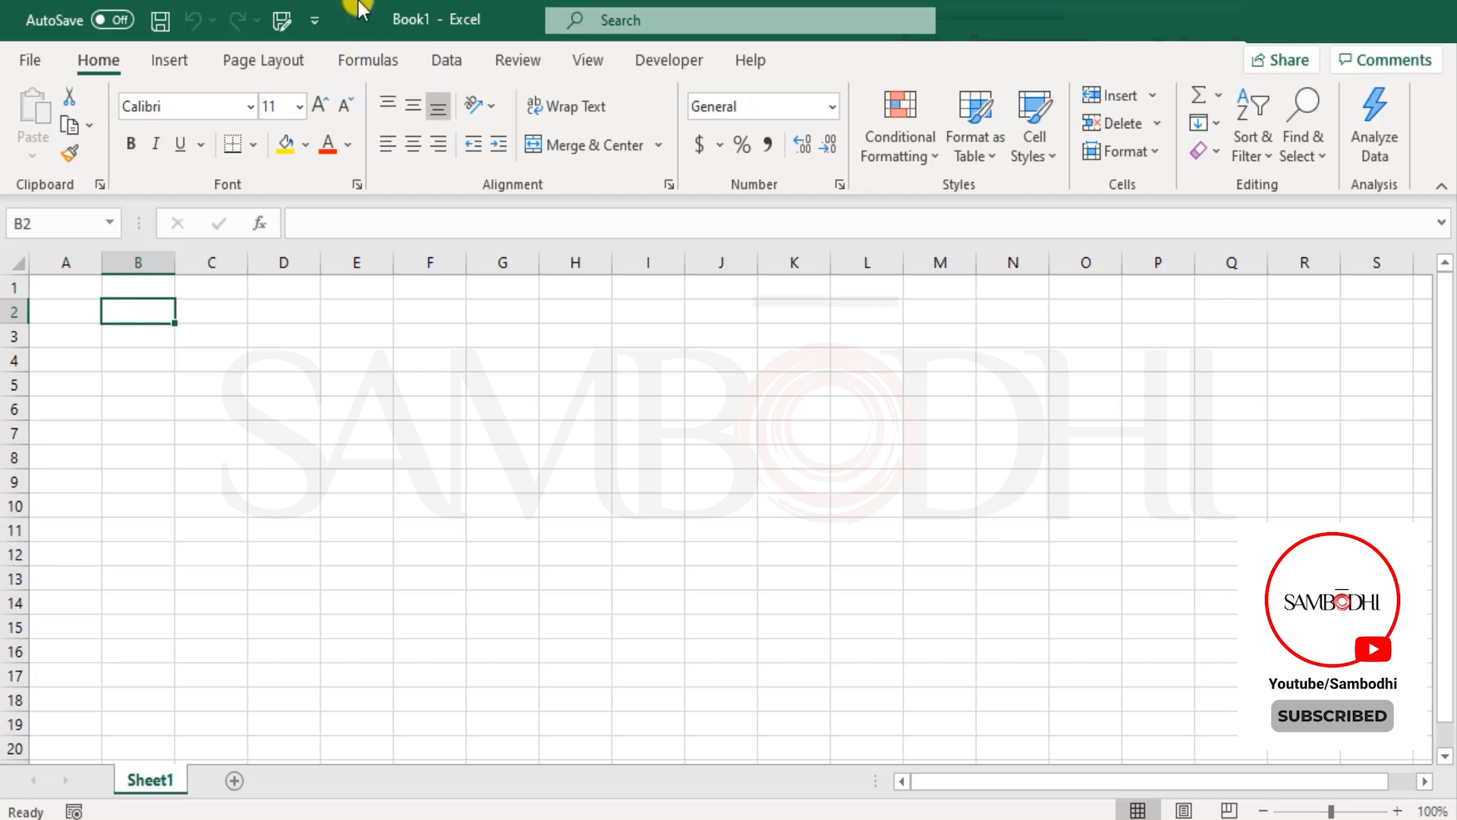
- Browse the Date & Time functions and read the descriptions of DAYS and NETWORKDAYS.INTL
left_click(399, 62)
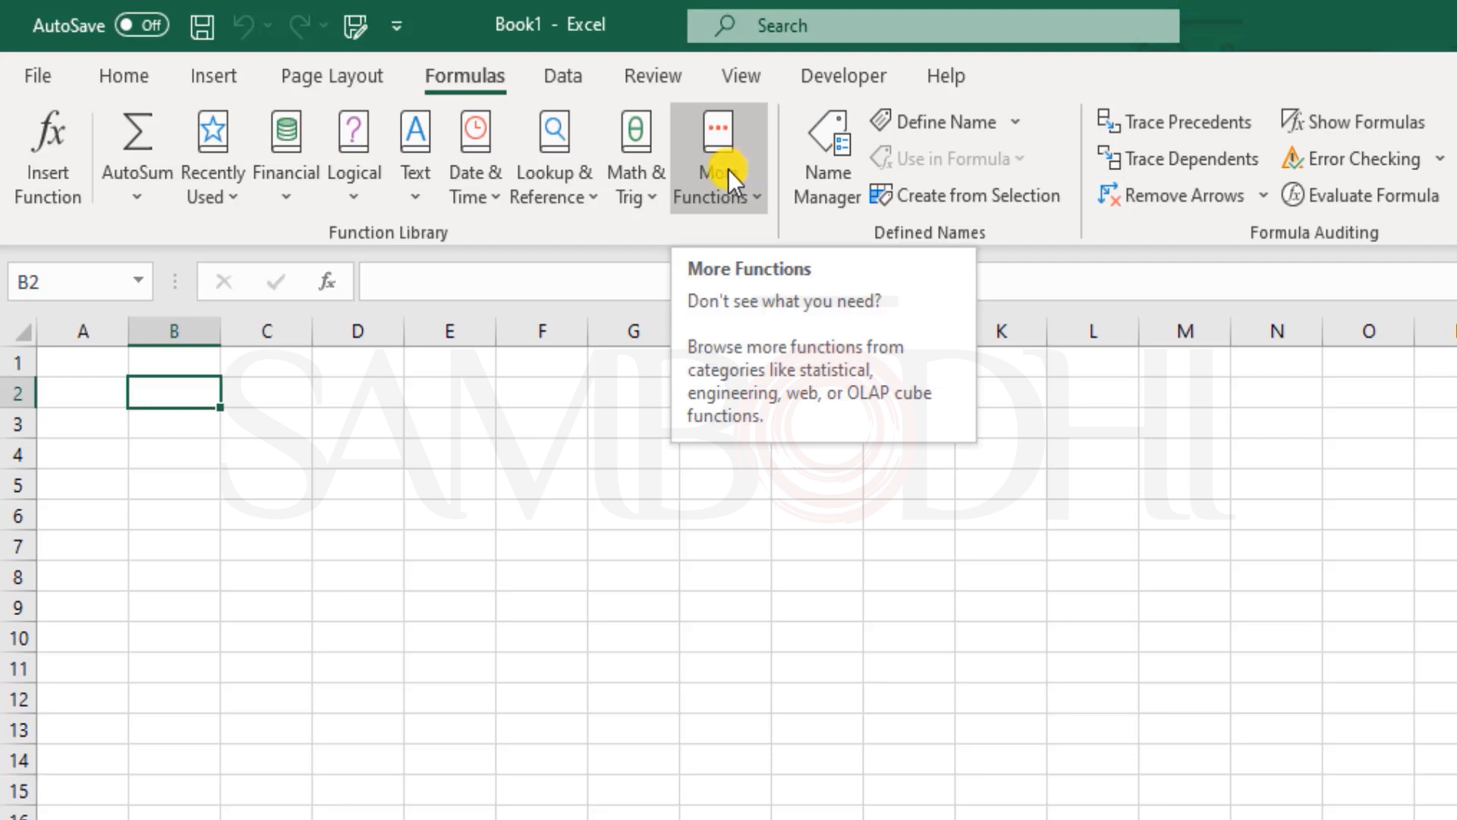
left_click(478, 183)
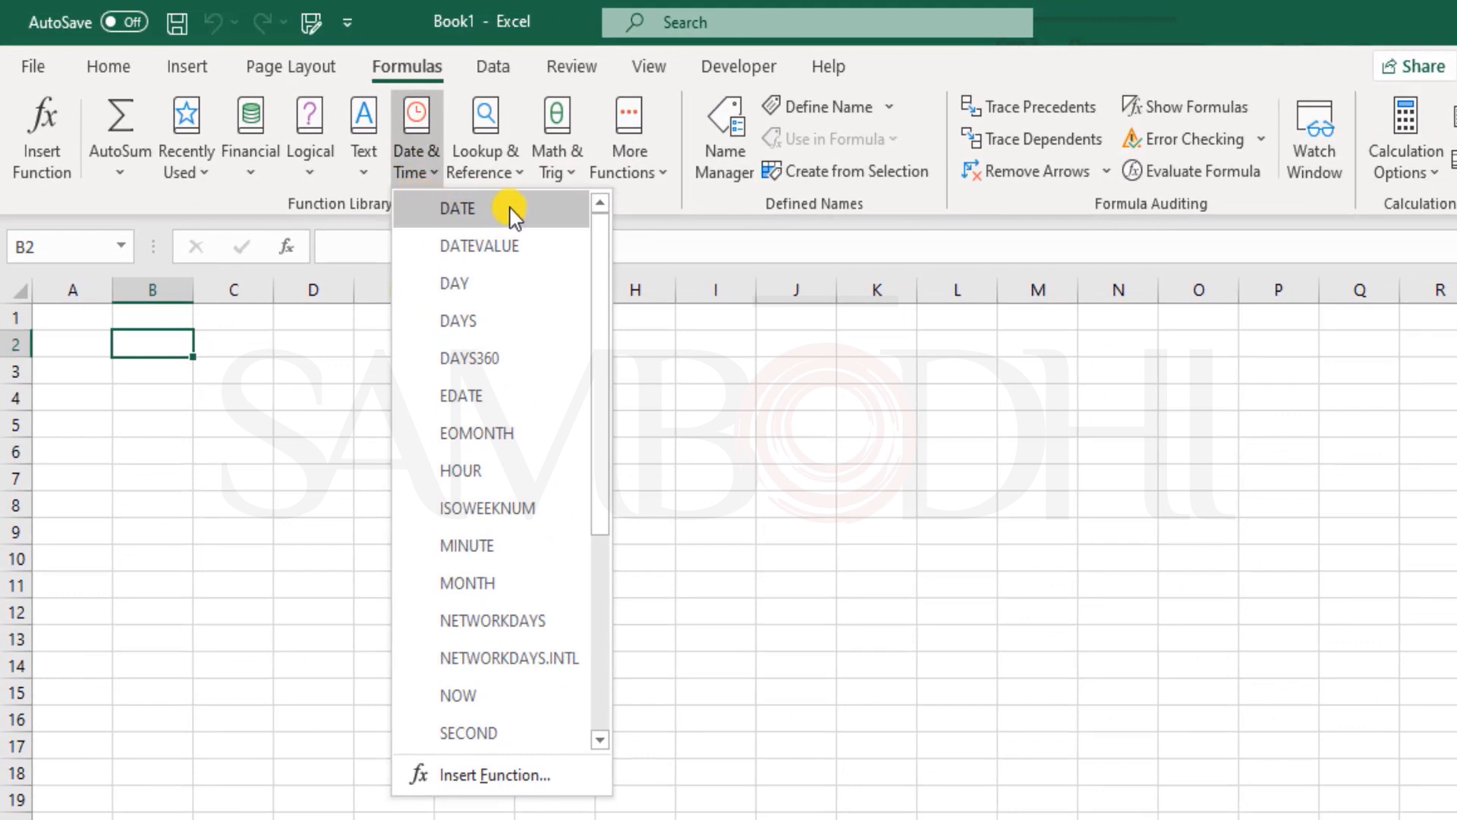
scroll(483, 425, "down", 3)
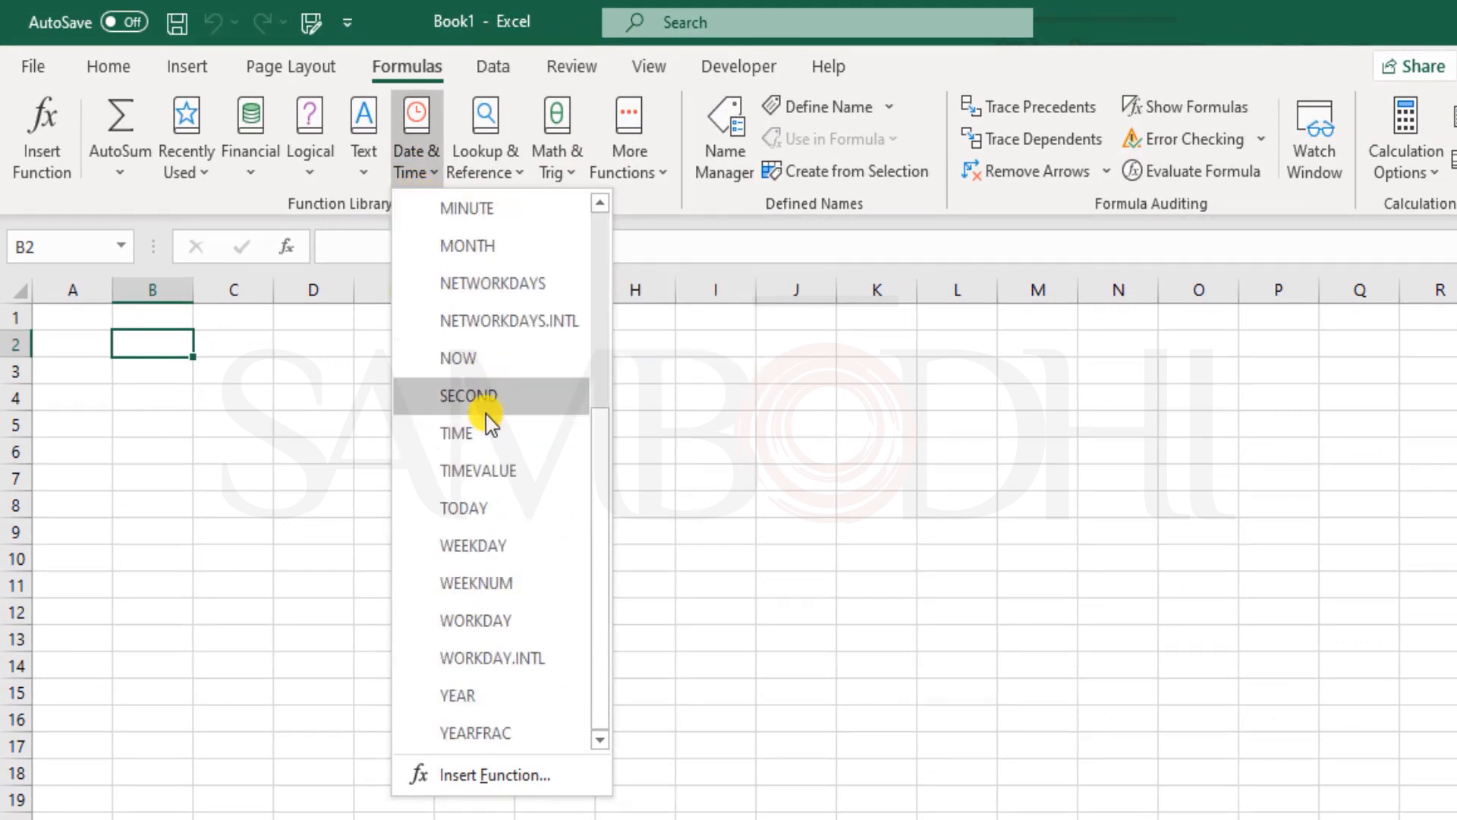
scroll(519, 478, "up", 3)
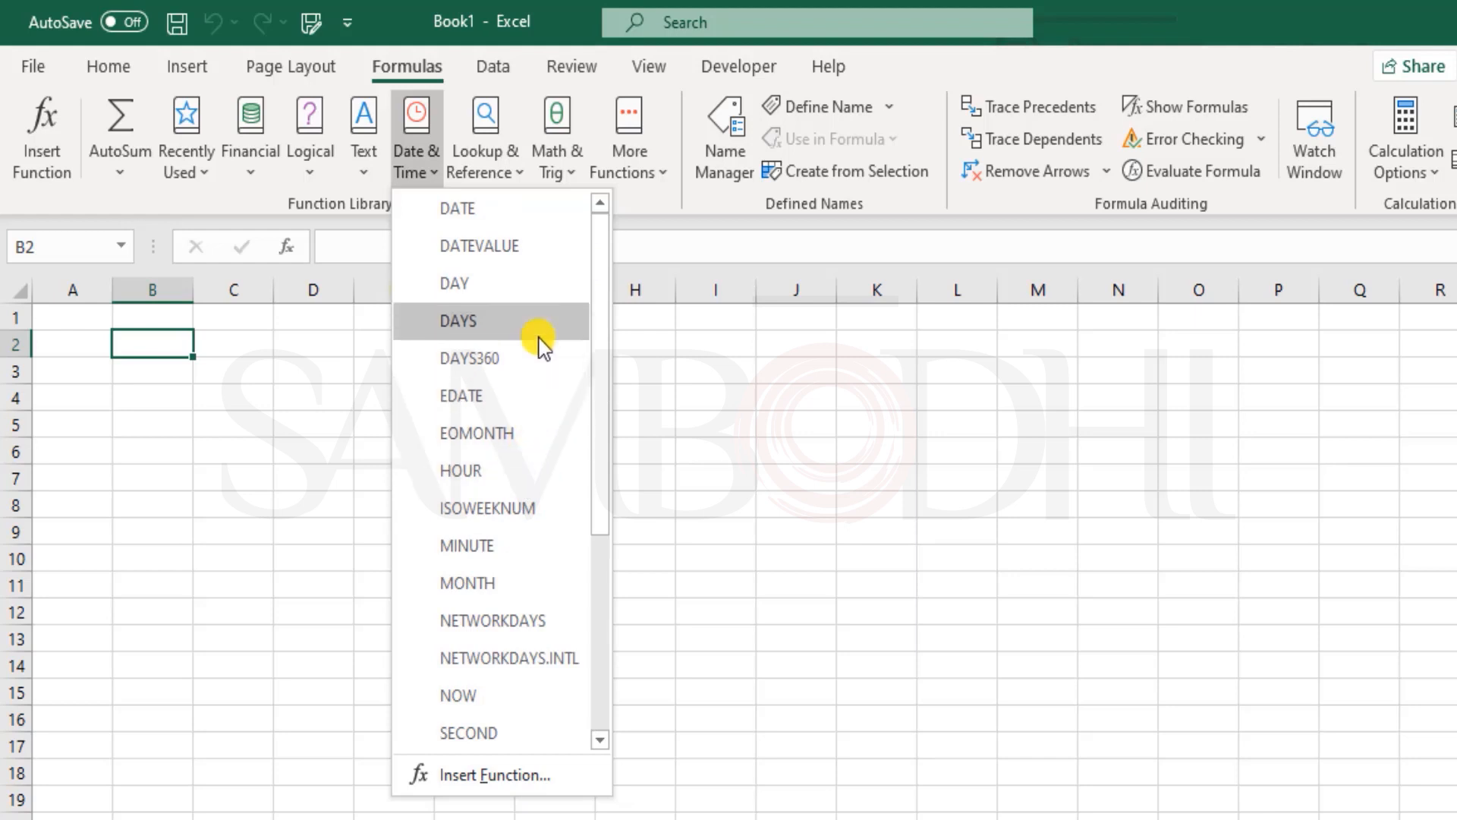
mouse_move(543, 348)
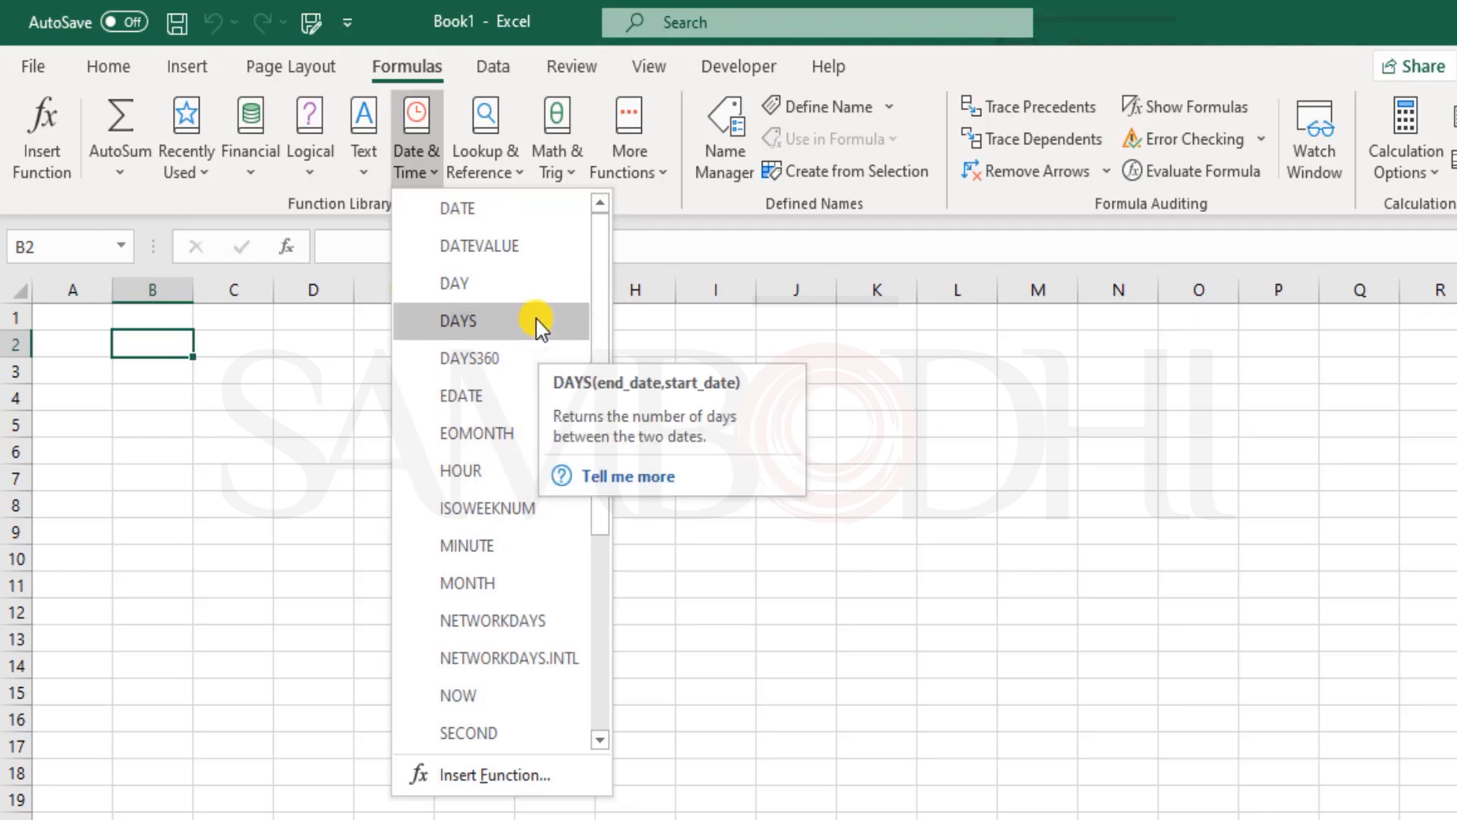
scroll(541, 296, "down", 3)
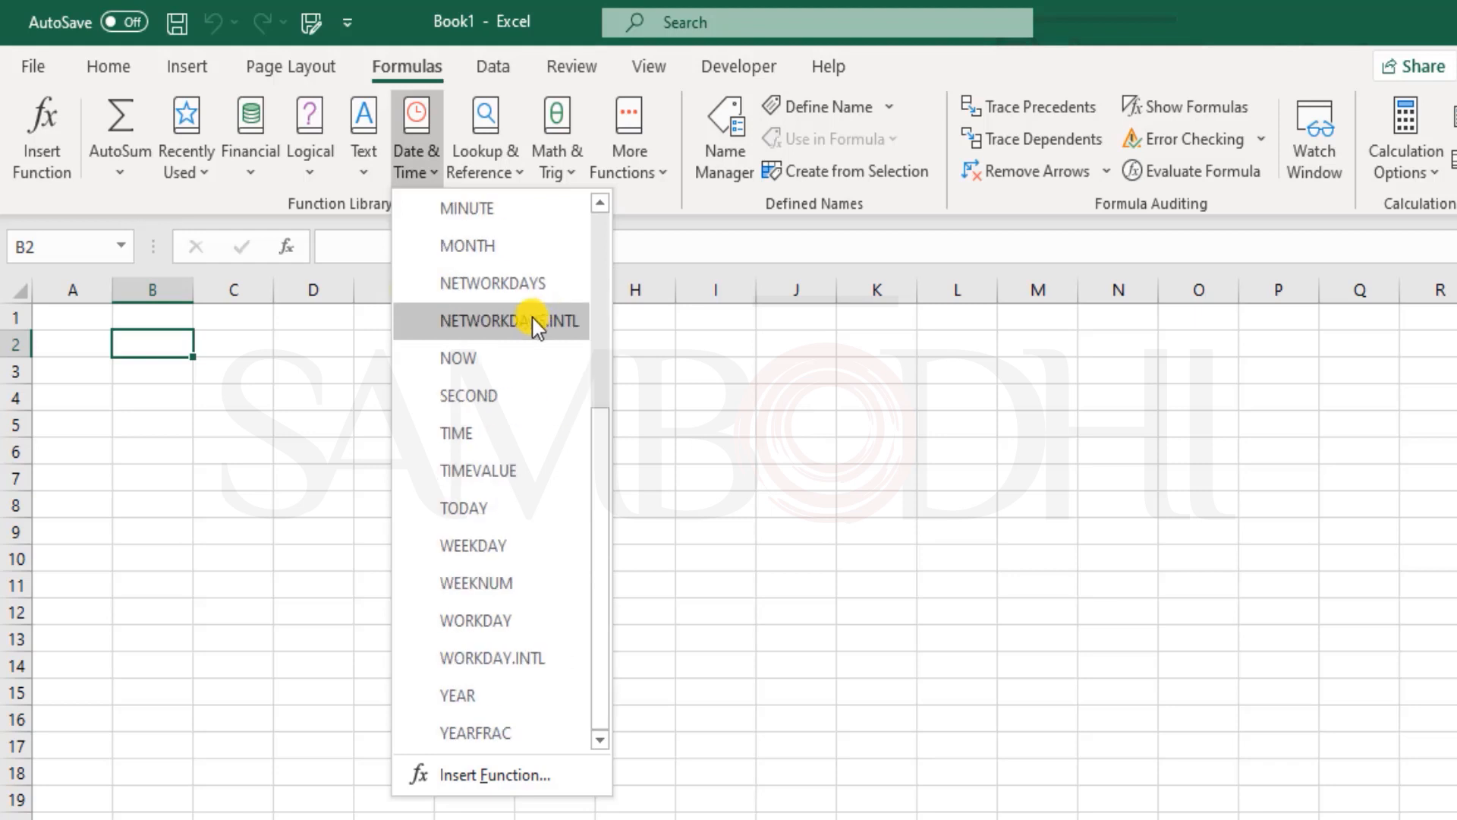
mouse_move(535, 322)
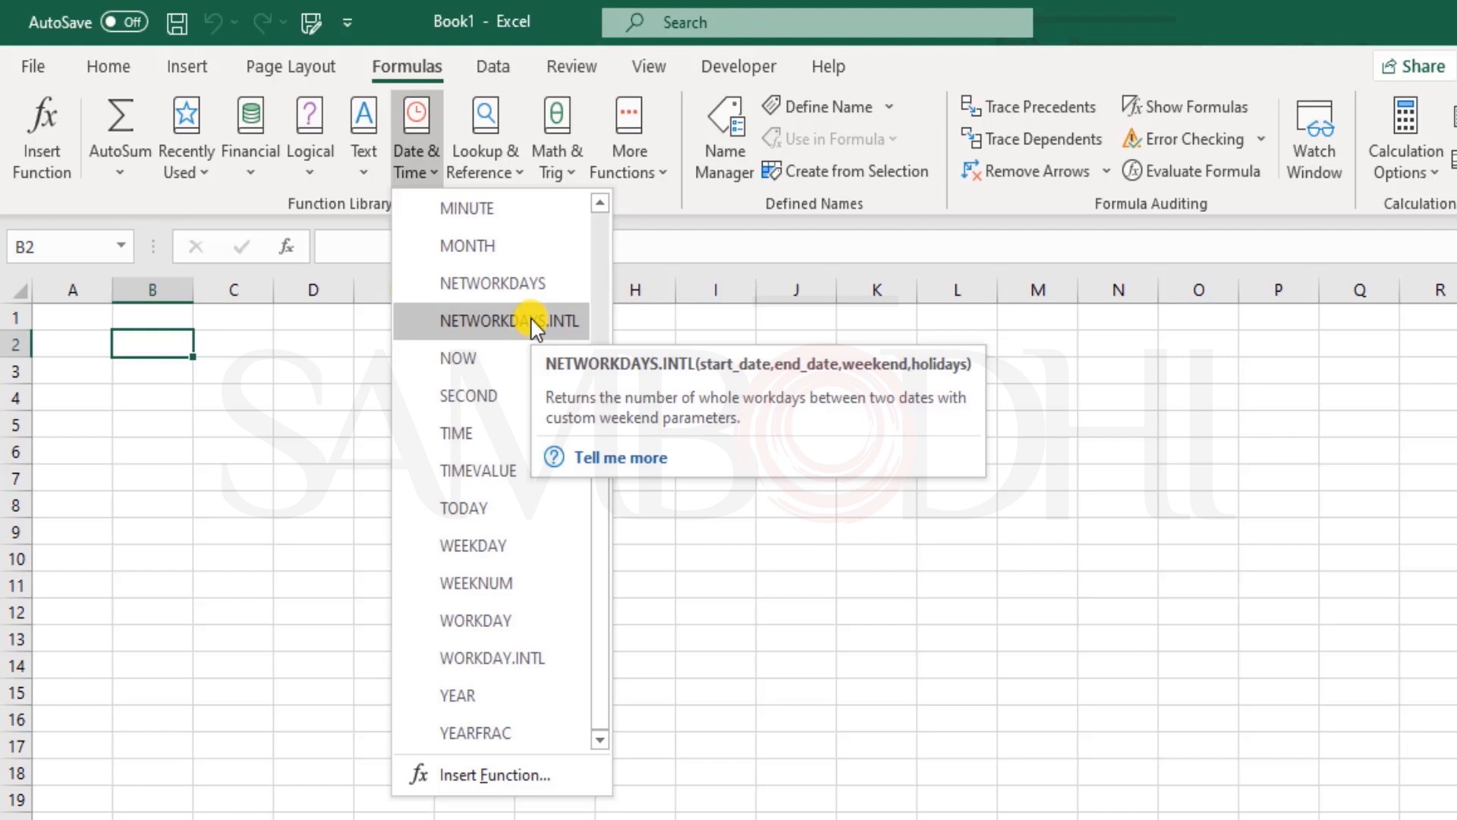
- Look through the whole list of Financial functions, reading the descriptions of entries such as PDURATION and PMT
left_click(266, 181)
scroll(342, 461, "down", 5)
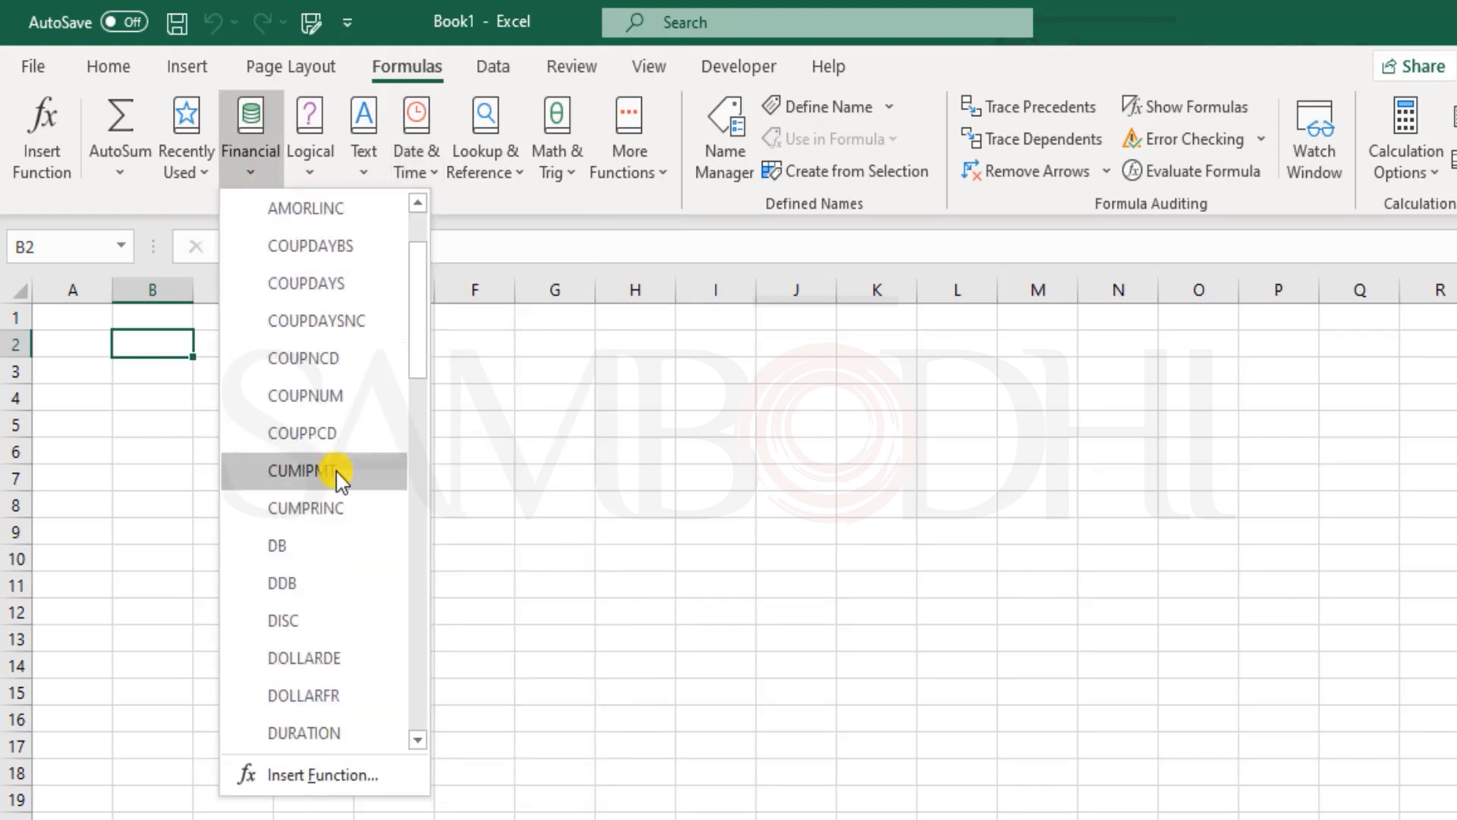
scroll(325, 487, "down", 4)
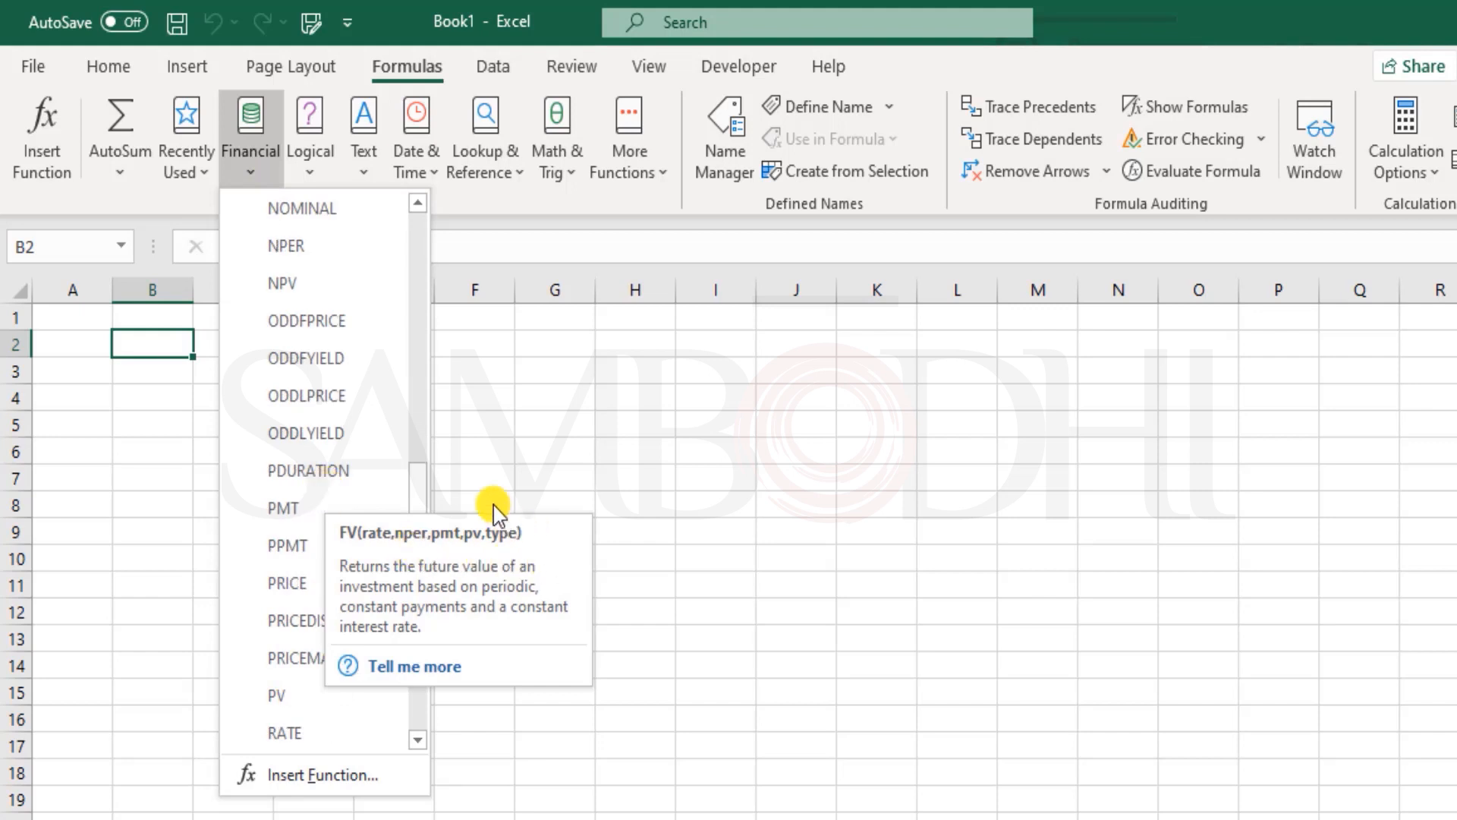
mouse_move(394, 452)
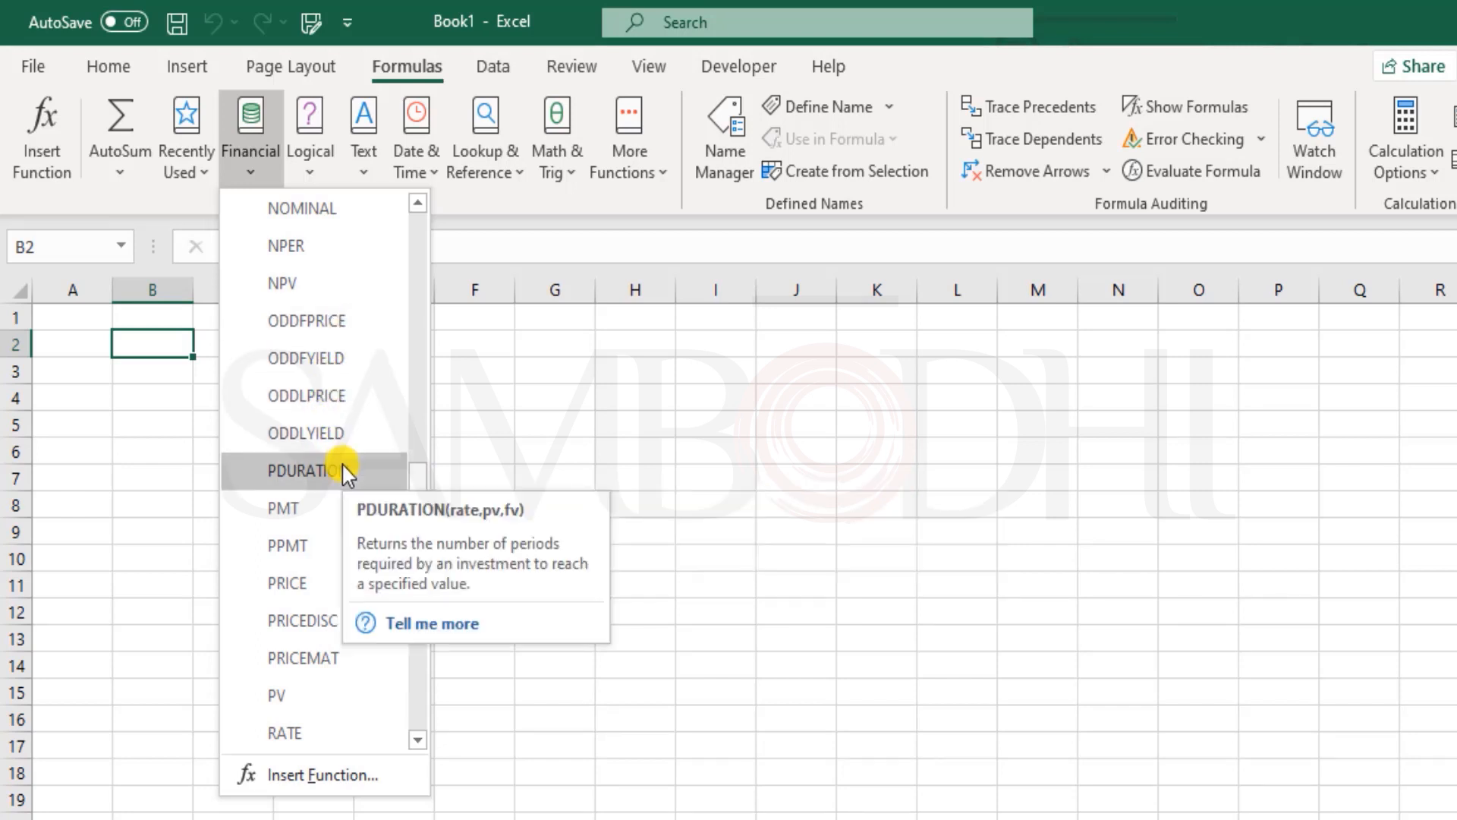
mouse_move(347, 511)
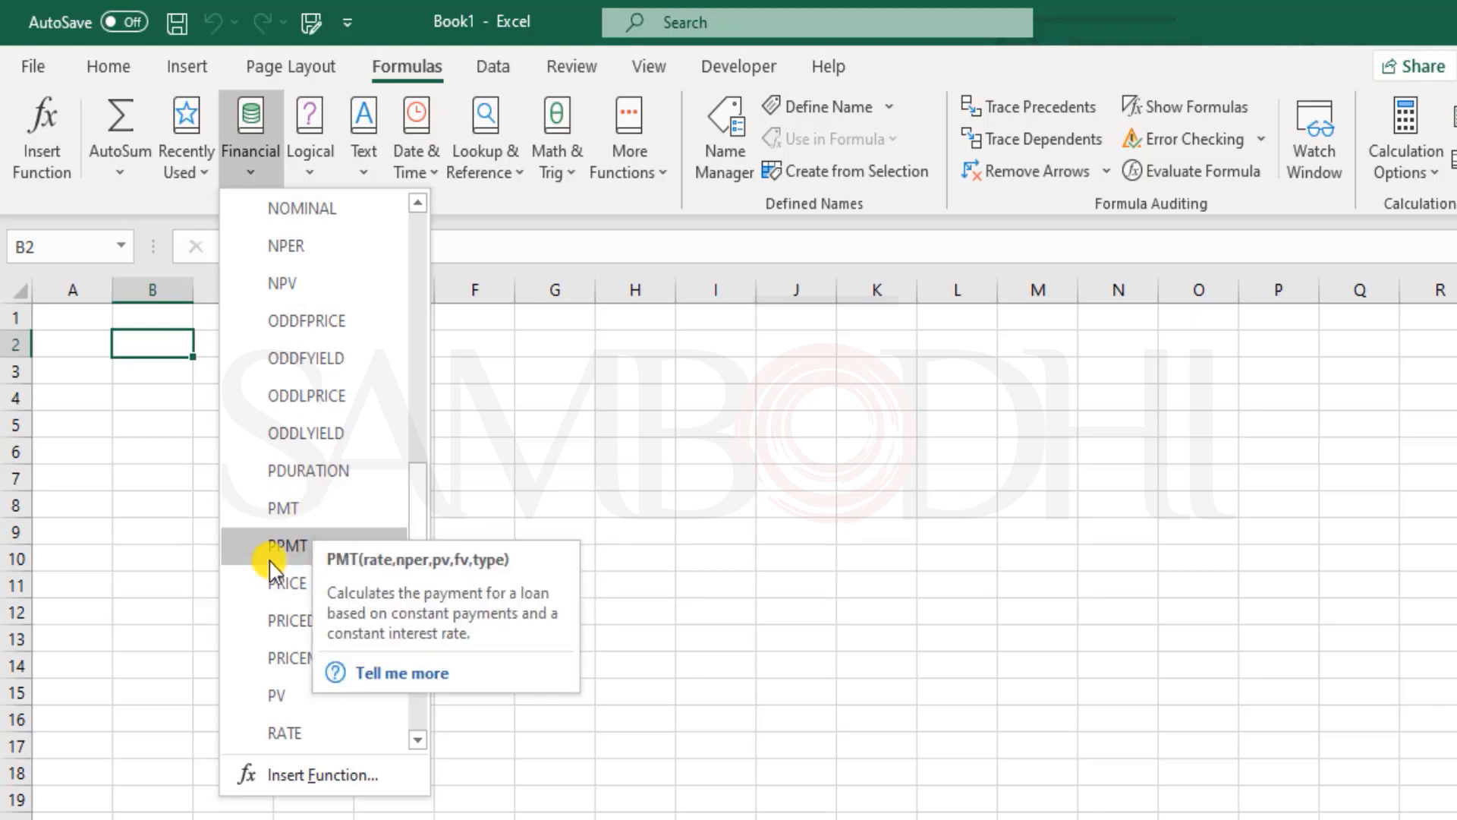
scroll(319, 540, "down", 2)
scroll(319, 540, "down", 3)
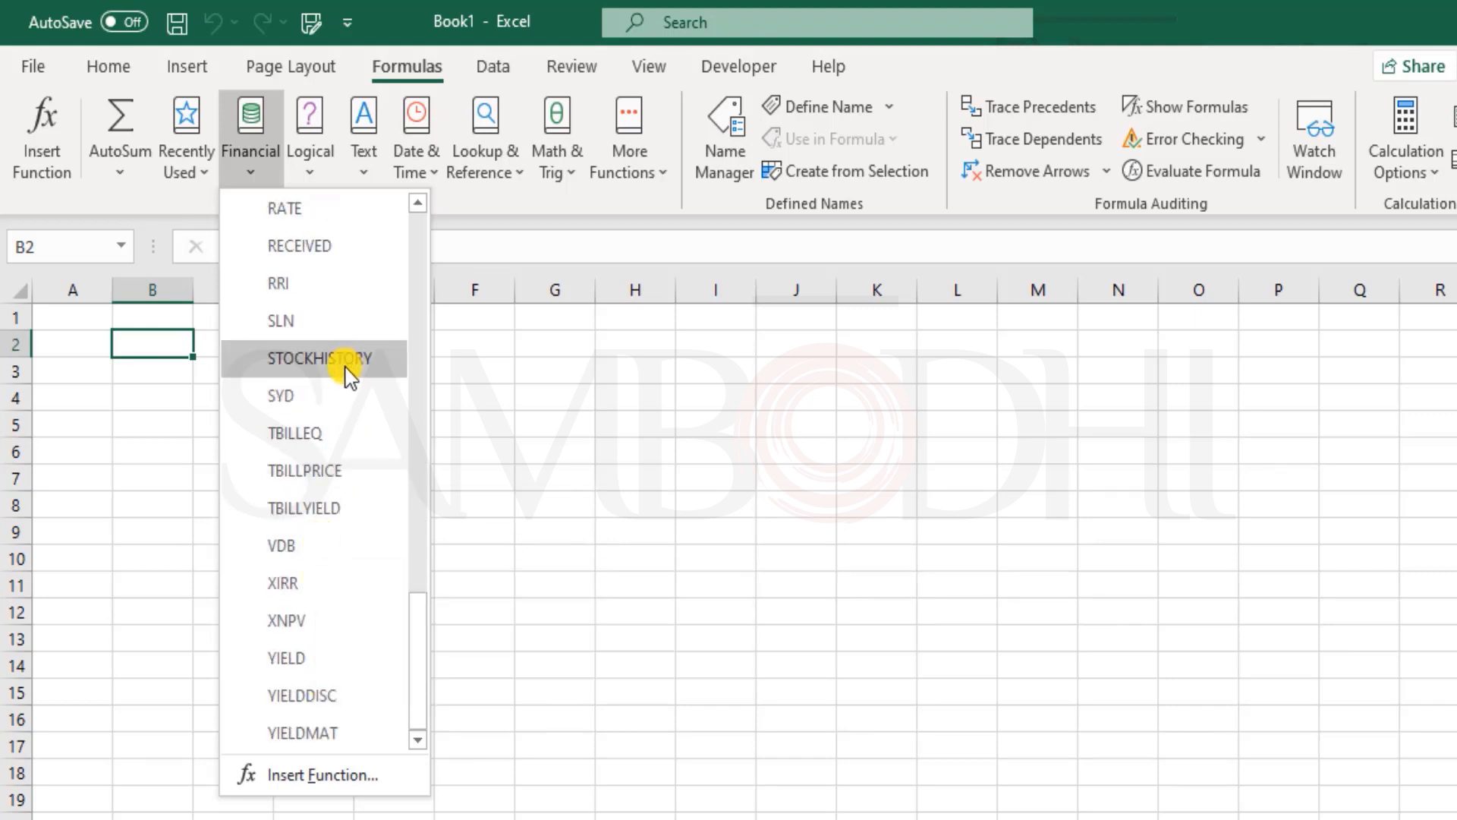
scroll(343, 433, "up", 12)
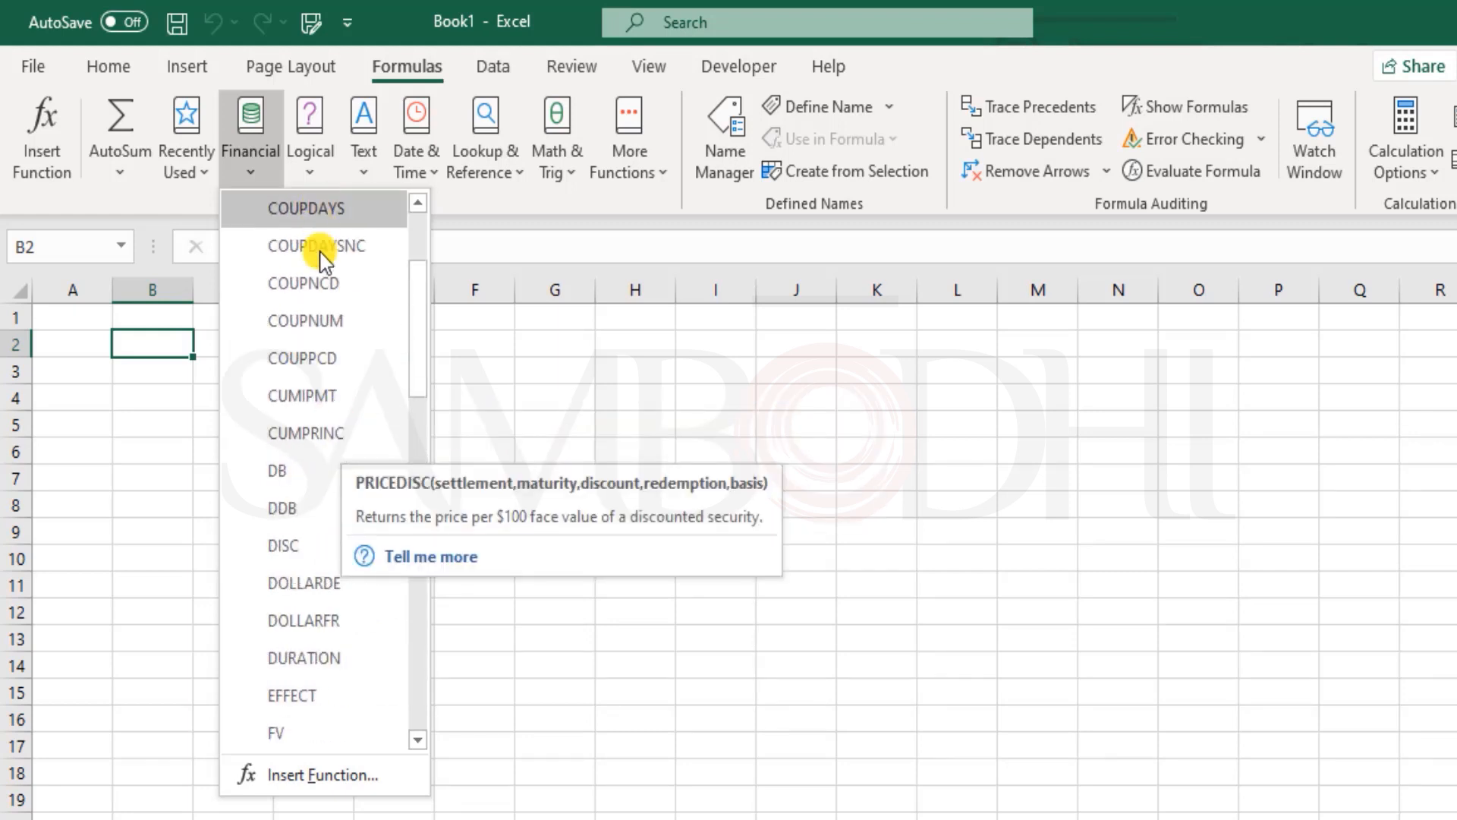
scroll(321, 253, "up", 2)
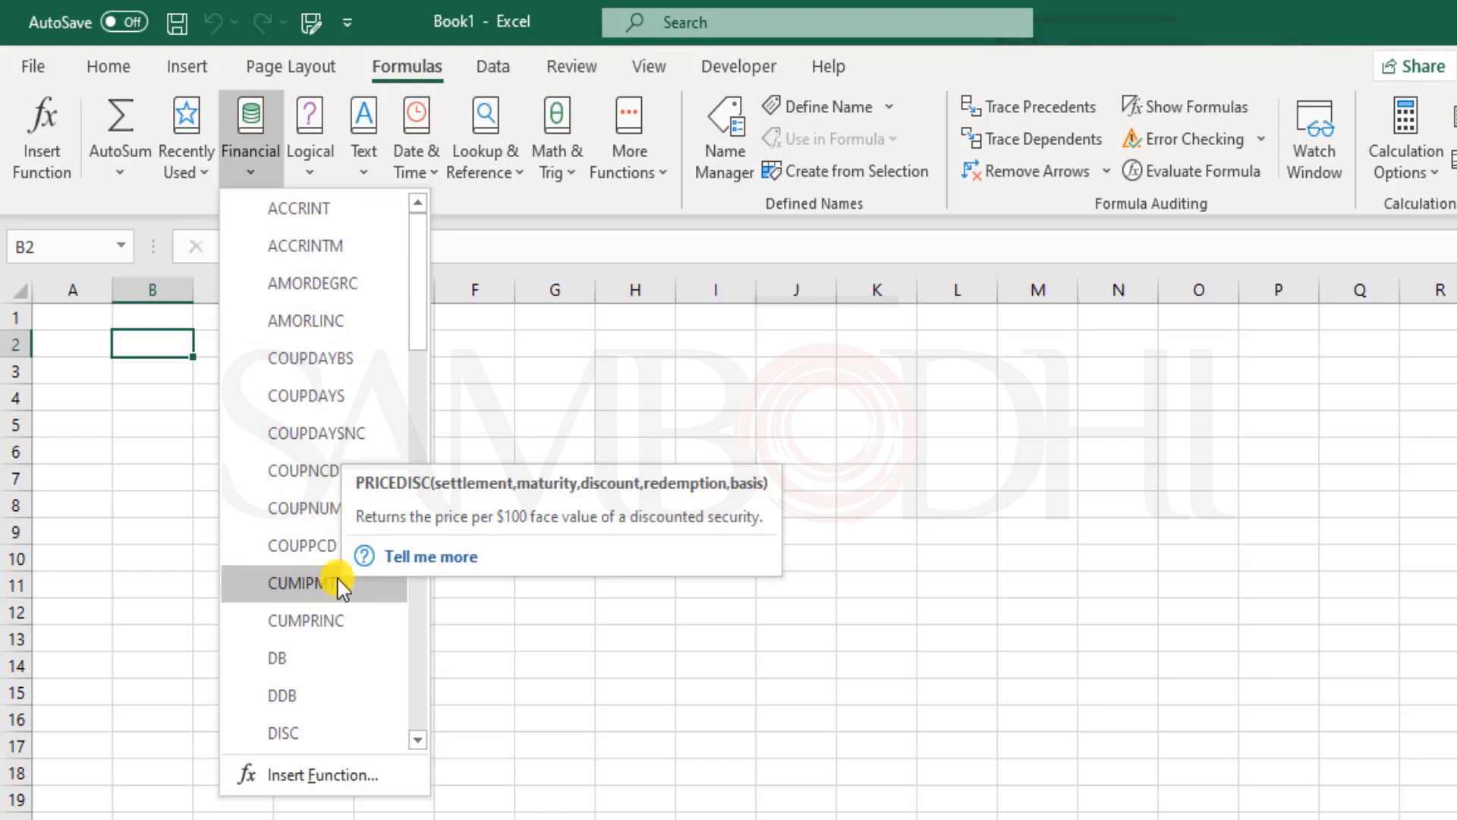
- Review the Logical functions and the Text functions, reading the descriptions of MID, CONCAT and CHAR
left_click(311, 156)
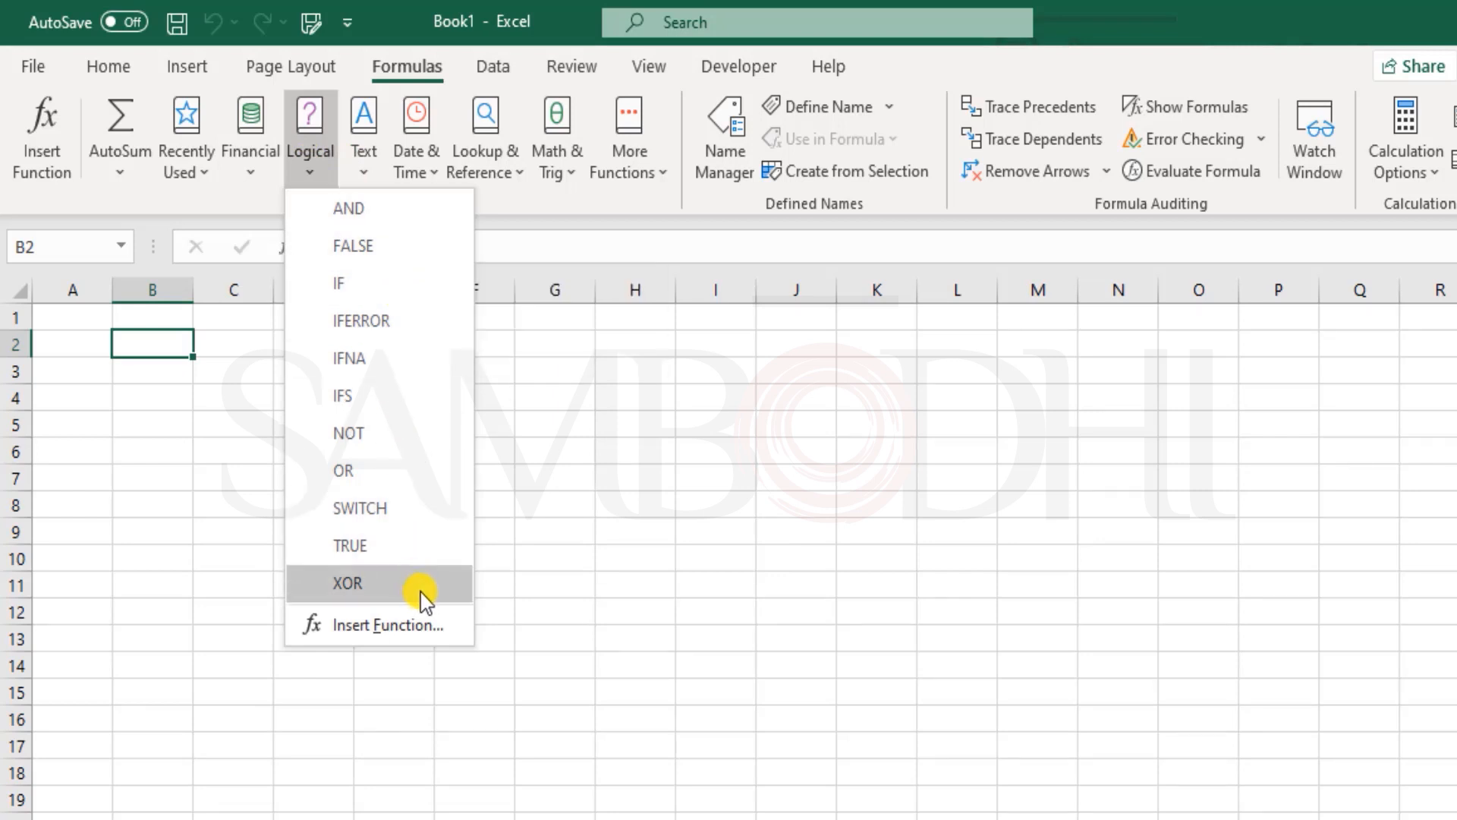
left_click(382, 164)
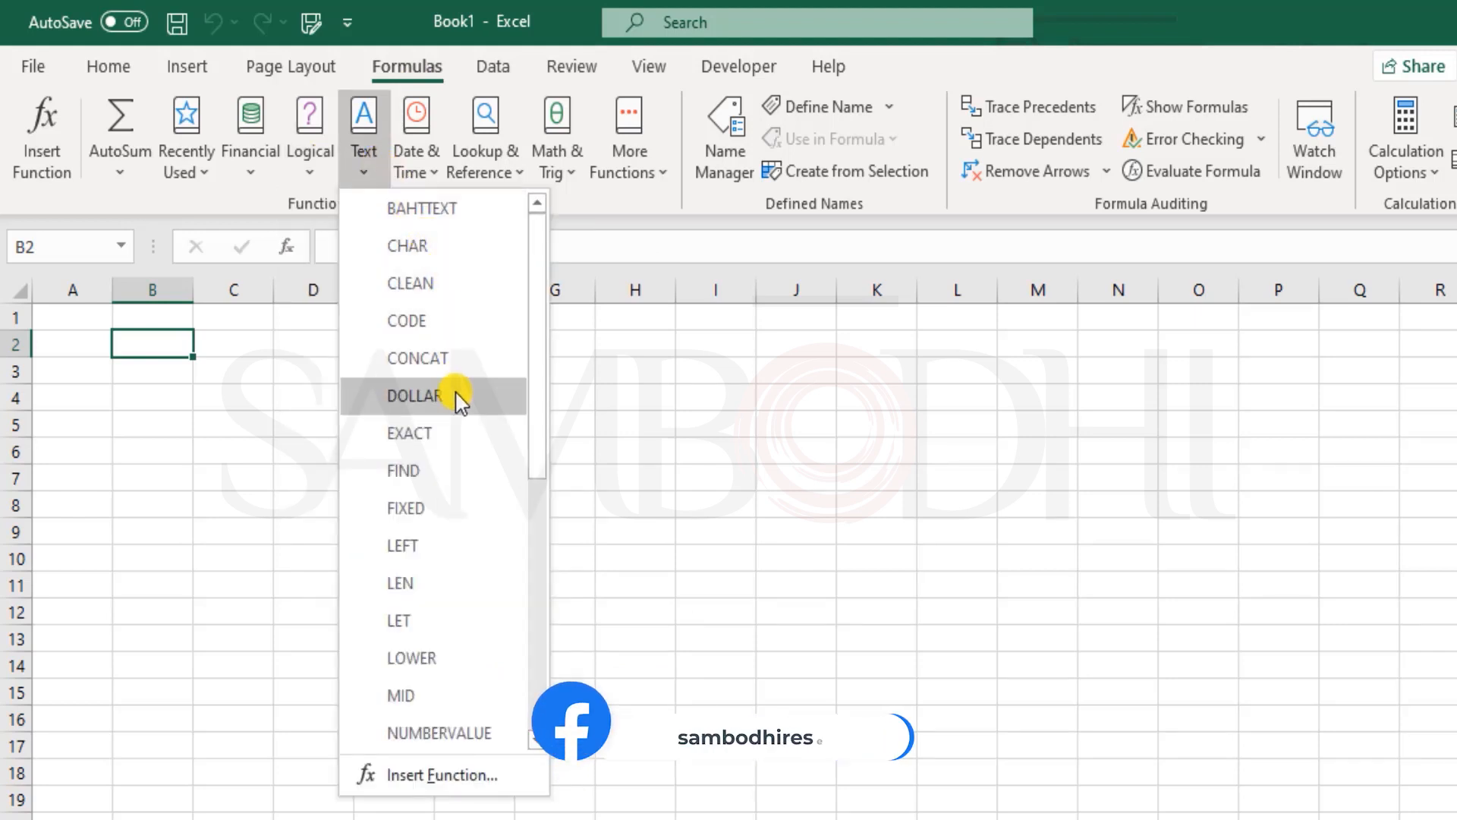
scroll(461, 400, "down", 2)
scroll(458, 397, "down", 1)
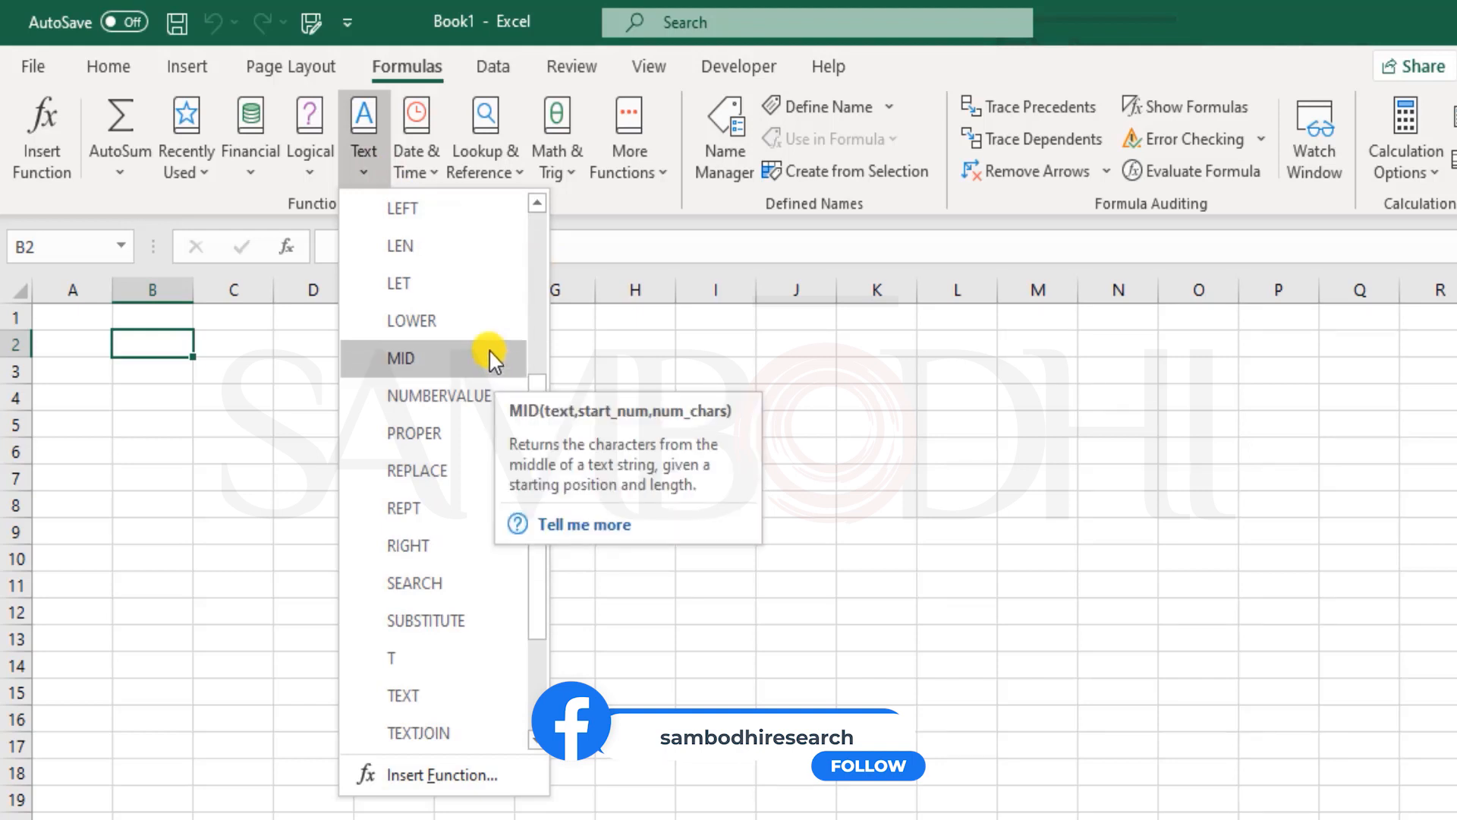
scroll(489, 359, "down", 1)
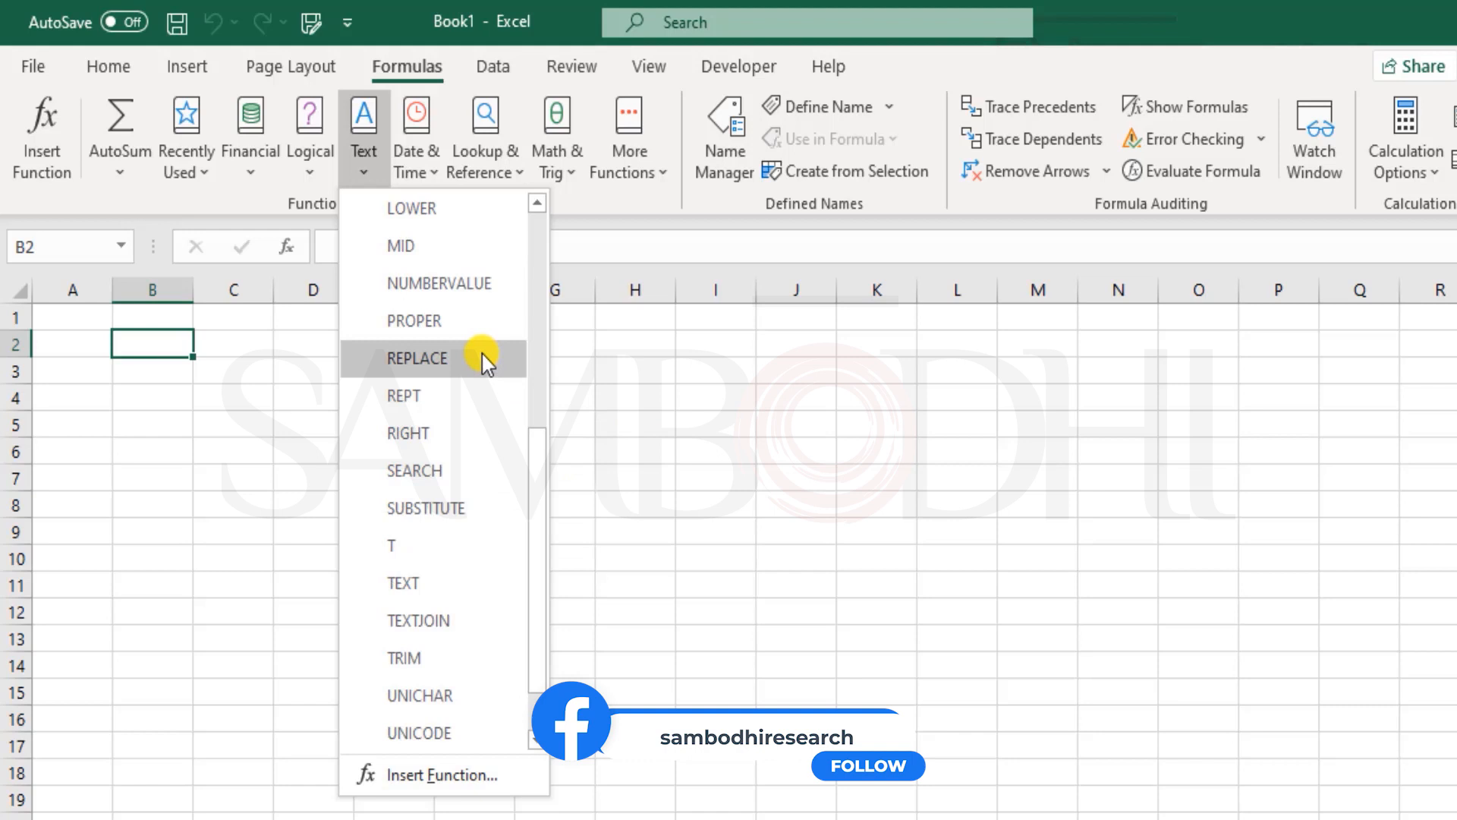
scroll(483, 355, "up", 4)
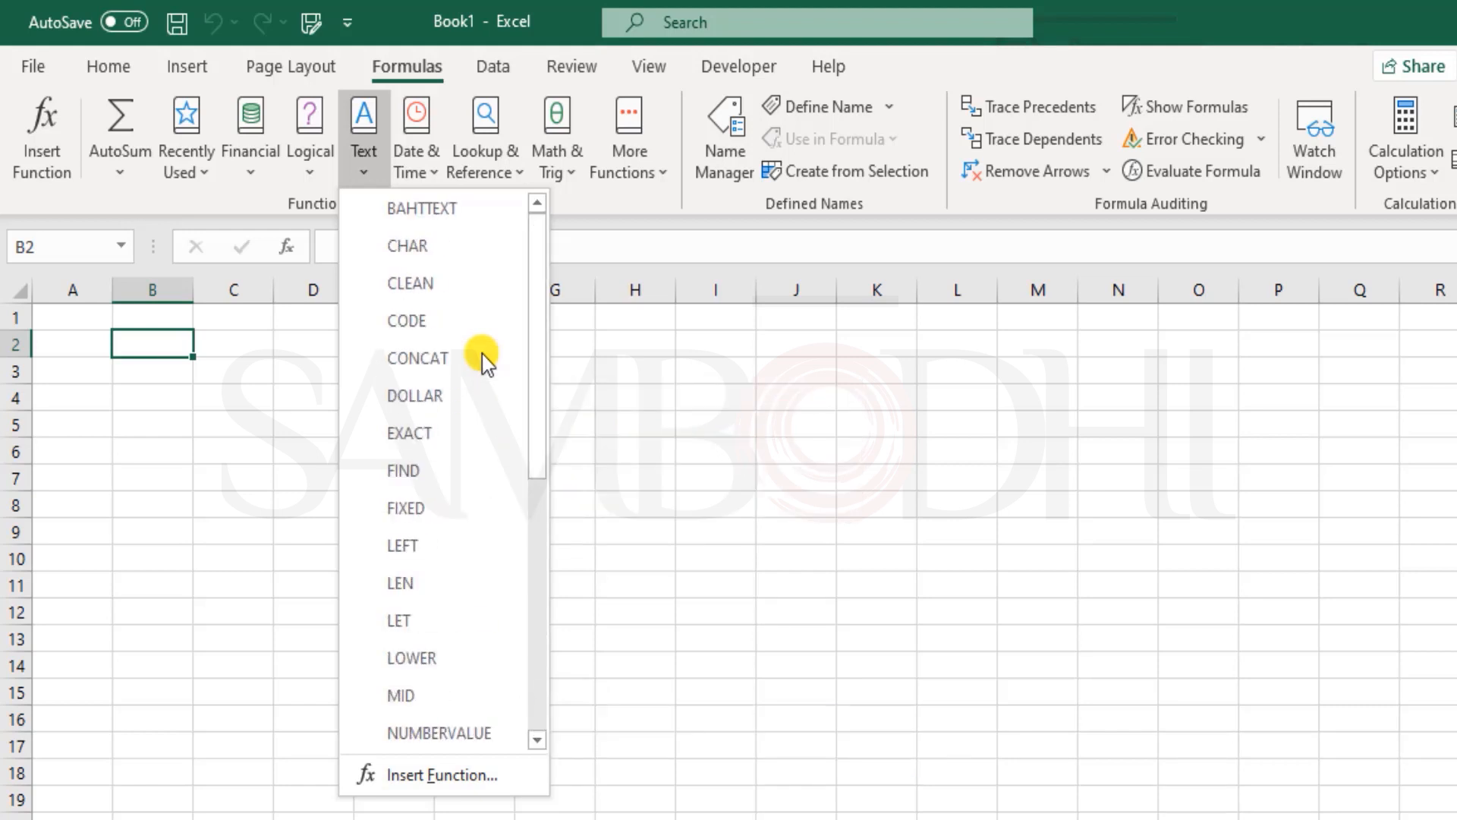
mouse_move(485, 359)
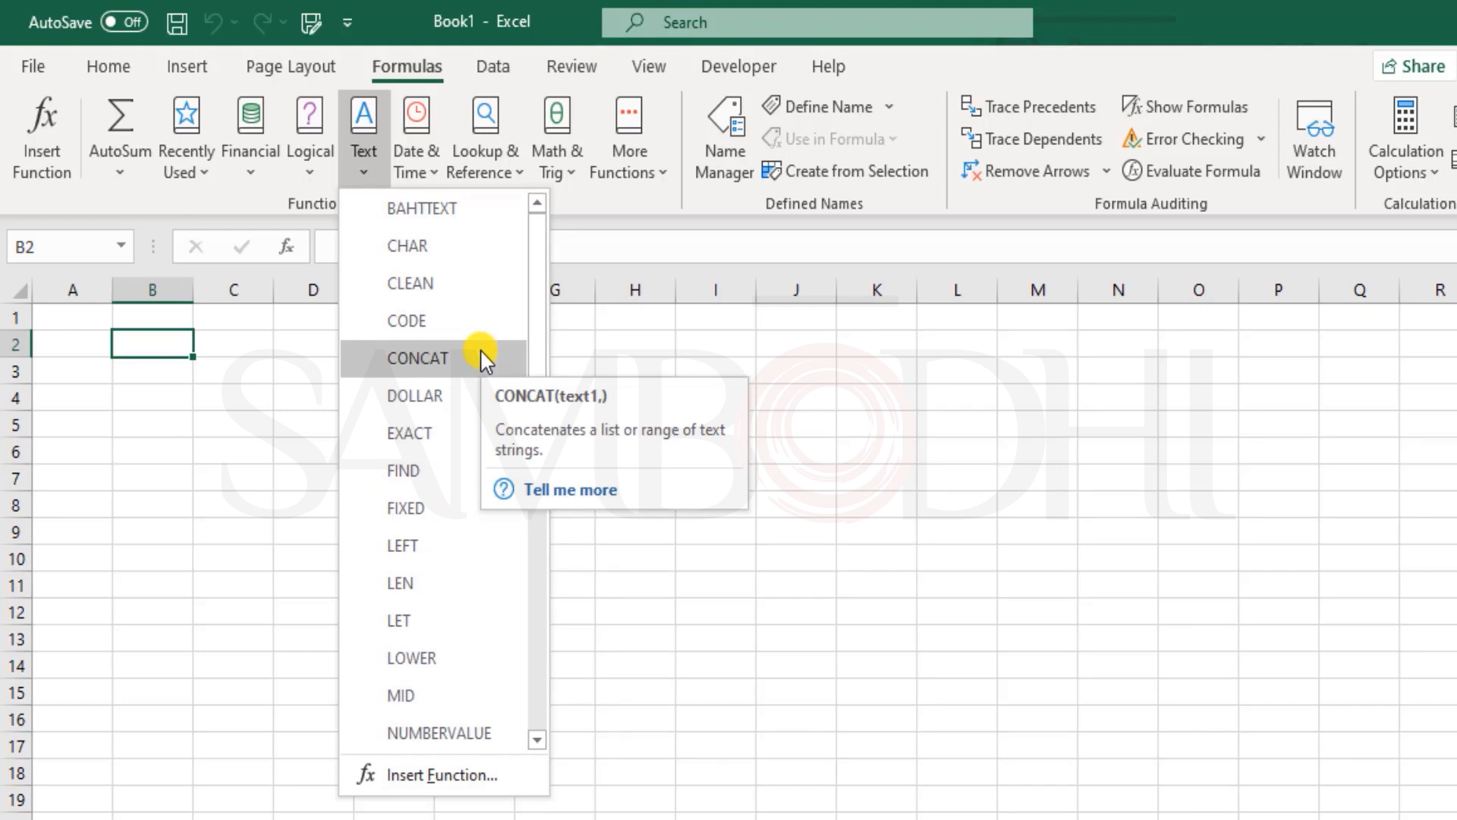
mouse_move(450, 252)
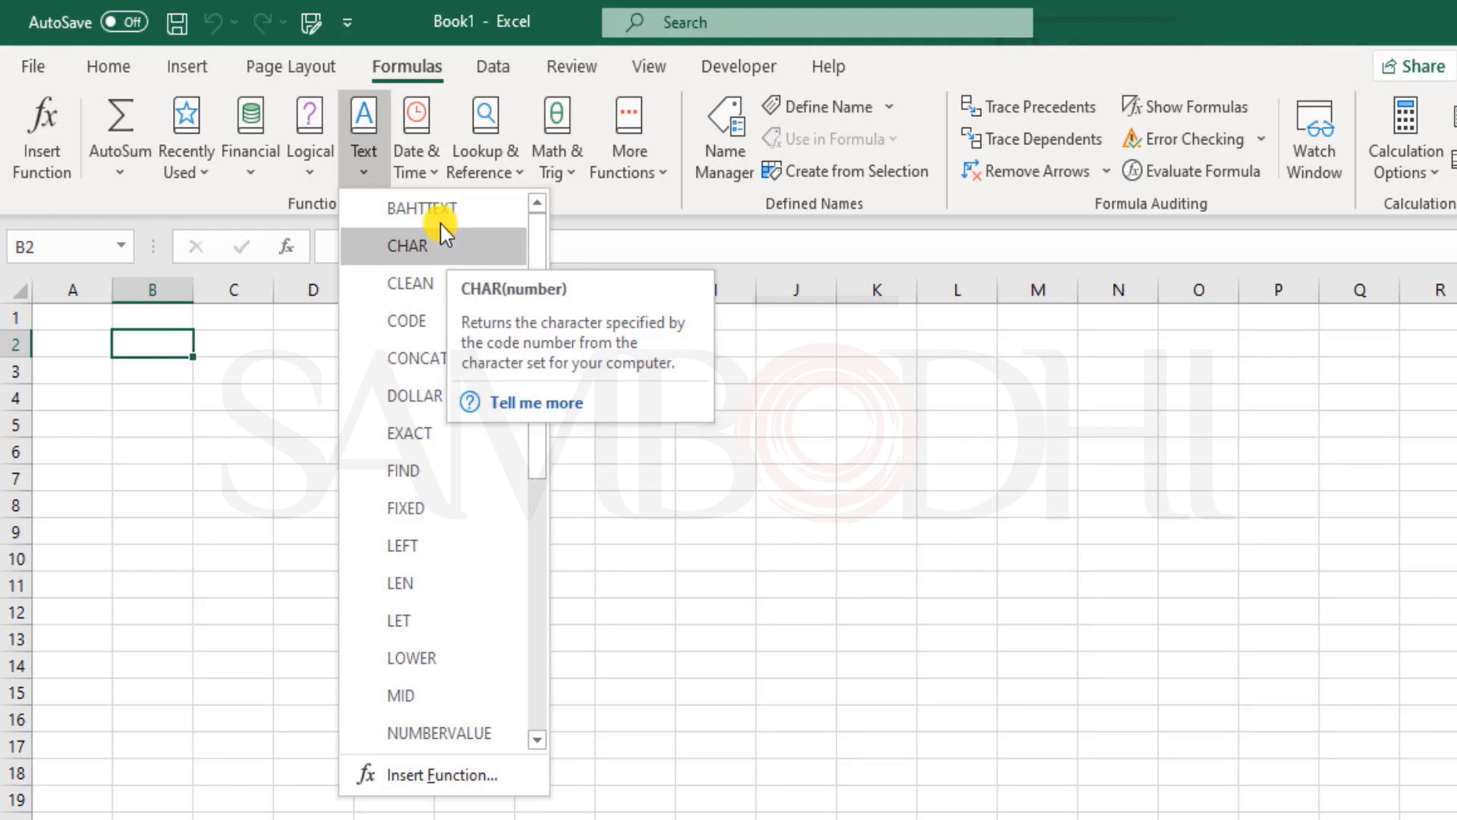
- Examine the Lookup & Reference functions and the Math & Trig functions, including the descriptions of ACOS and EXP
left_click(480, 155)
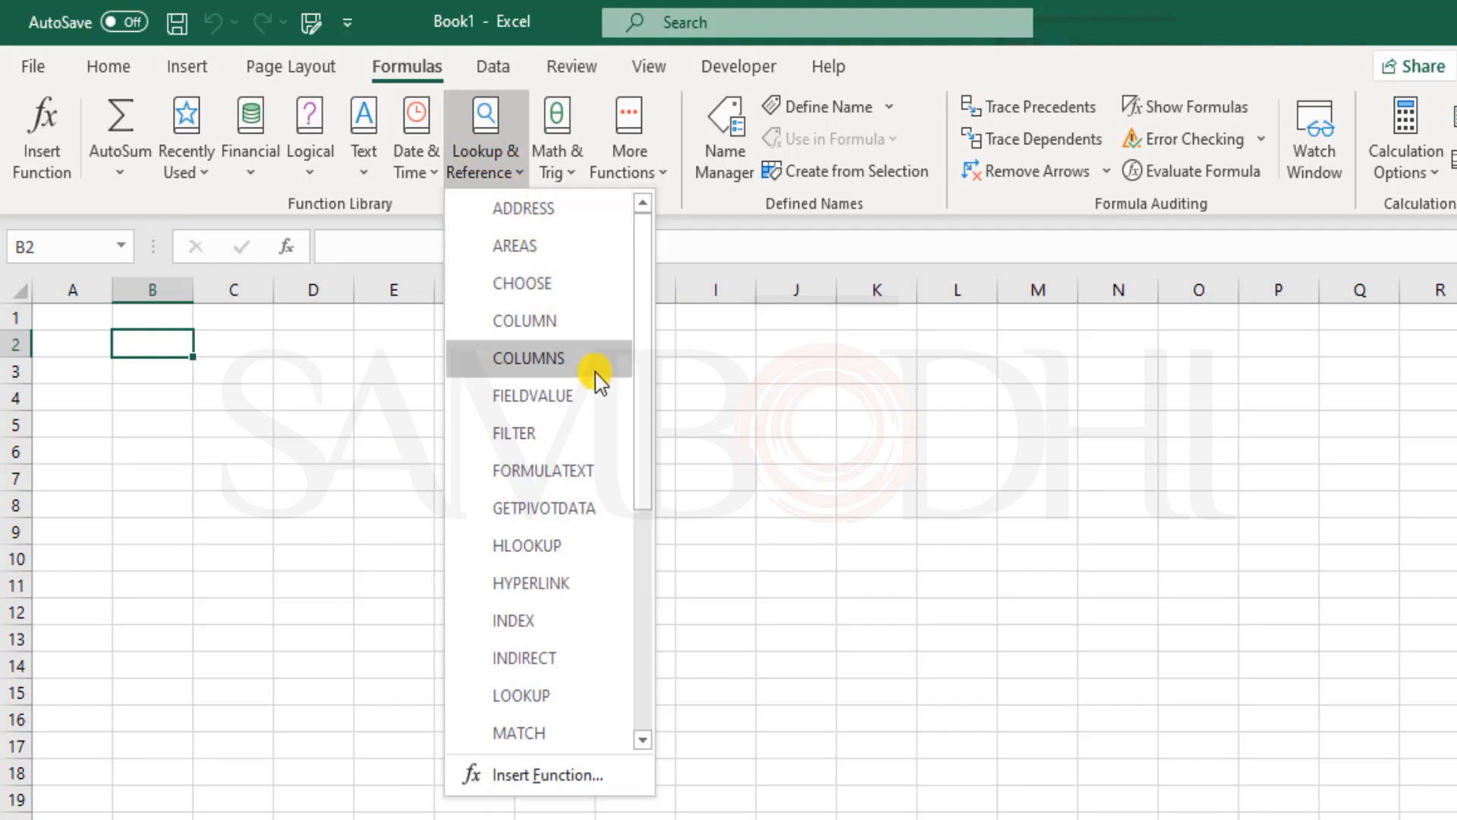
scroll(600, 407, "down", 4)
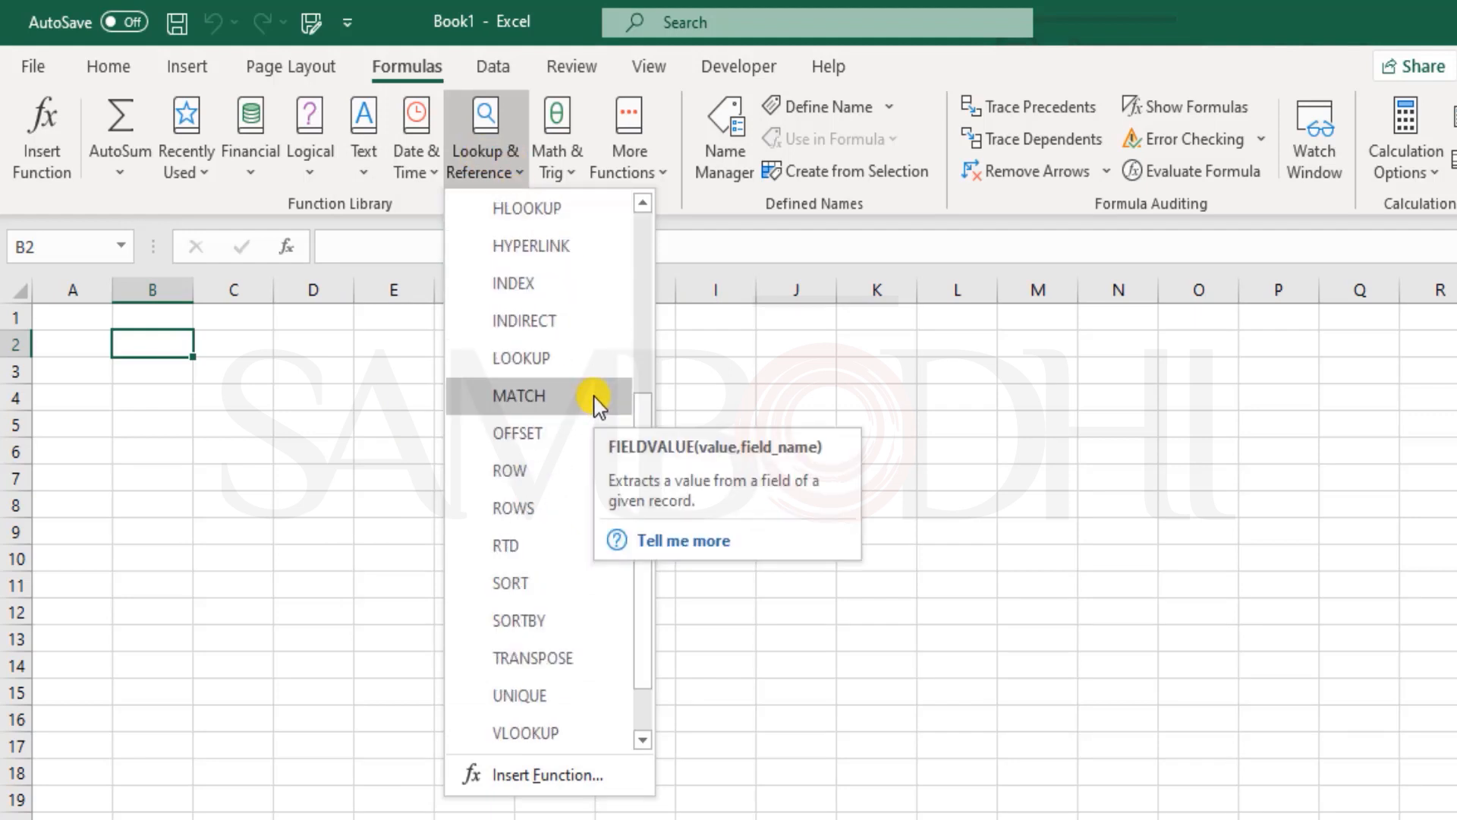
scroll(599, 406, "up", 4)
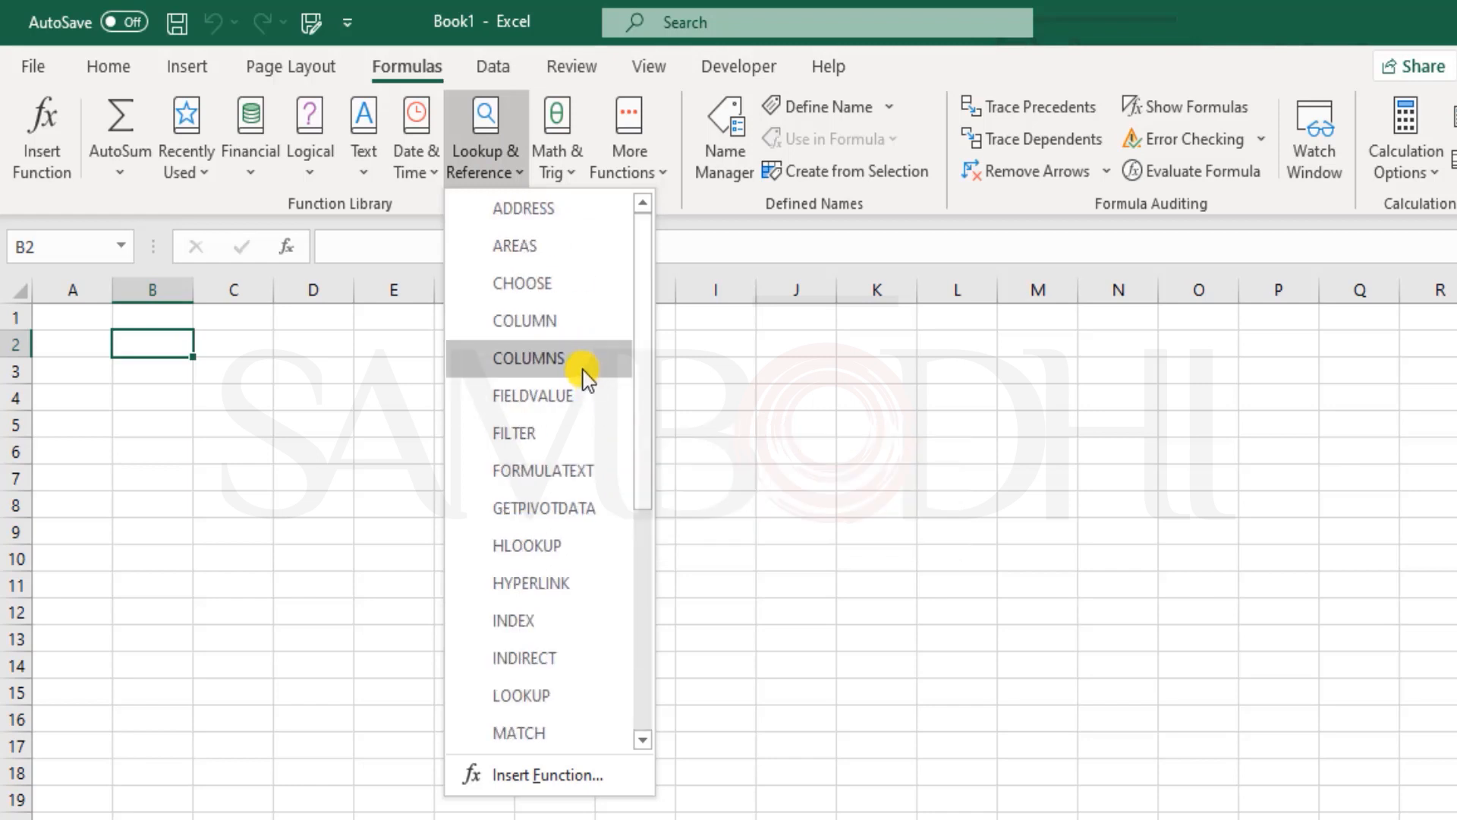
left_click(560, 156)
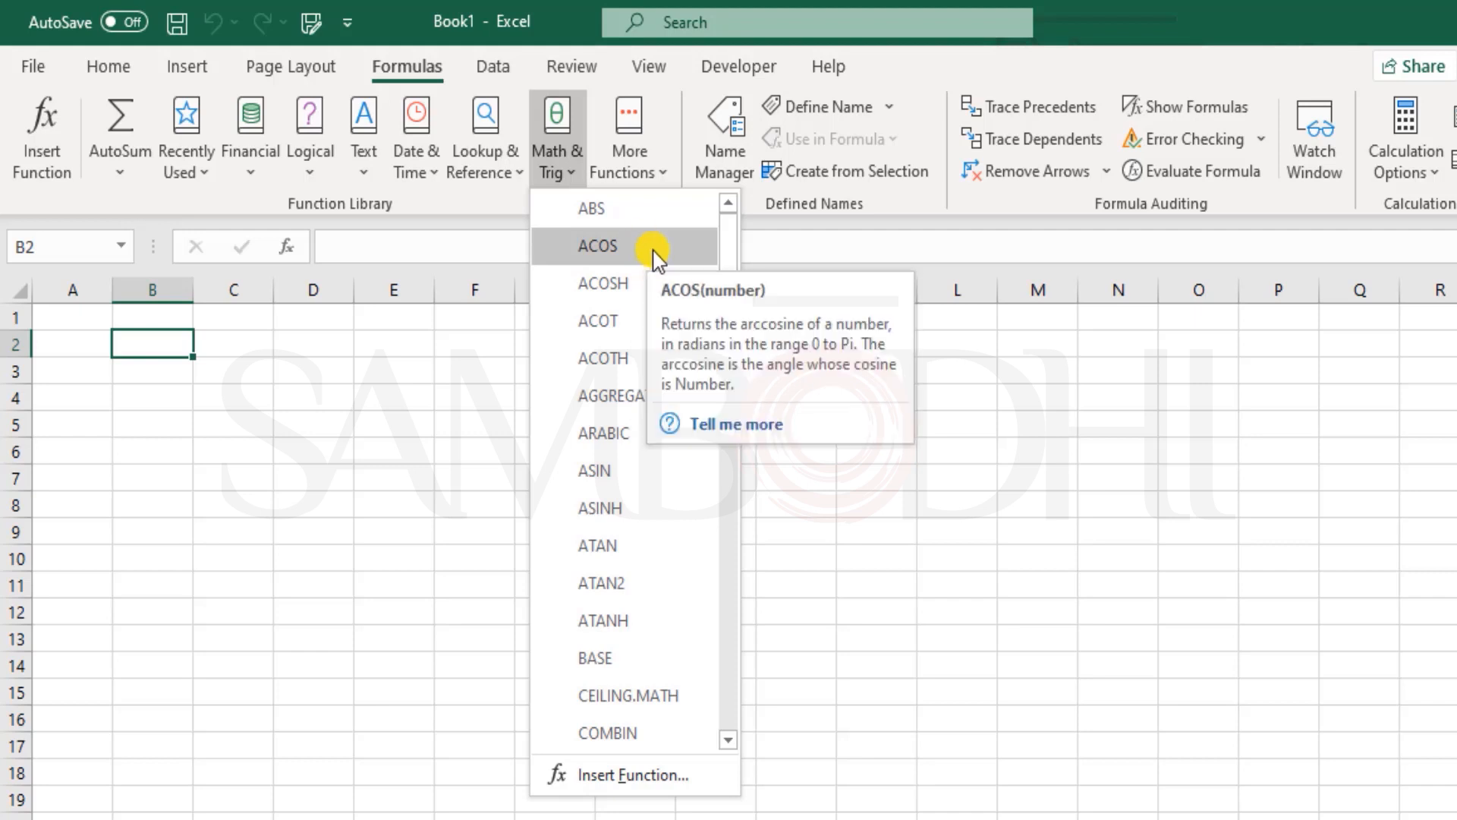
scroll(649, 513, "down", 4)
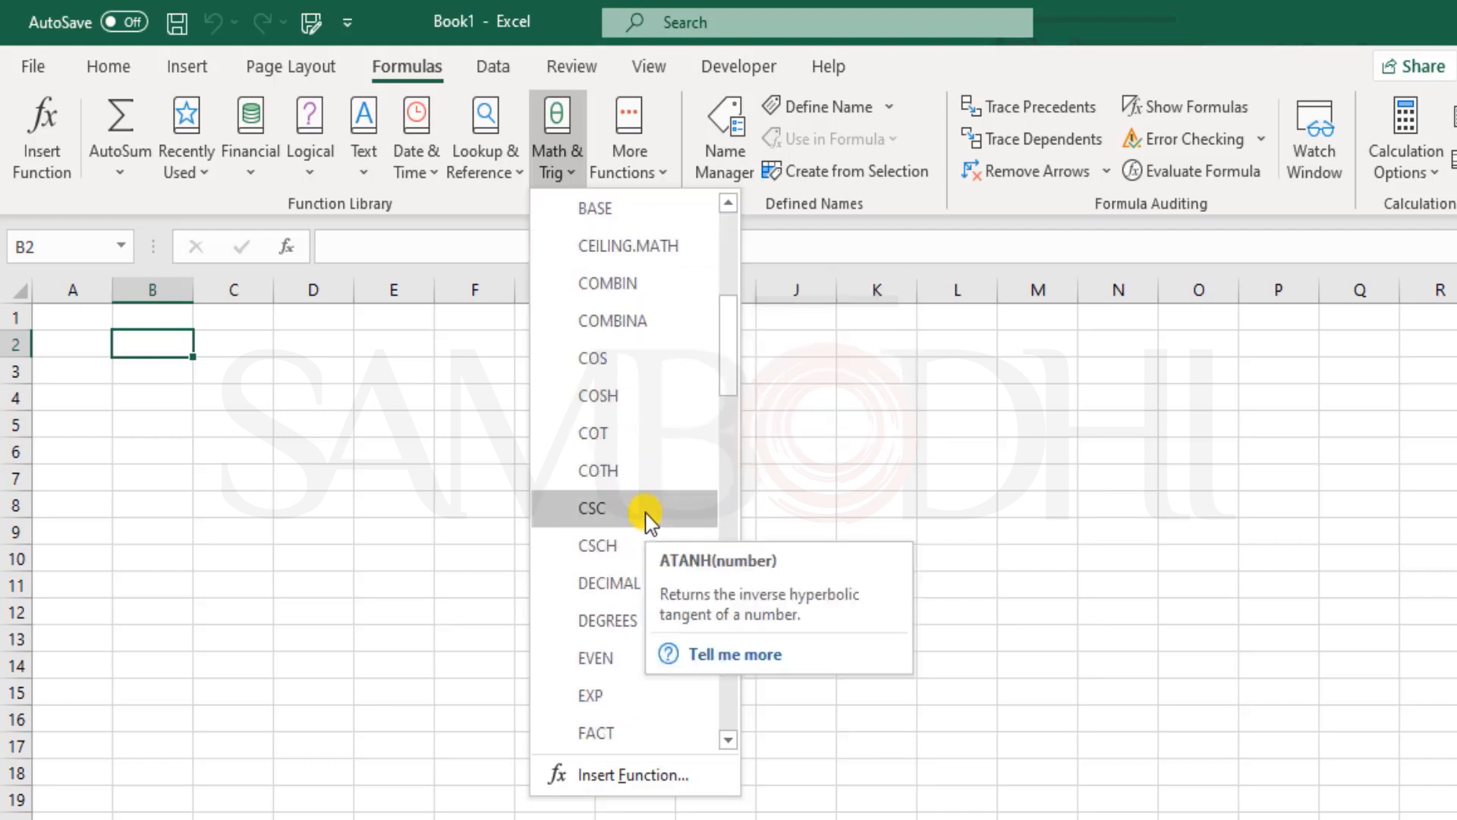
scroll(647, 510, "down", 2)
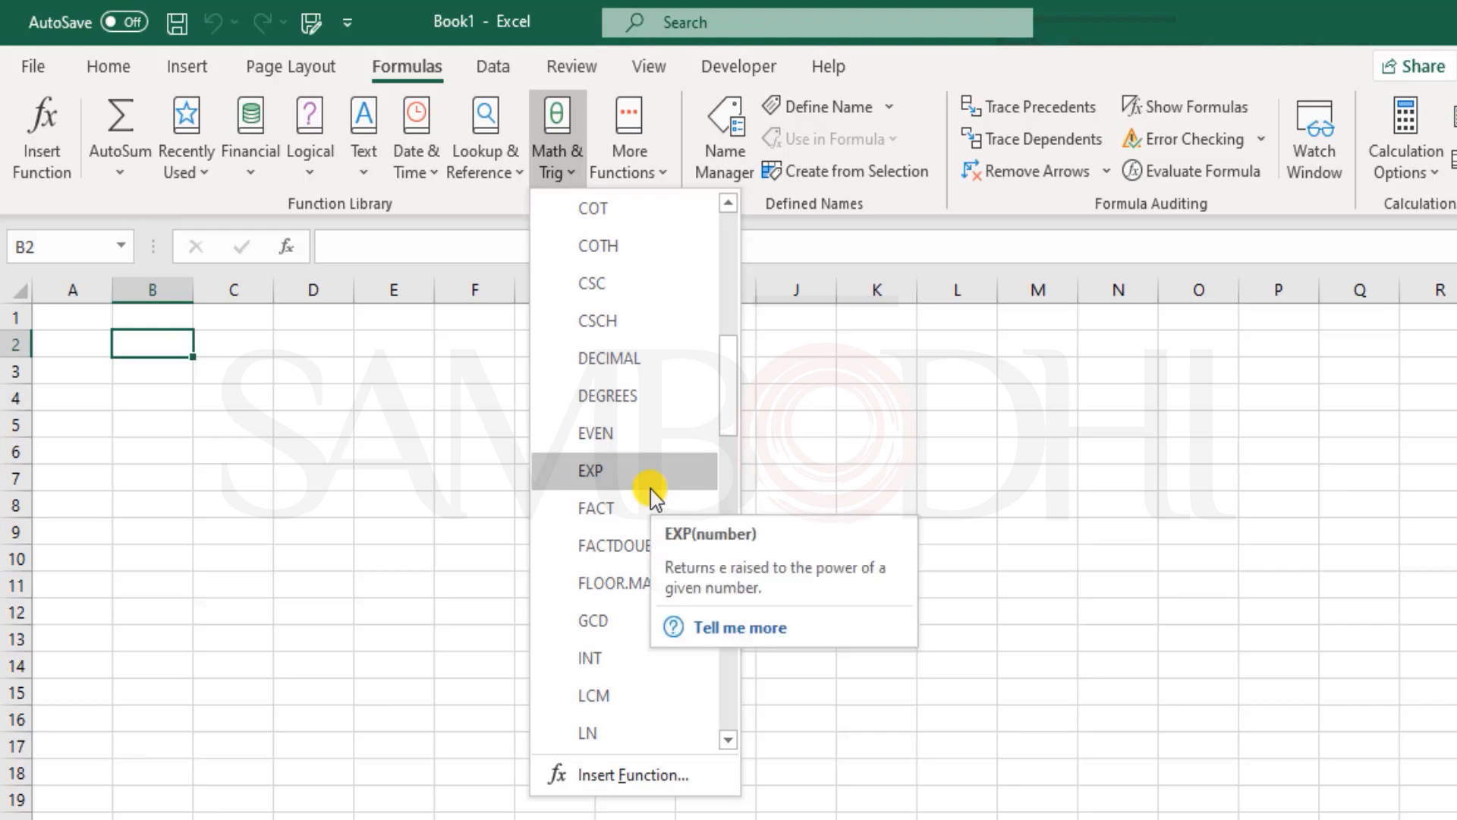
scroll(627, 399, "up", 4)
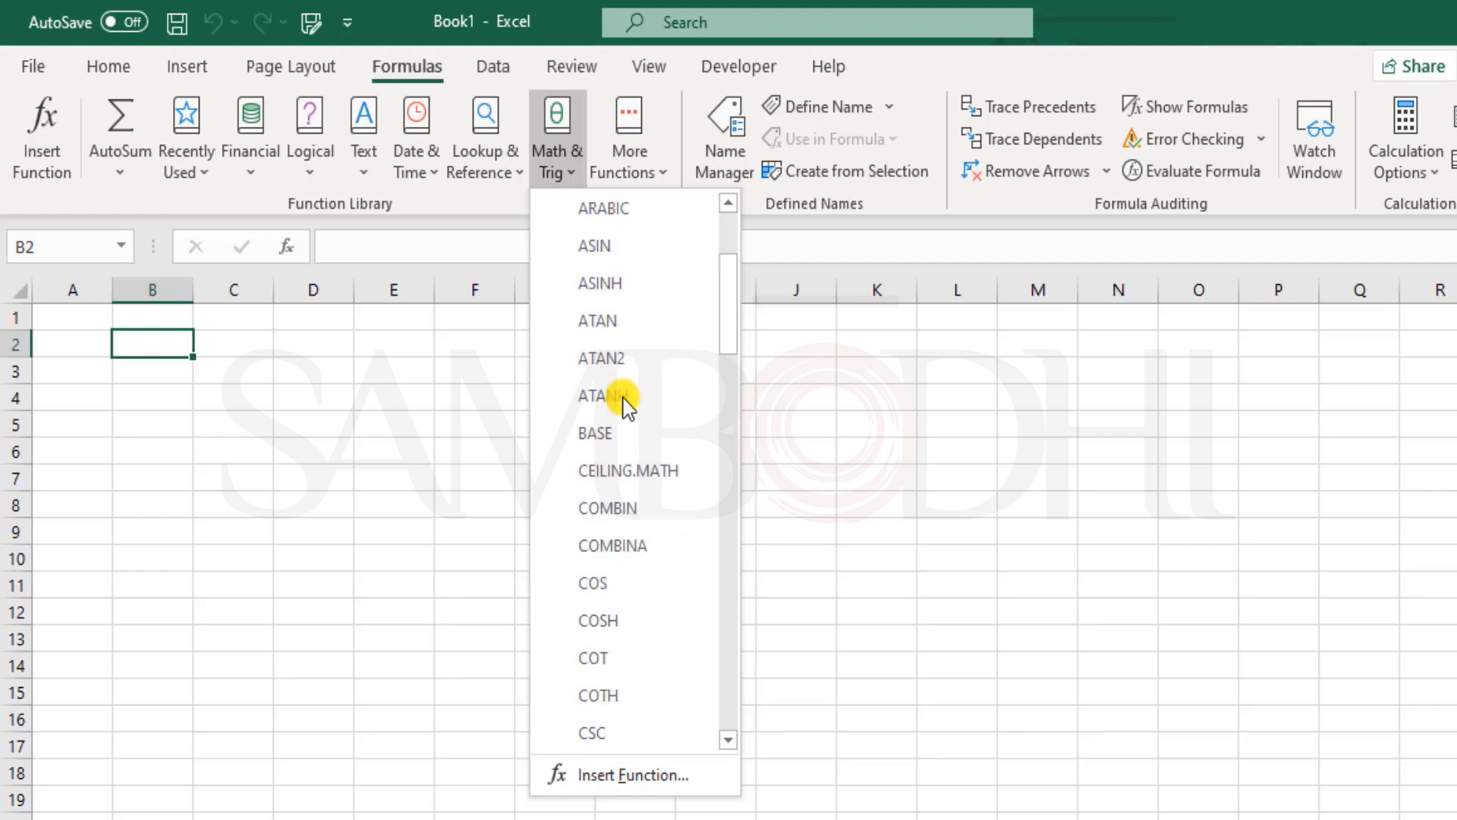
scroll(627, 400, "up", 2)
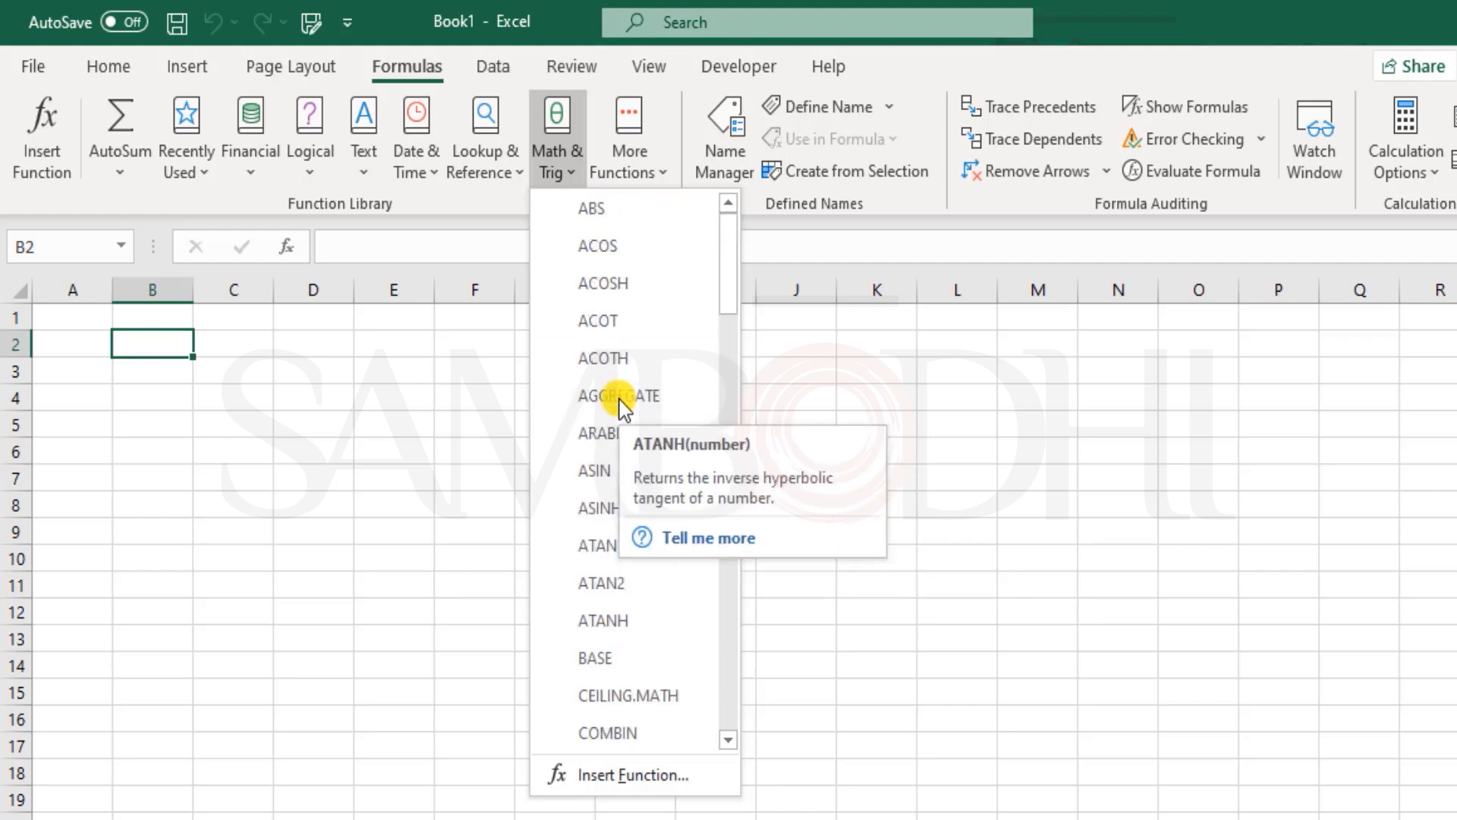
- Explore the additional function categories, looking through the Statistical, Engineering and Information functions
left_click(639, 140)
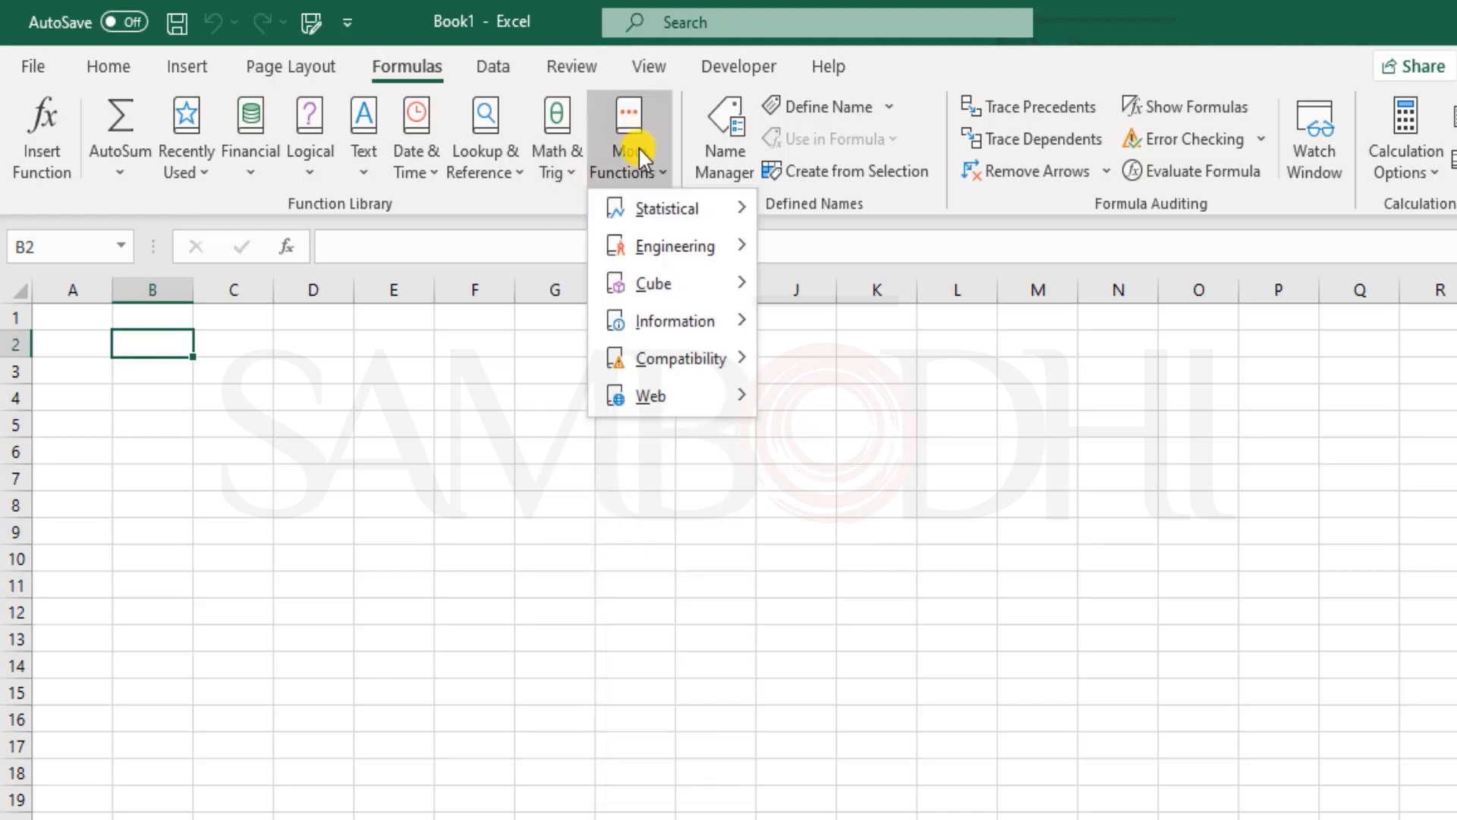
mouse_move(680, 211)
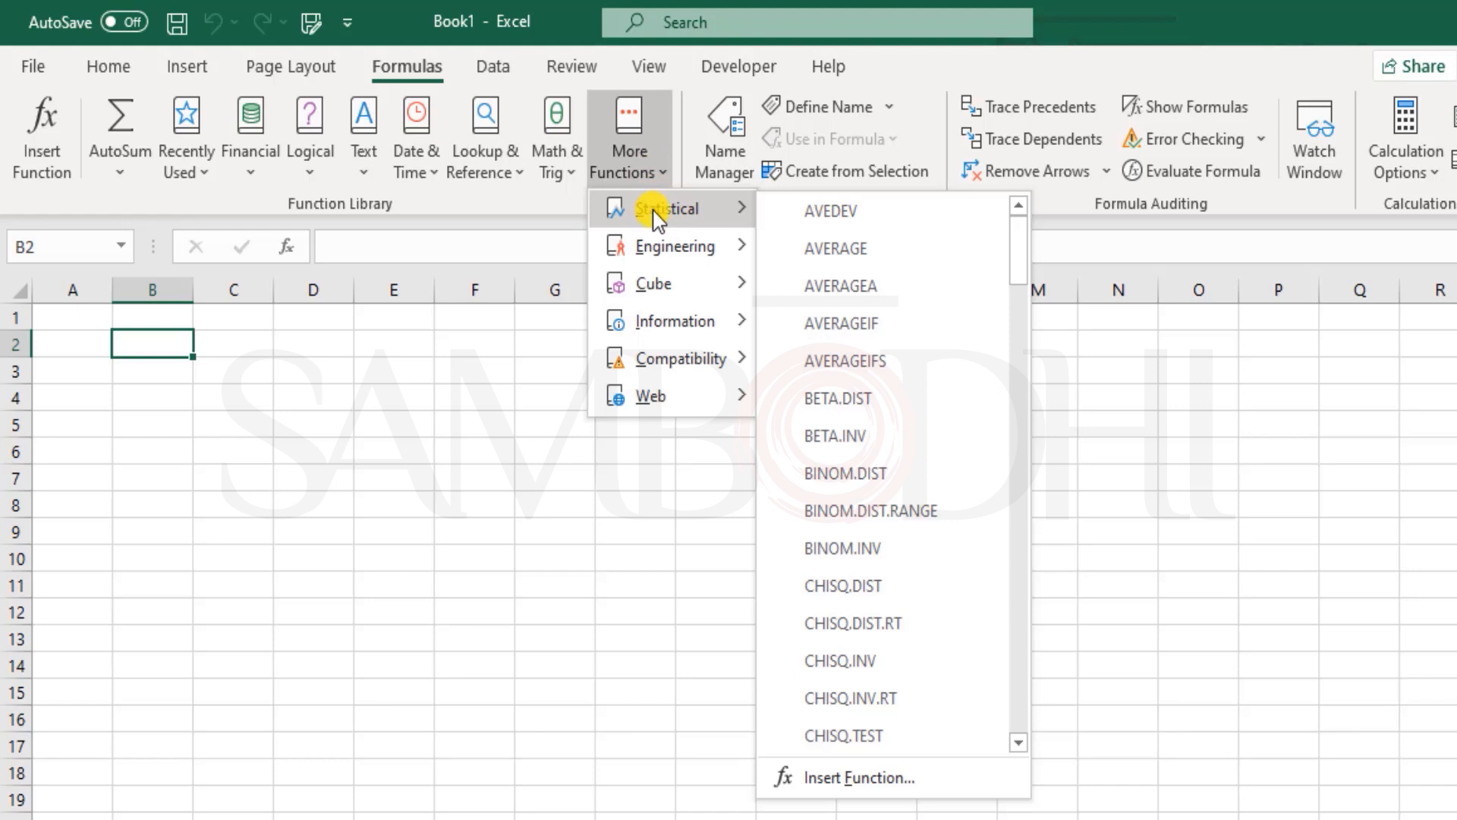
scroll(876, 357, "down", 6)
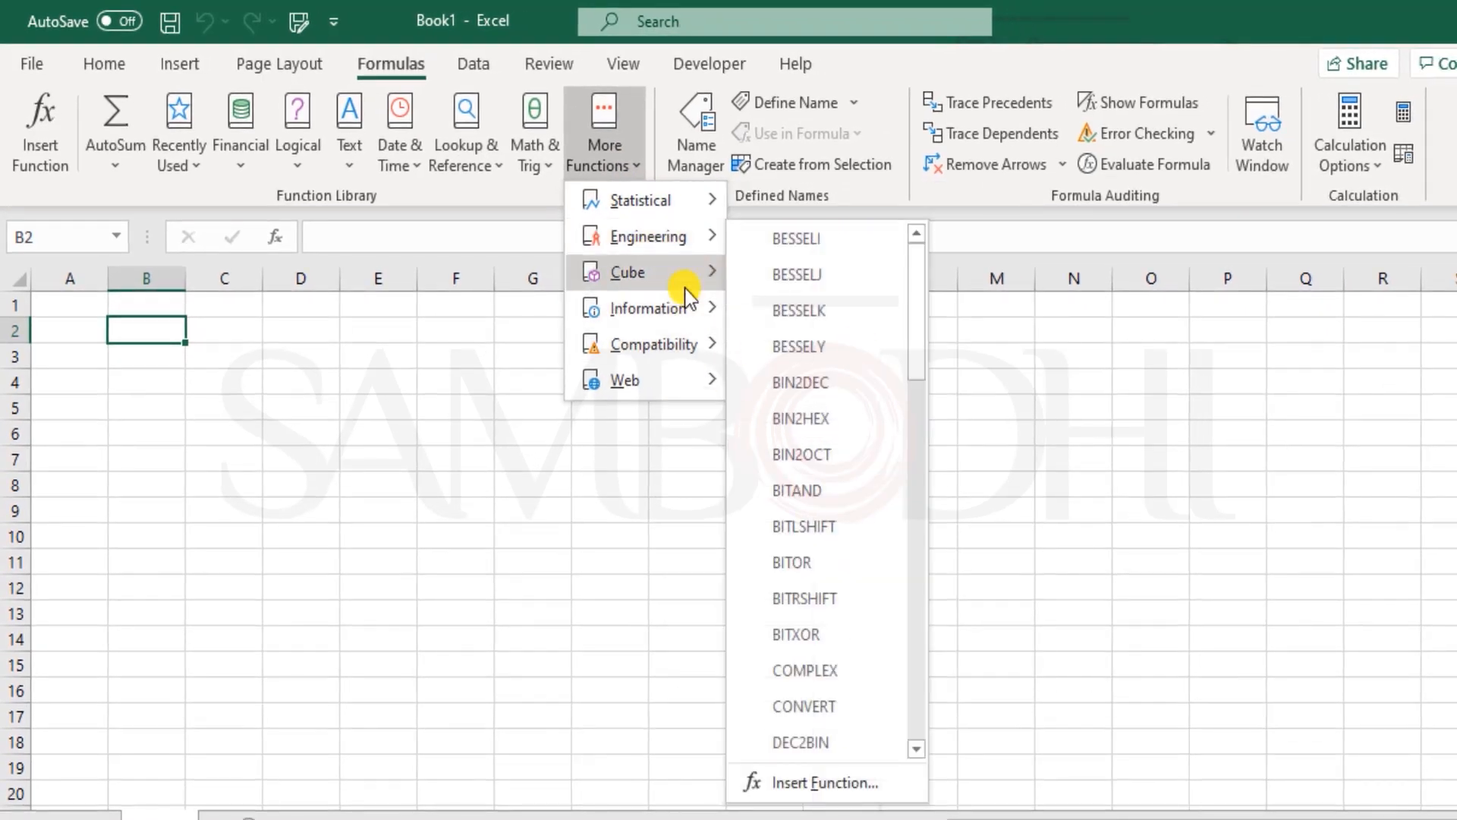
mouse_move(688, 323)
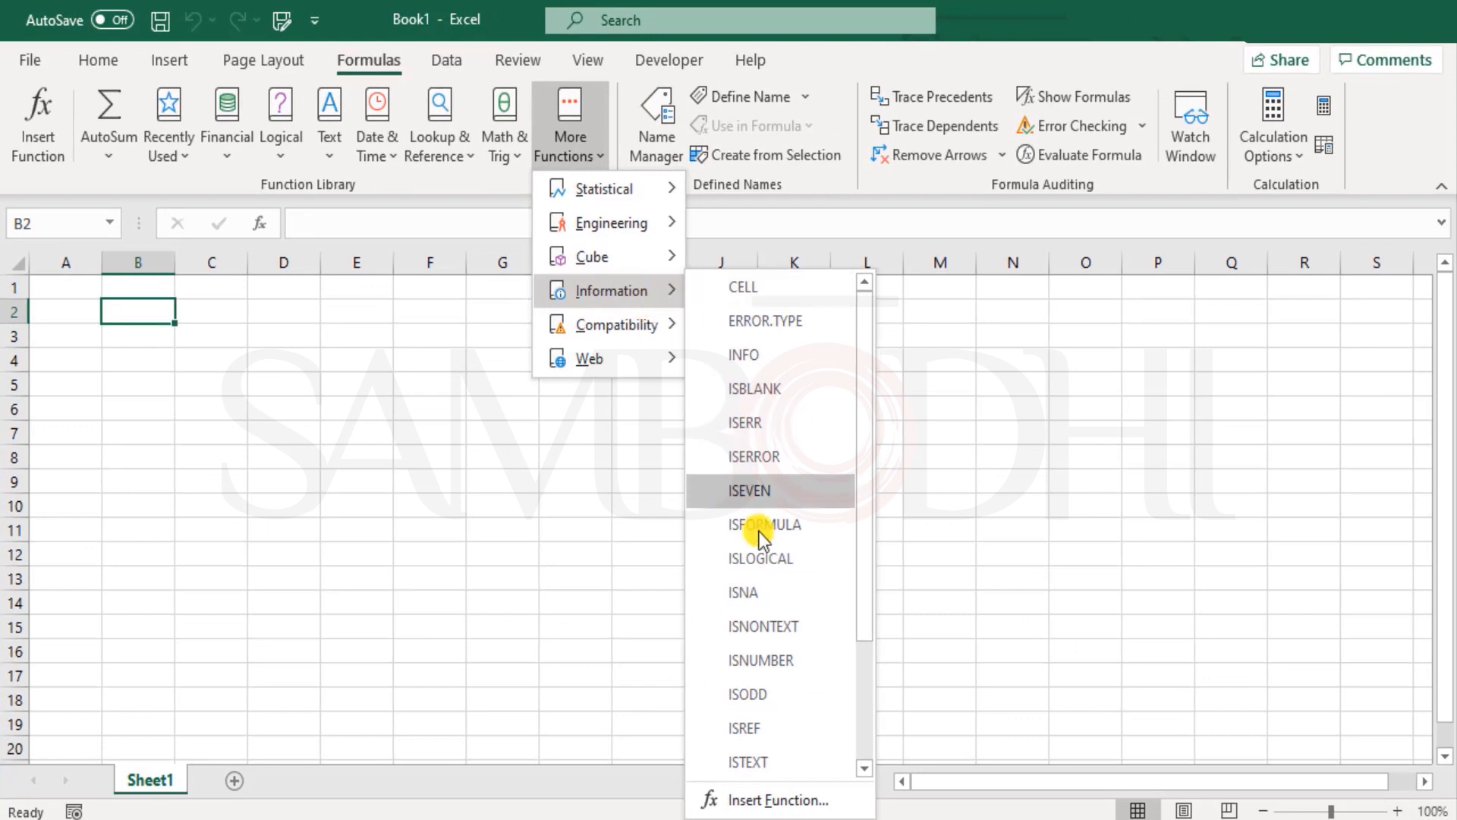
scroll(754, 682, "down", 5)
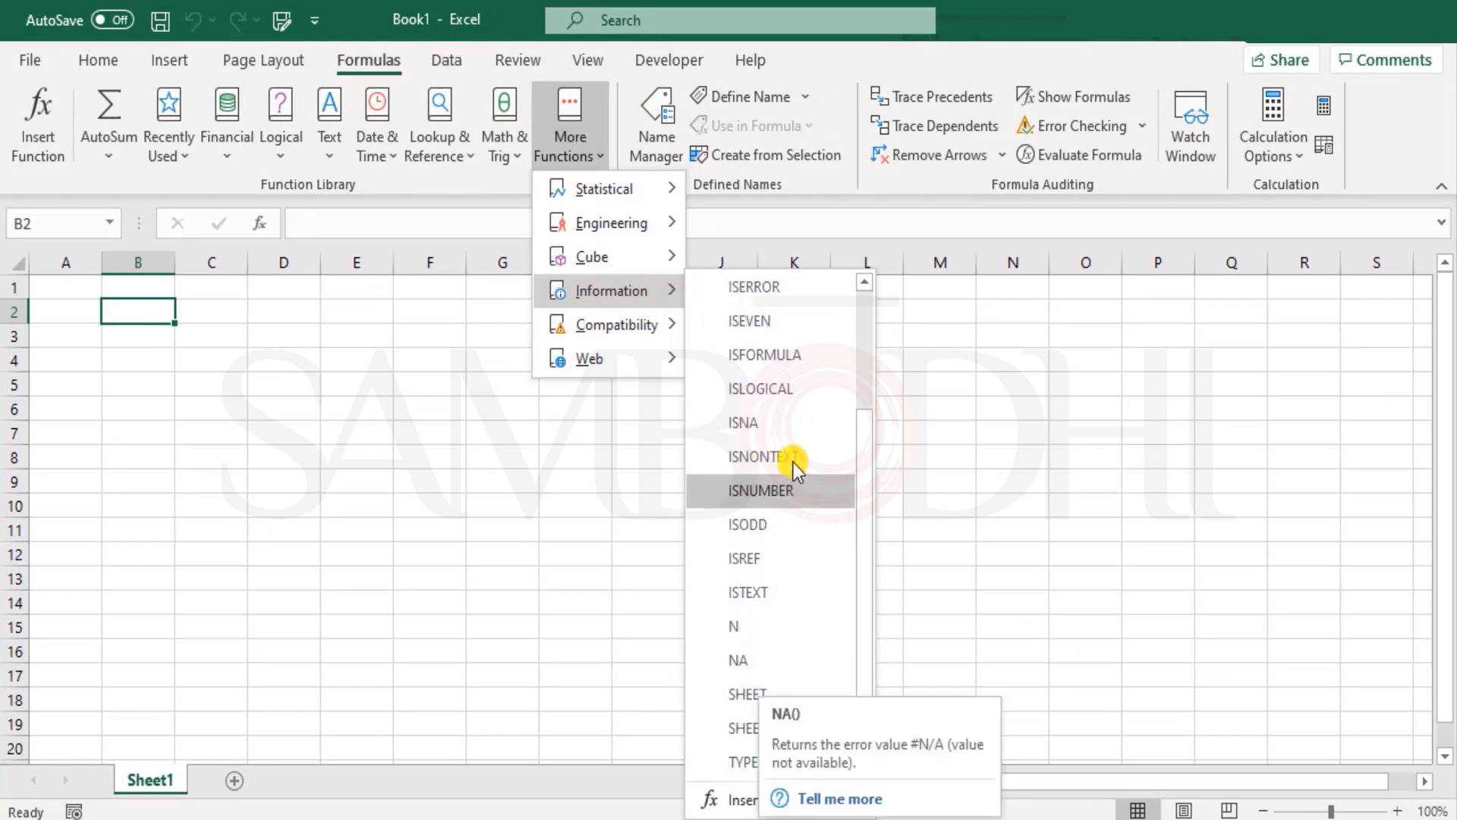
scroll(793, 486, "up", 5)
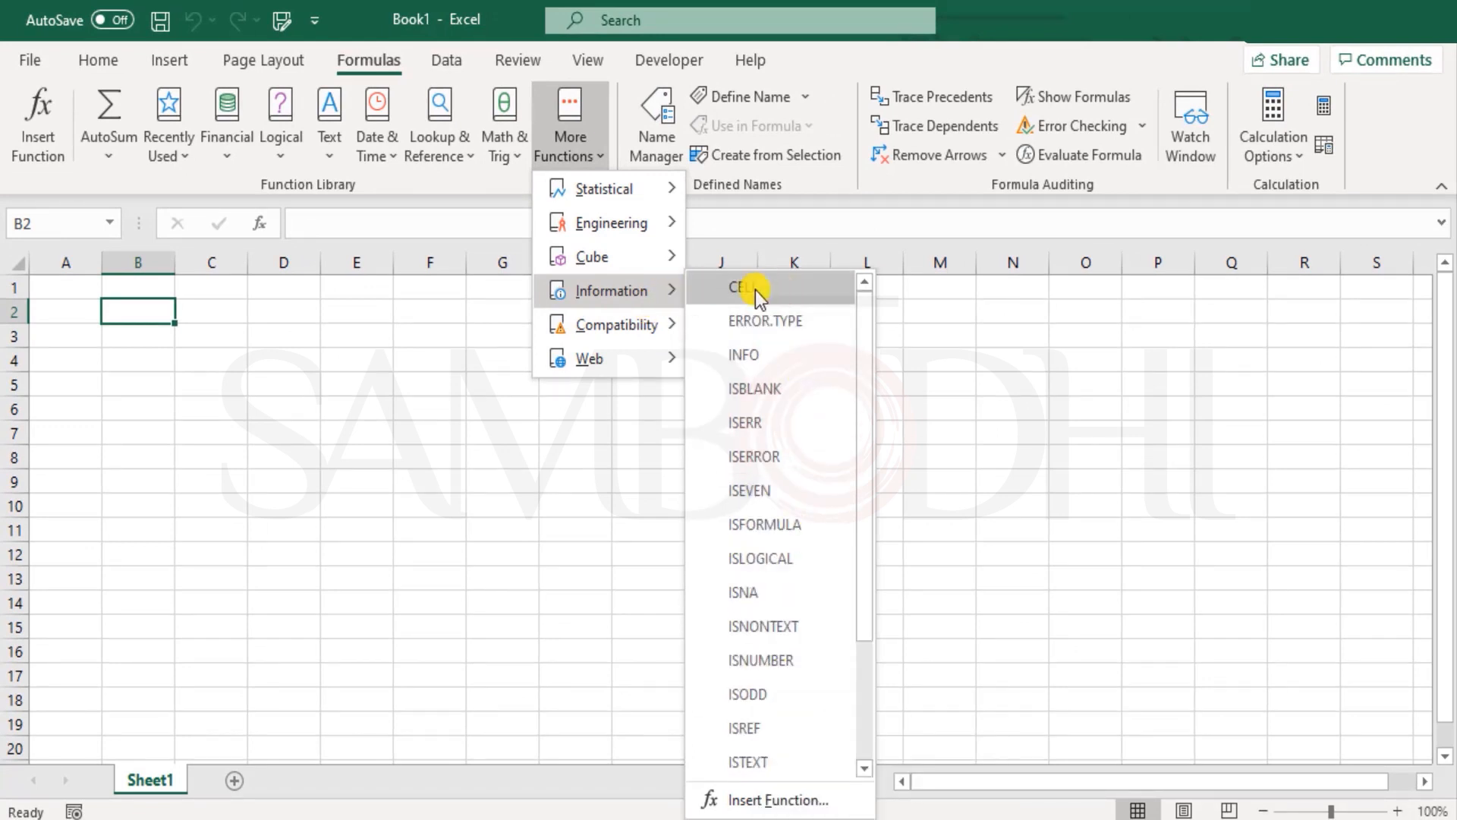
- Review the list of Logical functions once more
left_click(347, 423)
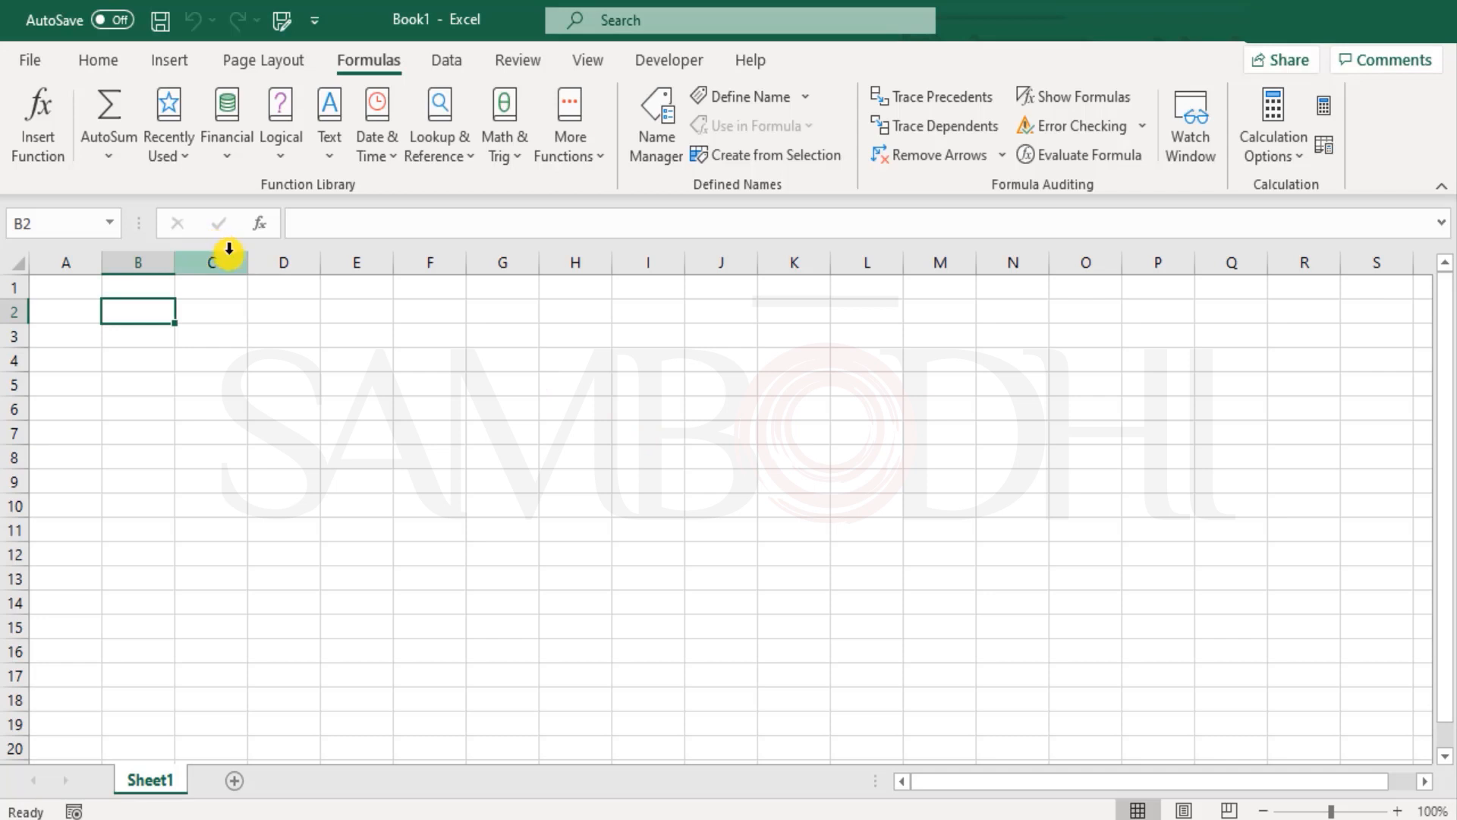
left_click(288, 162)
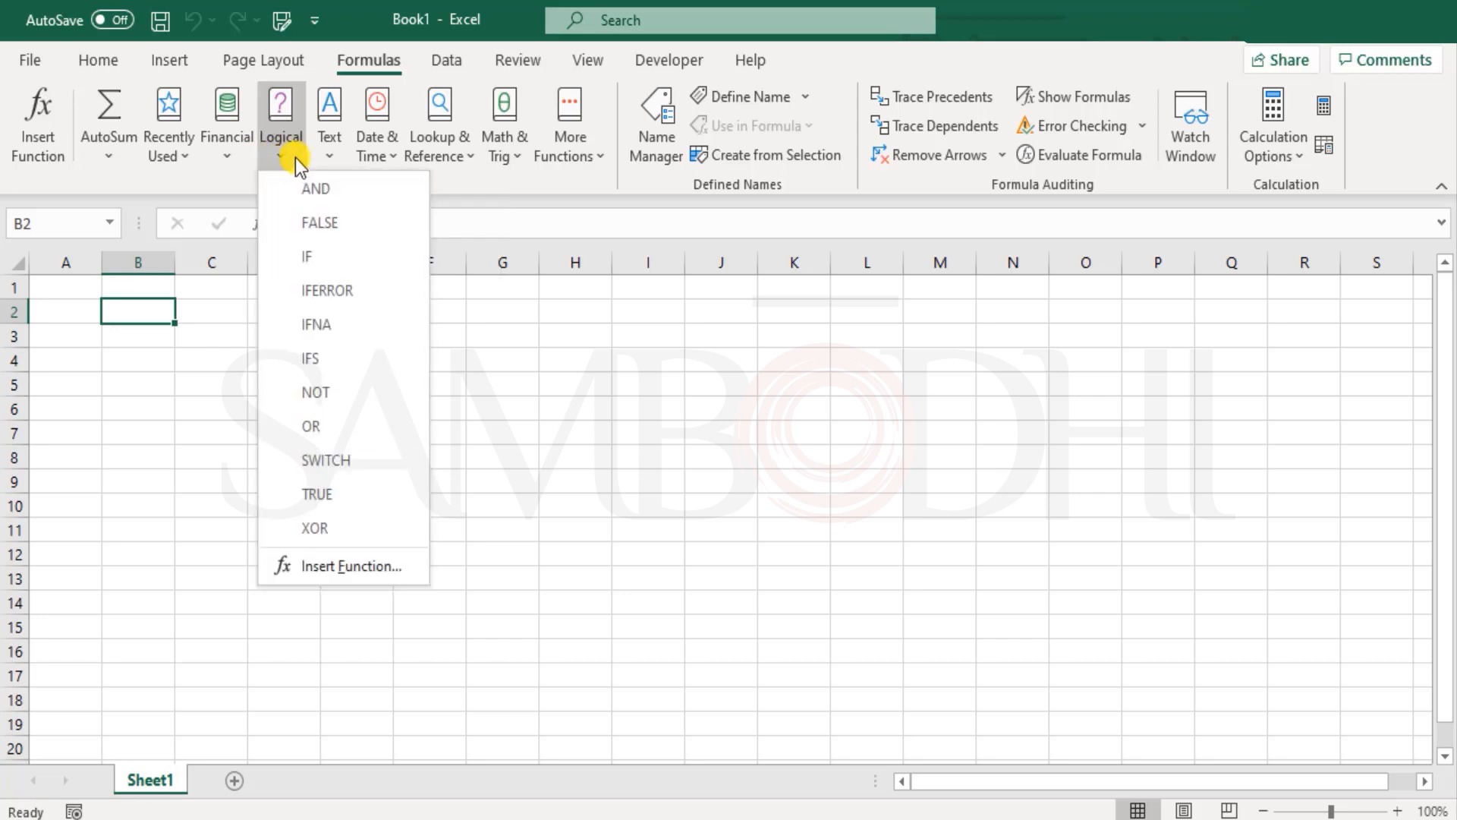
left_click(595, 179)
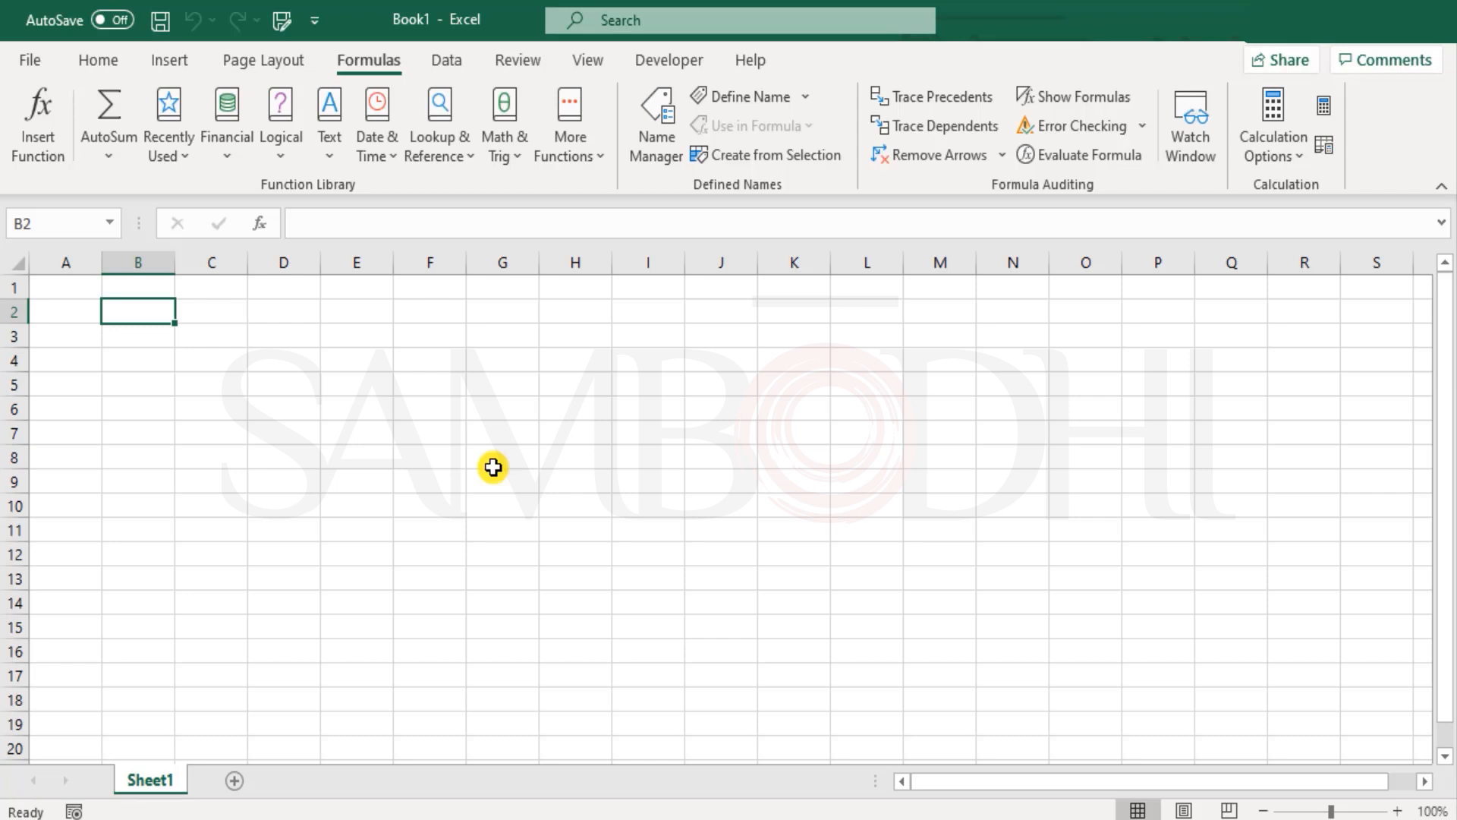
- Enter the current date, 2/3/2021, as a fixed value in cell B2
left_click(98, 60)
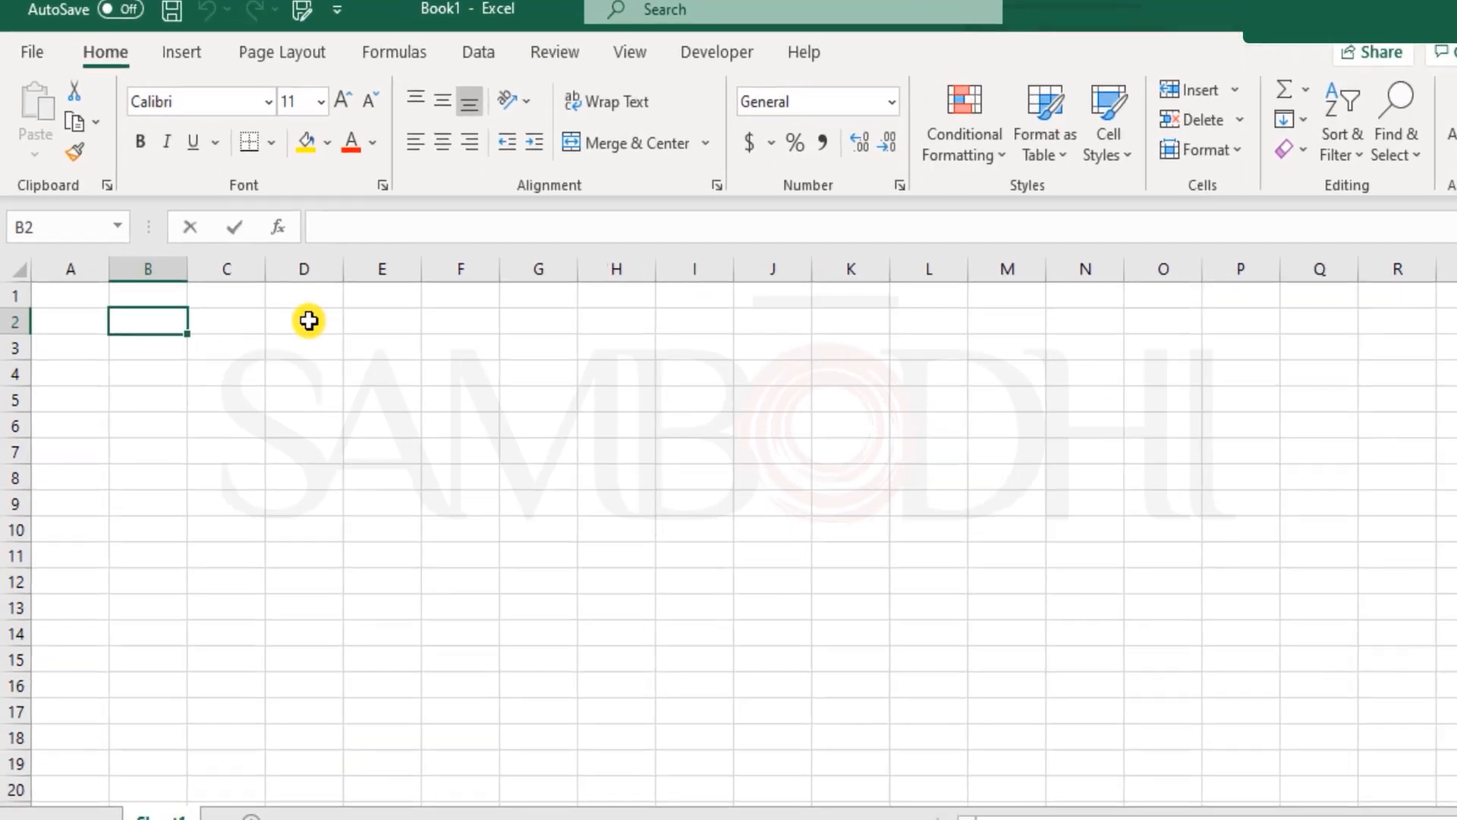
type("2/3/2021")
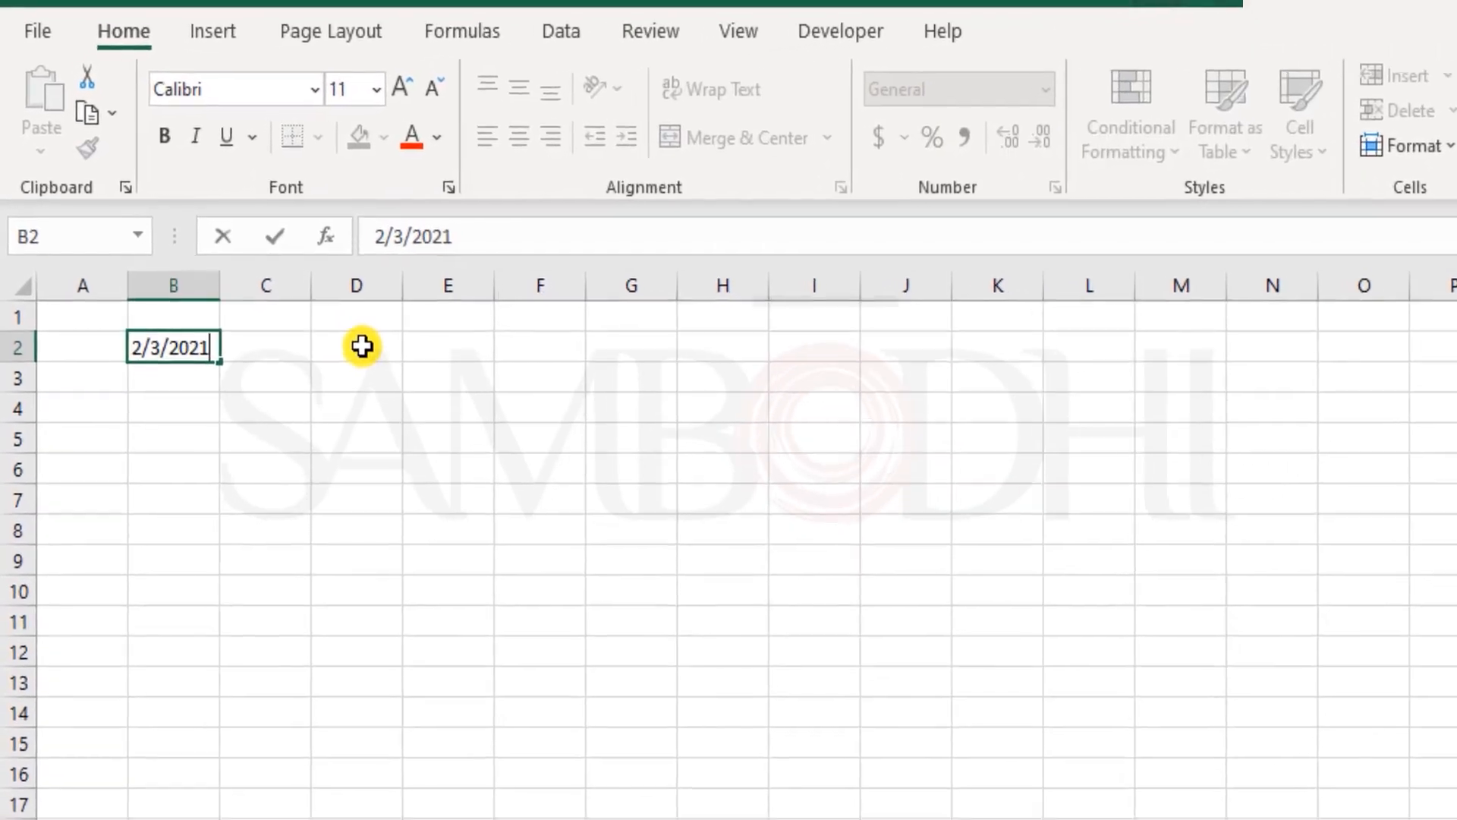
key("Return")
key("Up")
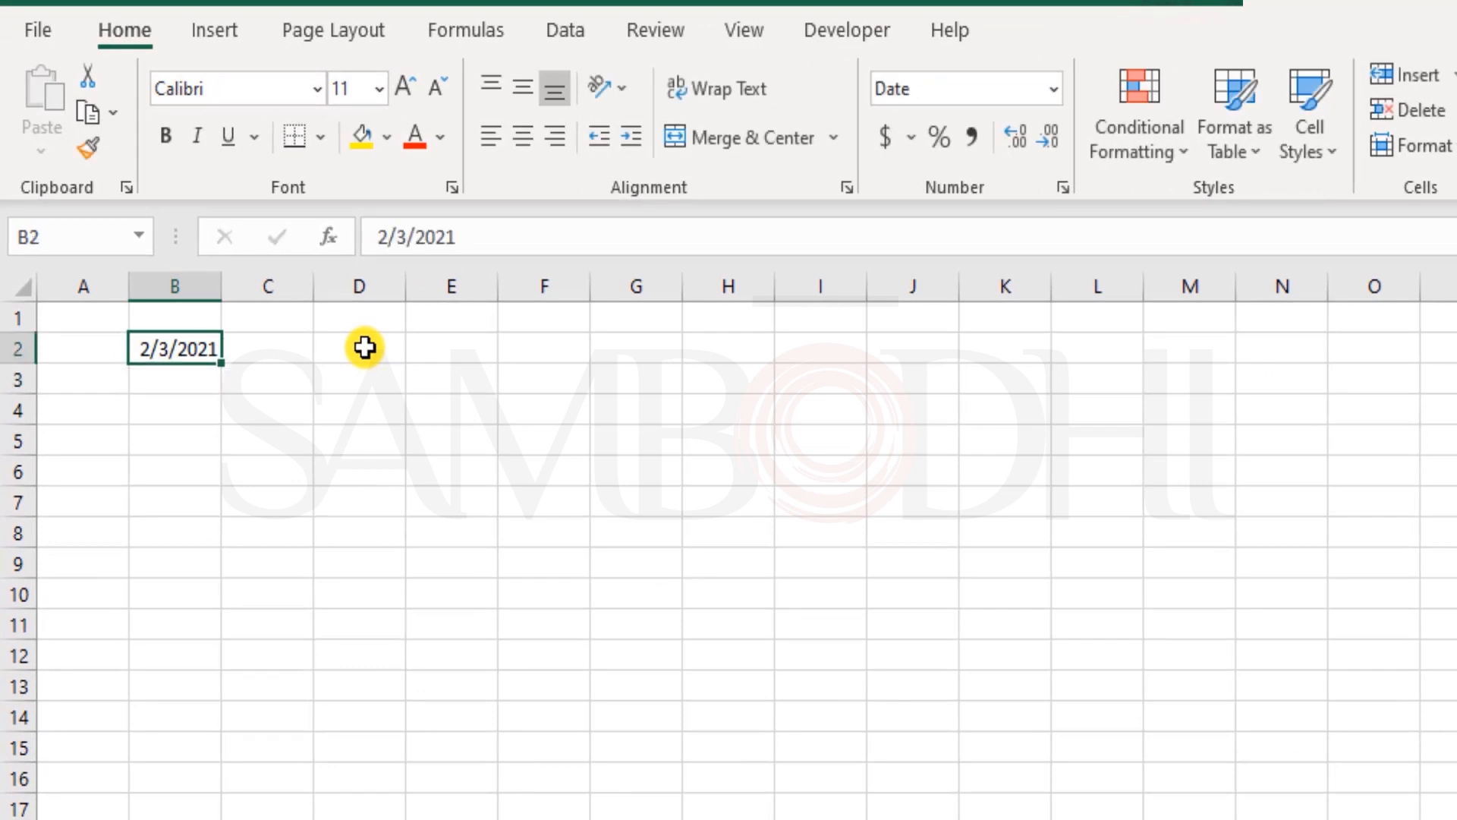
- Inspect the date stored in cell B2 in edit mode, leaving its content as it is
key("F2")
key("Left")
key("Left")
key("Left")
key("Right")
key("Right")
key("Right")
key("Return")
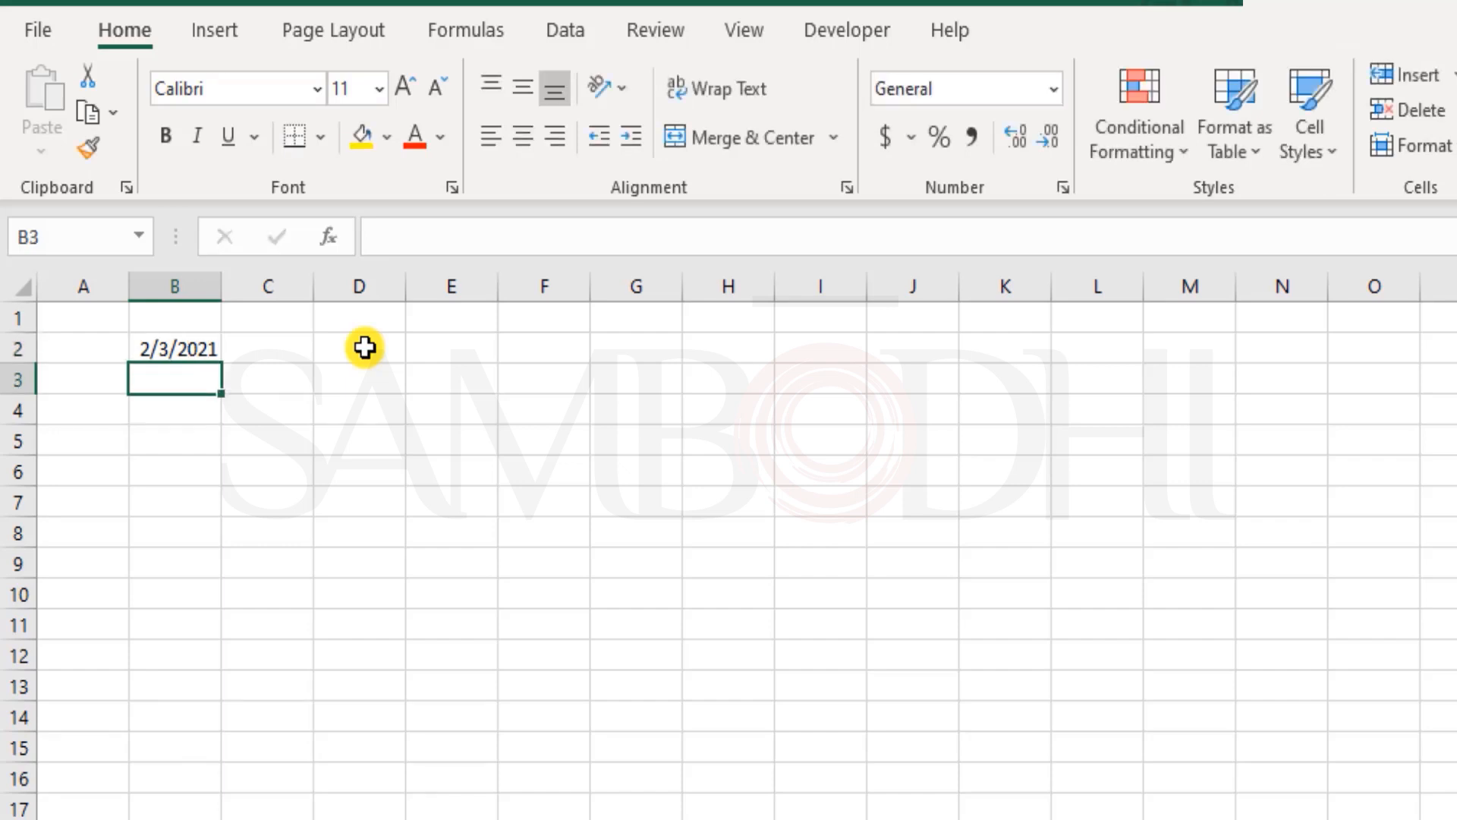
- Enter the formula =TODAY() in cell B3
type("=tod")
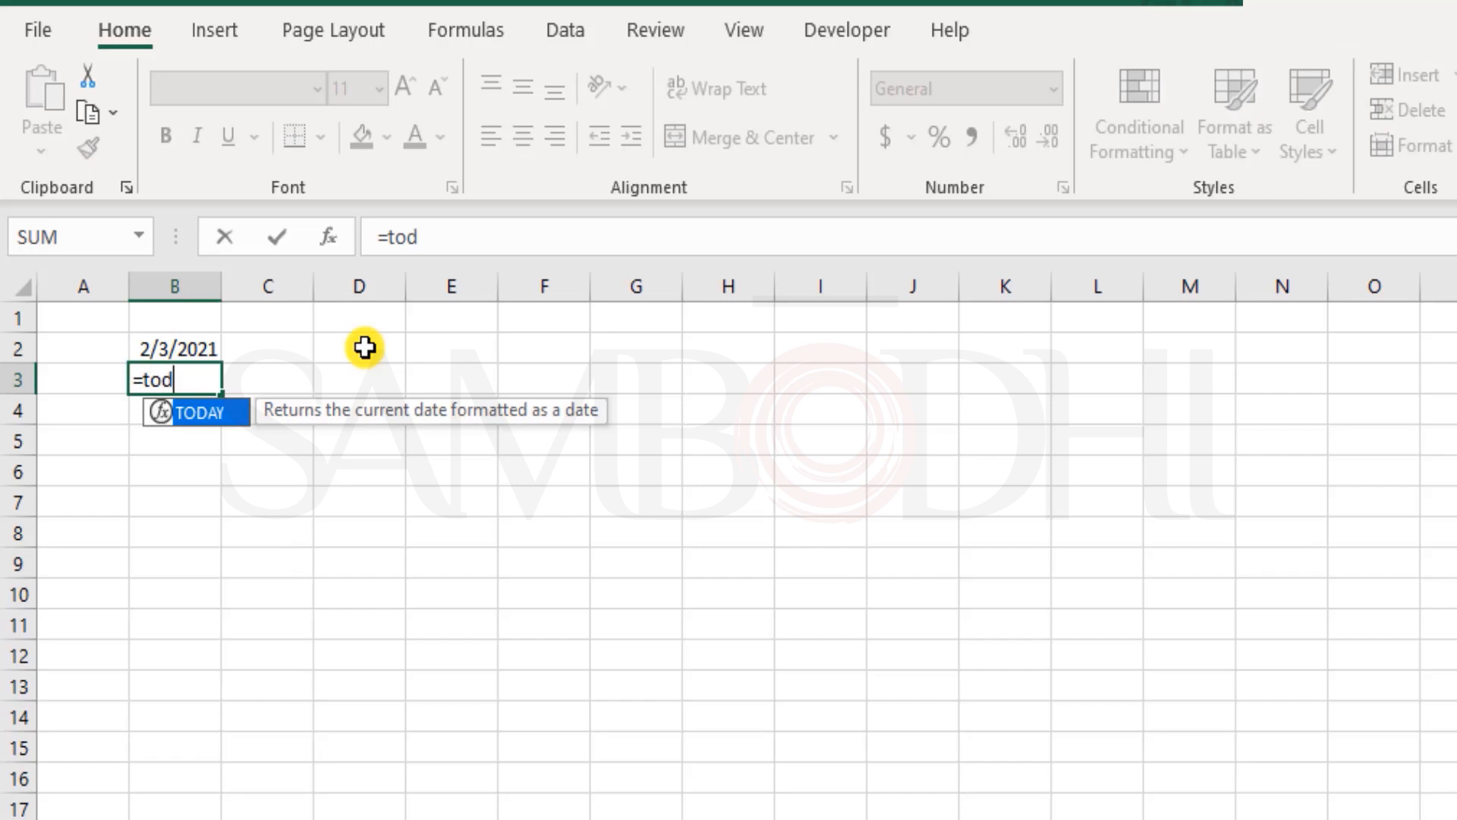
type("ay")
key("Tab")
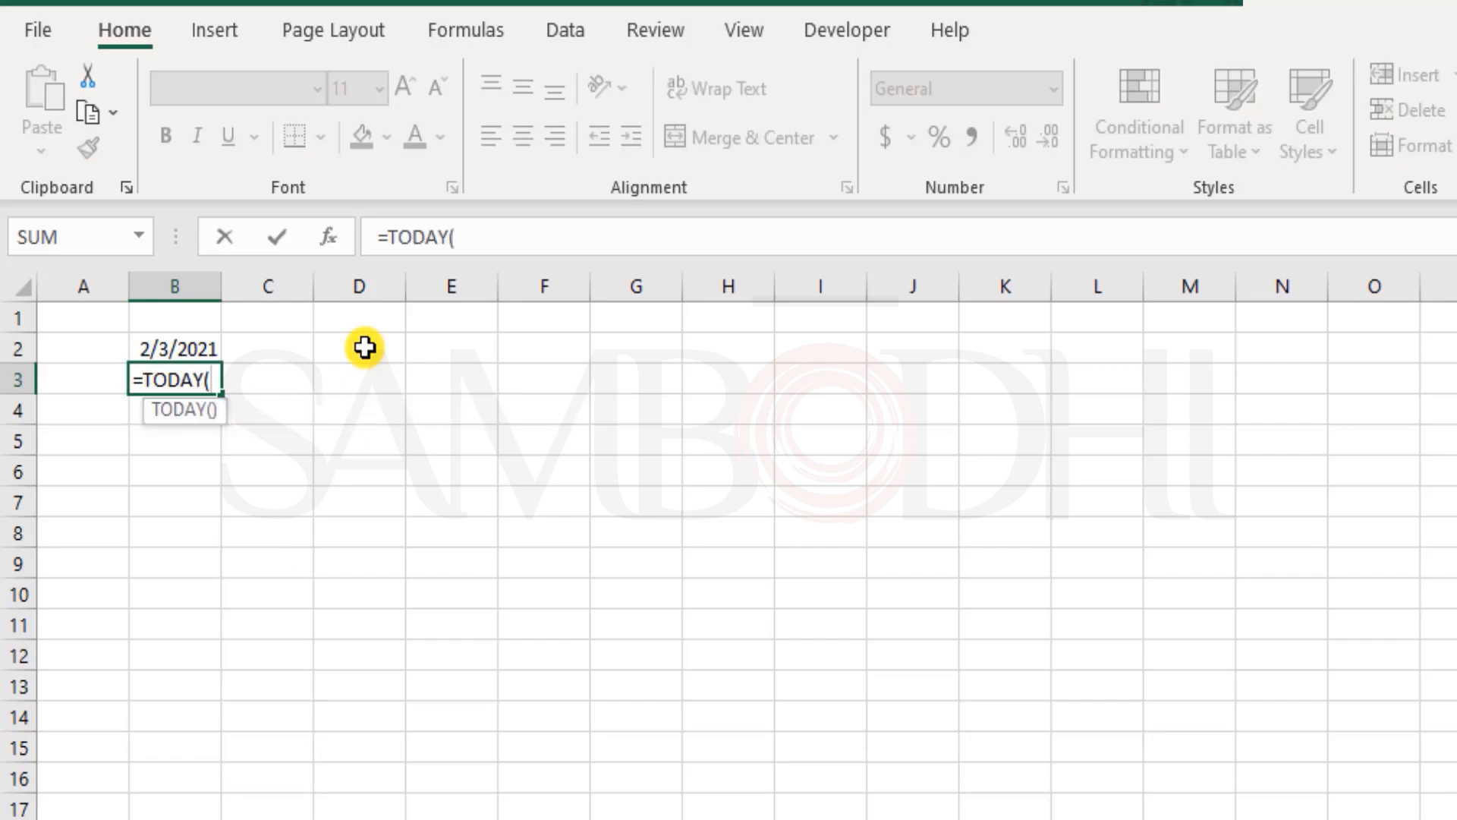
type(")")
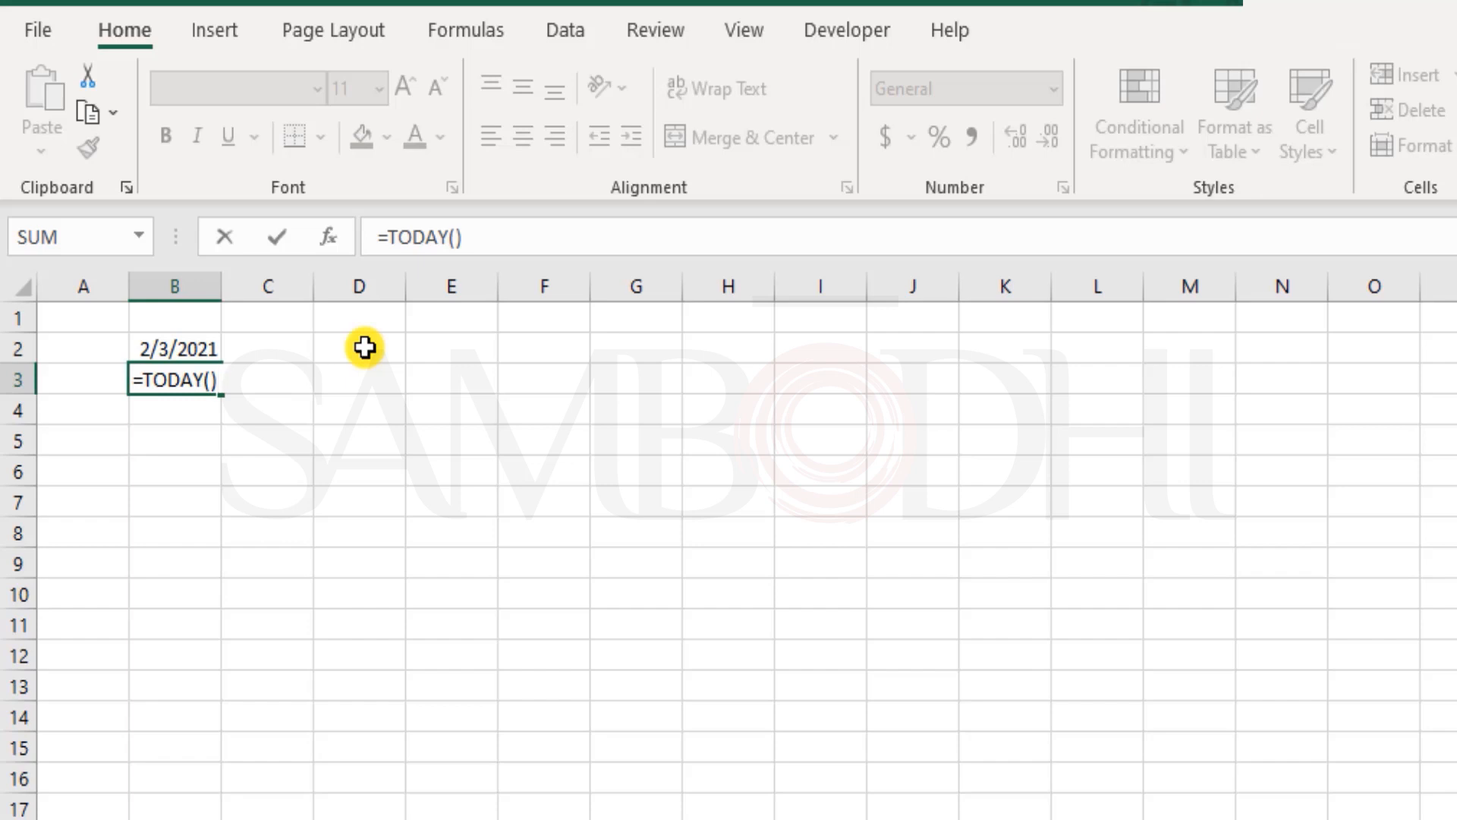
key("Return")
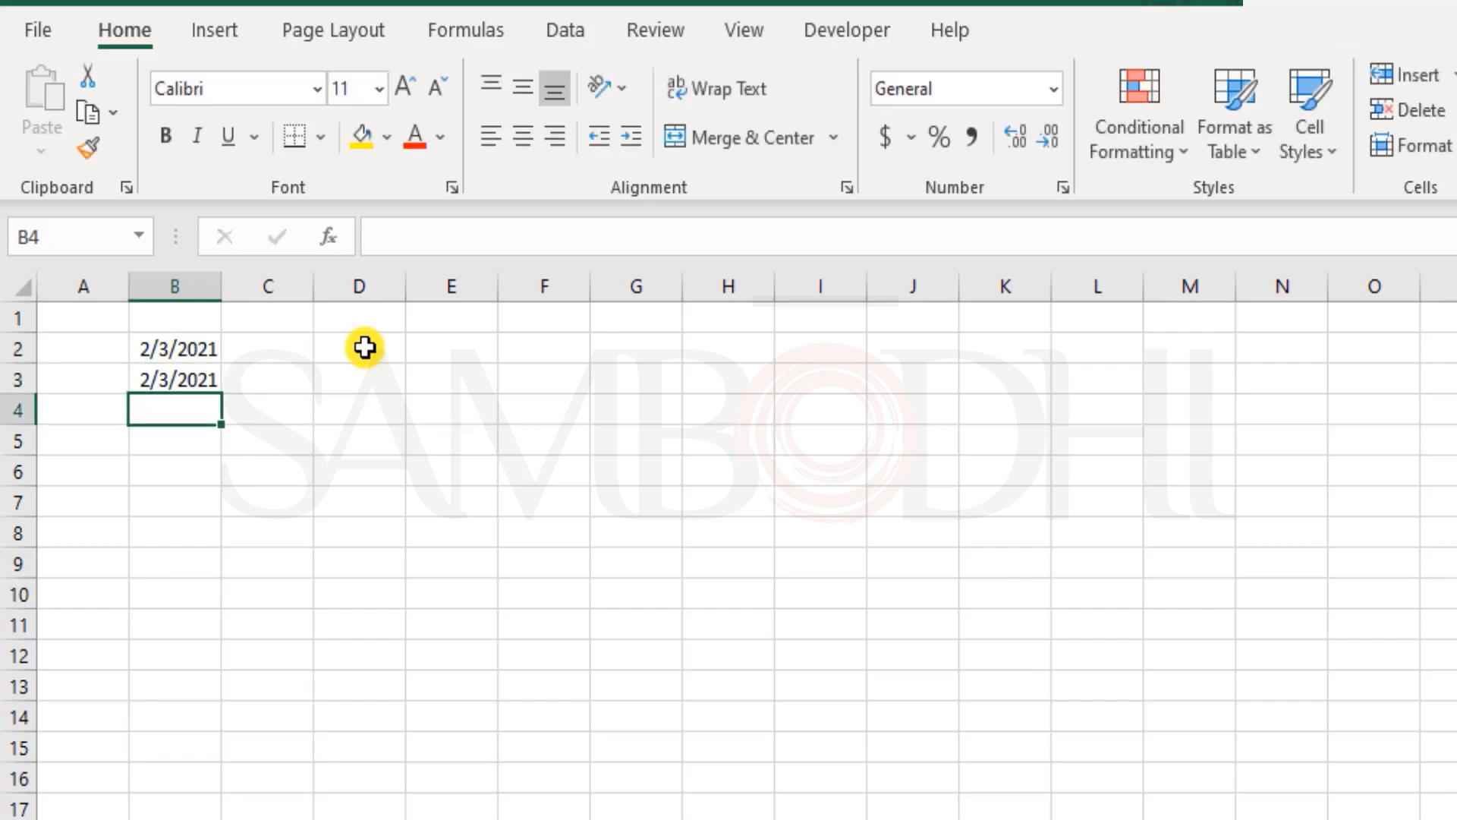
- Label the two dates in column C with "Ctrl + ;" in C2 and "TODAY()" in C3
key("Up")
key("shift+Up")
key("Down")
key("Up")
key("Up")
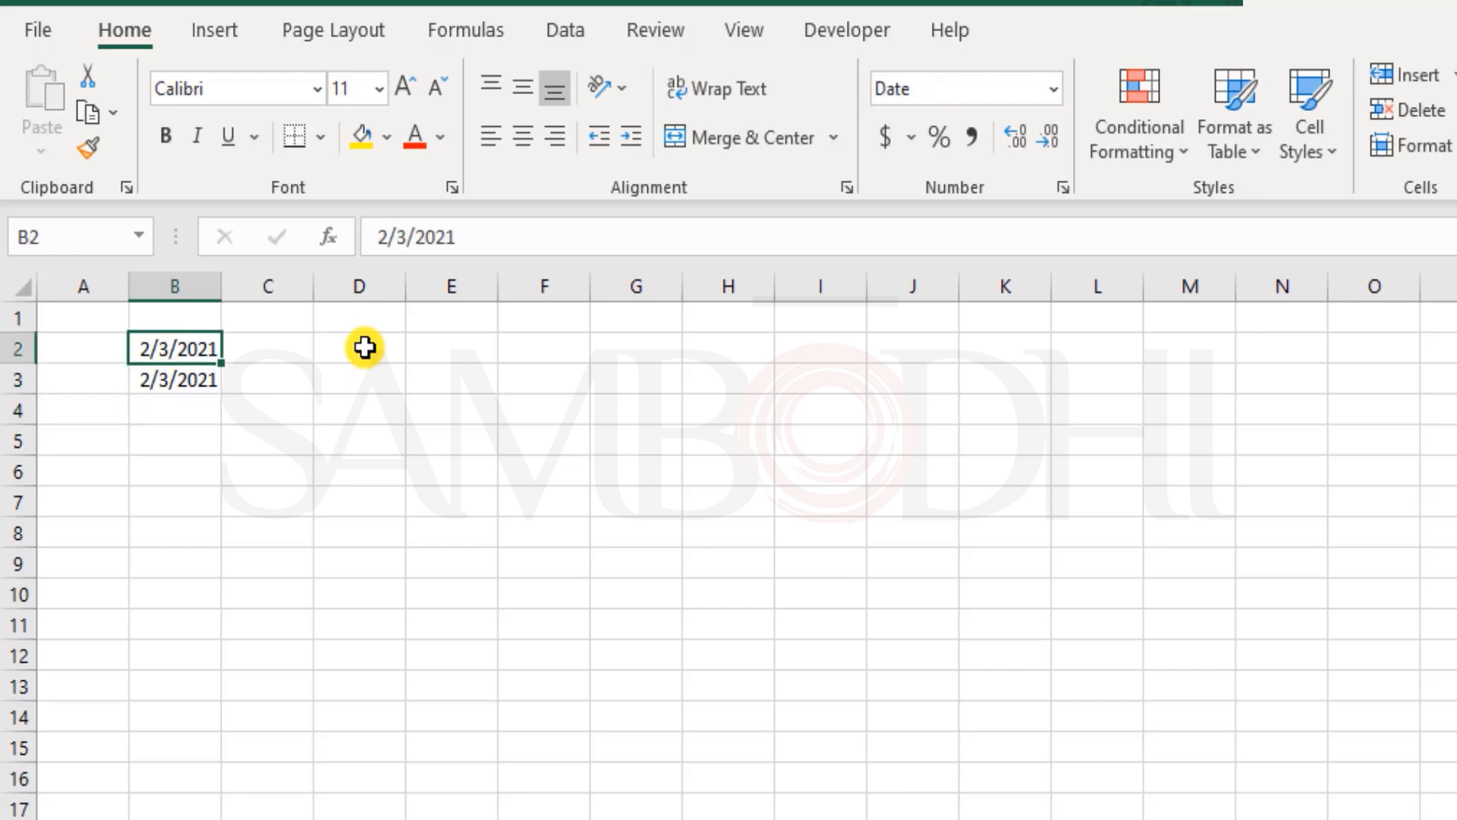
key("Right")
type("C")
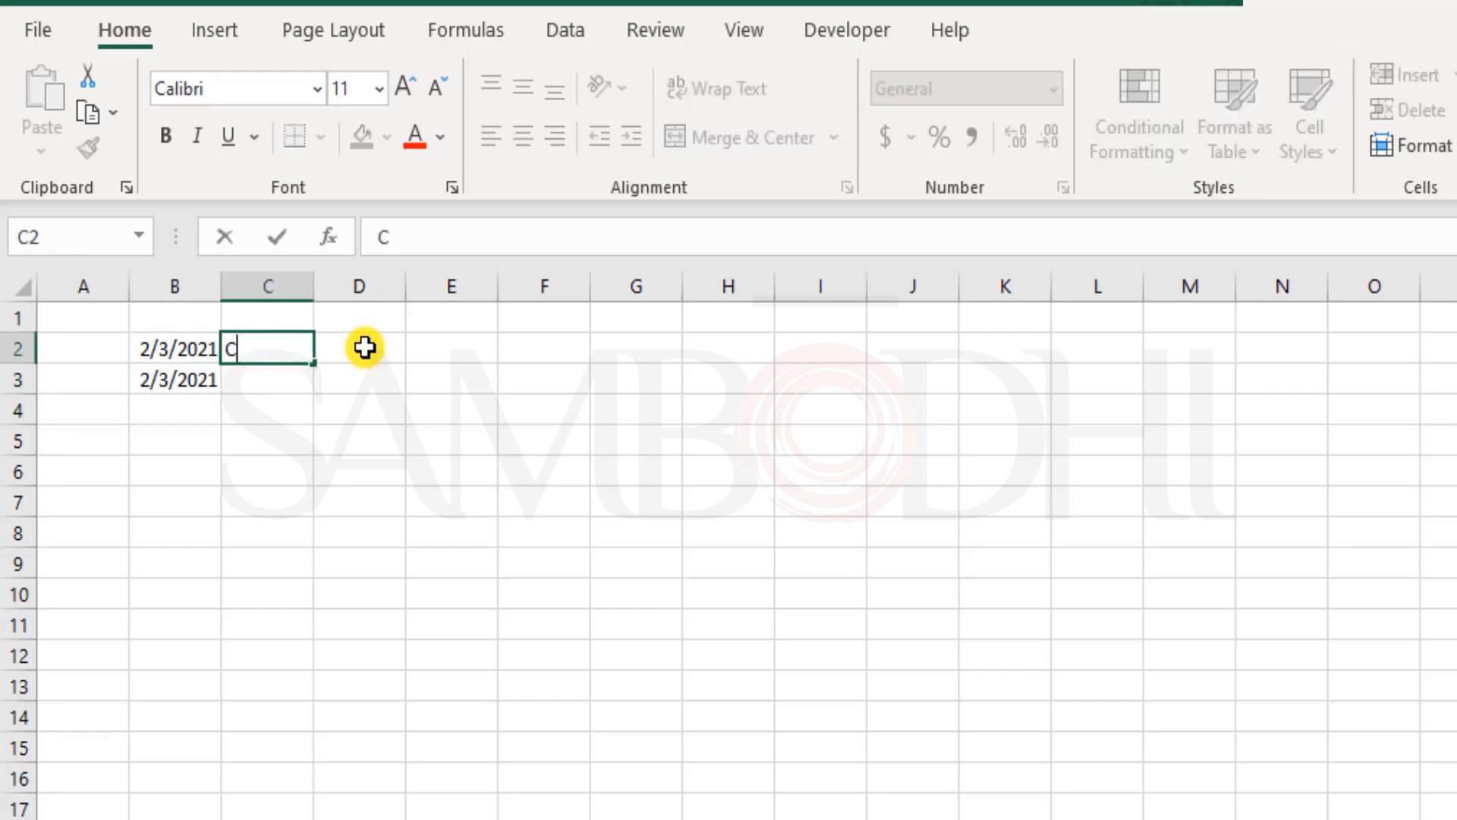
type("trl + ;")
key("Return")
type("TODAY()")
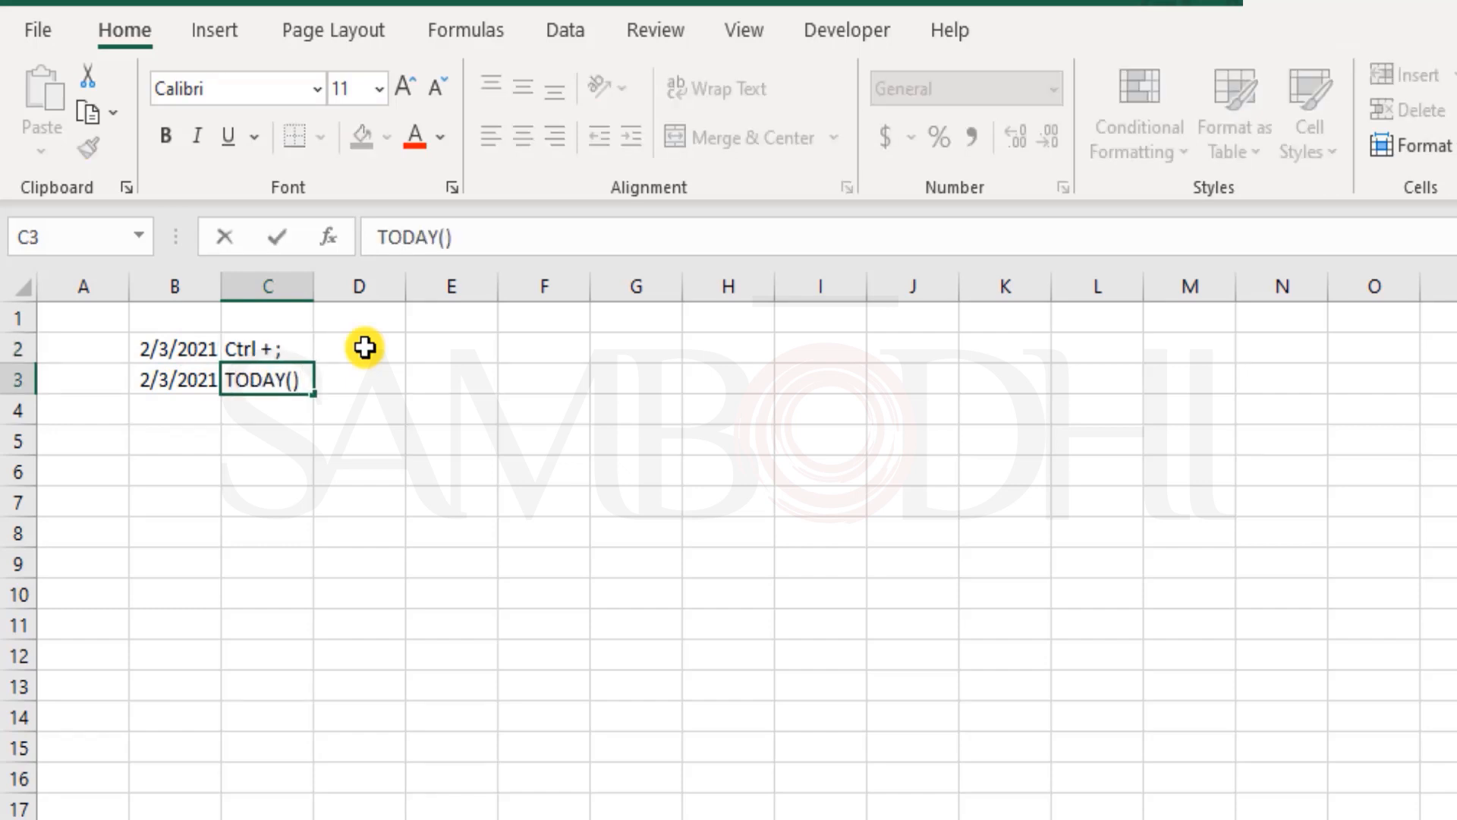
key("Return")
- Move the TODAY formula and its label from B3:C3 down to B4:C4
key("Up")
key("Left")
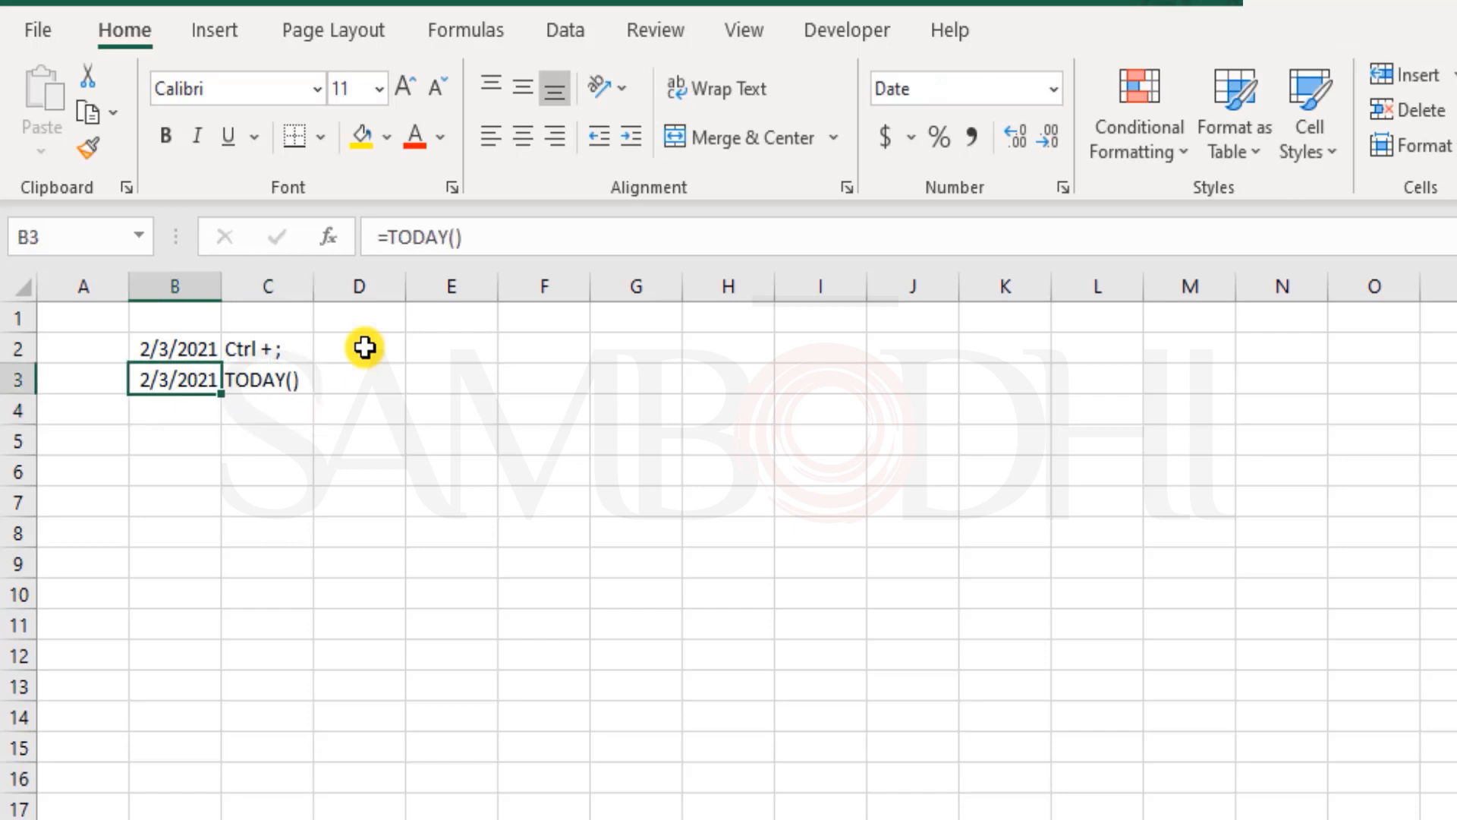
key("shift+Right")
key("ctrl+x")
key("Down")
key("ctrl+v")
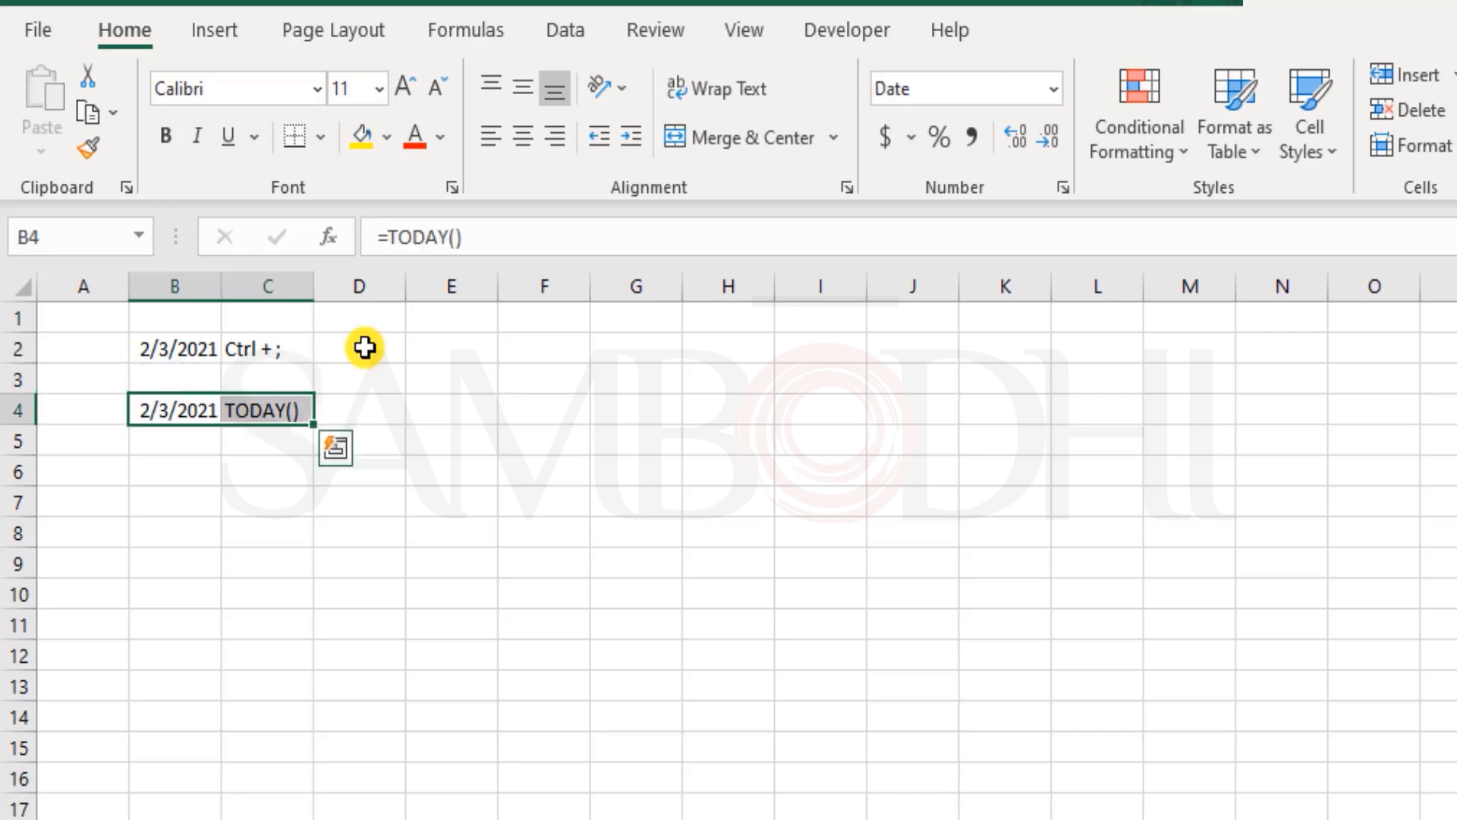
- Compare the content of the fixed date in B2 with the TODAY formula in B4, including their labels in column C
key("Up")
key("Up")
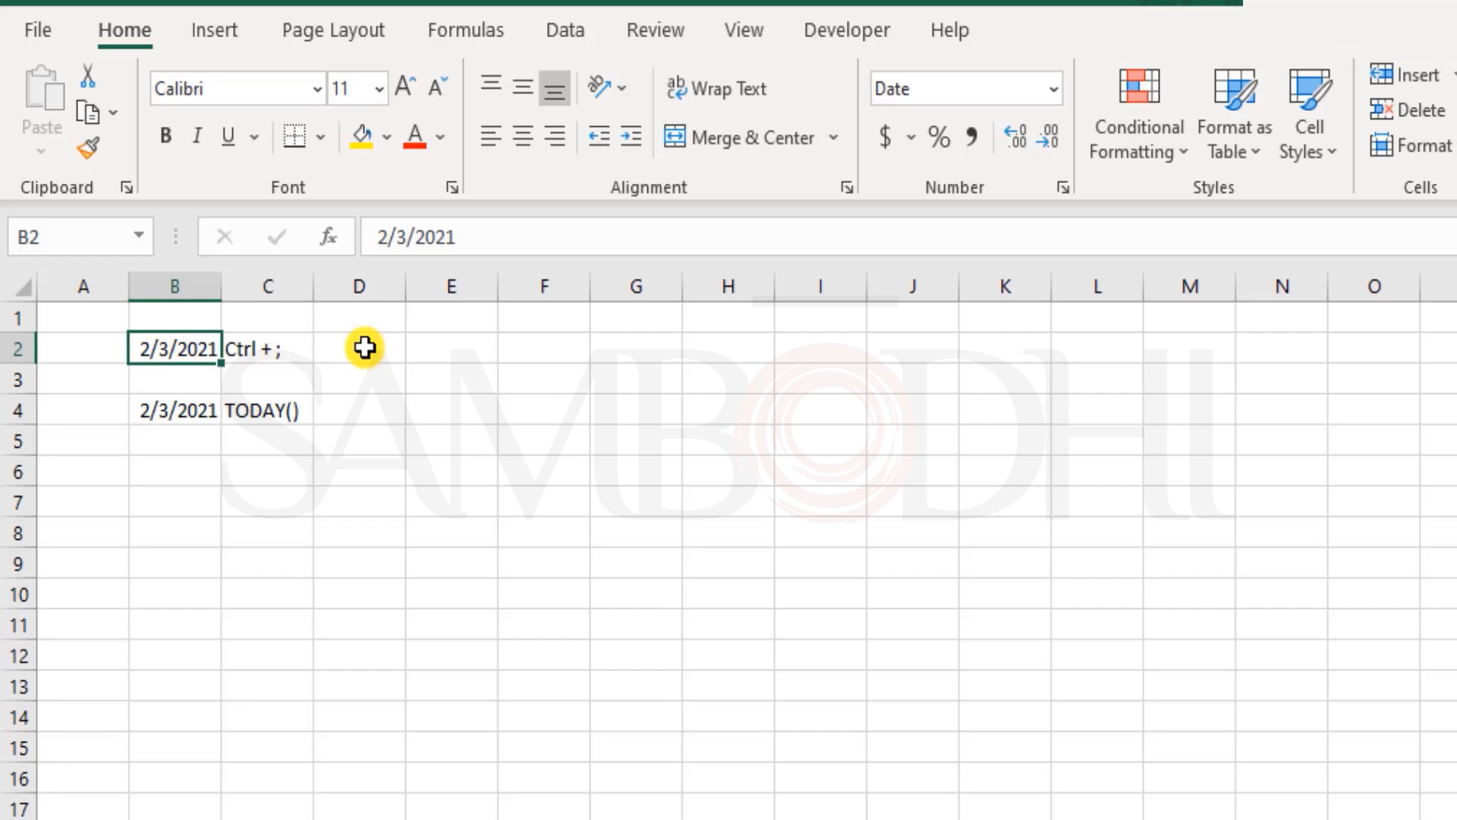
key("Right")
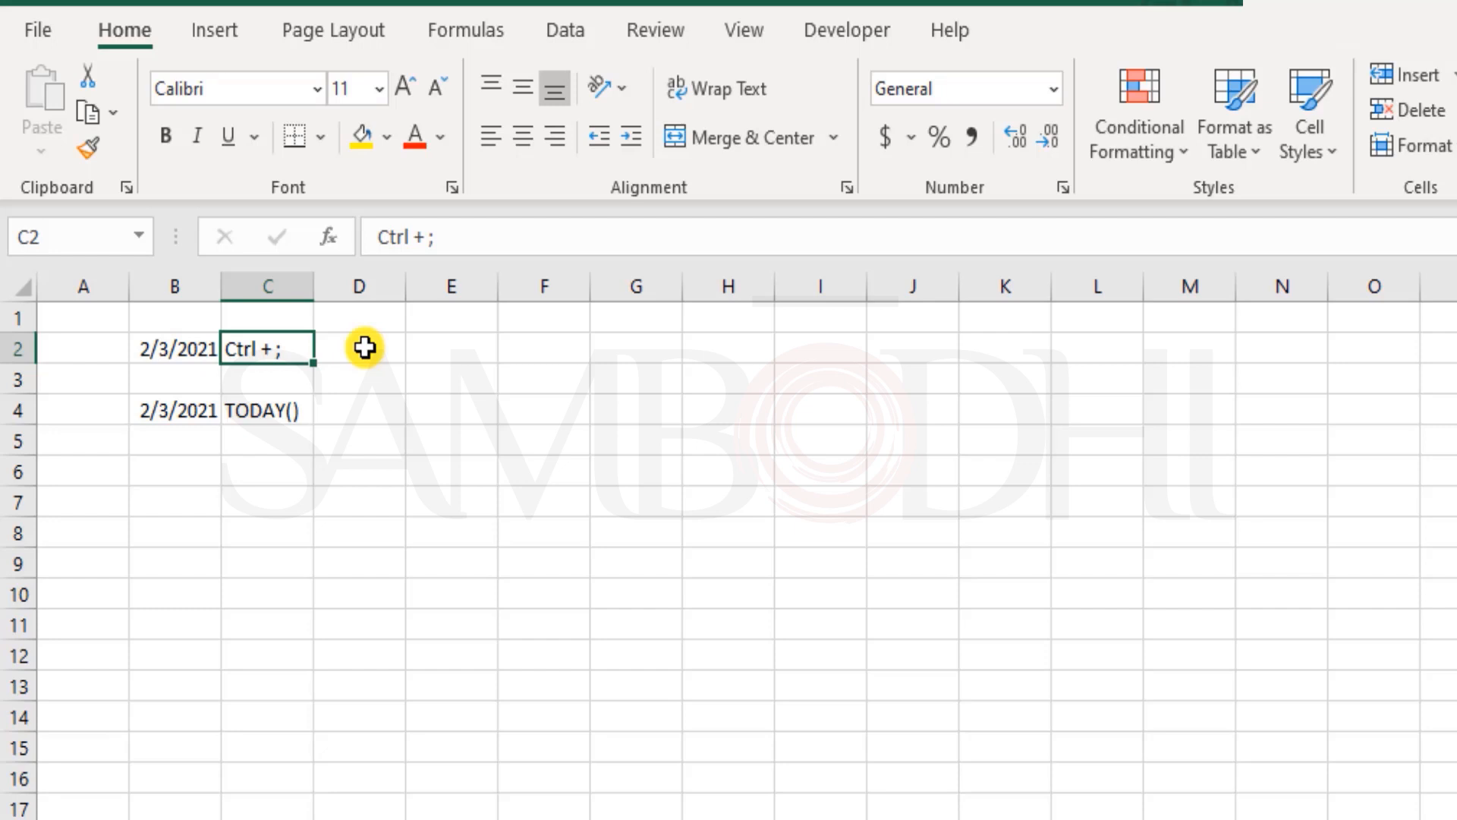
key("Left")
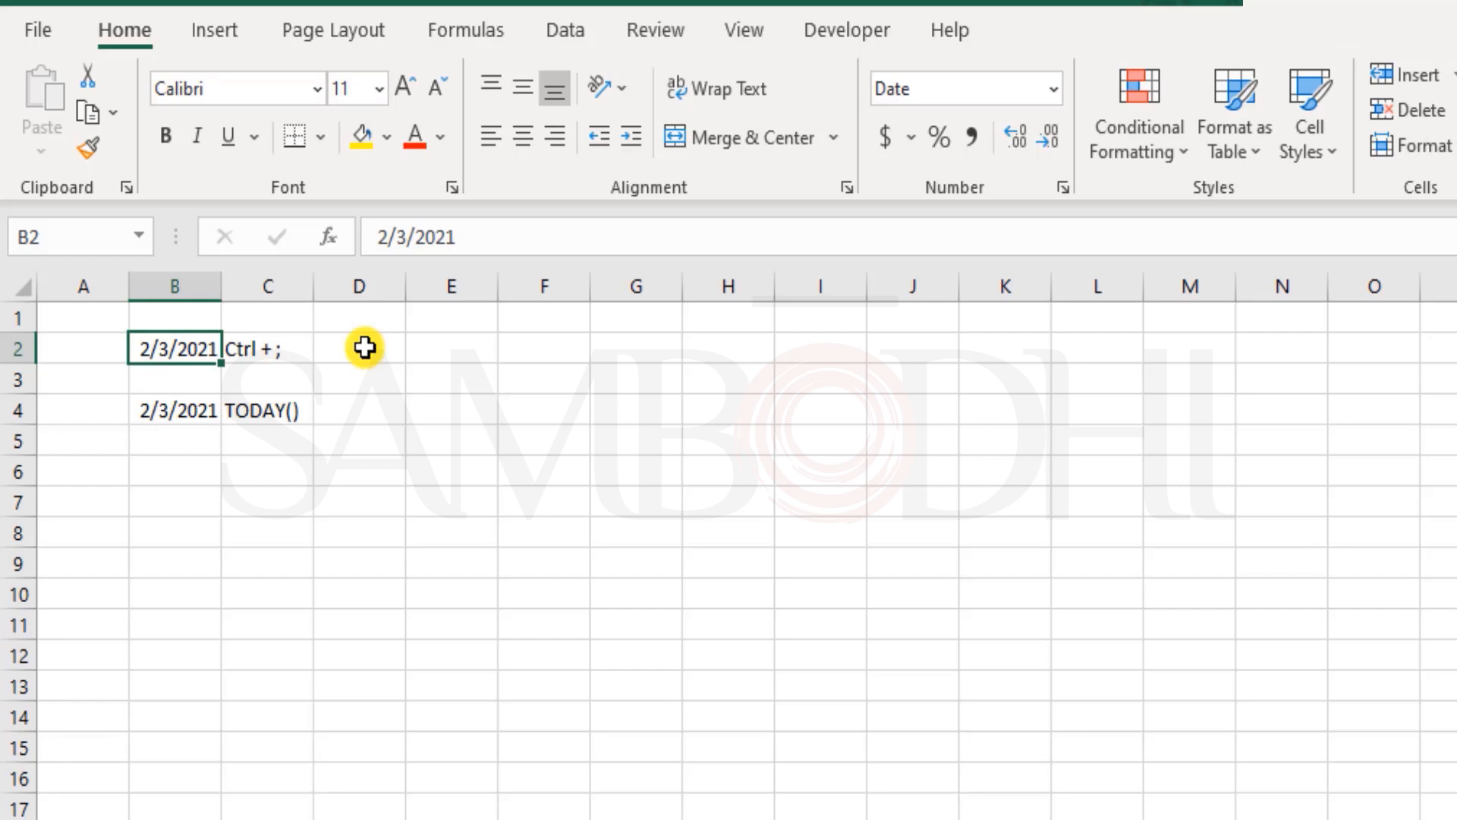
key("Down")
key("Right")
key("Down")
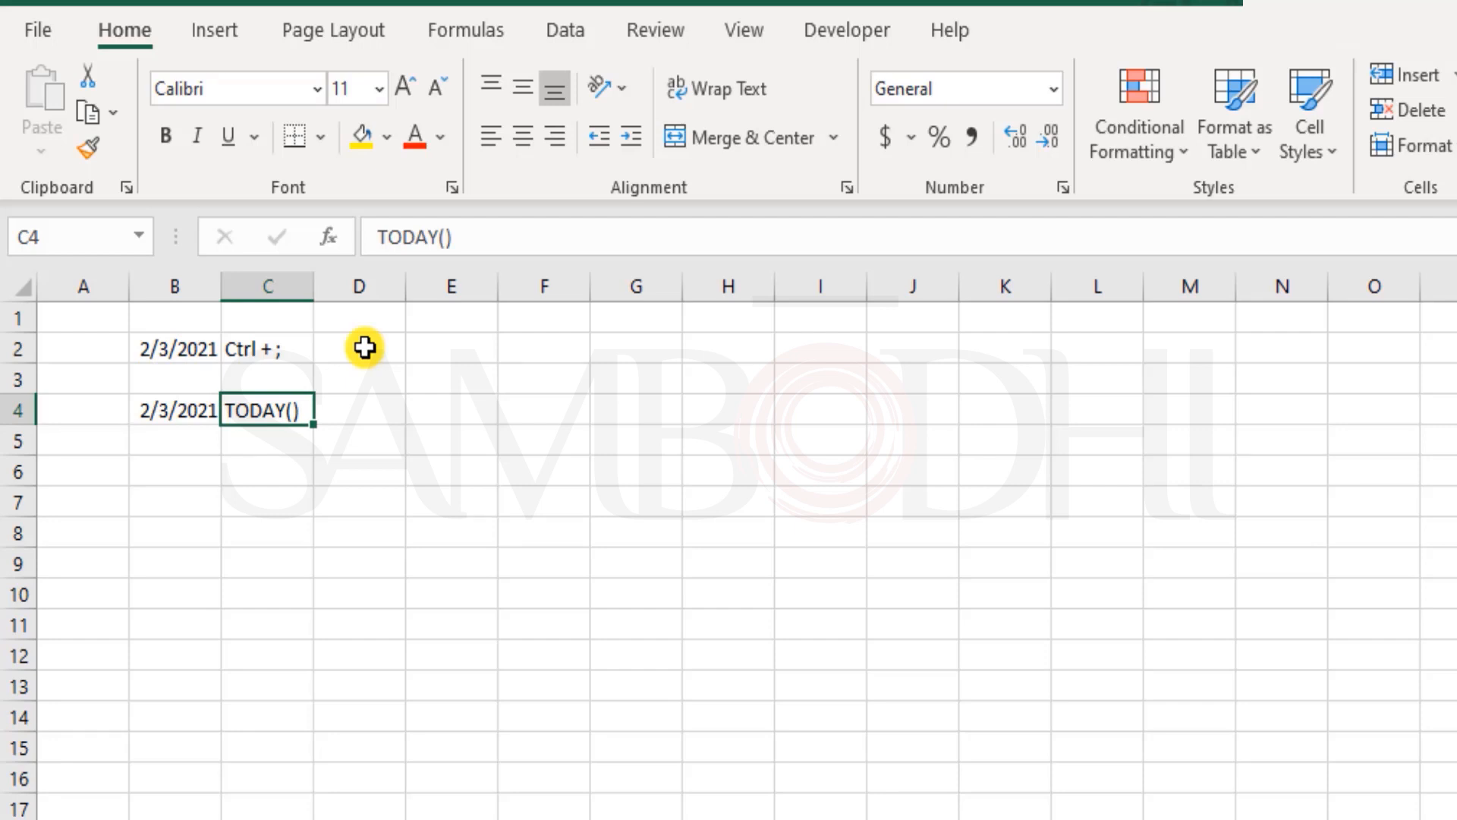
key("Left")
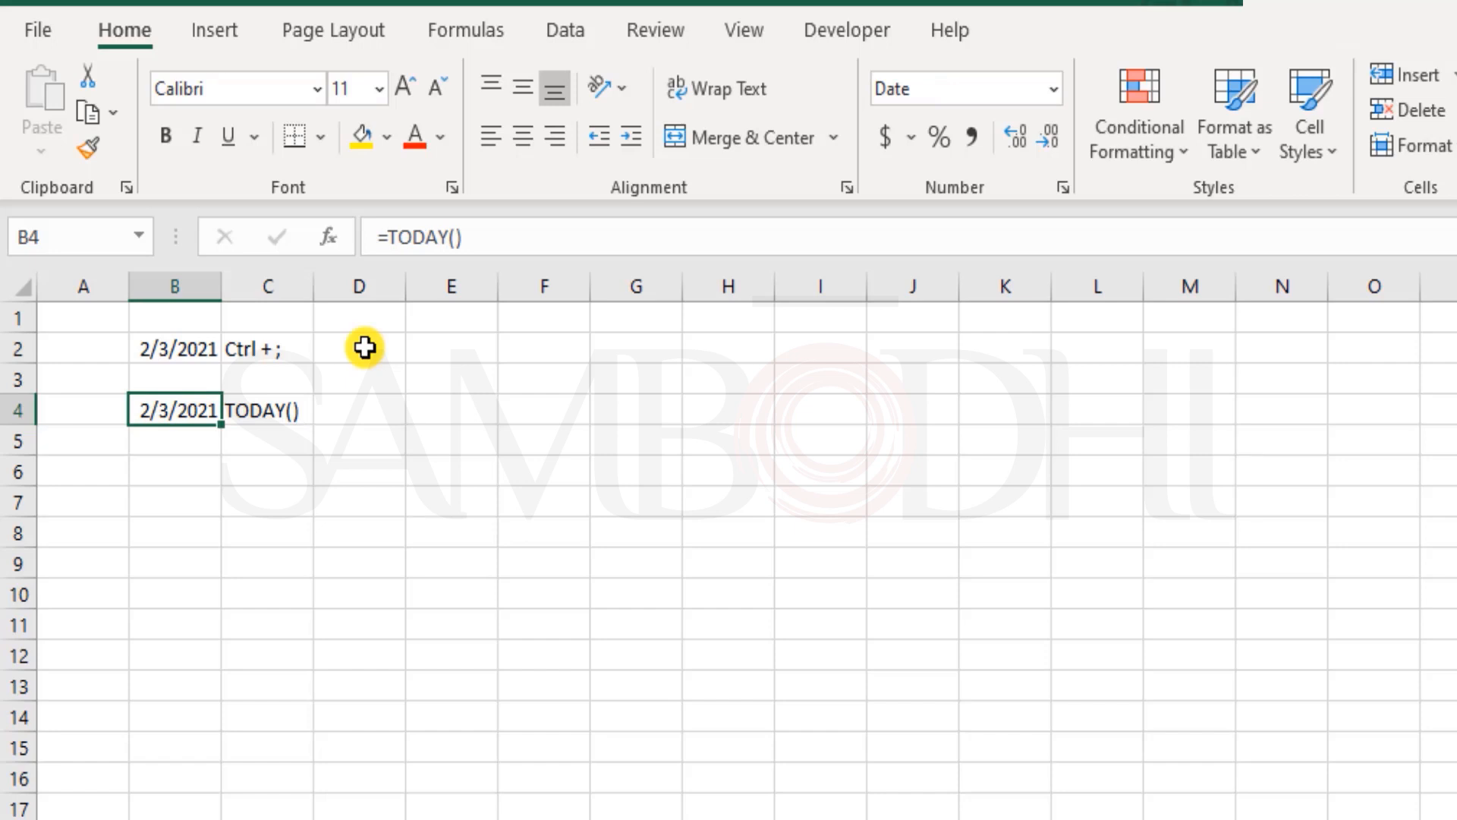
key("shift+Right")
key("Up")
key("Up")
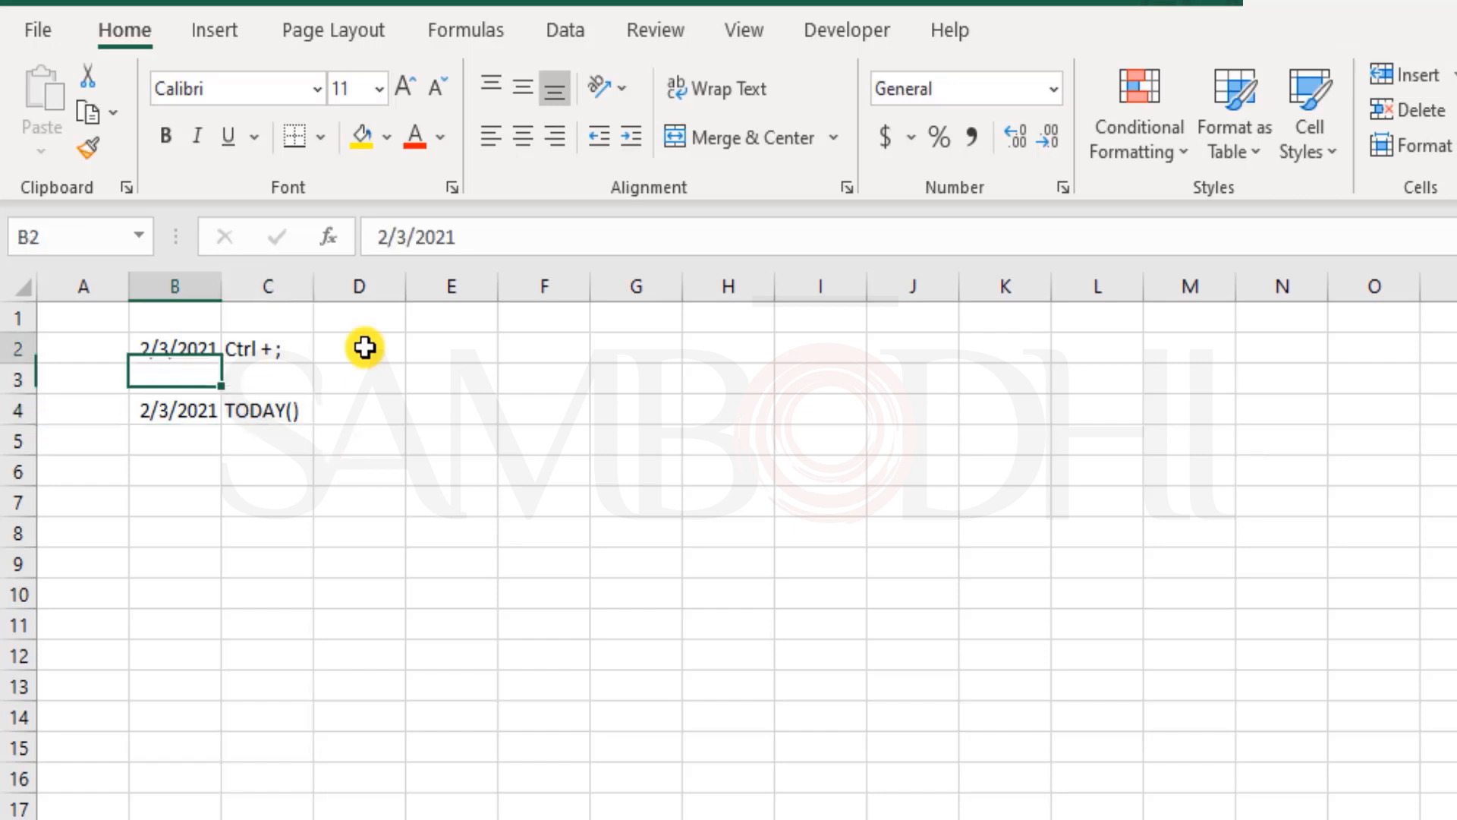
key("shift+Right")
key("Left")
key("Right")
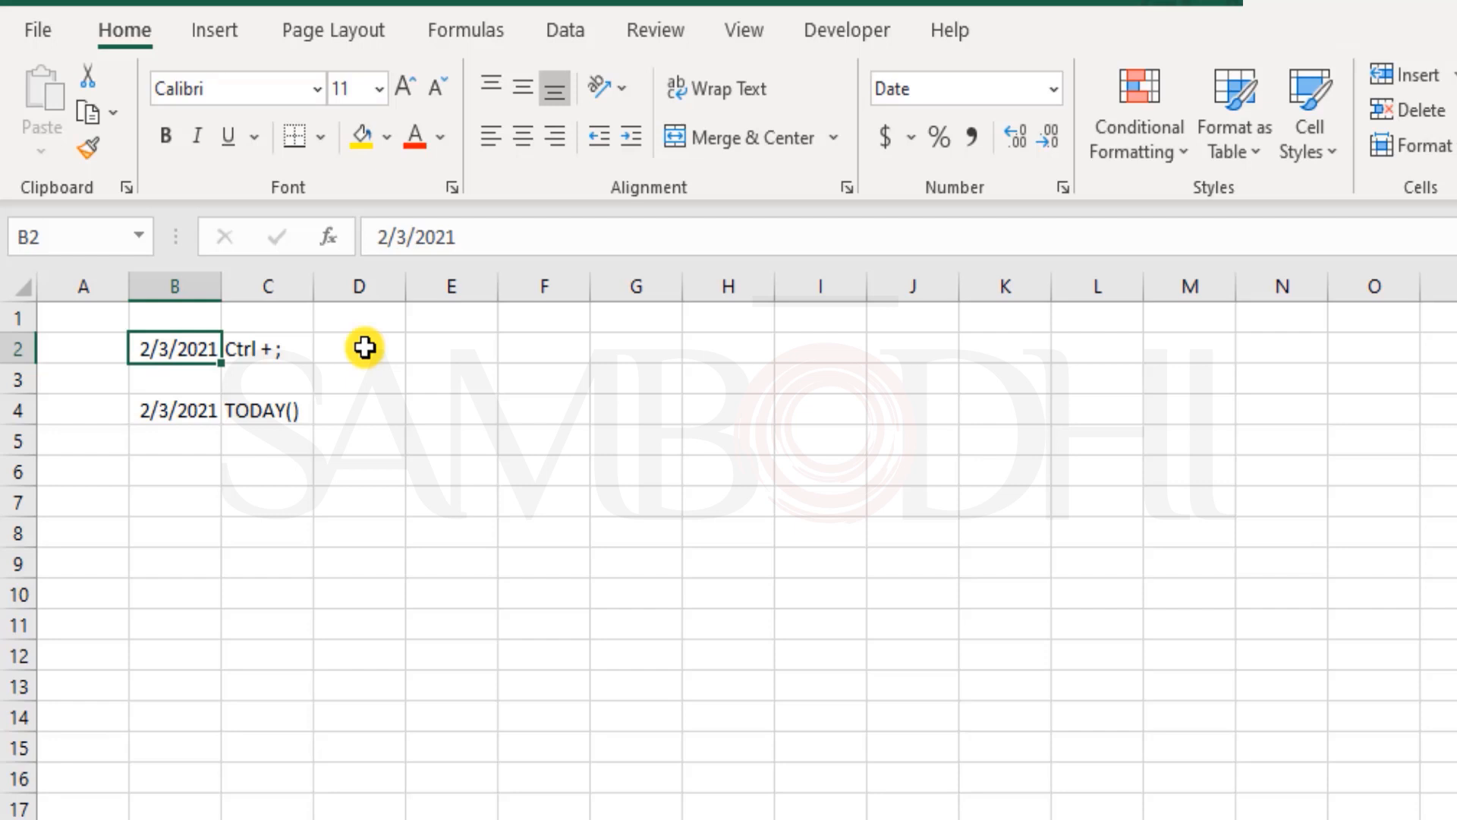
key("Down")
key("Down")
key("Right")
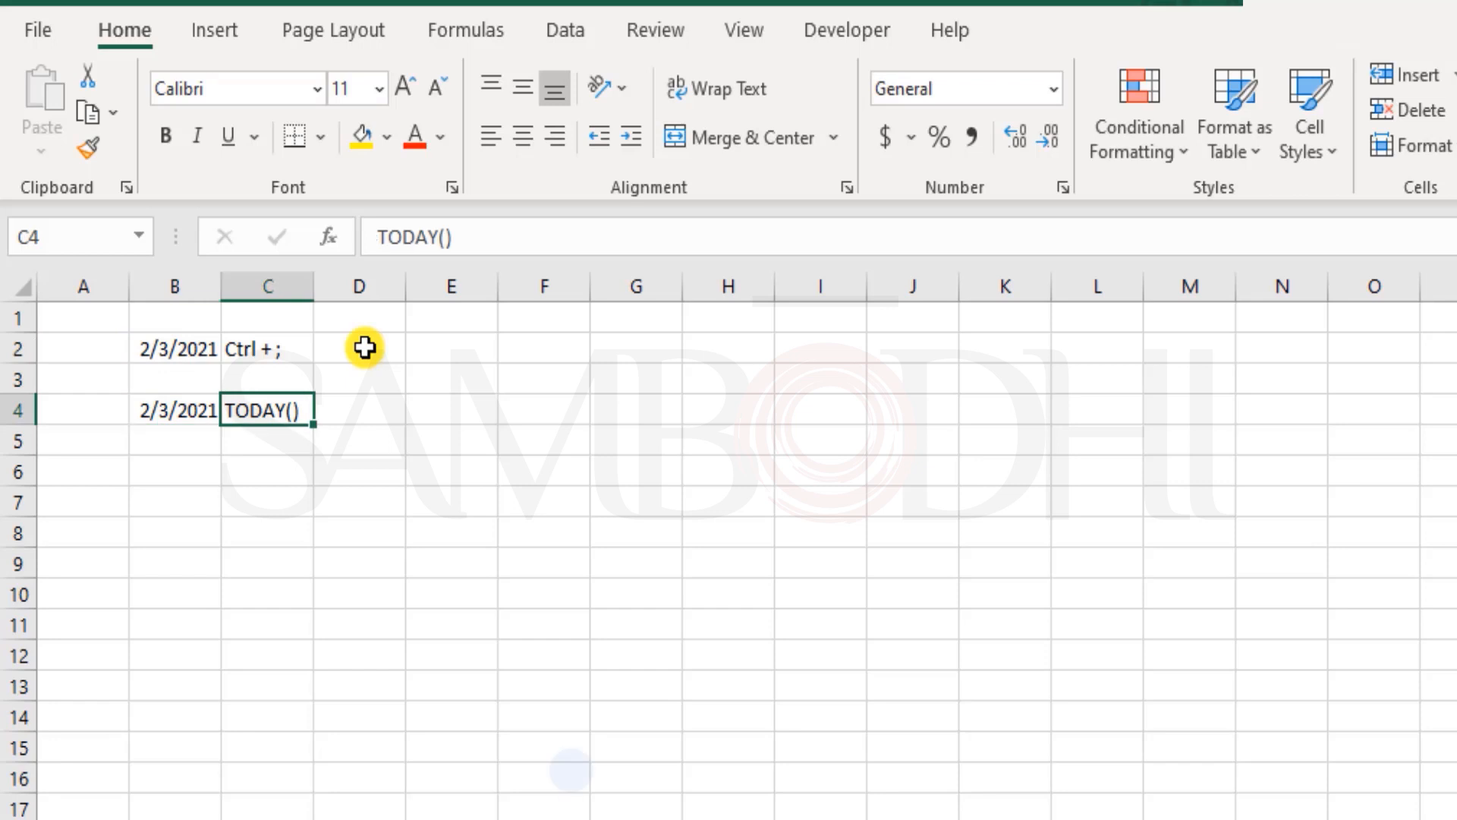
key("Left")
key("Up")
key("Up")
key("Right")
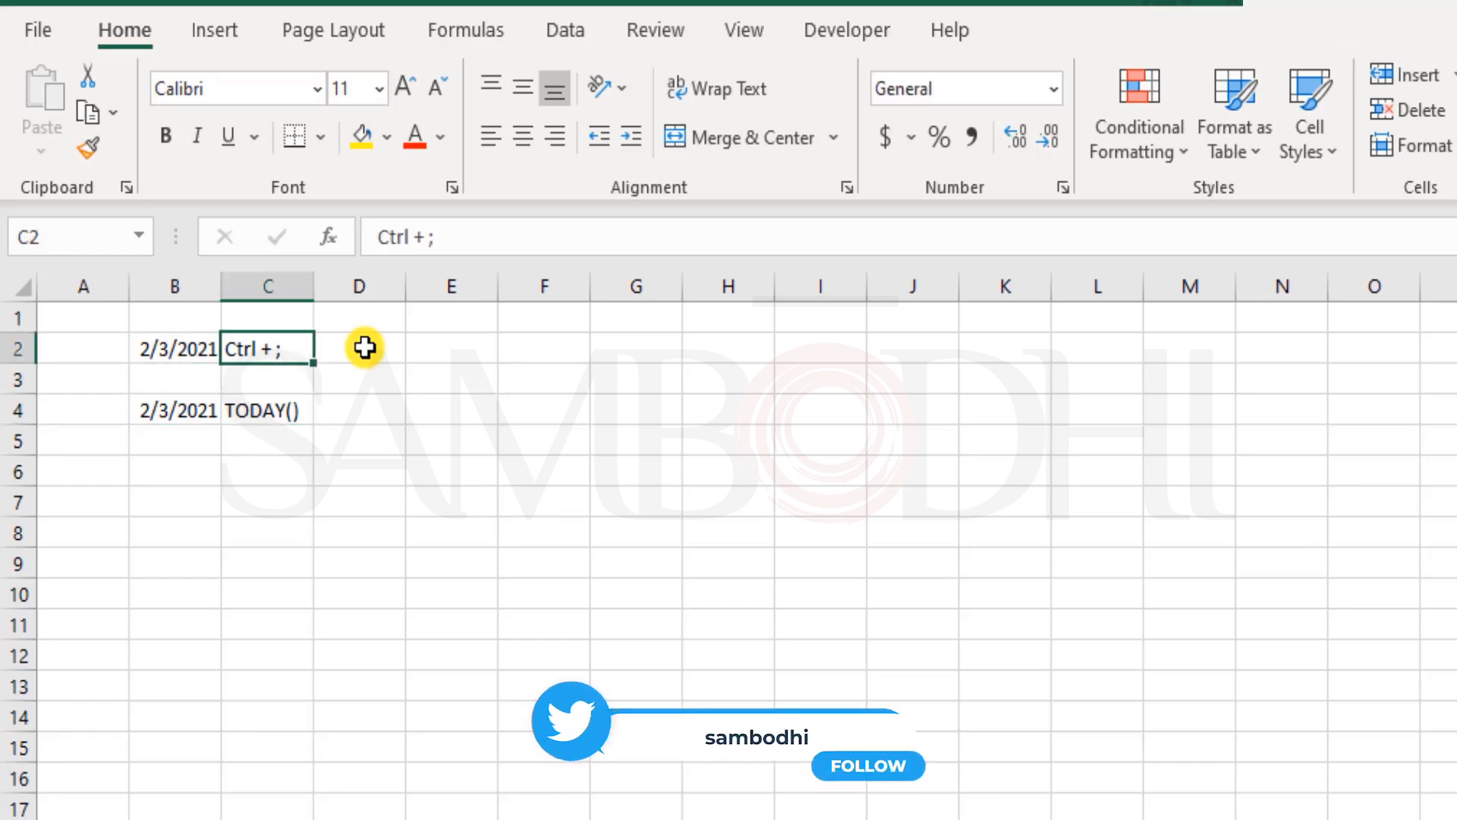
- Enter the current time, 2:23 PM, as a fixed value in cell D2
key("Right")
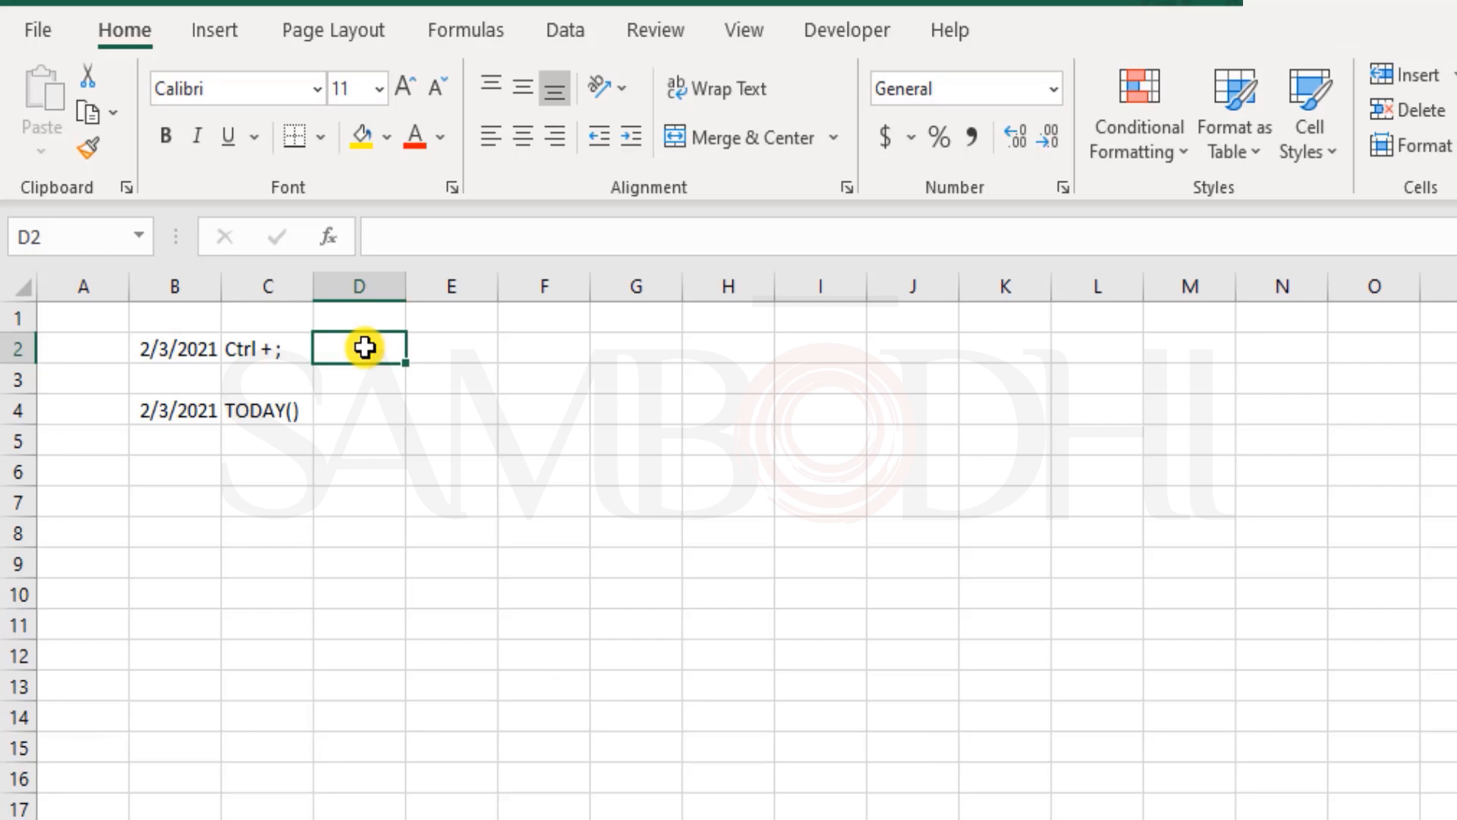
key("ctrl+shift+semicolon")
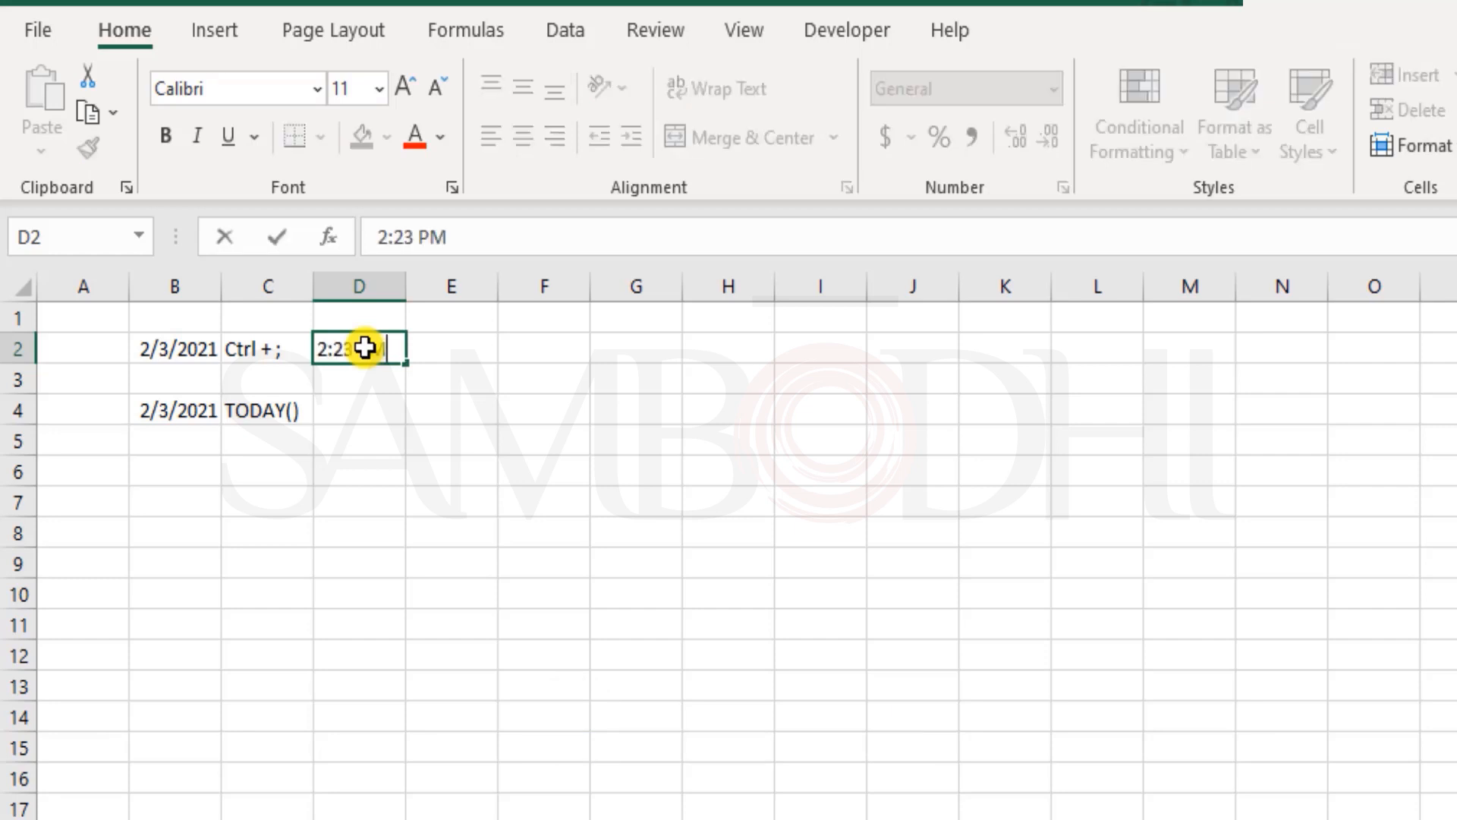
key("Tab")
- Enter the current date and time together, 2/3/2021 2:23 PM, as a fixed value in cell F2
key("Tab")
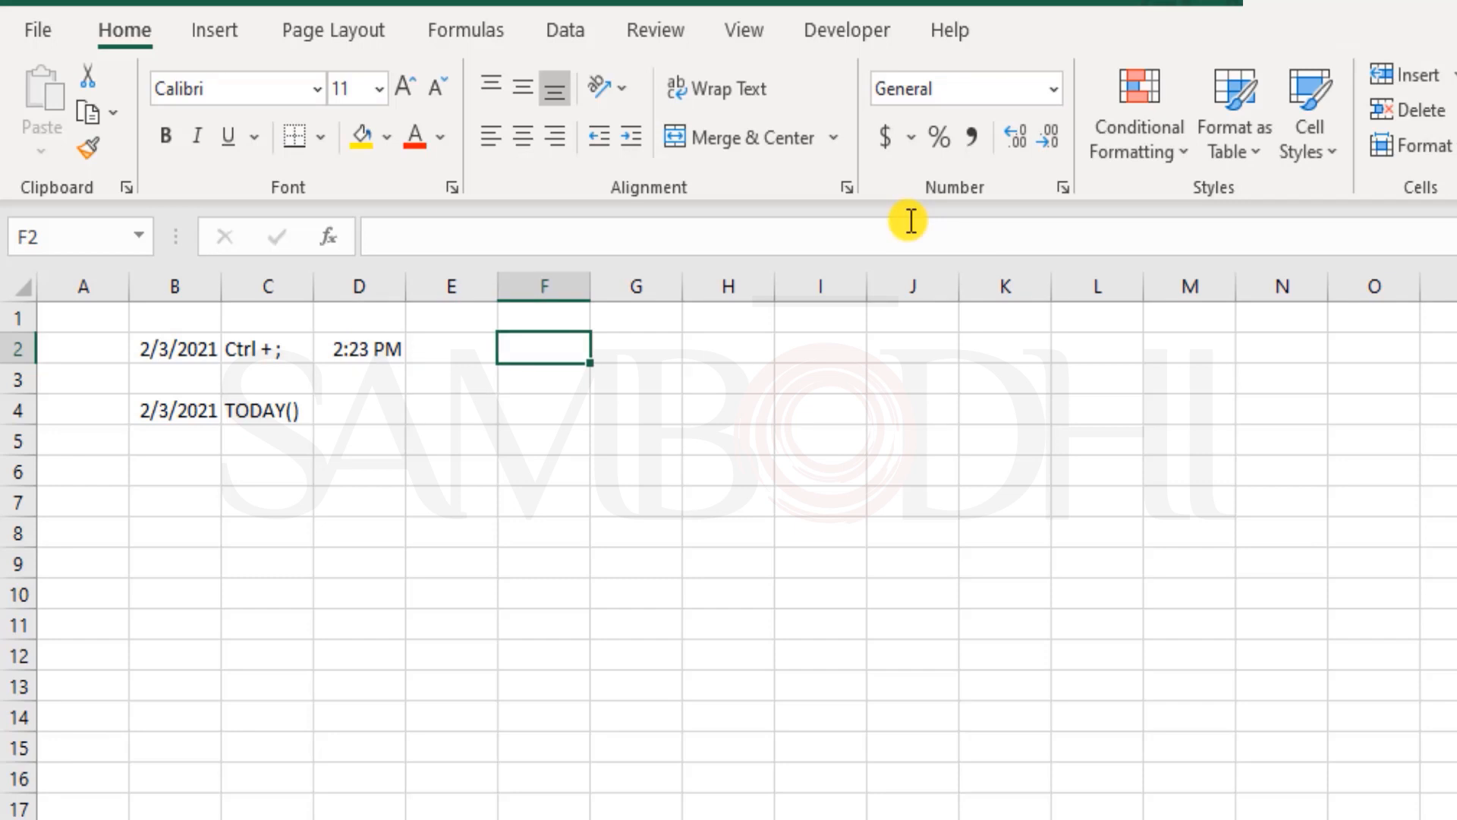
key("ctrl+semicolon")
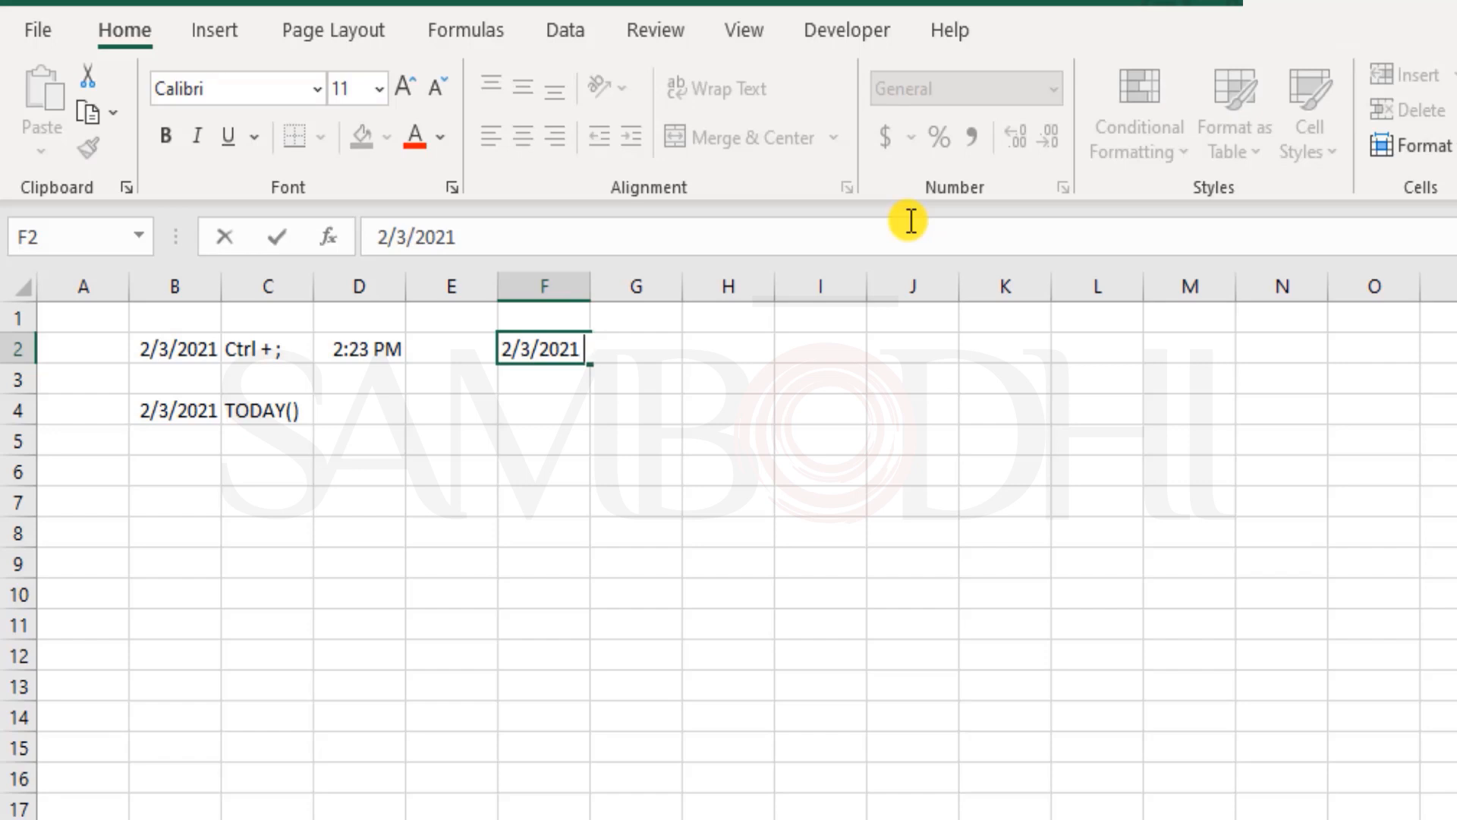
key("ctrl+shift+semicolon")
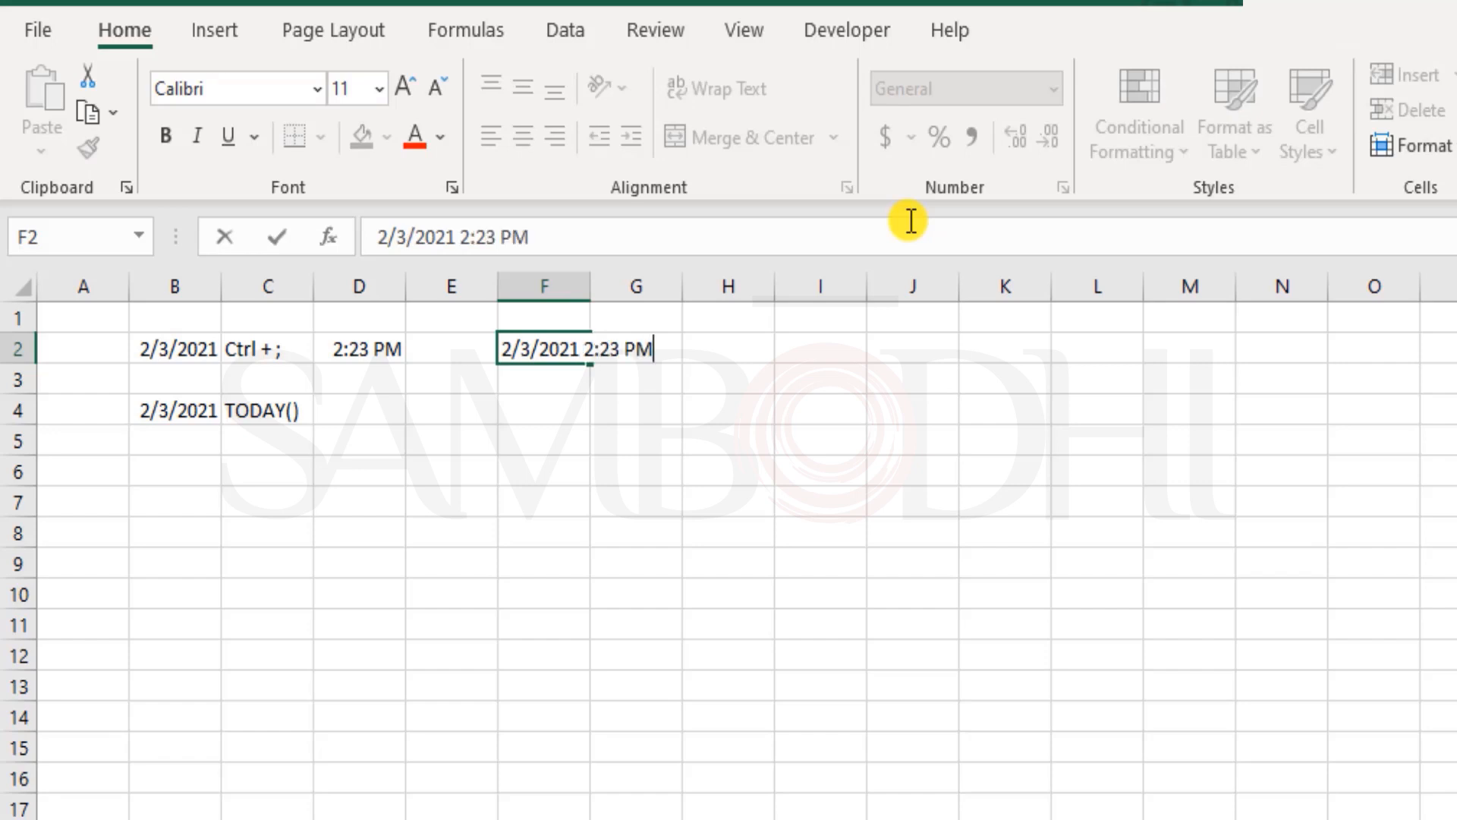
key("Return")
key("Up")
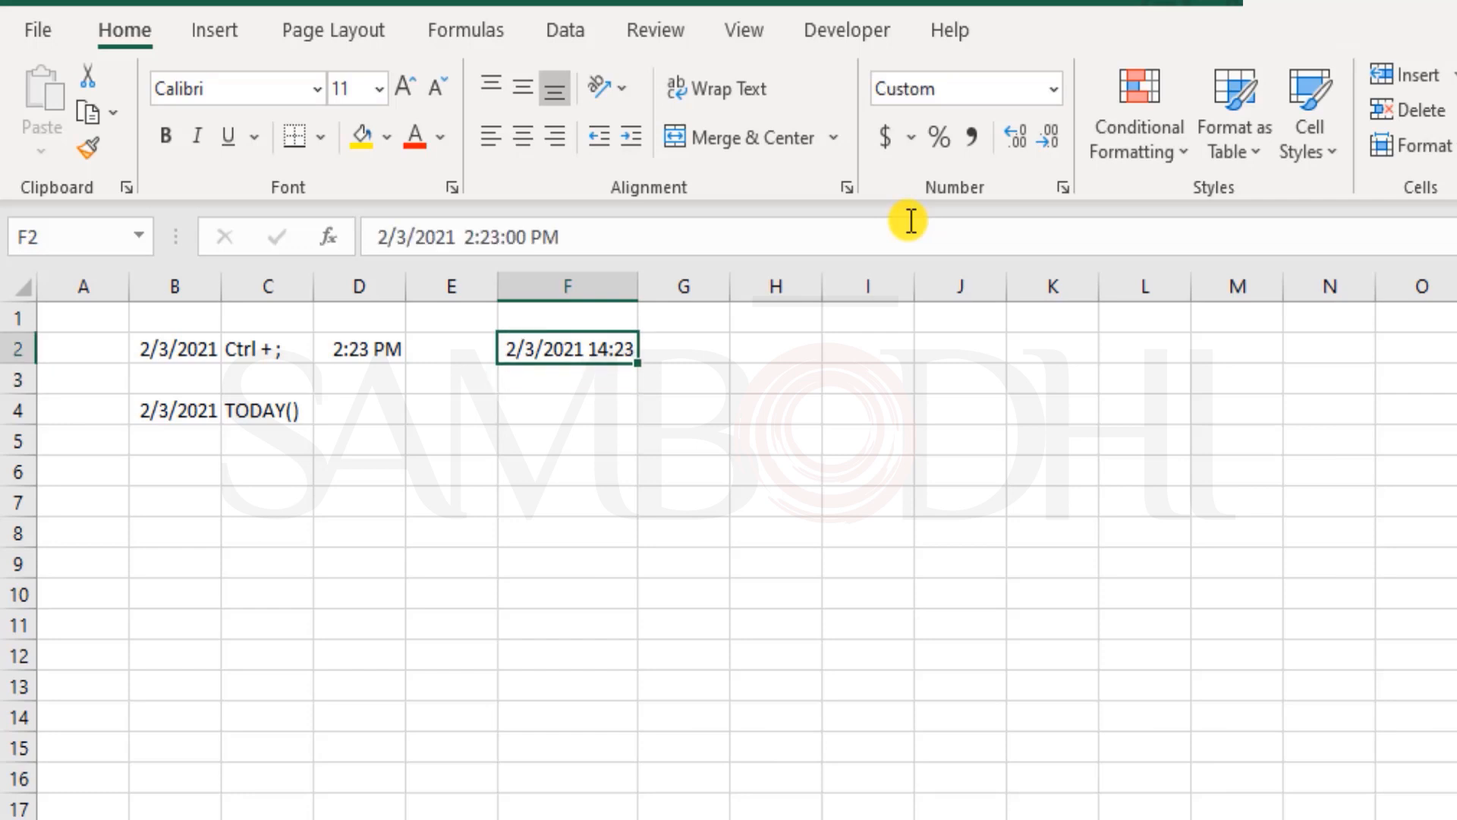
- Enter the formula =NOW() in cell F4, two rows below the fixed date and time
key("Down")
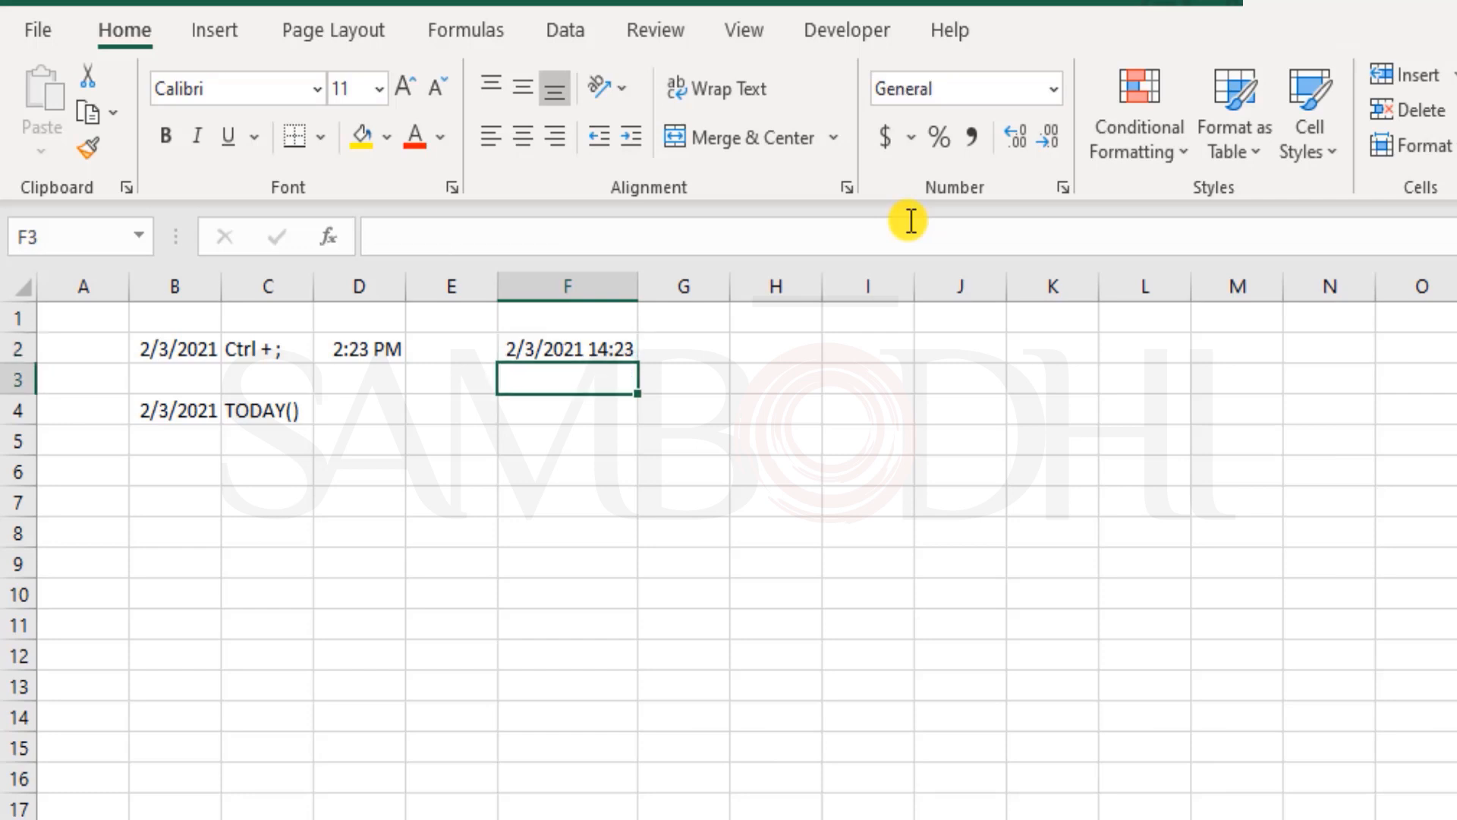
key("Down")
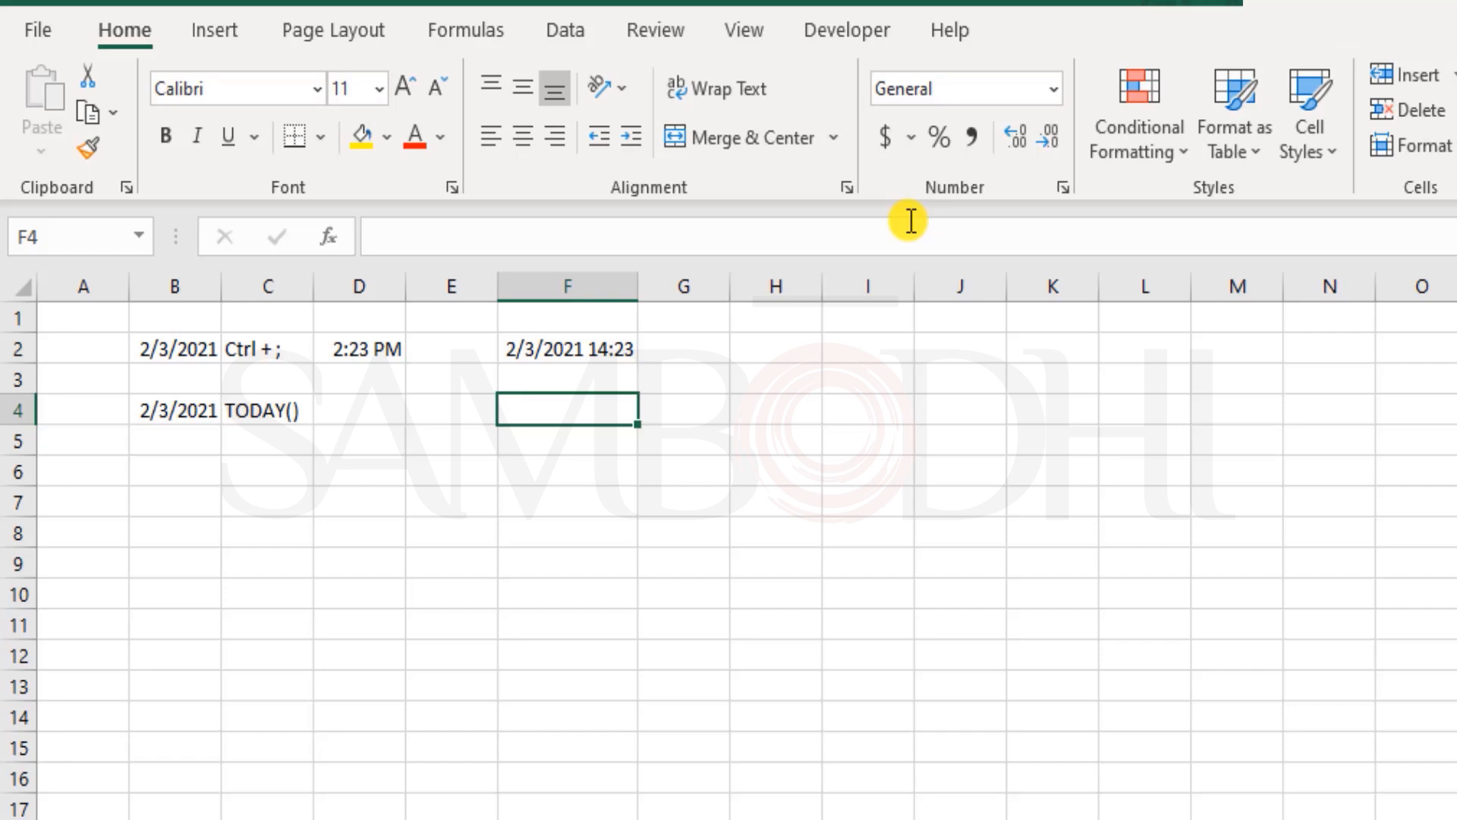
type("=now")
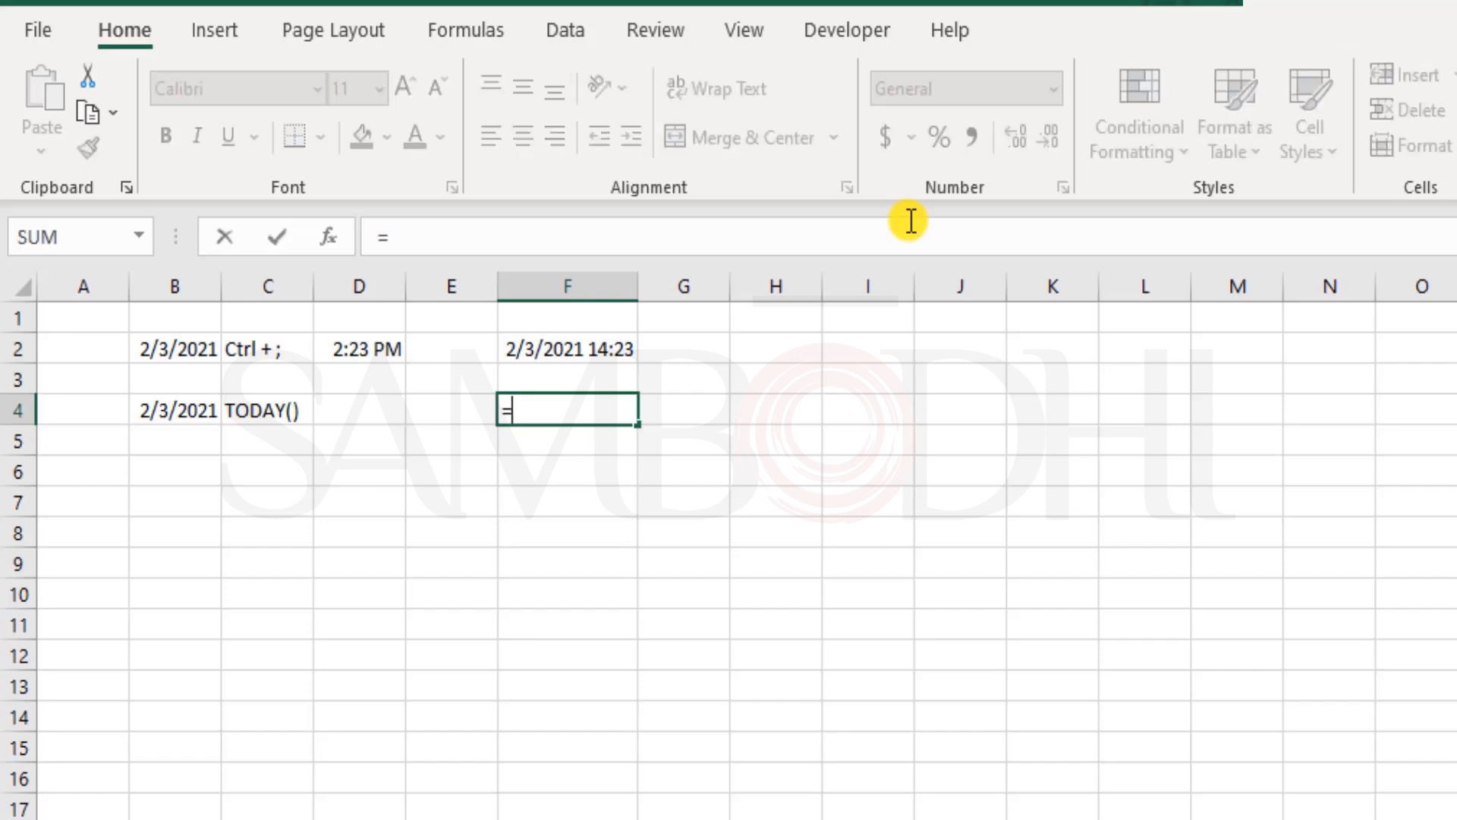
key("Tab")
type(")")
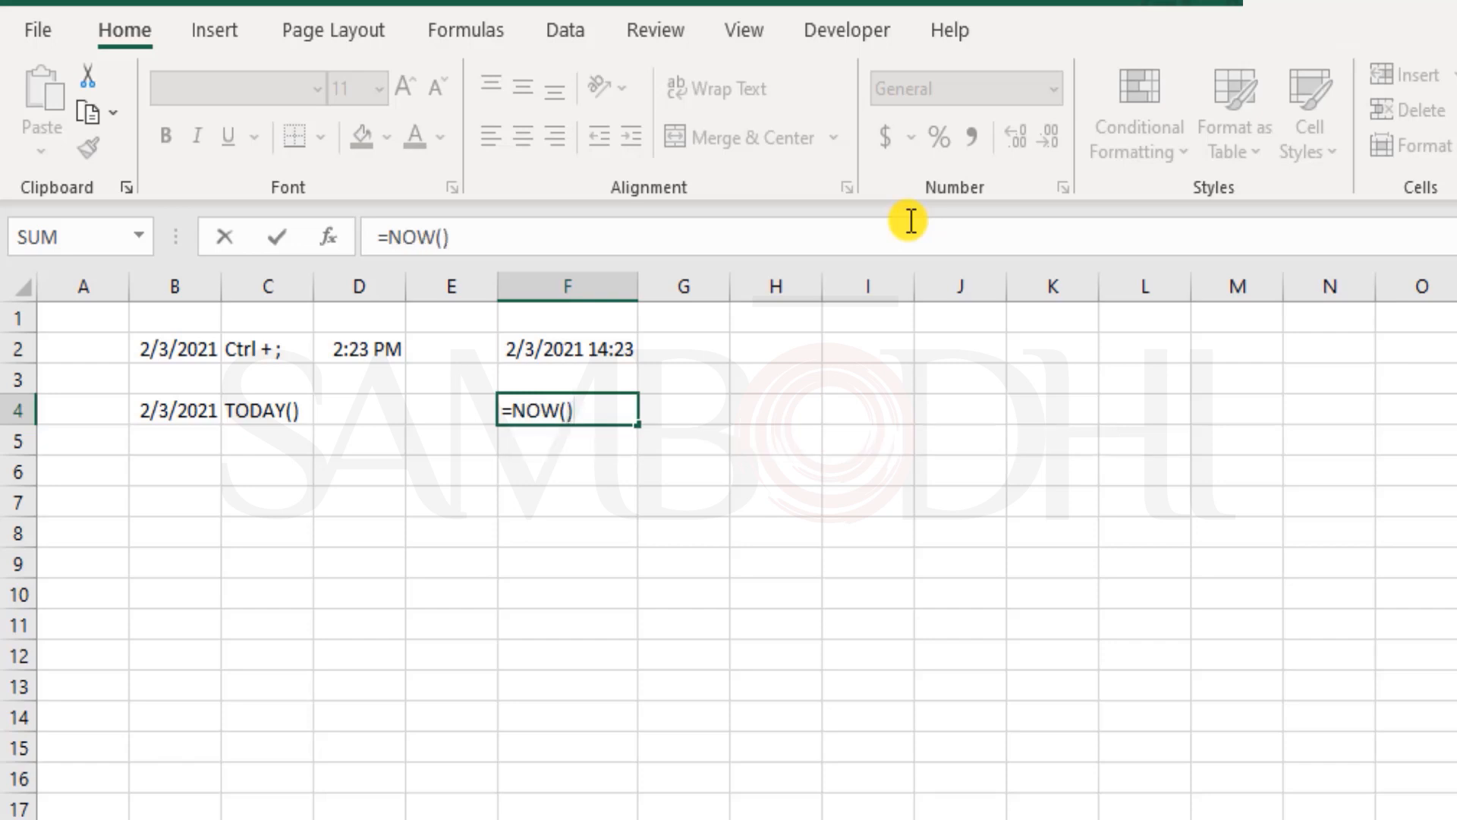
key("Return")
key("Up")
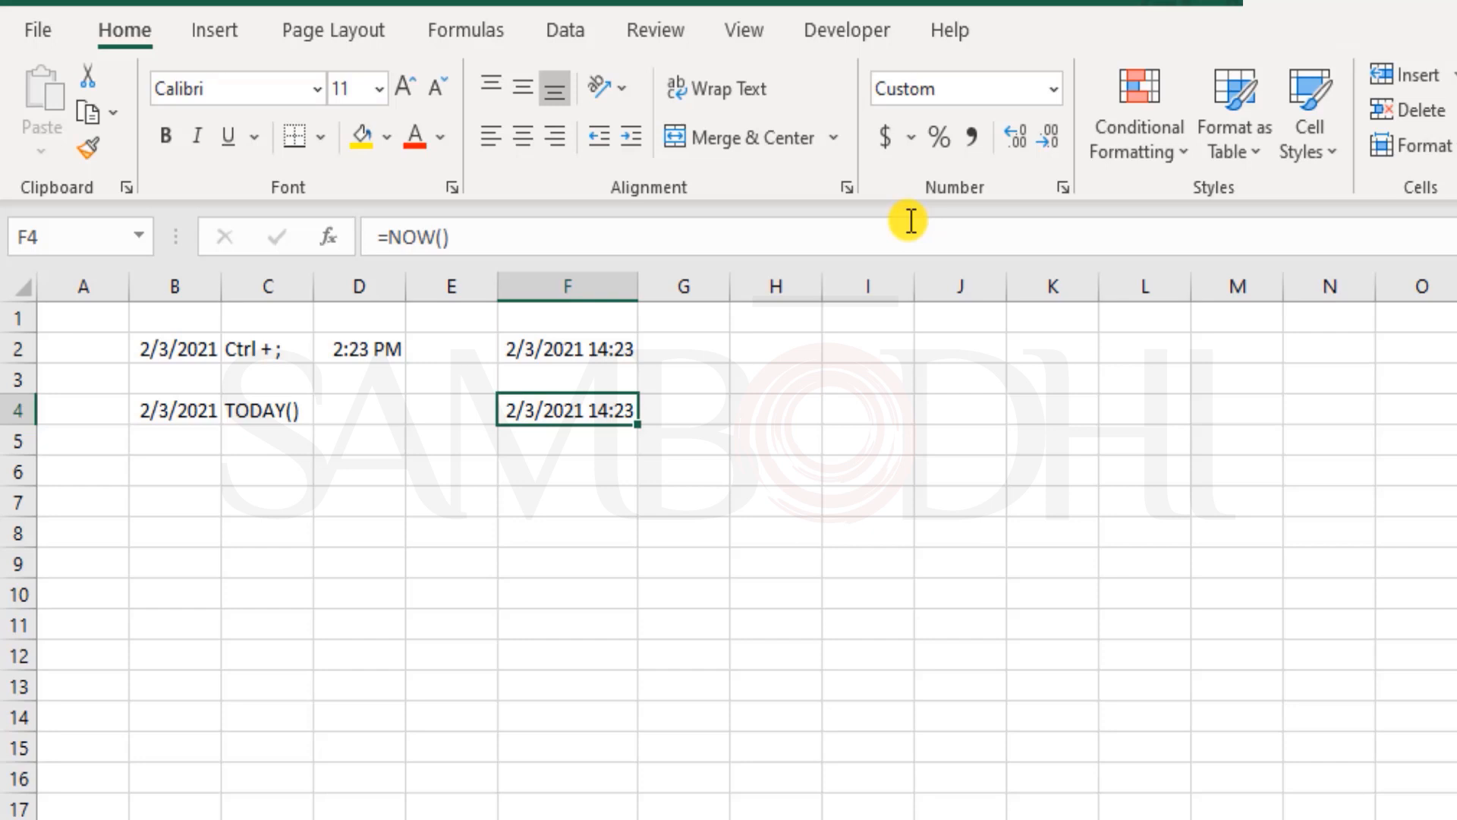
- Compare the fixed date and time in F2 with the NOW formula in F4
key("Up")
key("Up")
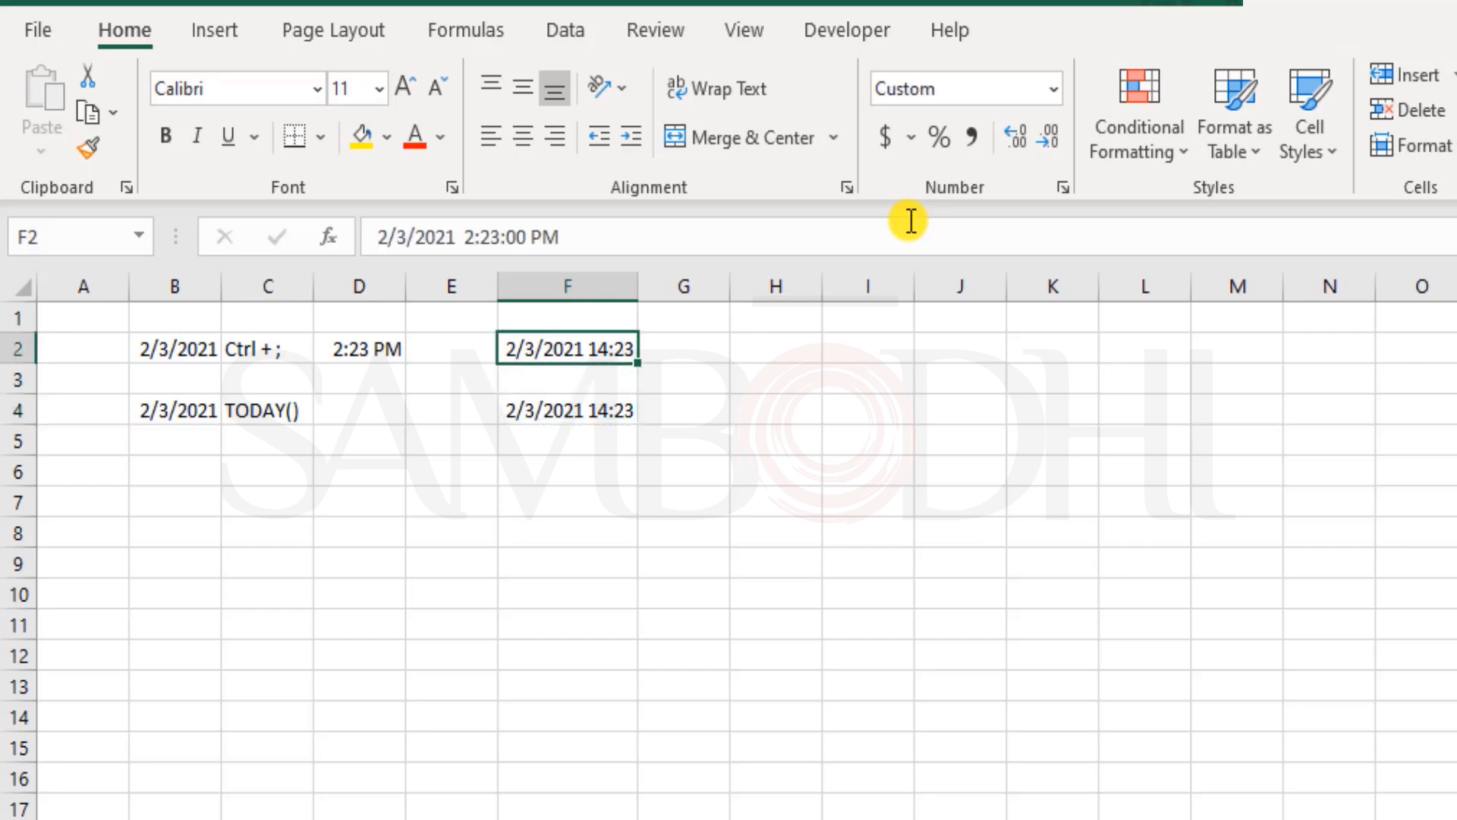
key("Down")
key("Down")
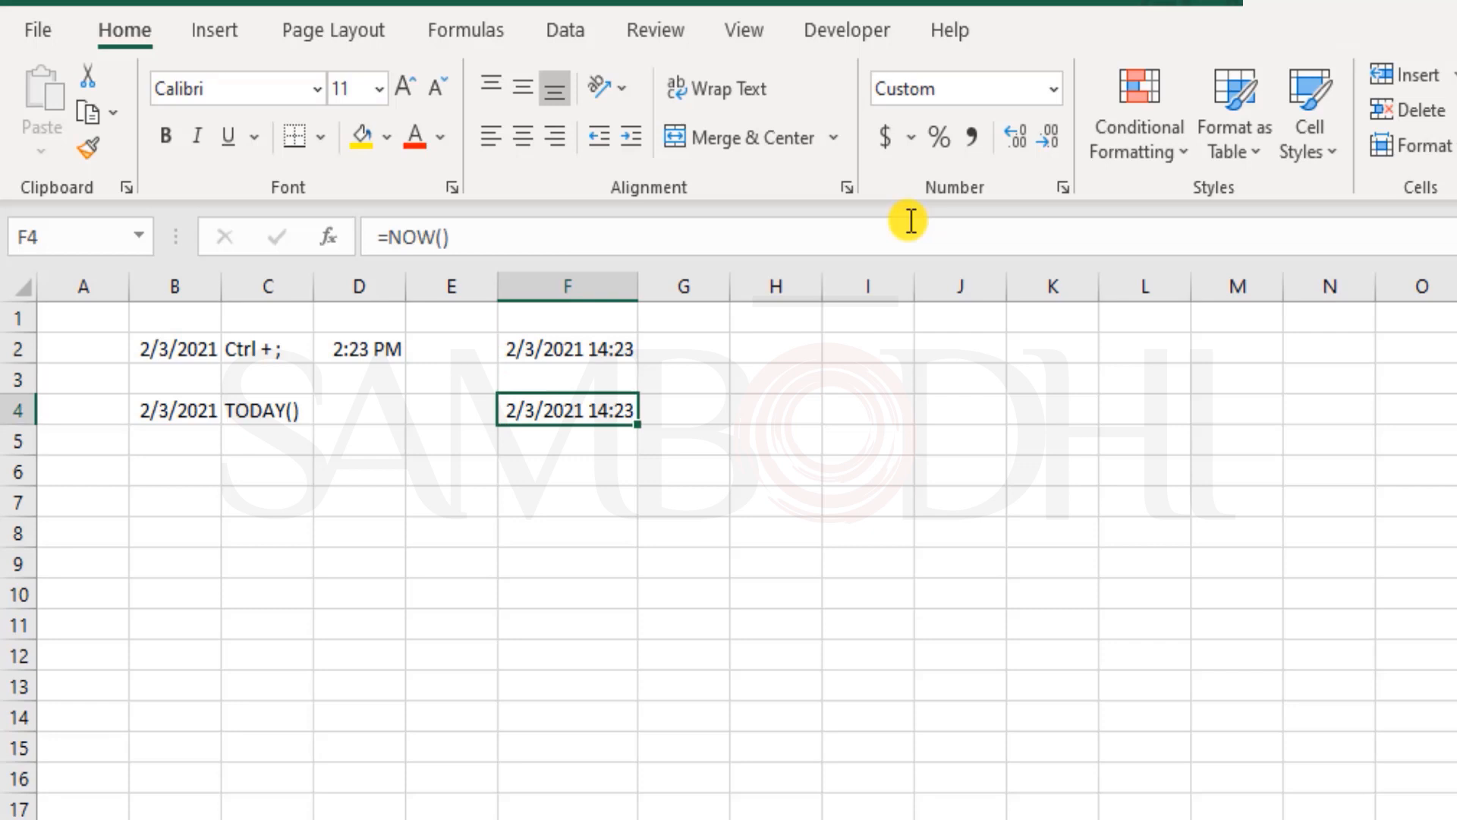
key("Down")
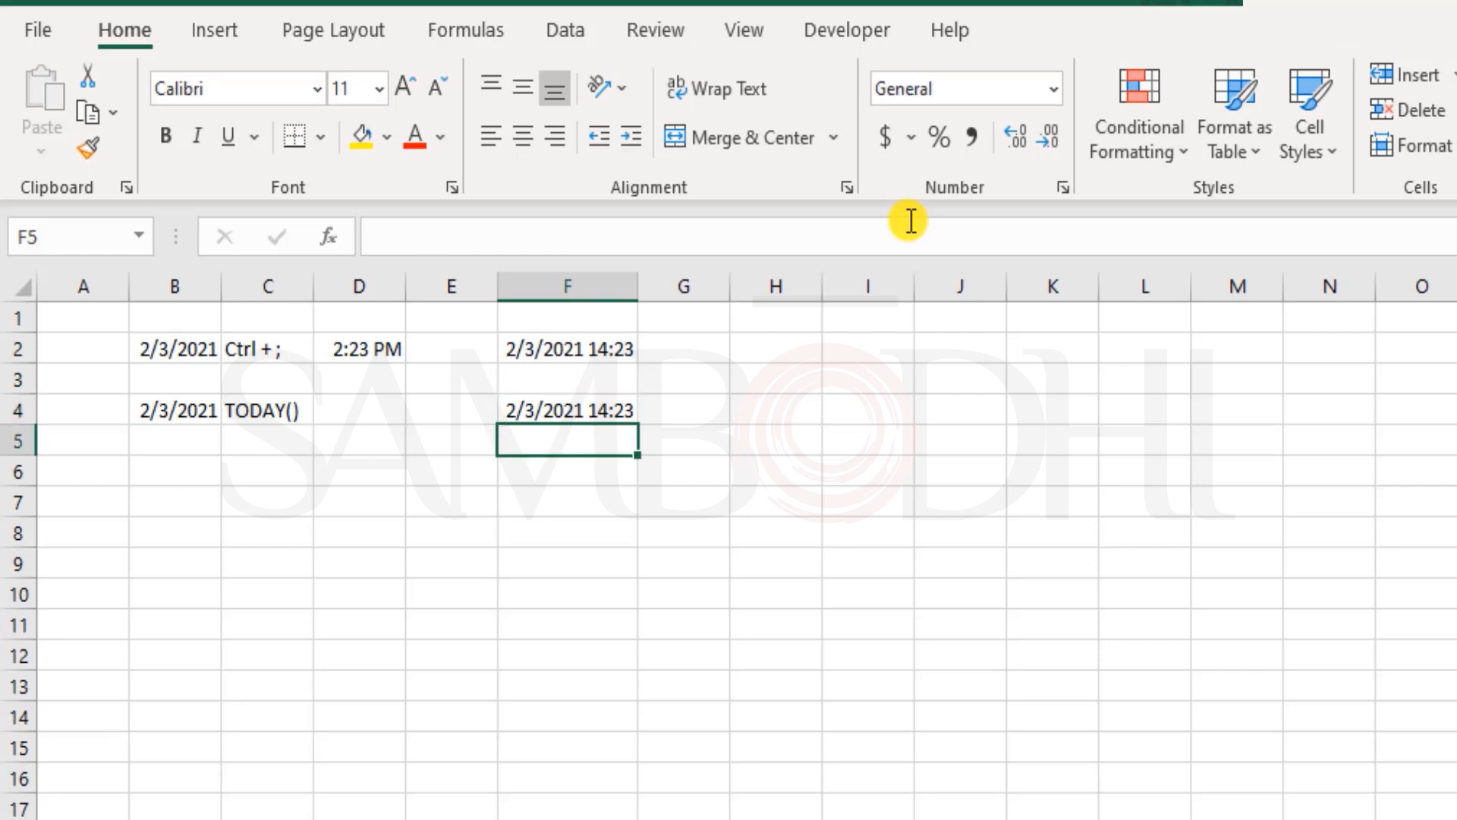
key("Down")
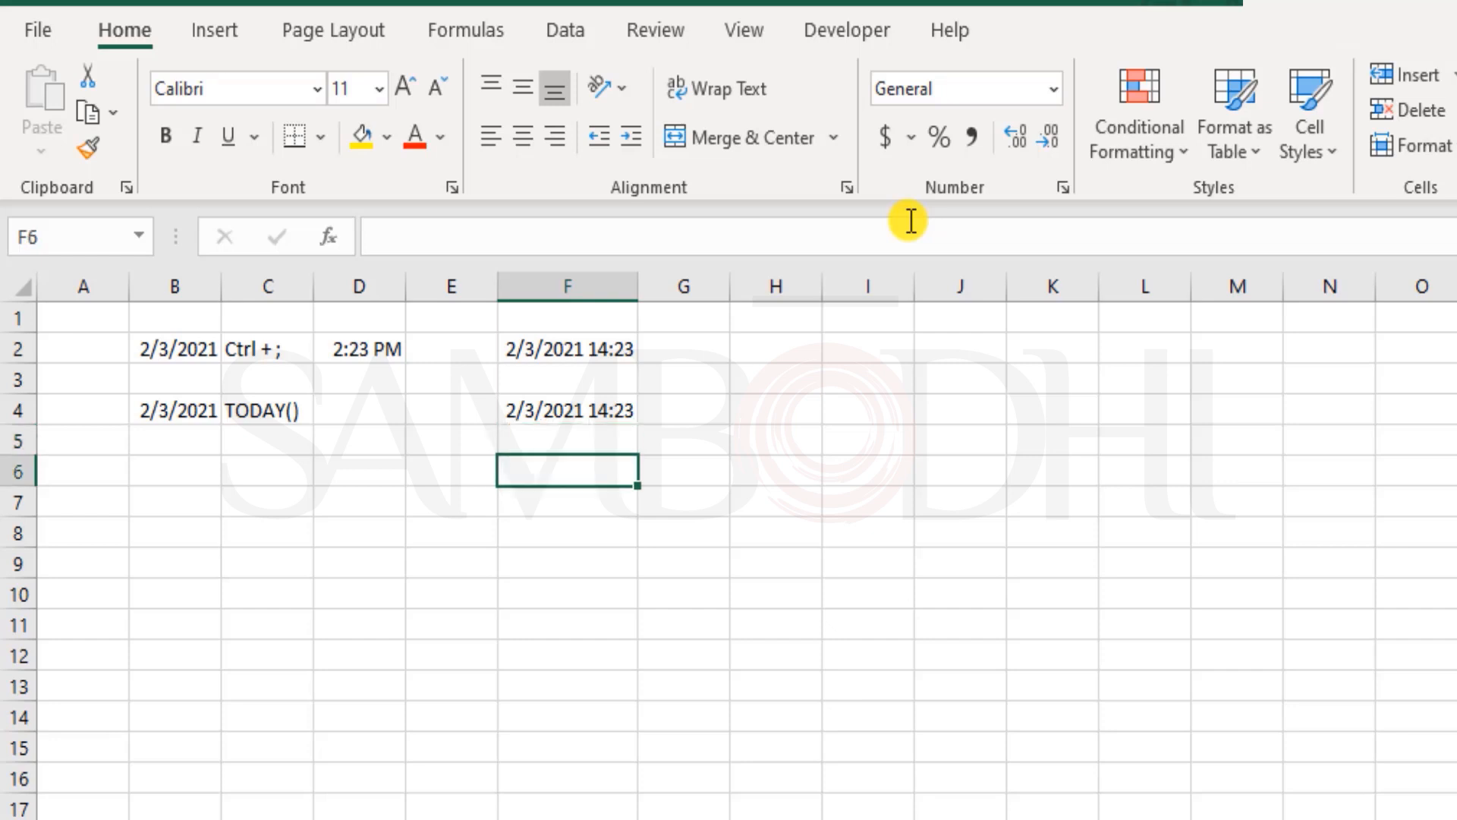
key("Left")
key("Left")
key("Left")
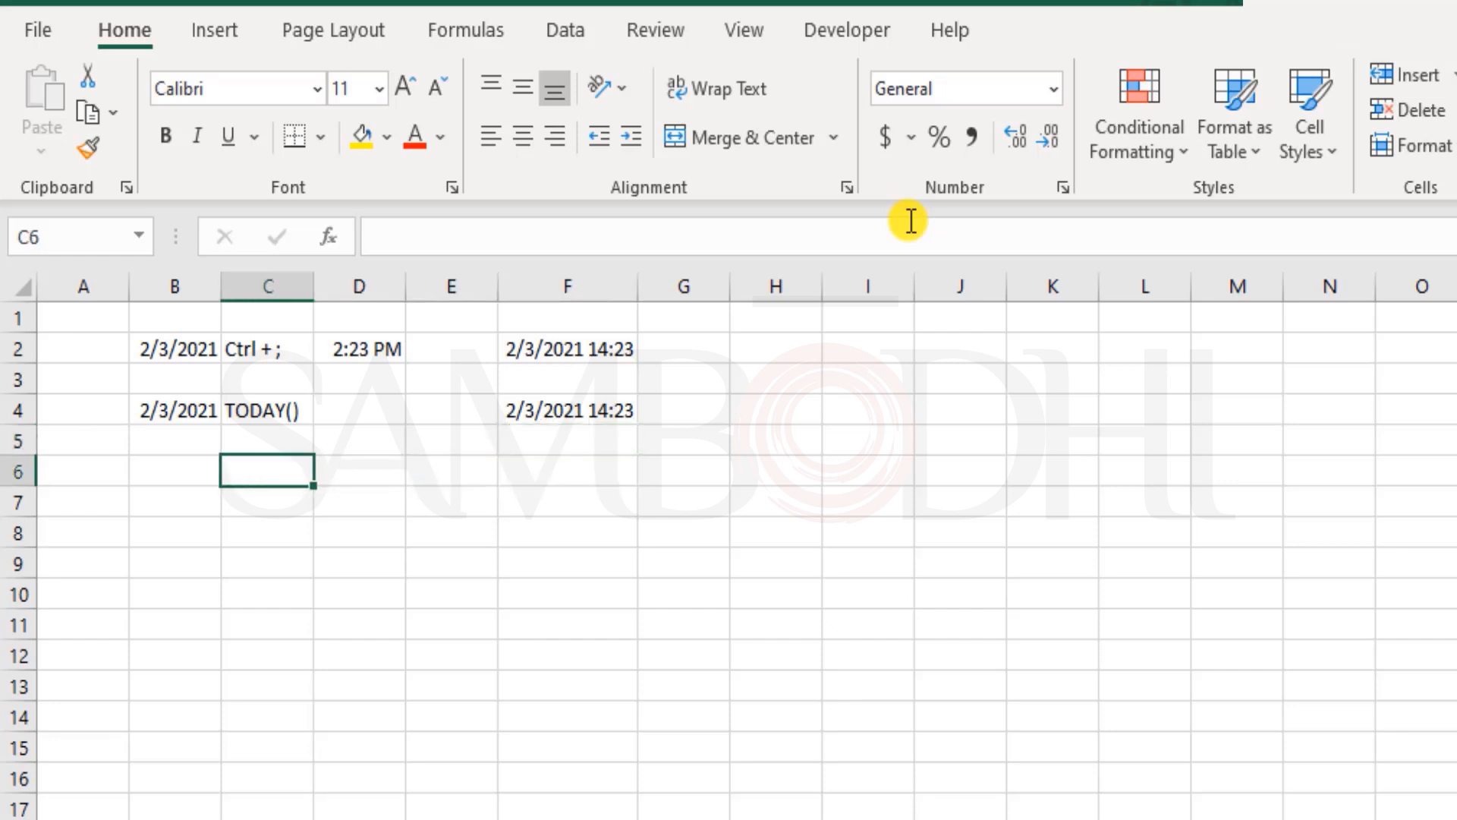
key("Up")
key("Up")
key("Right")
key("Right")
key("Right")
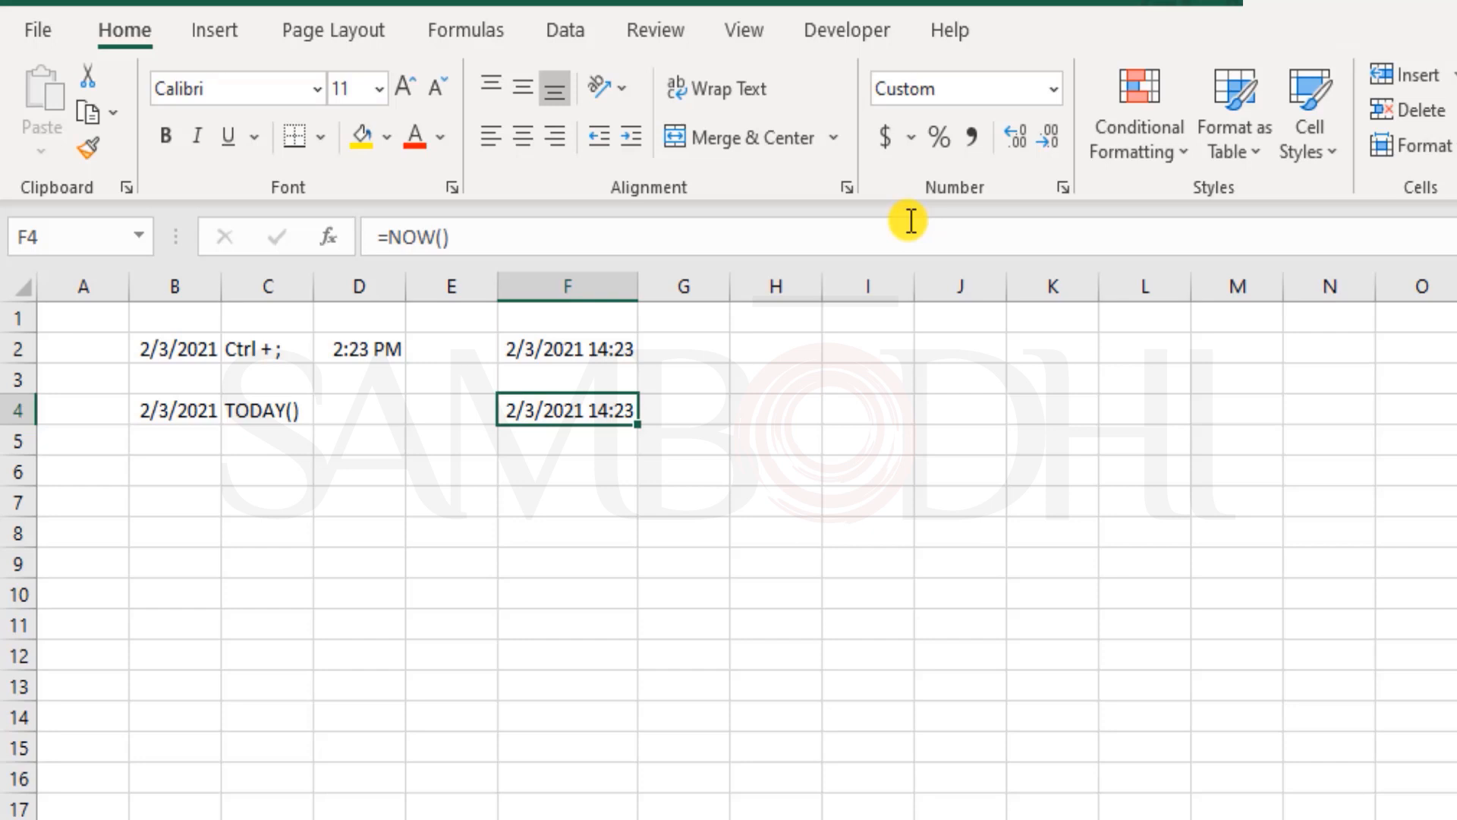
- Enter the text "test" in cell D6 to trigger a worksheet recalculation
key("Down")
key("Down")
key("Left")
key("Left")
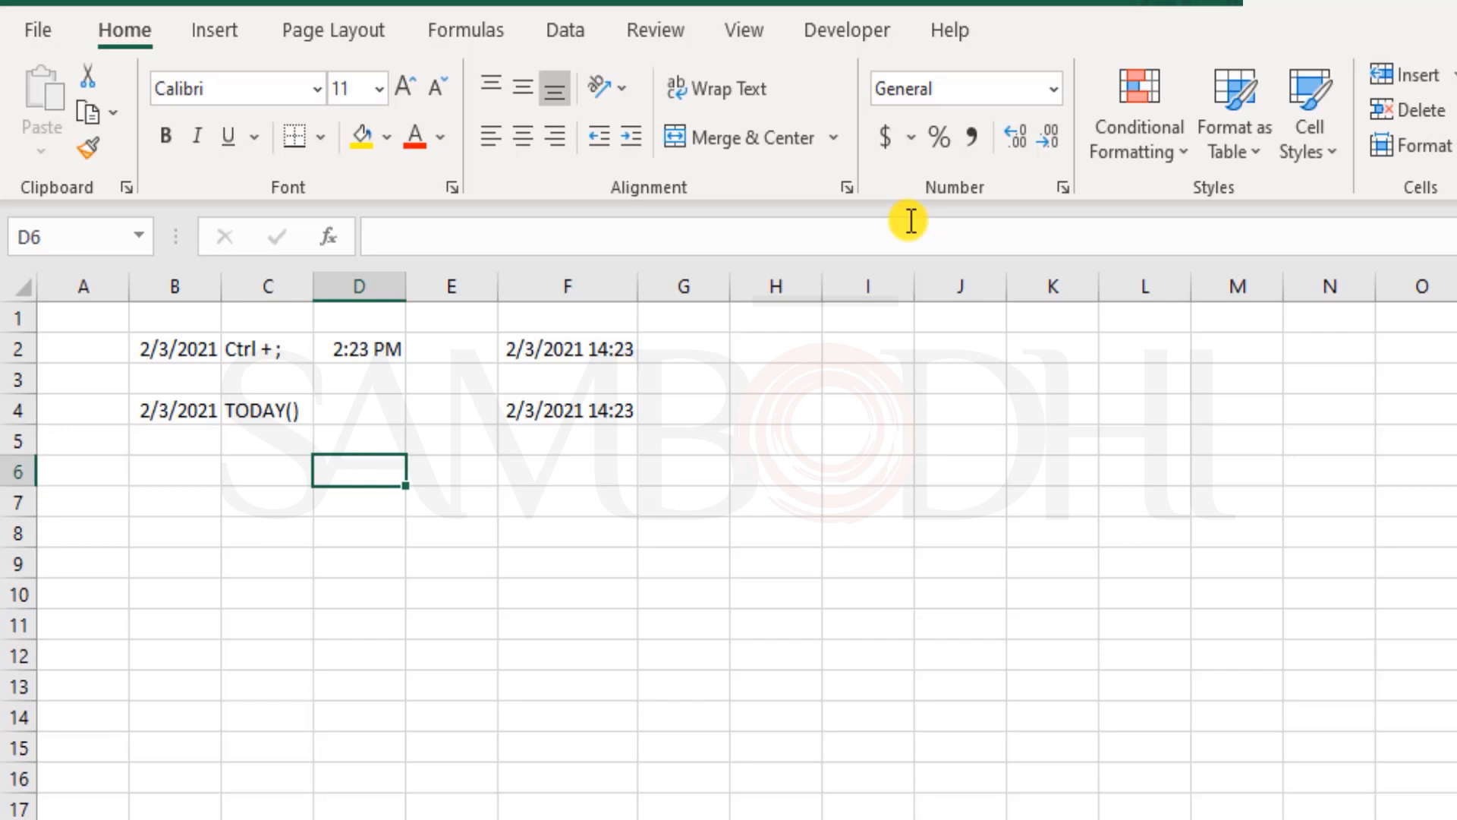
type("test")
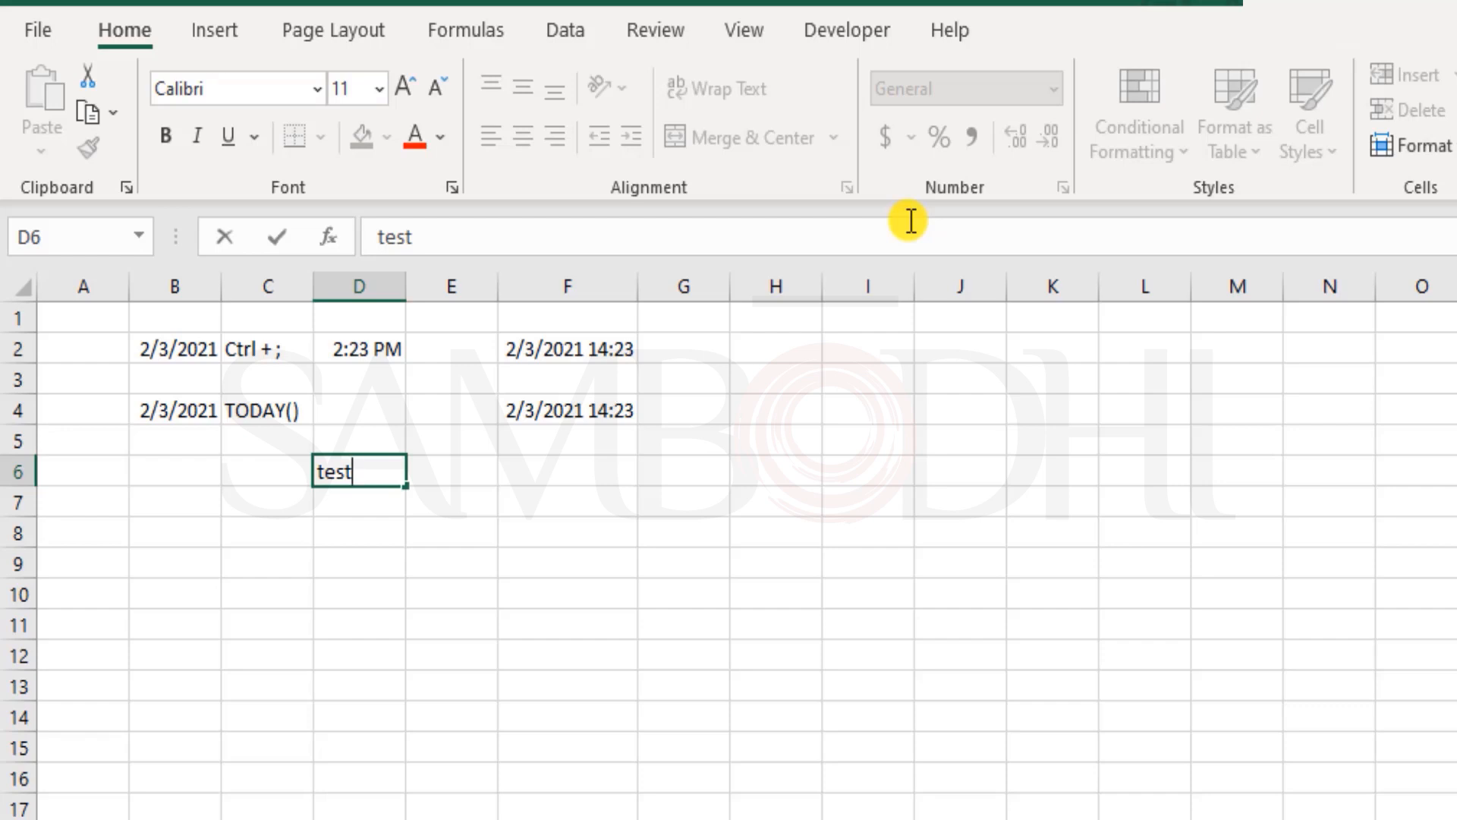
key("Return")
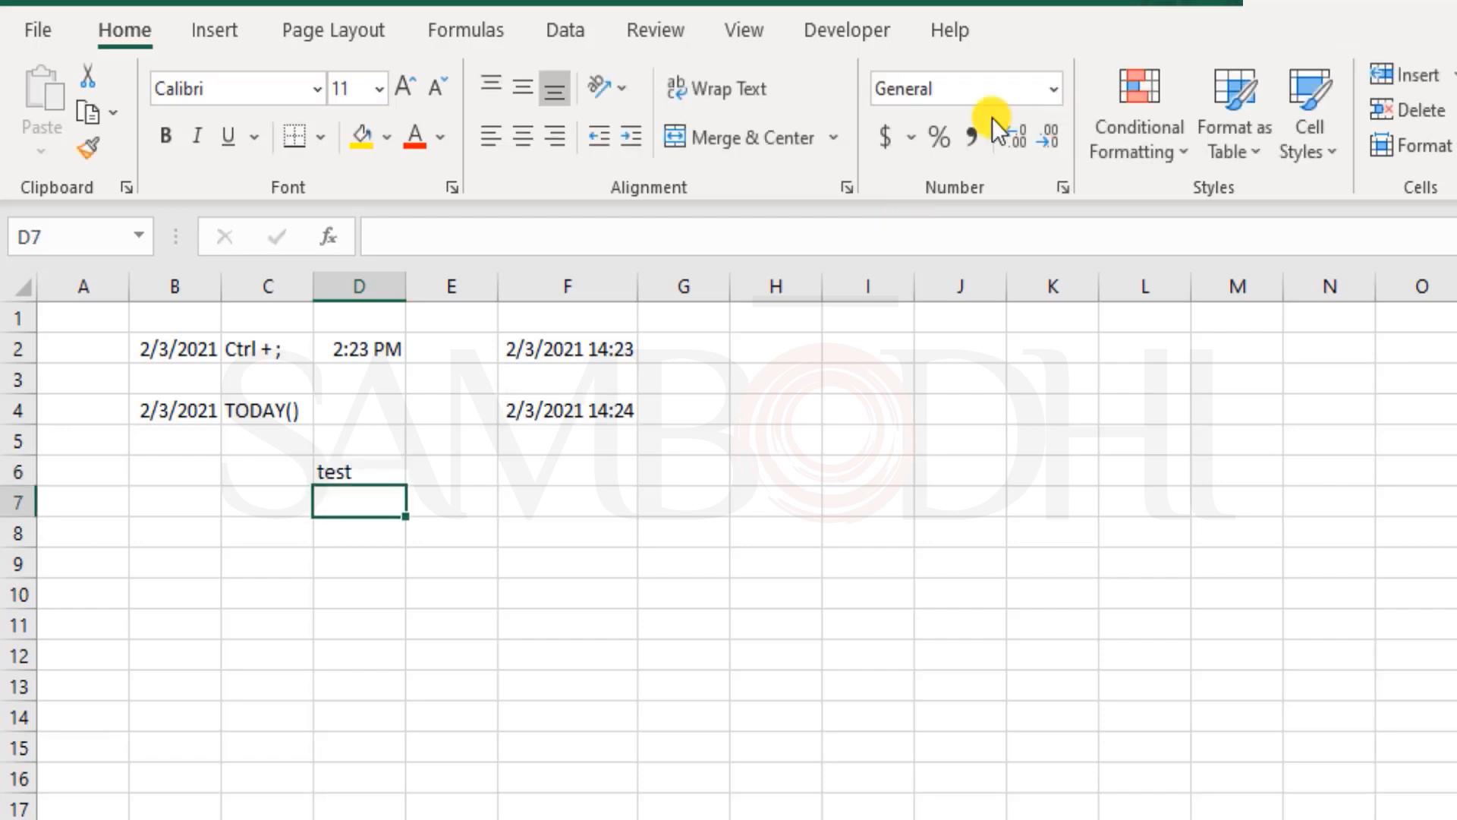
- Examine the NOW formula in F4 and the TODAY formula in B4 after the recalculation
left_click(596, 402)
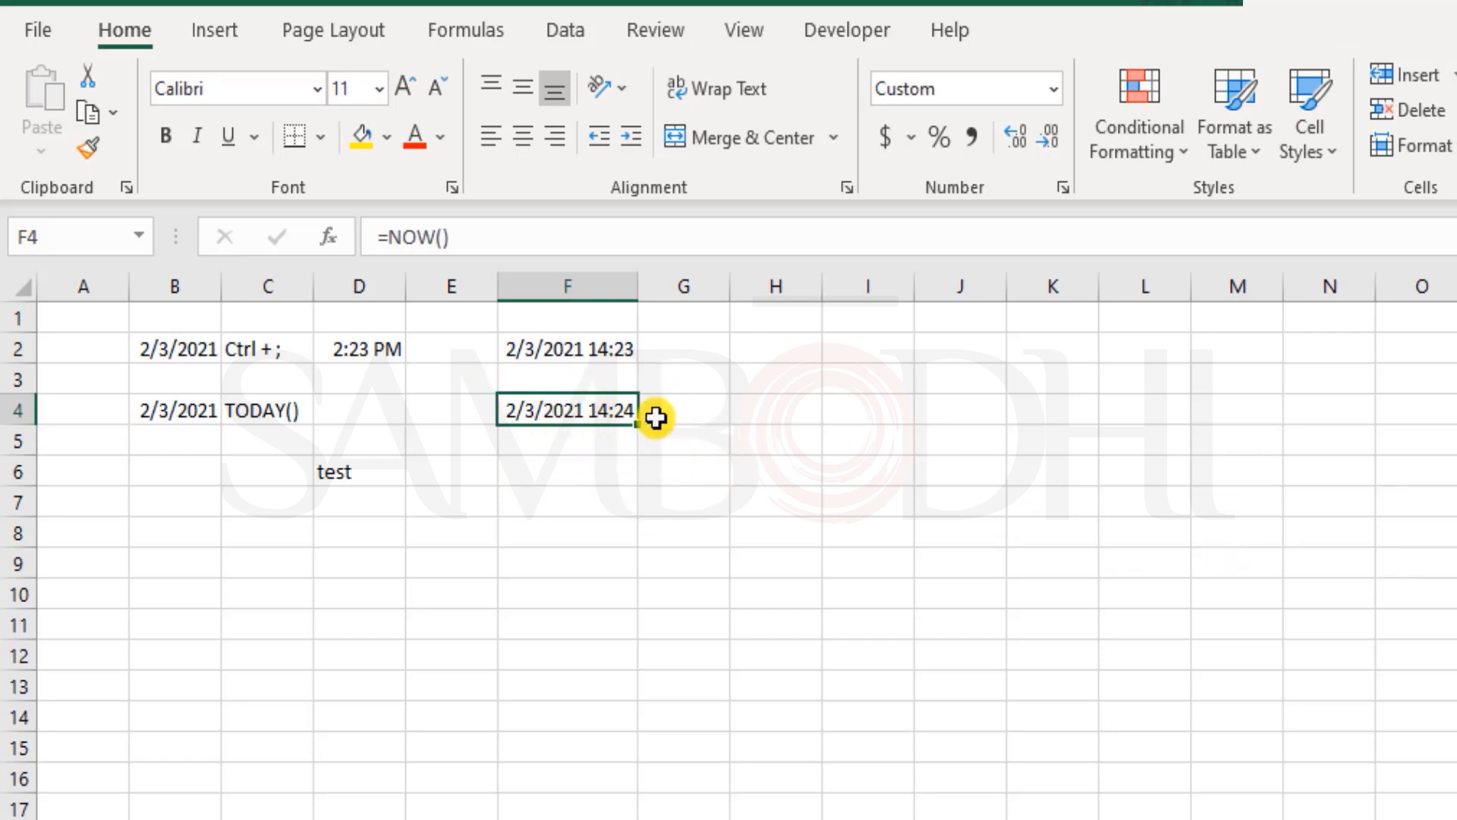
left_click(165, 406)
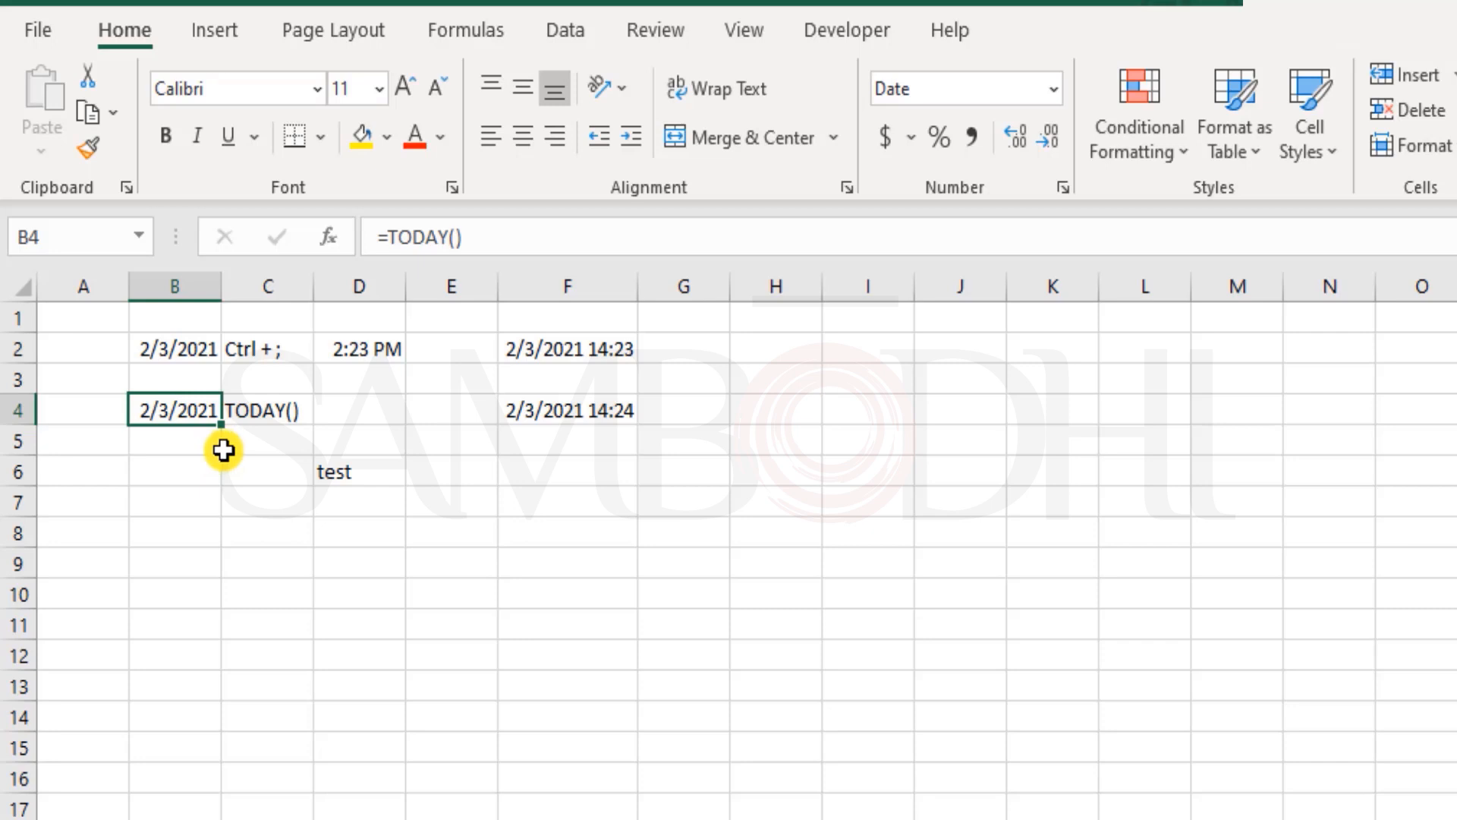
left_click(381, 472)
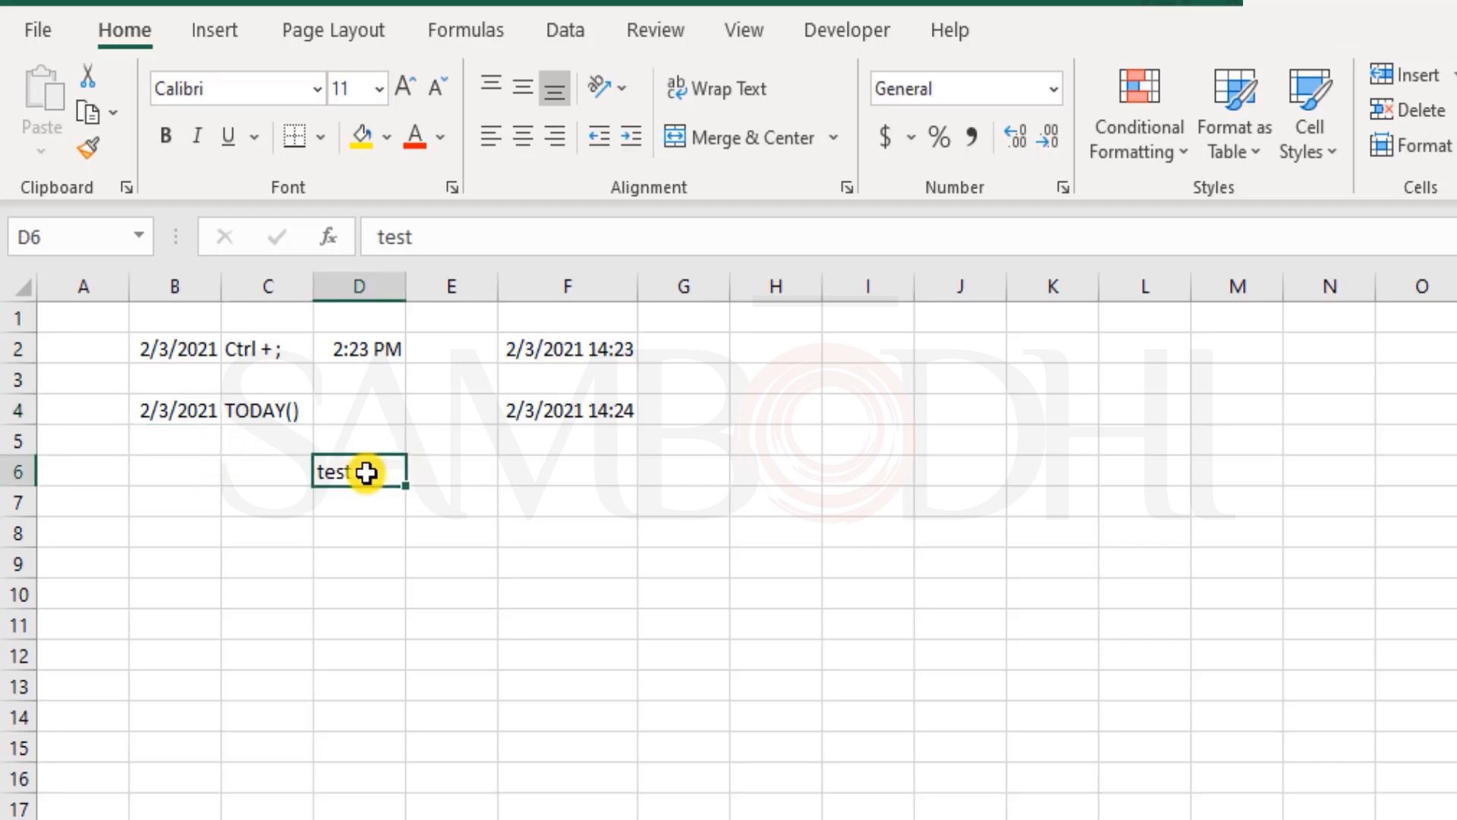
left_click(211, 416)
- Clear the test text from cell D6 and check the NOW formula in F4 again
key("Right")
key("Right")
key("Down")
key("Down")
key("Delete")
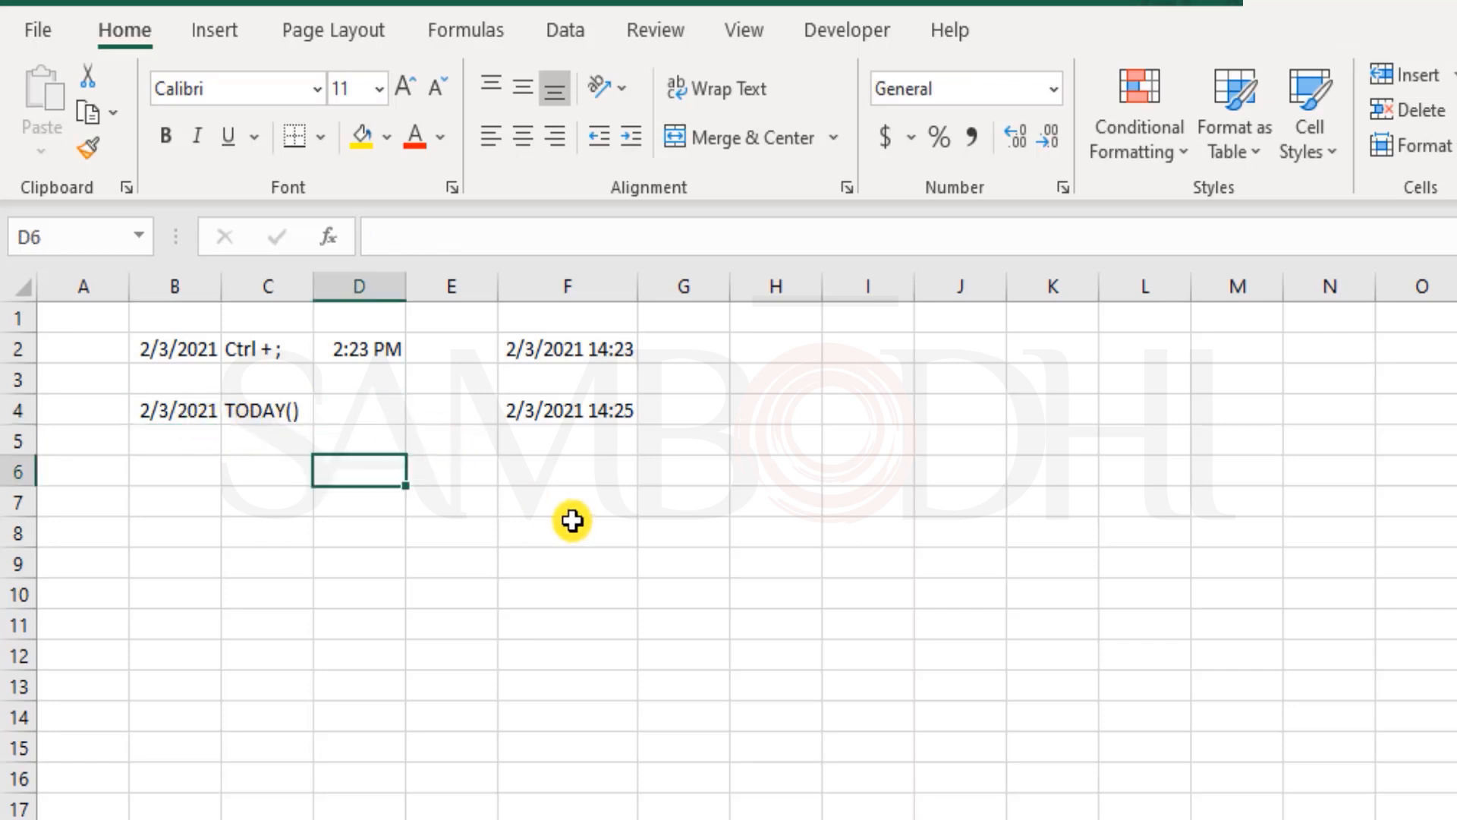
key("Up")
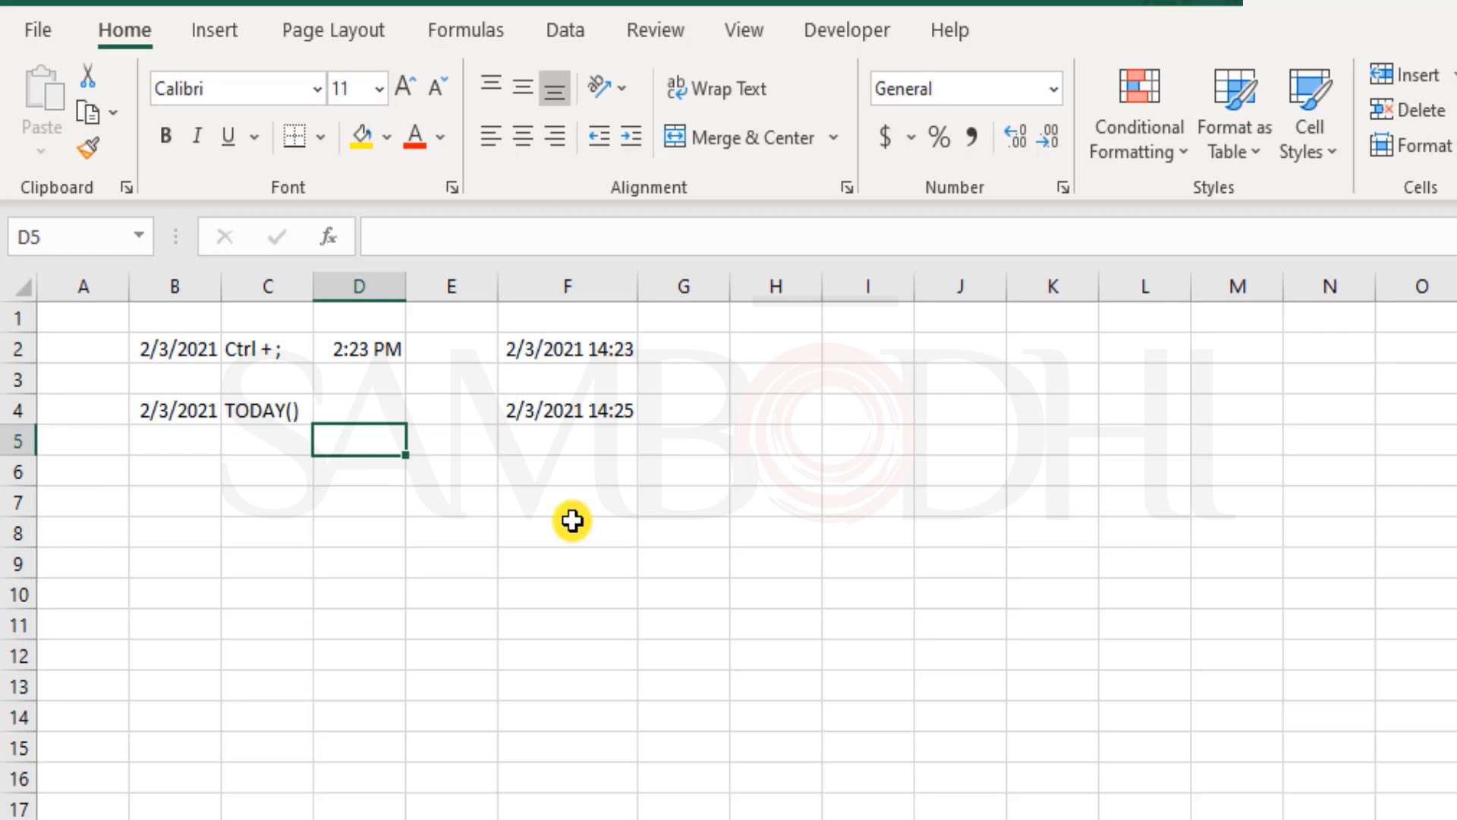
left_click(593, 402)
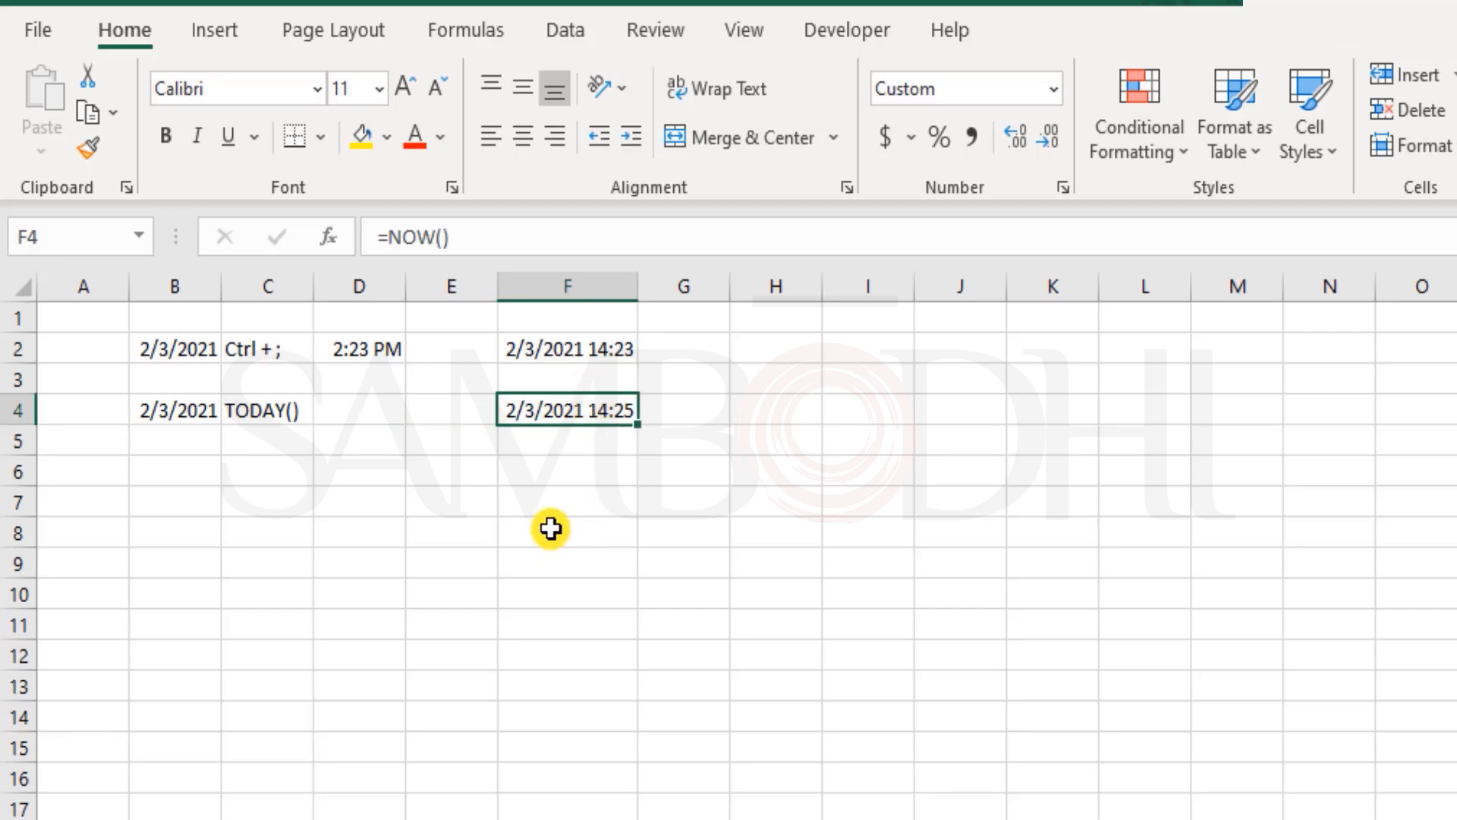
- Enter the label "Start Date" in cell F7
left_click(288, 501)
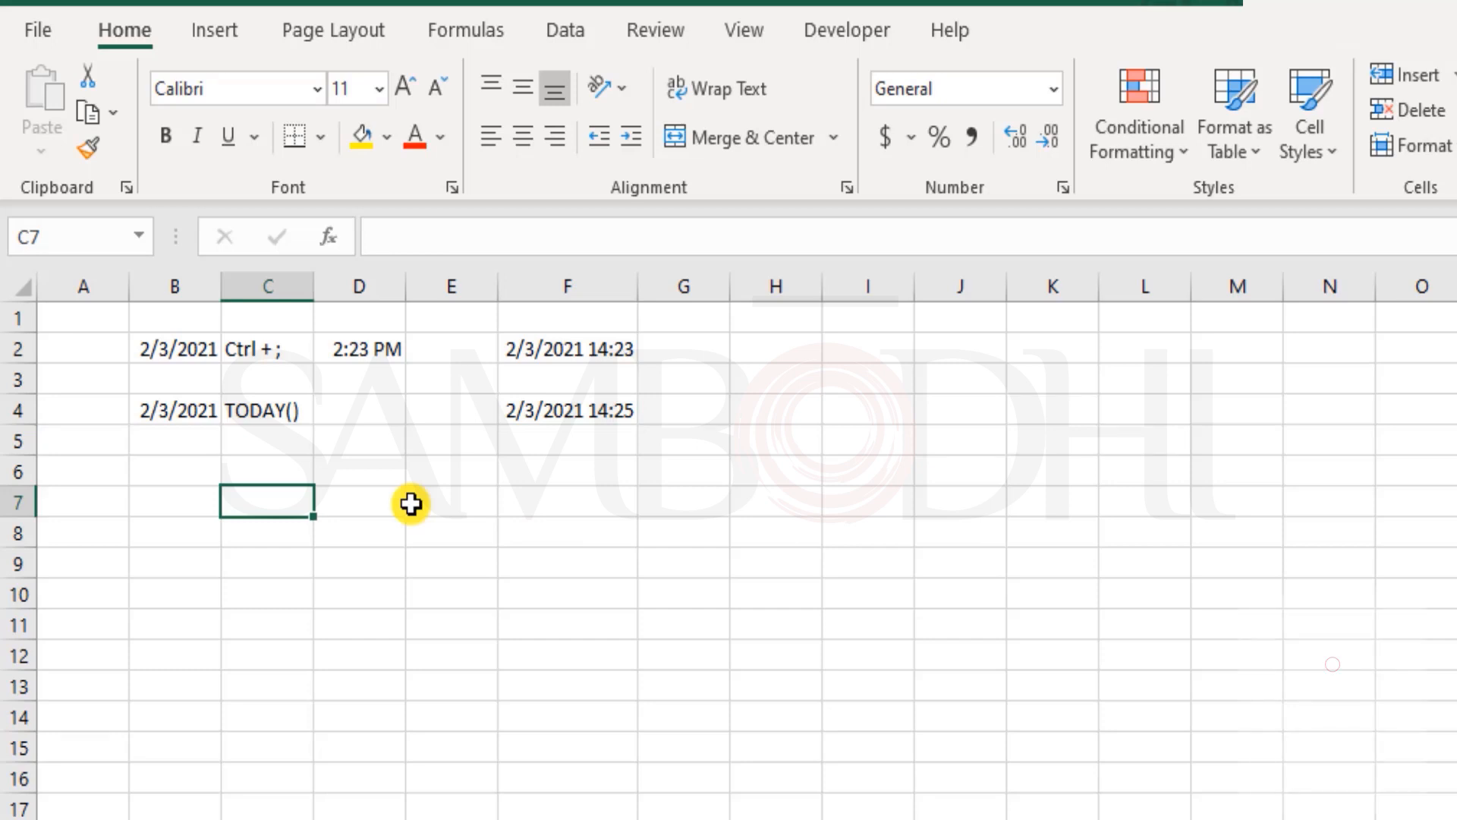
key("Right")
key("Right")
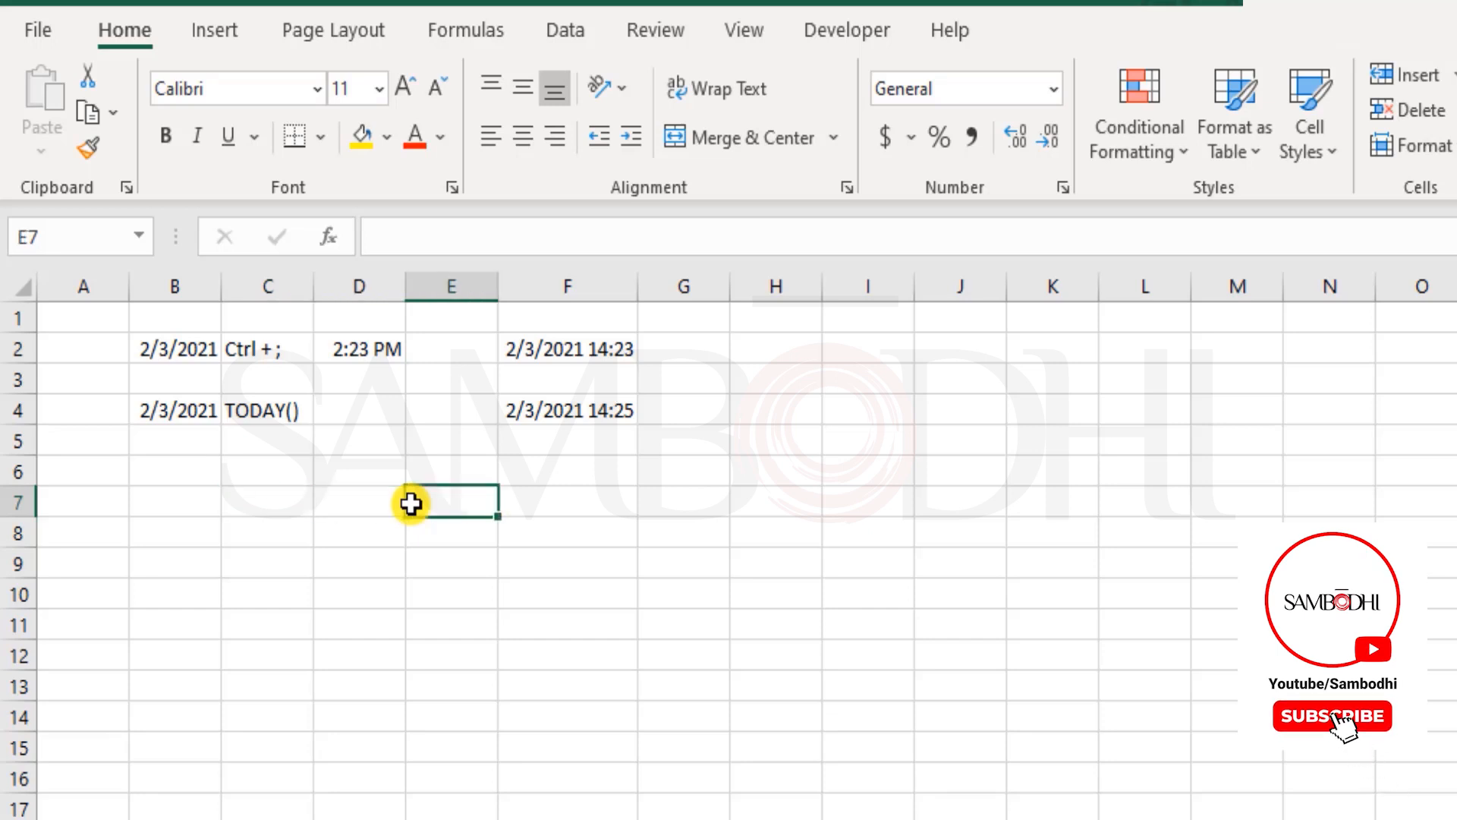
key("Right")
type("Start Date")
key("Return")
key("Up")
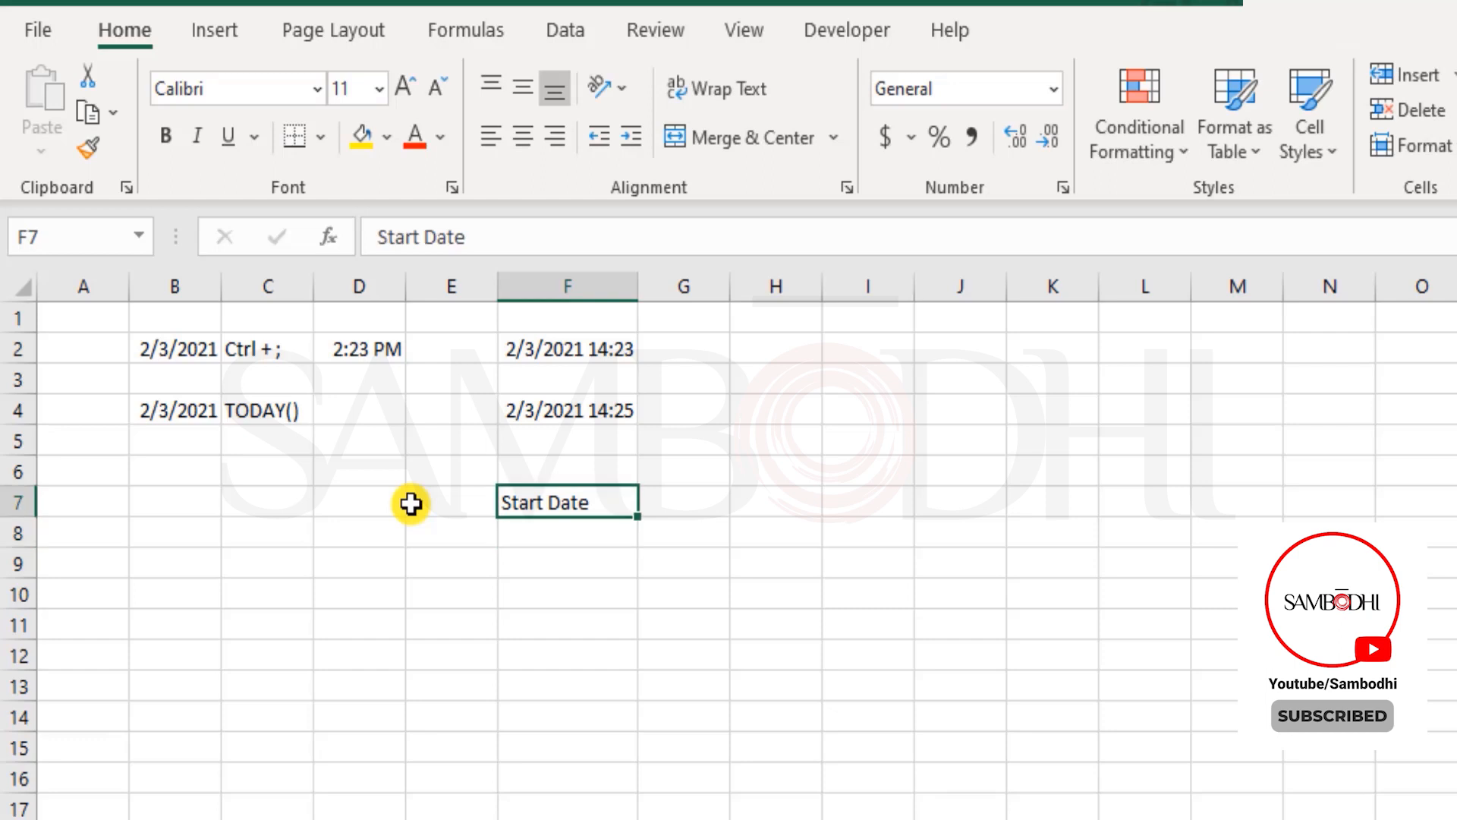
- Enter 1/1/2021 in cell G7 as the start date
key("Right")
key("ctrl+semicolon")
key("Escape")
type("1/")
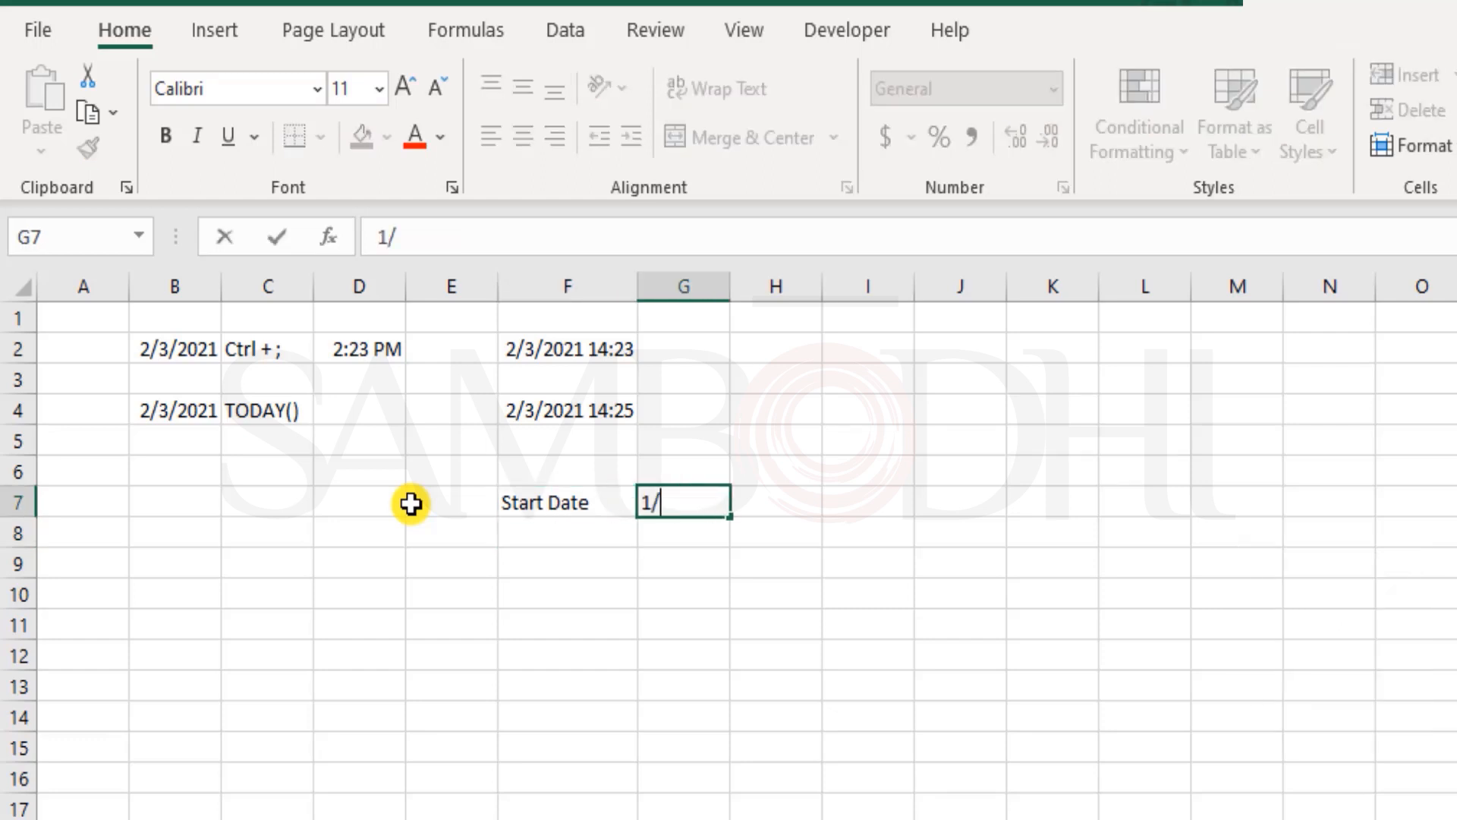
type("1/2021")
key("Return")
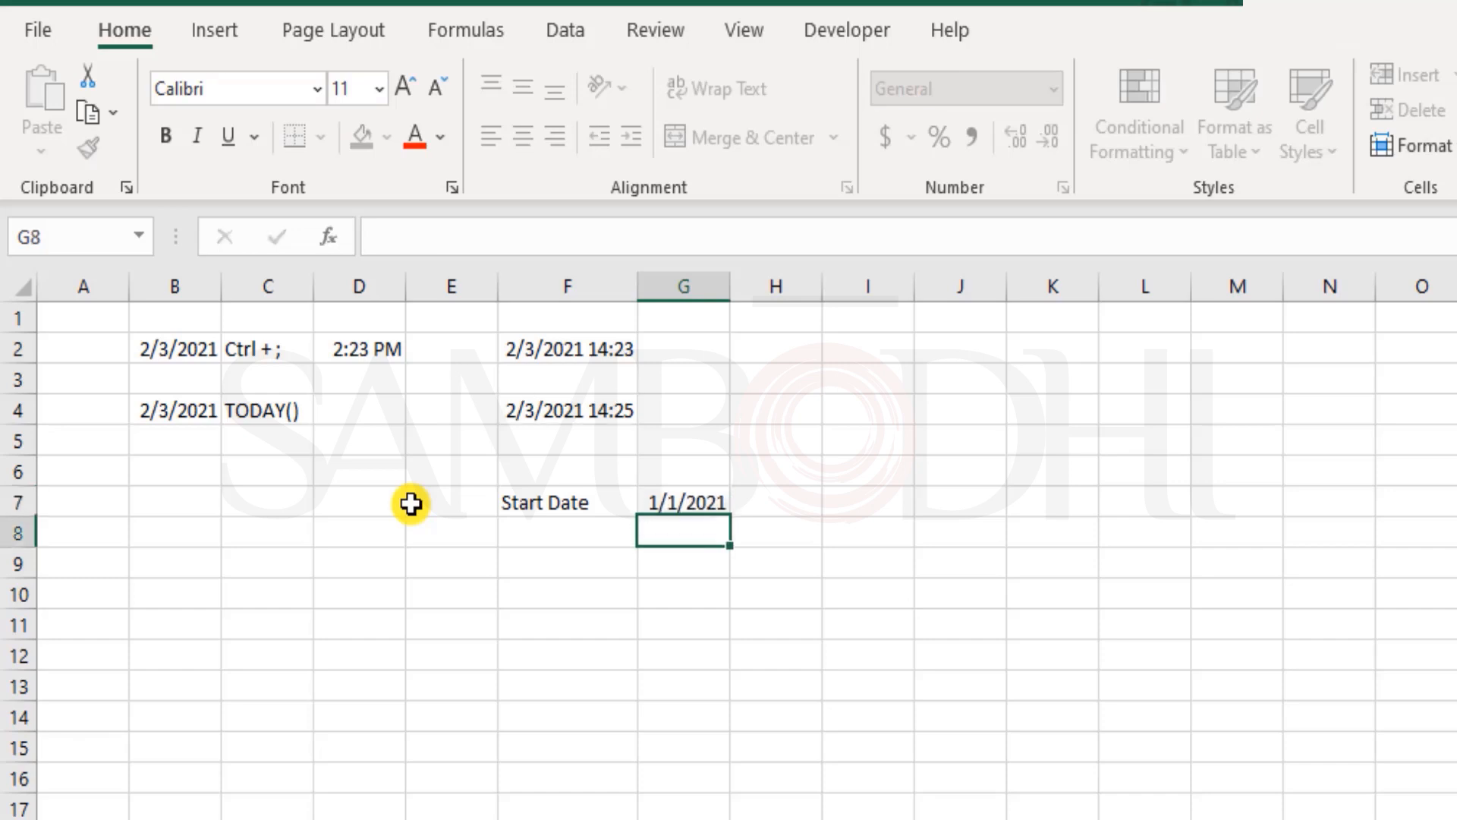
key("Up")
key("Down")
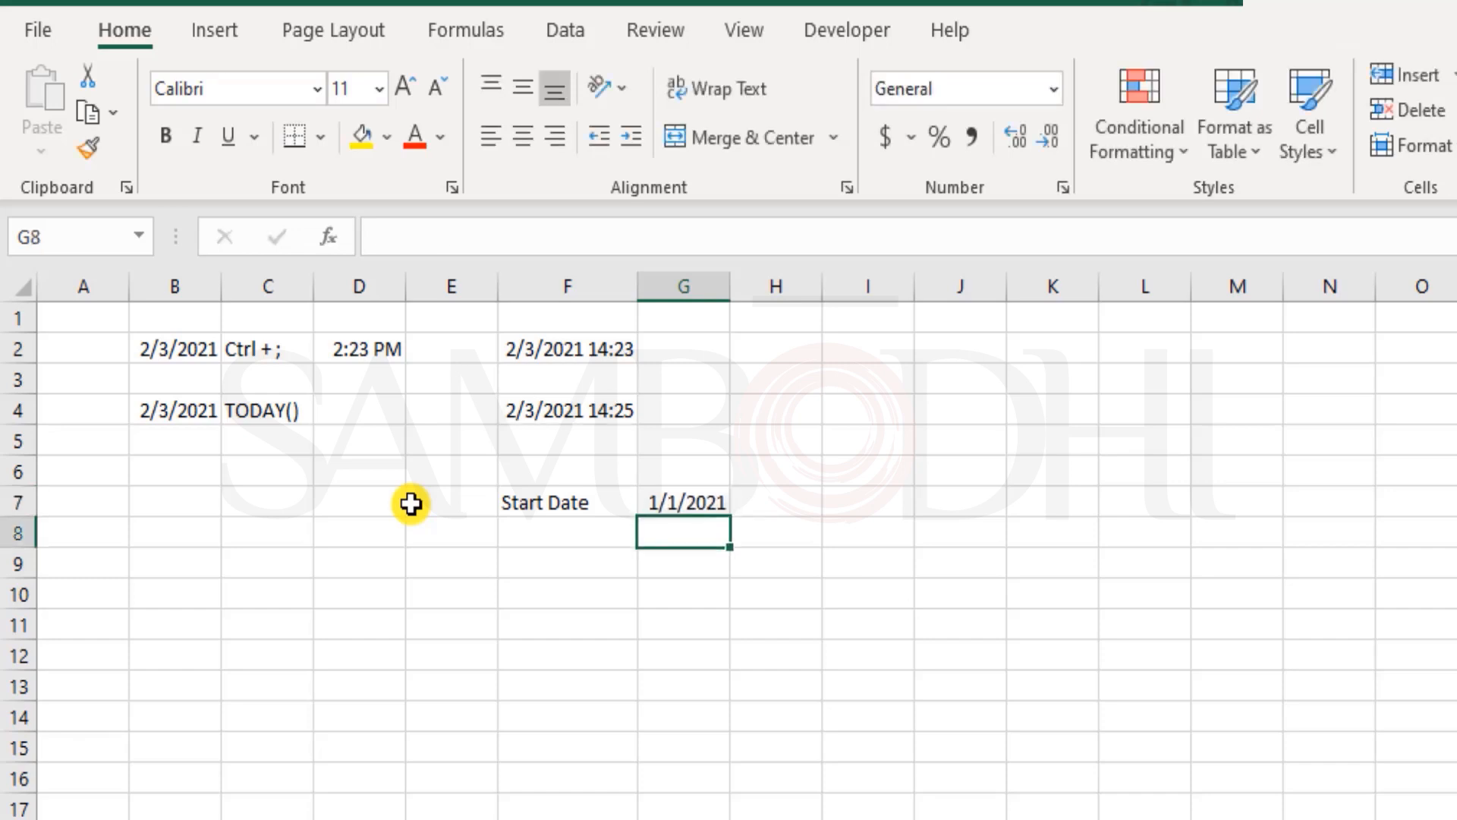
- Add the label "End Date" in F8 with the date 3/31/2021 beside it in G8
key("Left")
type("End Date")
key("Tab")
type("3/31/2021")
key("ctrl+Return")
key("Up")
key("Right")
key("Right")
key("Up")
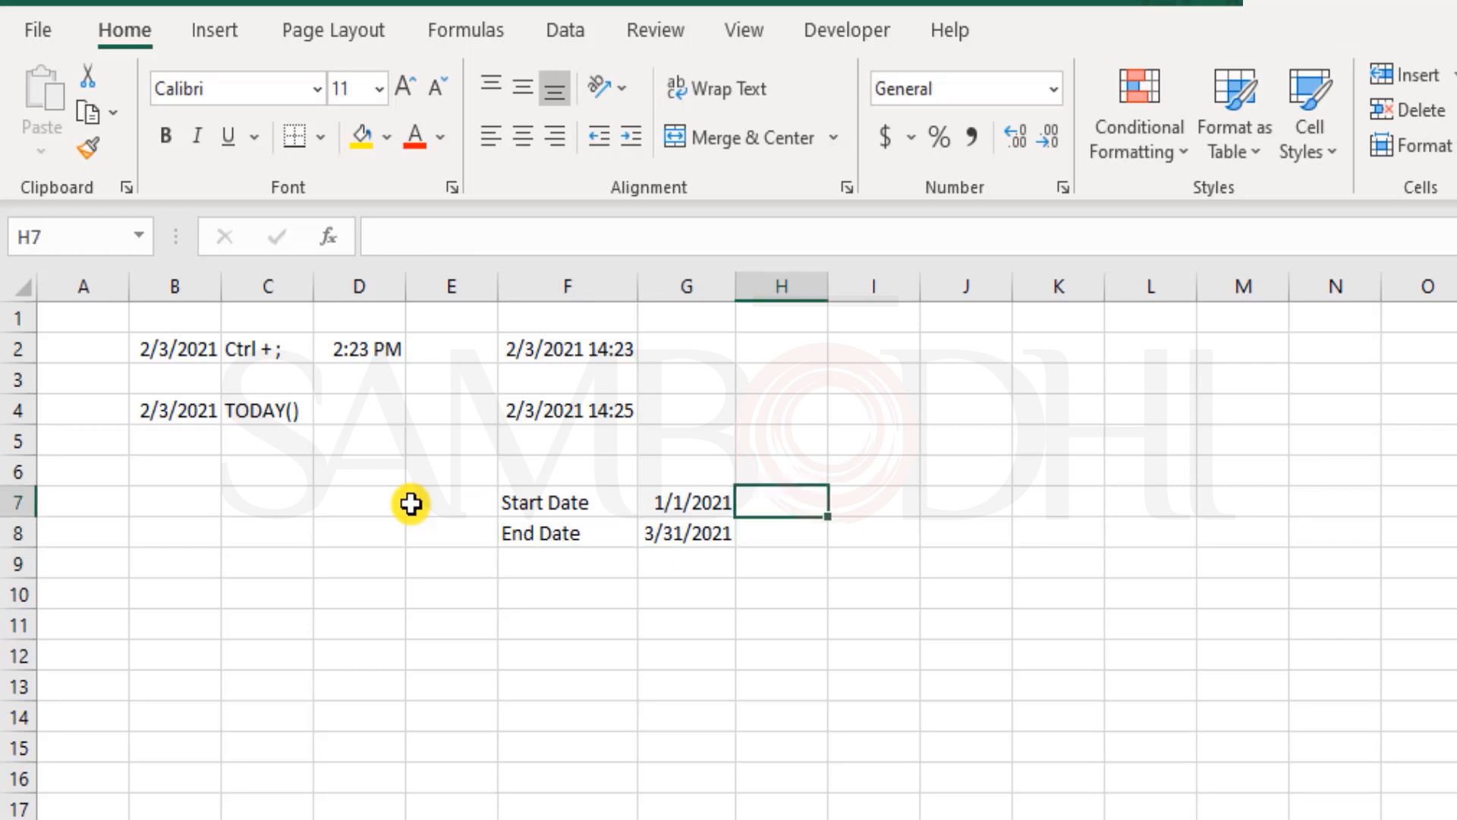
- Review the start and end date block in F7:G8, including the start date in G7
key("Left")
key("Left")
key("shift+Right")
key("shift+Down")
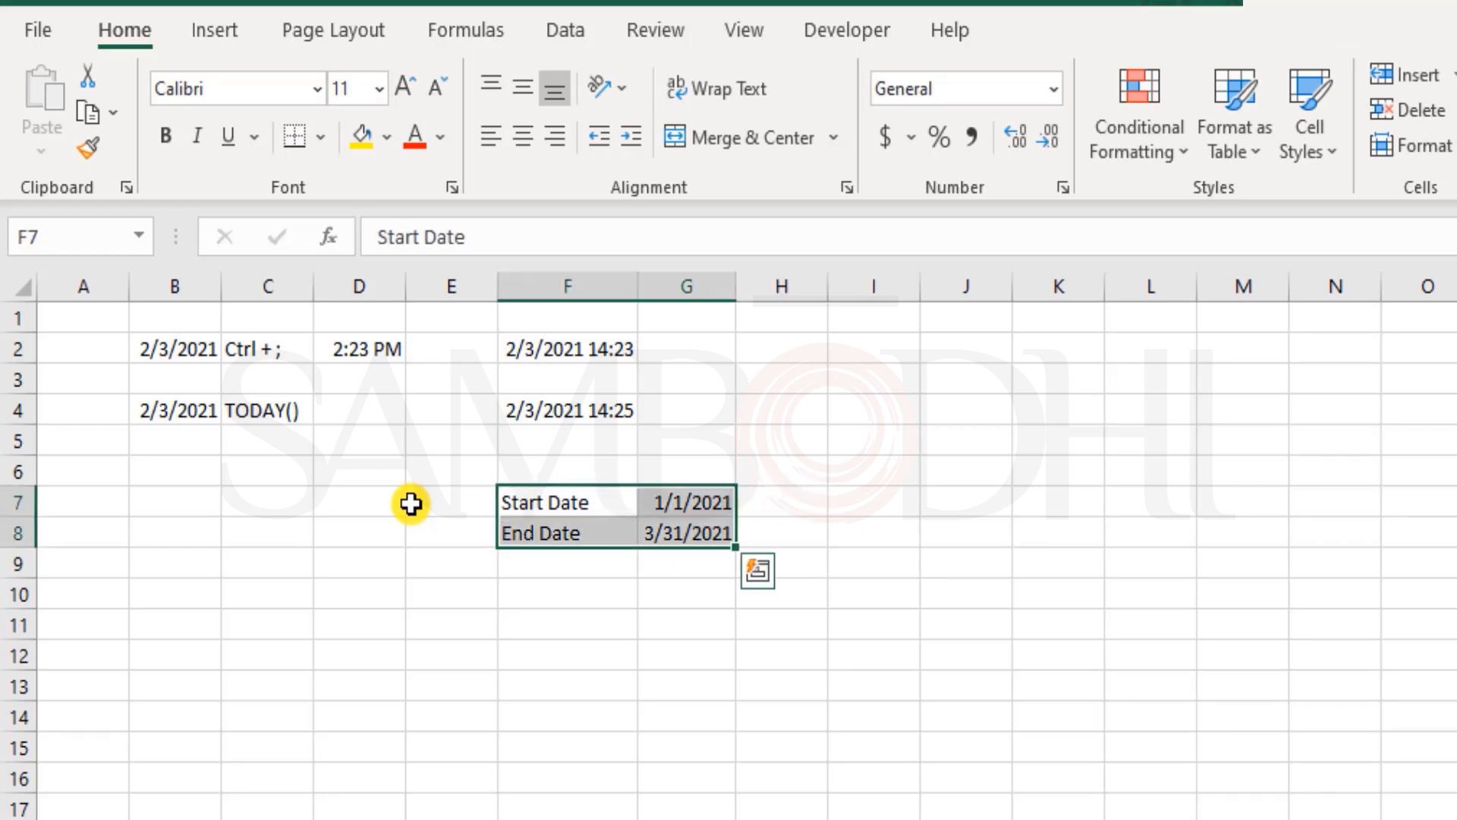
key("Down")
key("Up")
key("Right")
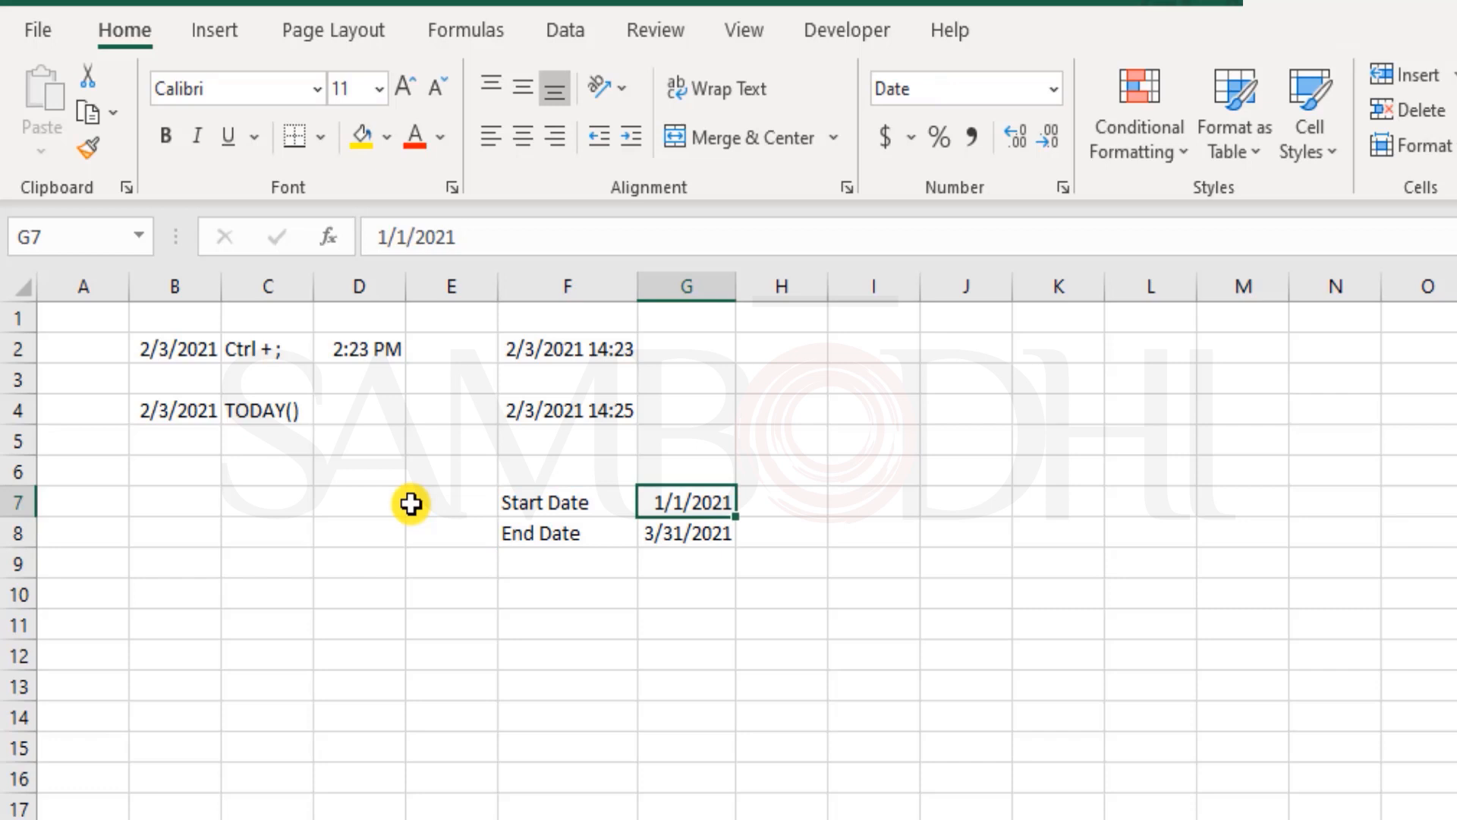
- Enter the label "DAY" in cell J7, leaving K7 selected for its formula
key("Right")
key("Right")
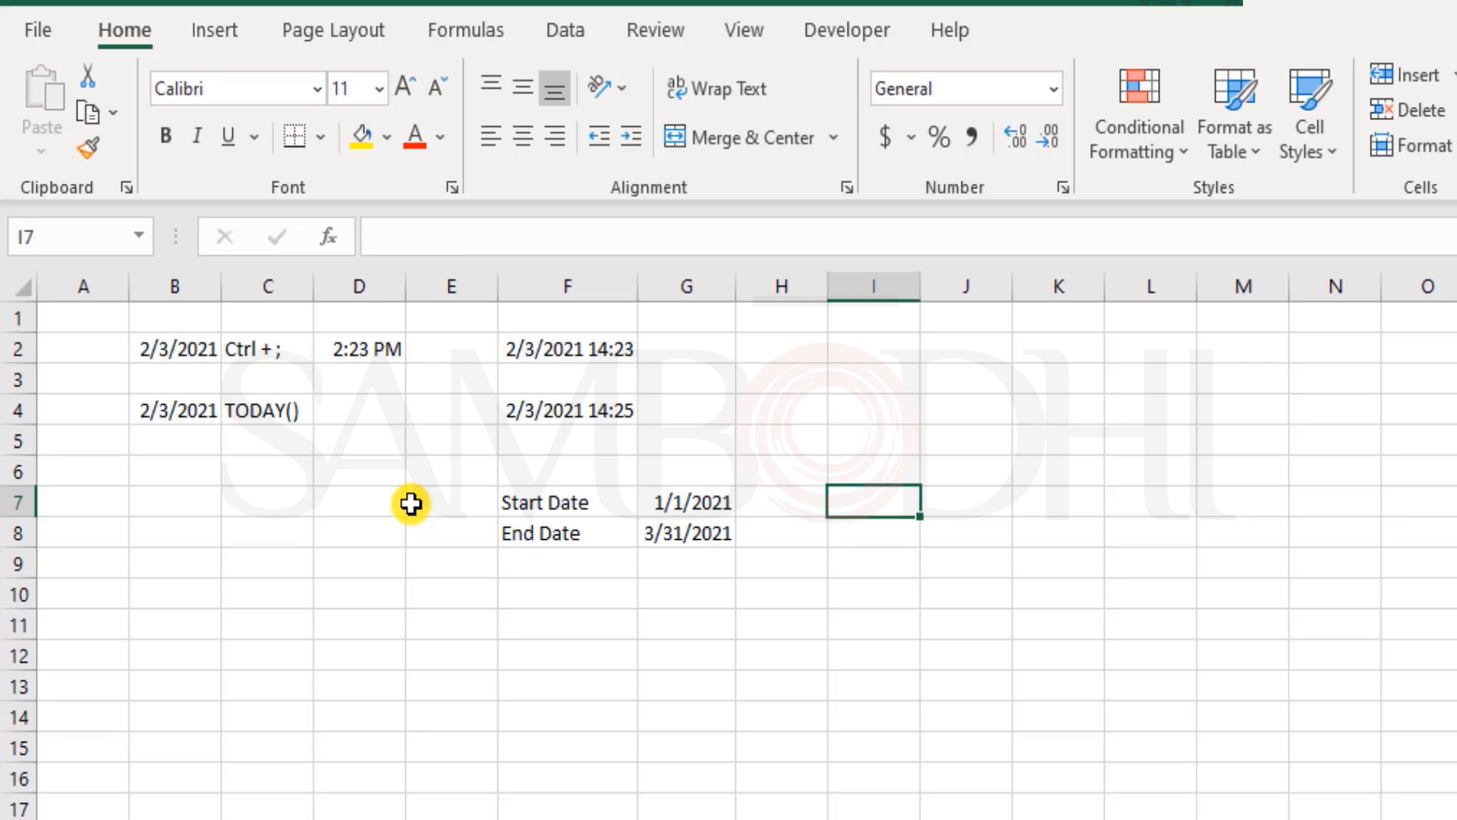
key("Right")
type("DAY")
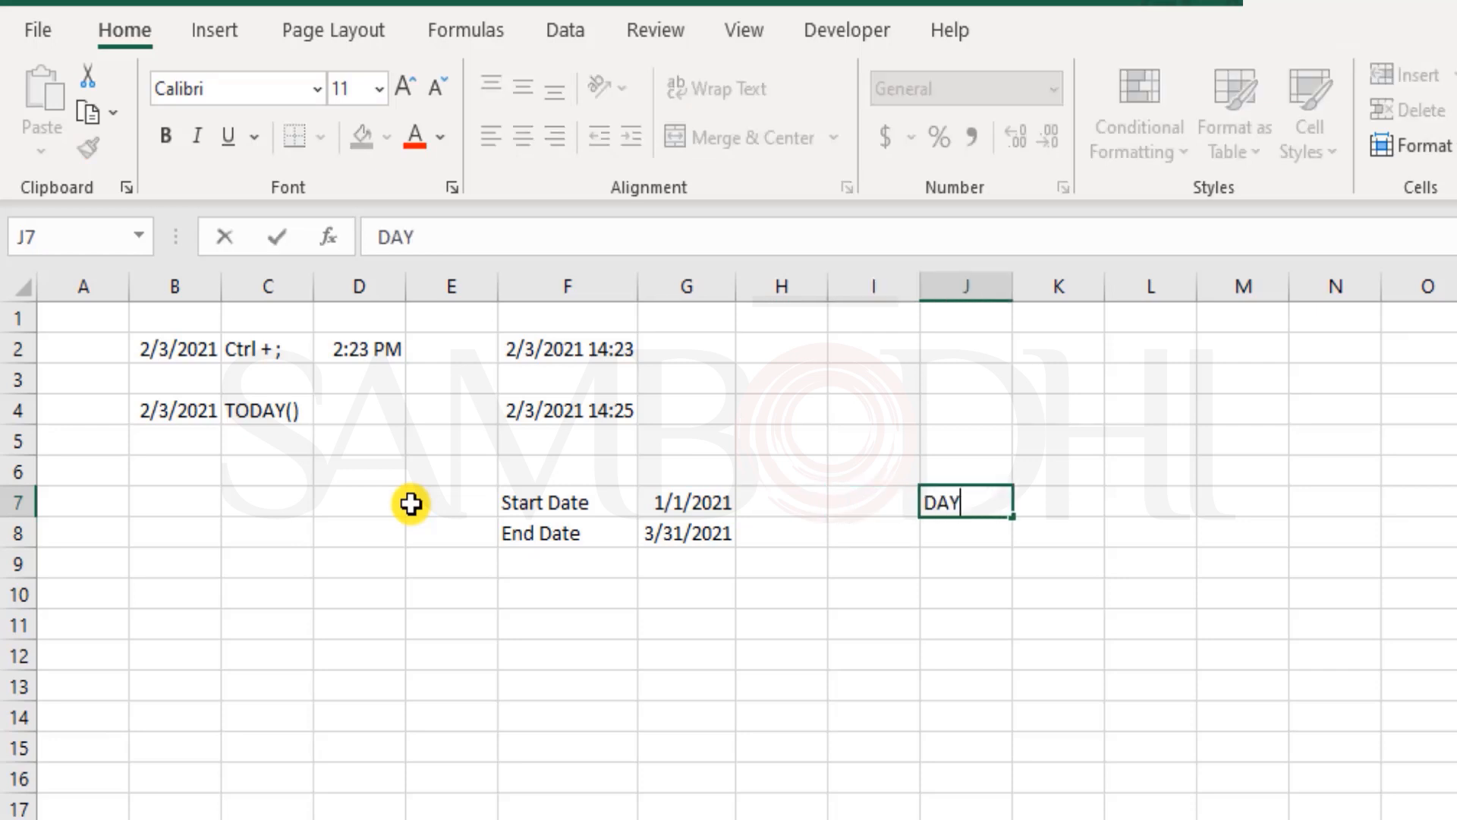
key("Return")
key("Up")
key("Right")
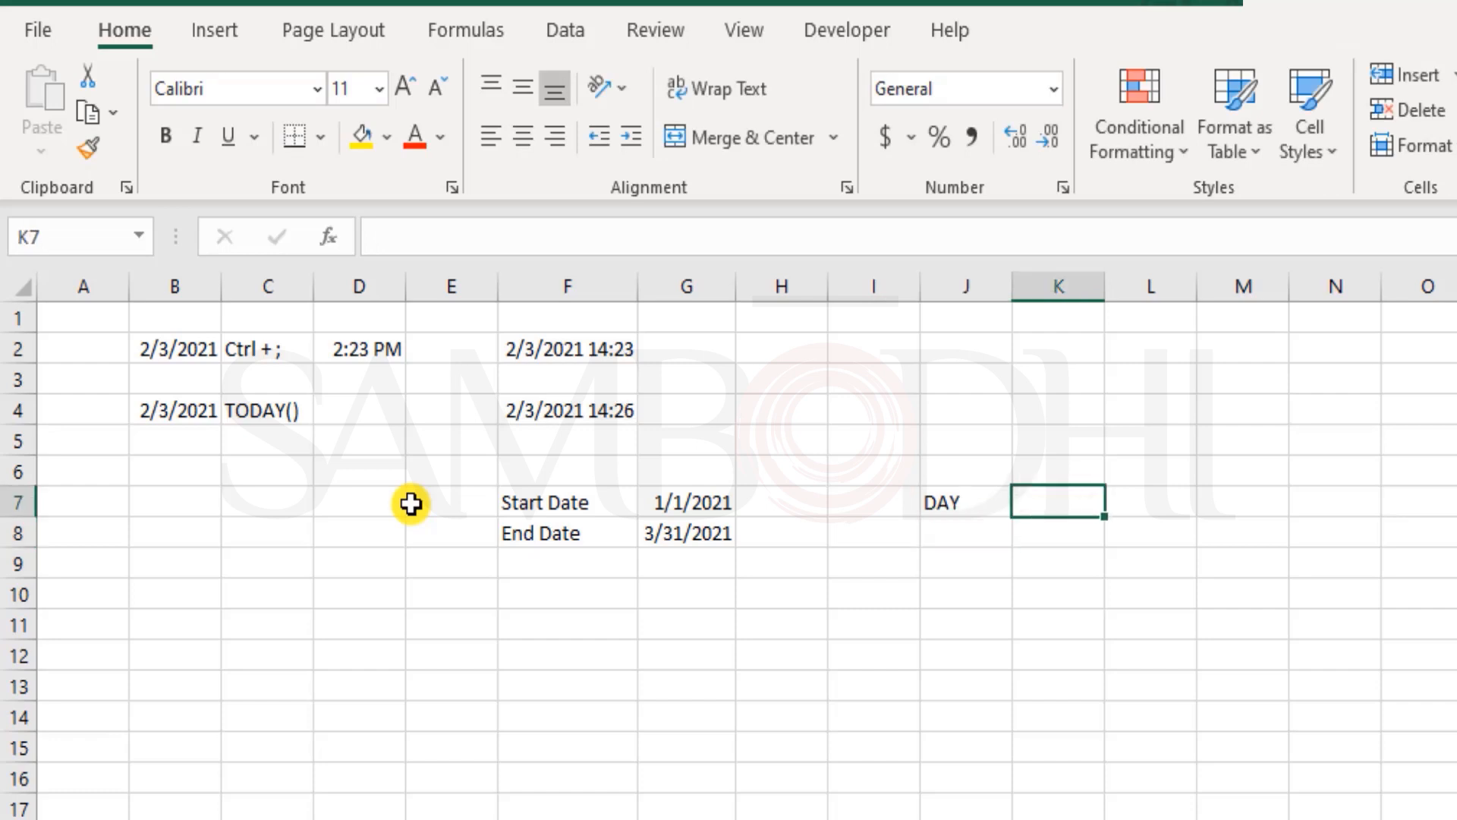
type("=")
key("Left")
key("Left")
key("Left")
key("Left")
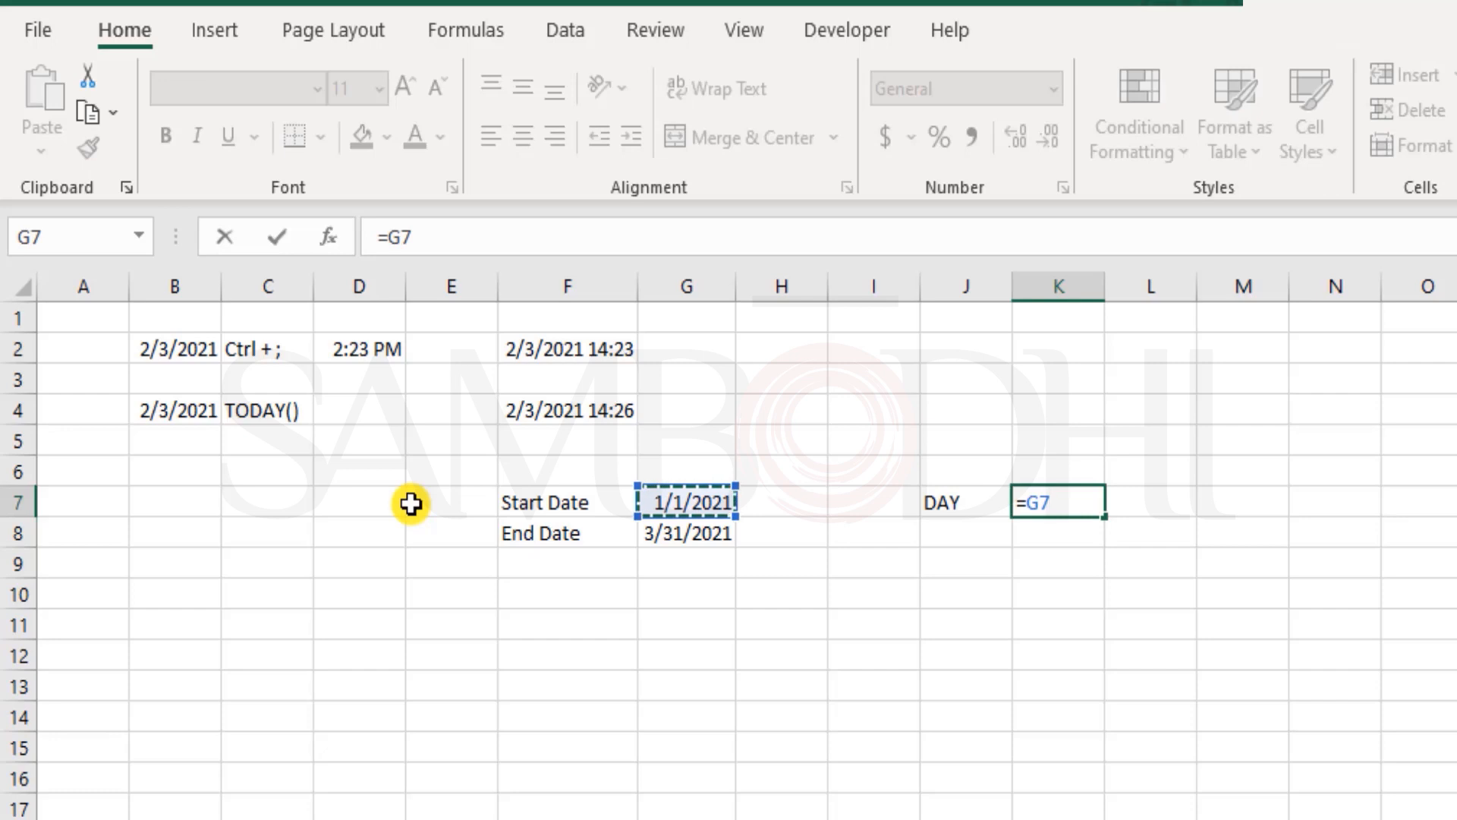
key("Down")
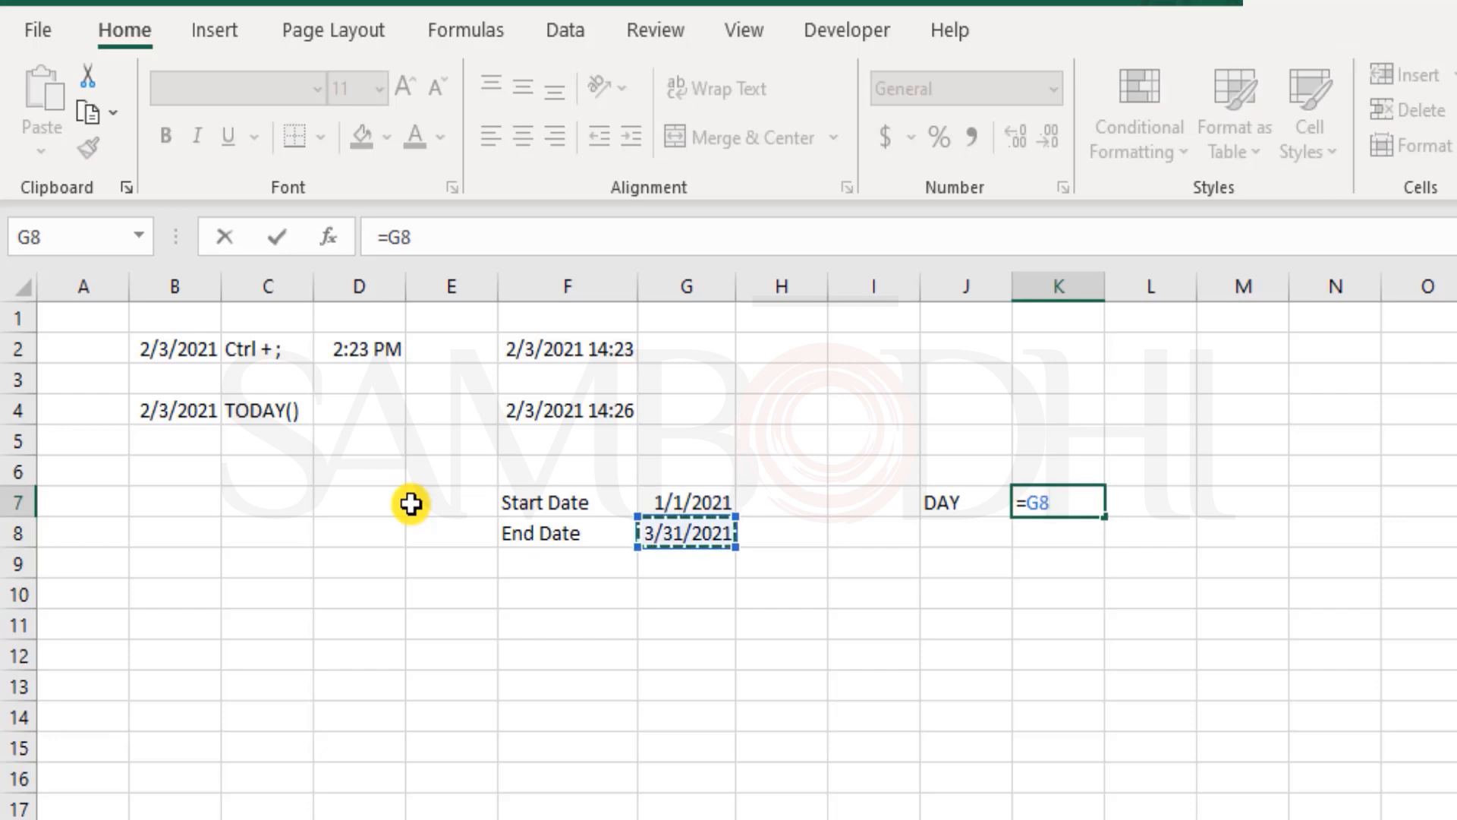
key("BackSpace")
key("BackSpace")
key("BackSpace")
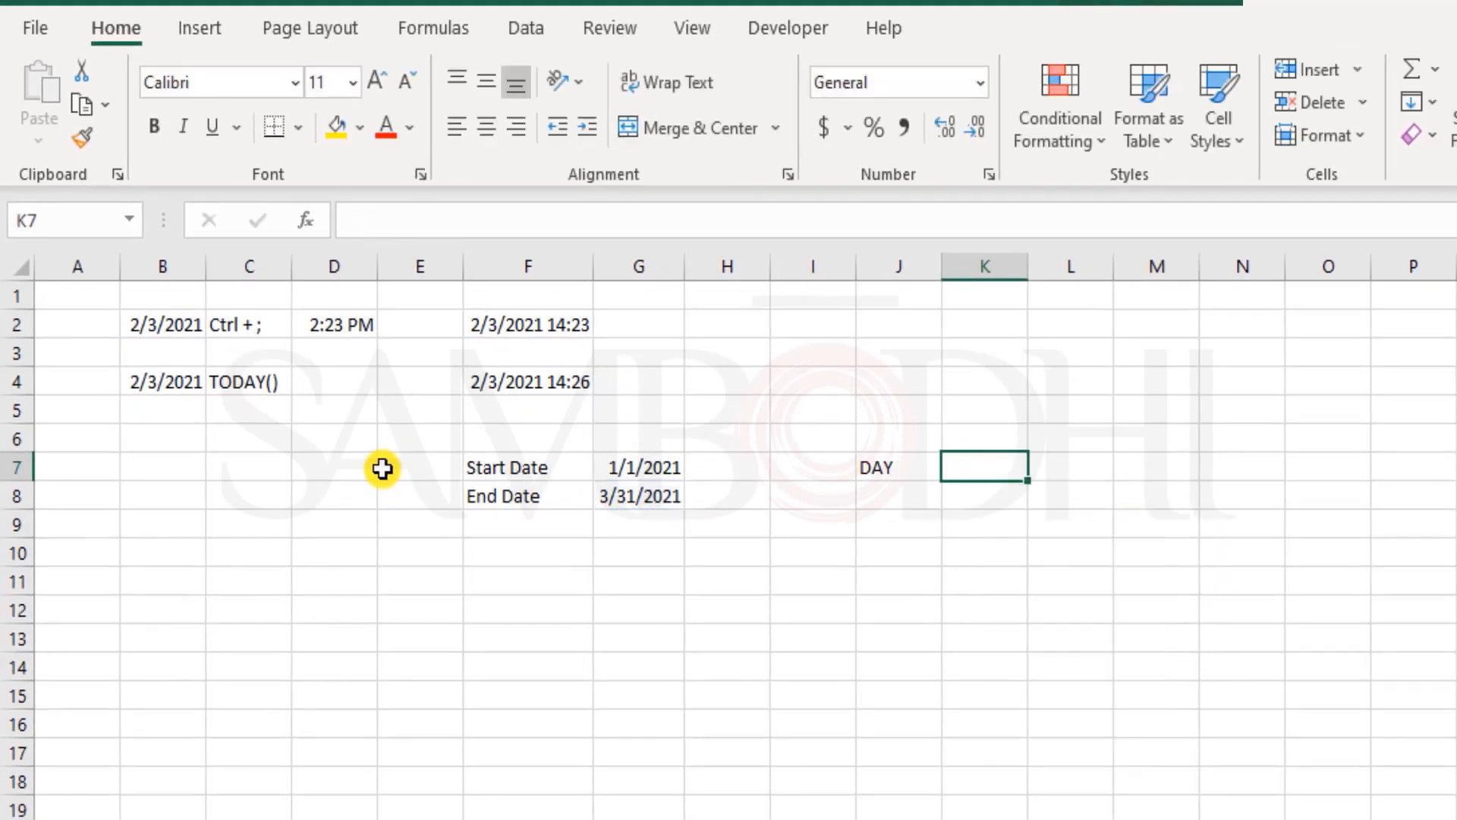
- Enter the formula =DAY(G8) in cell K7 to extract the day from the end date
type("=da")
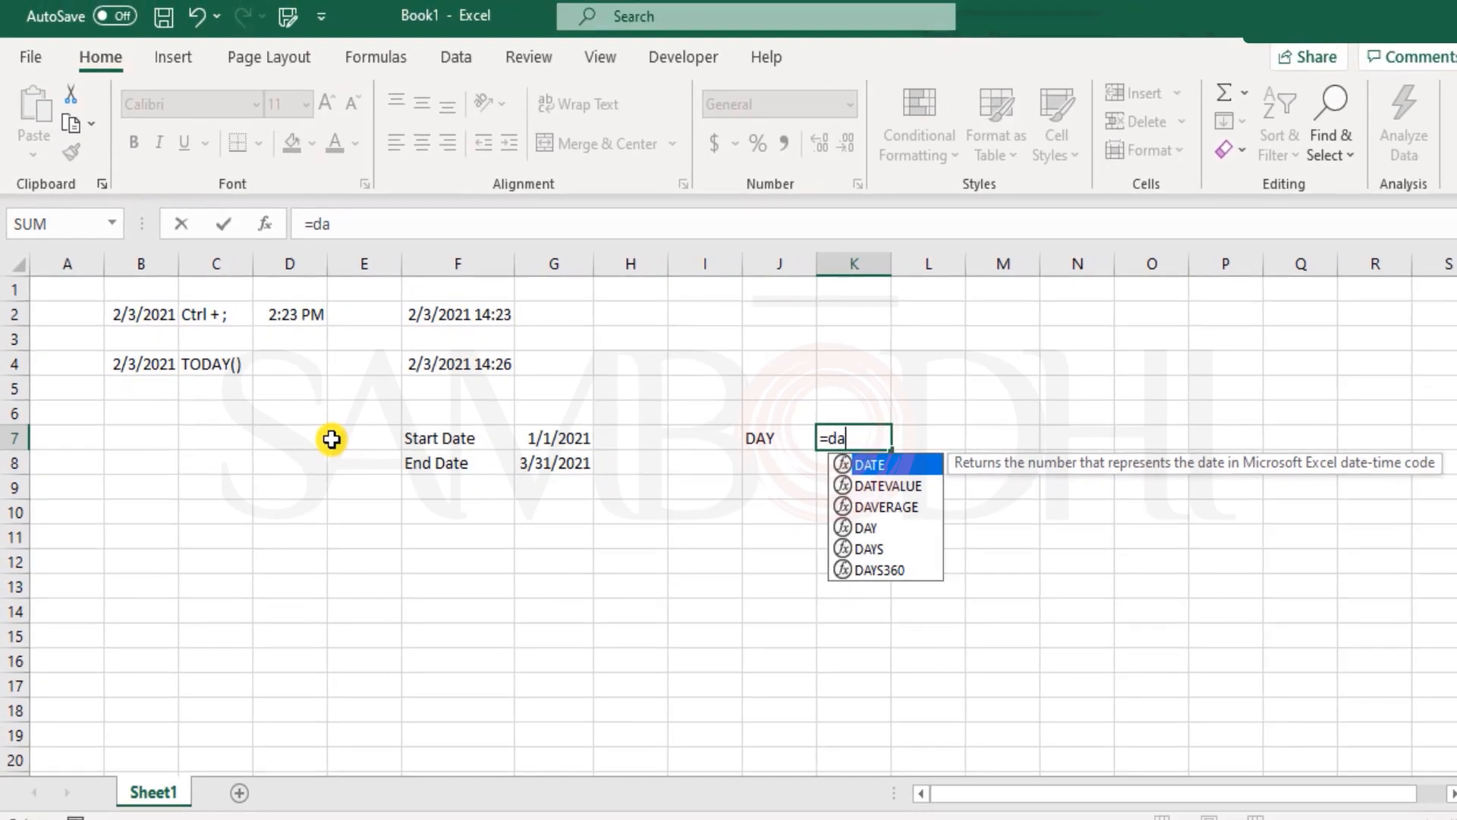
type("y")
key("Tab")
key("Left")
key("Left")
key("Left")
key("Left")
key("Down")
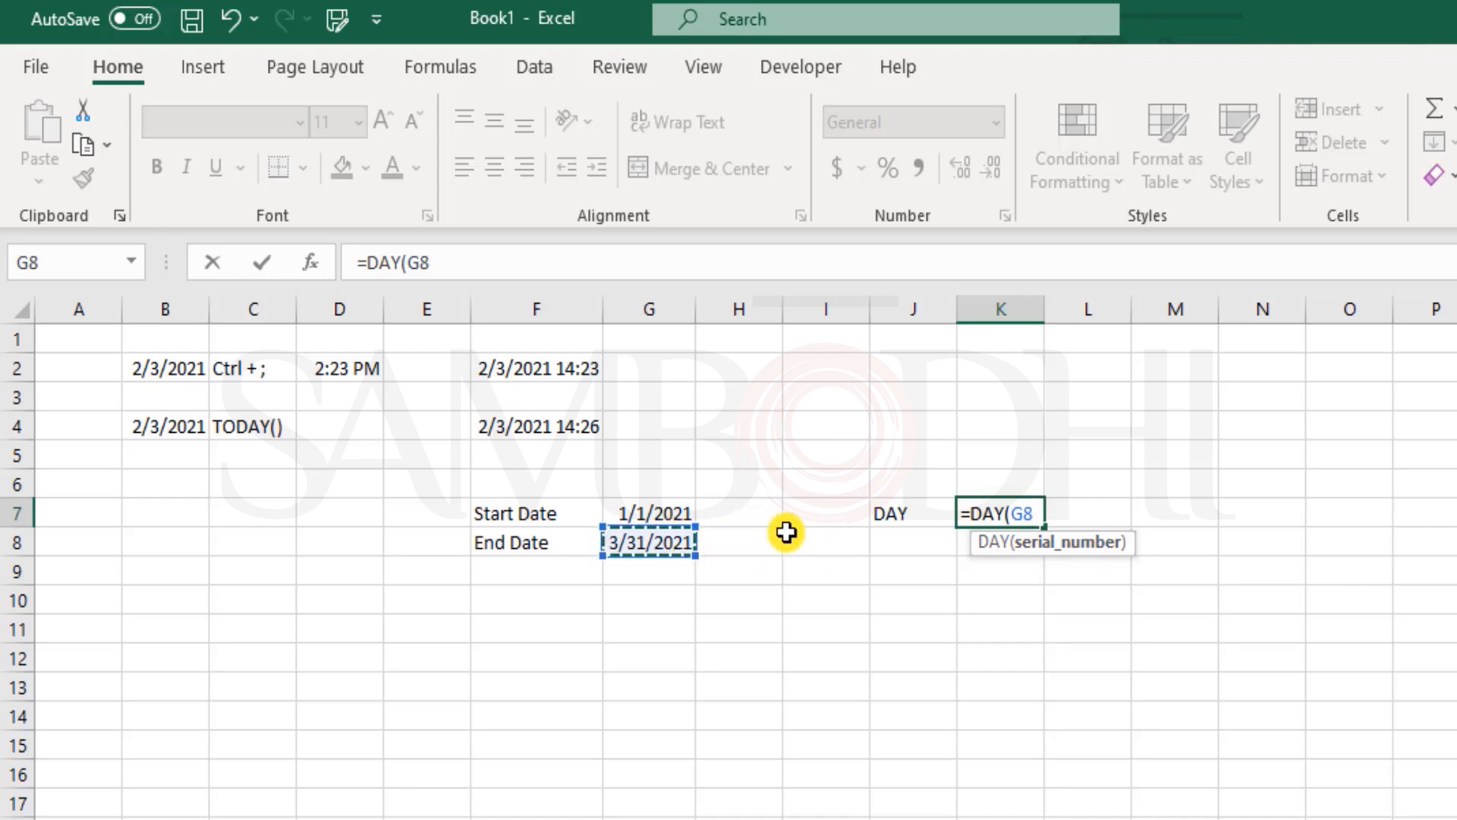
type(")")
key("Return")
key("Return")
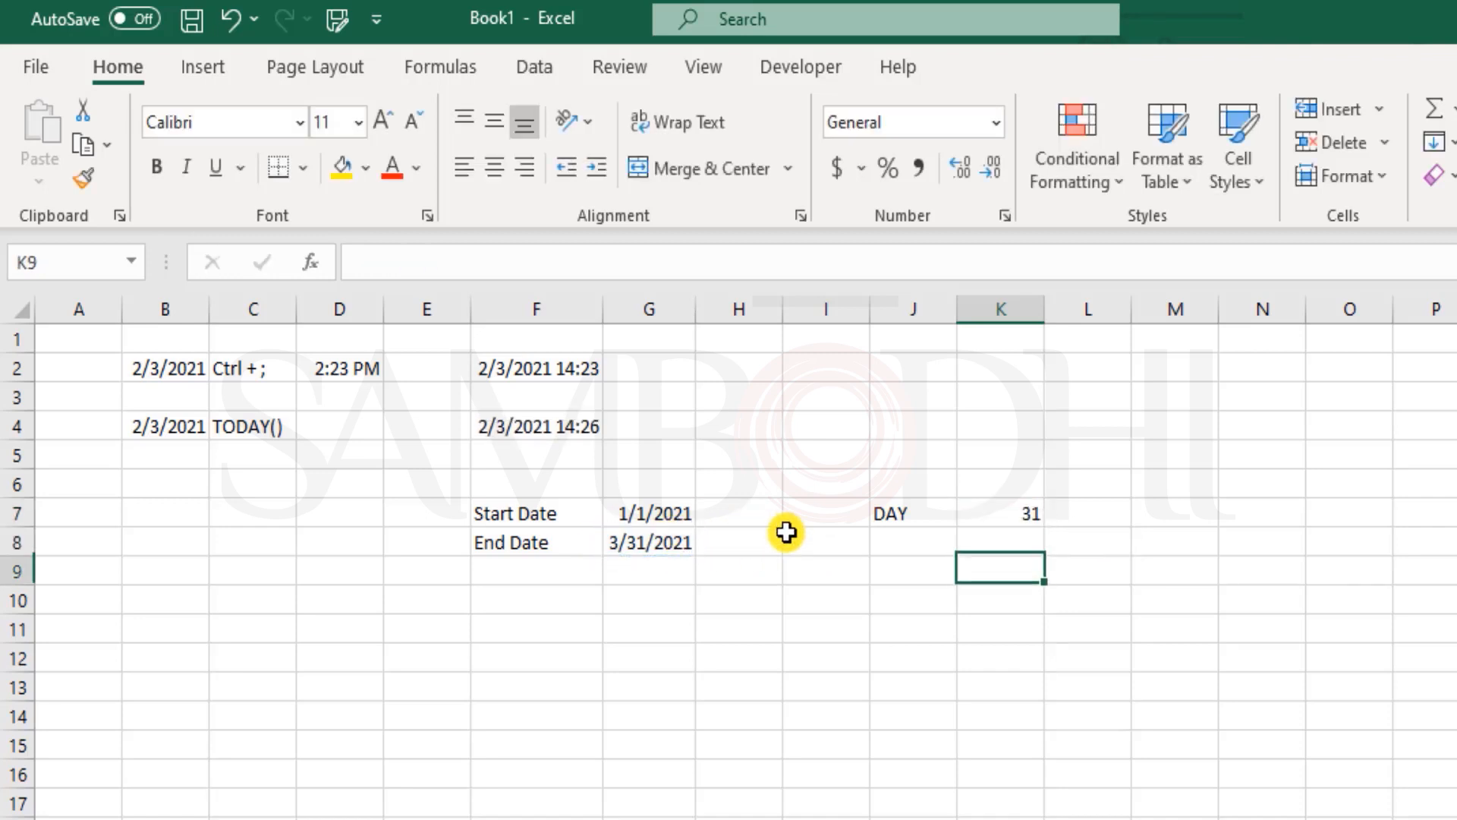
- Enter the number 44123 in cell J9 and format it as Short Date
key("Left")
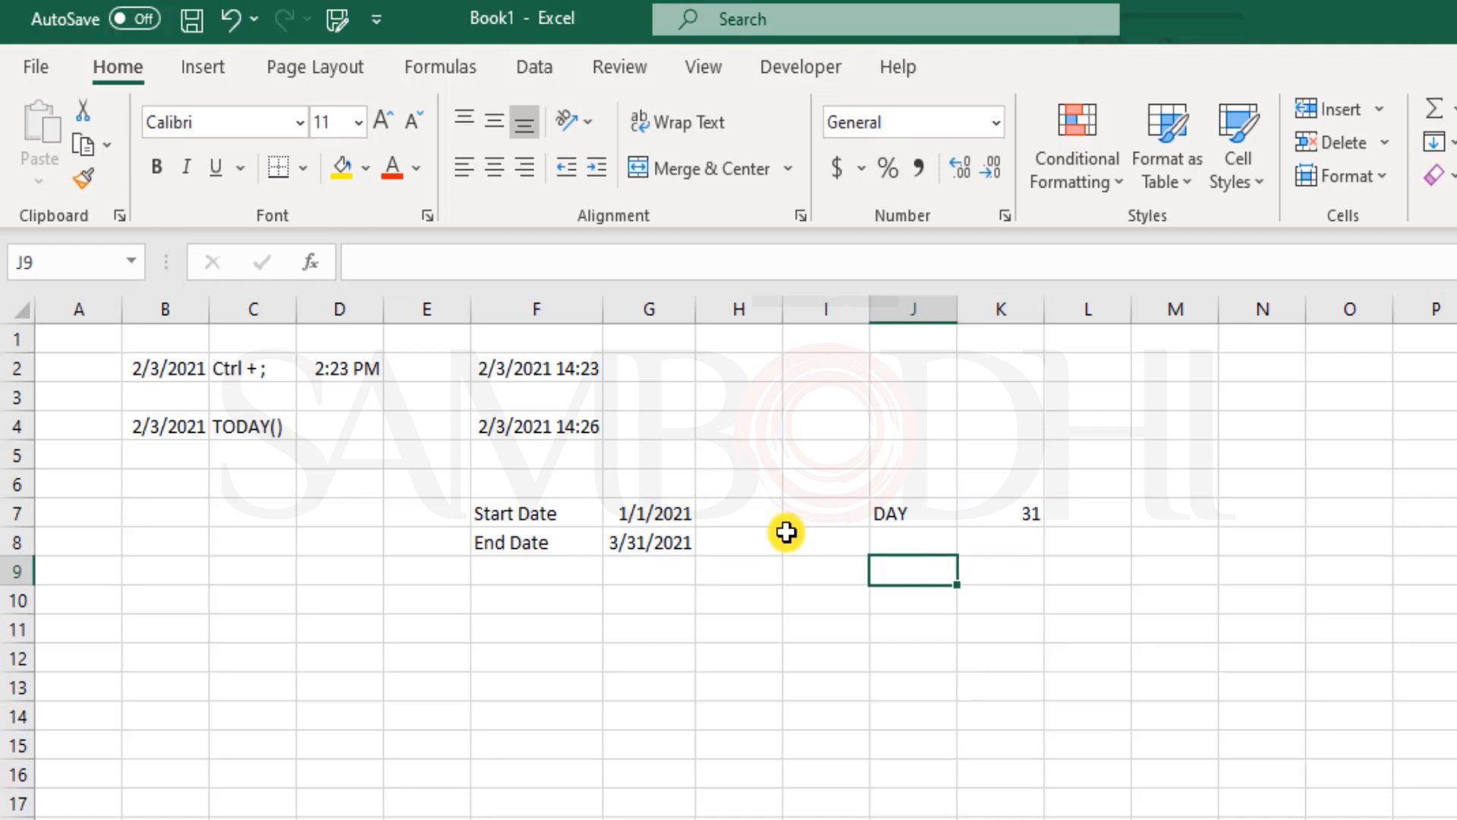
type("44")
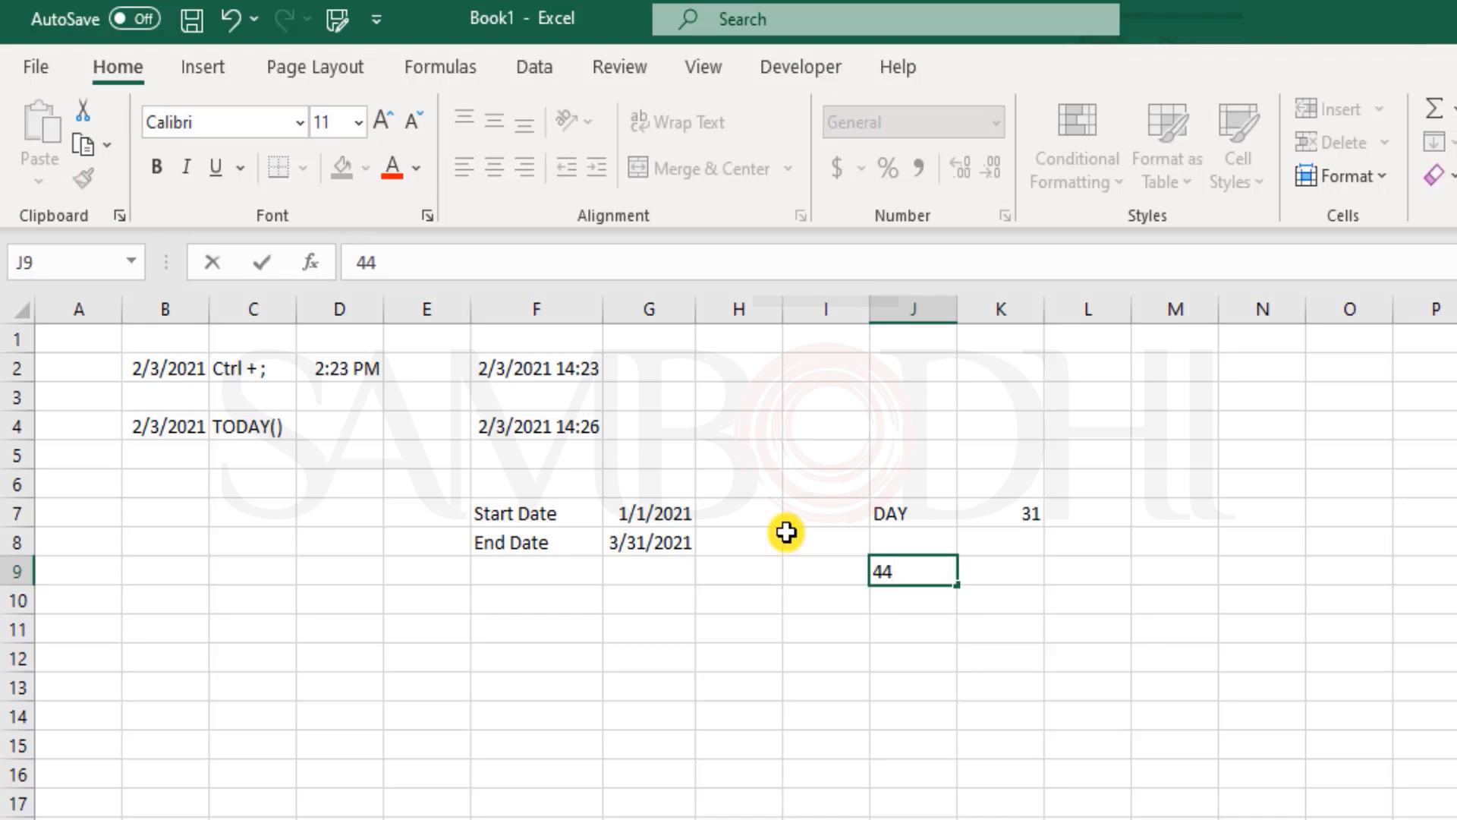
key("Return")
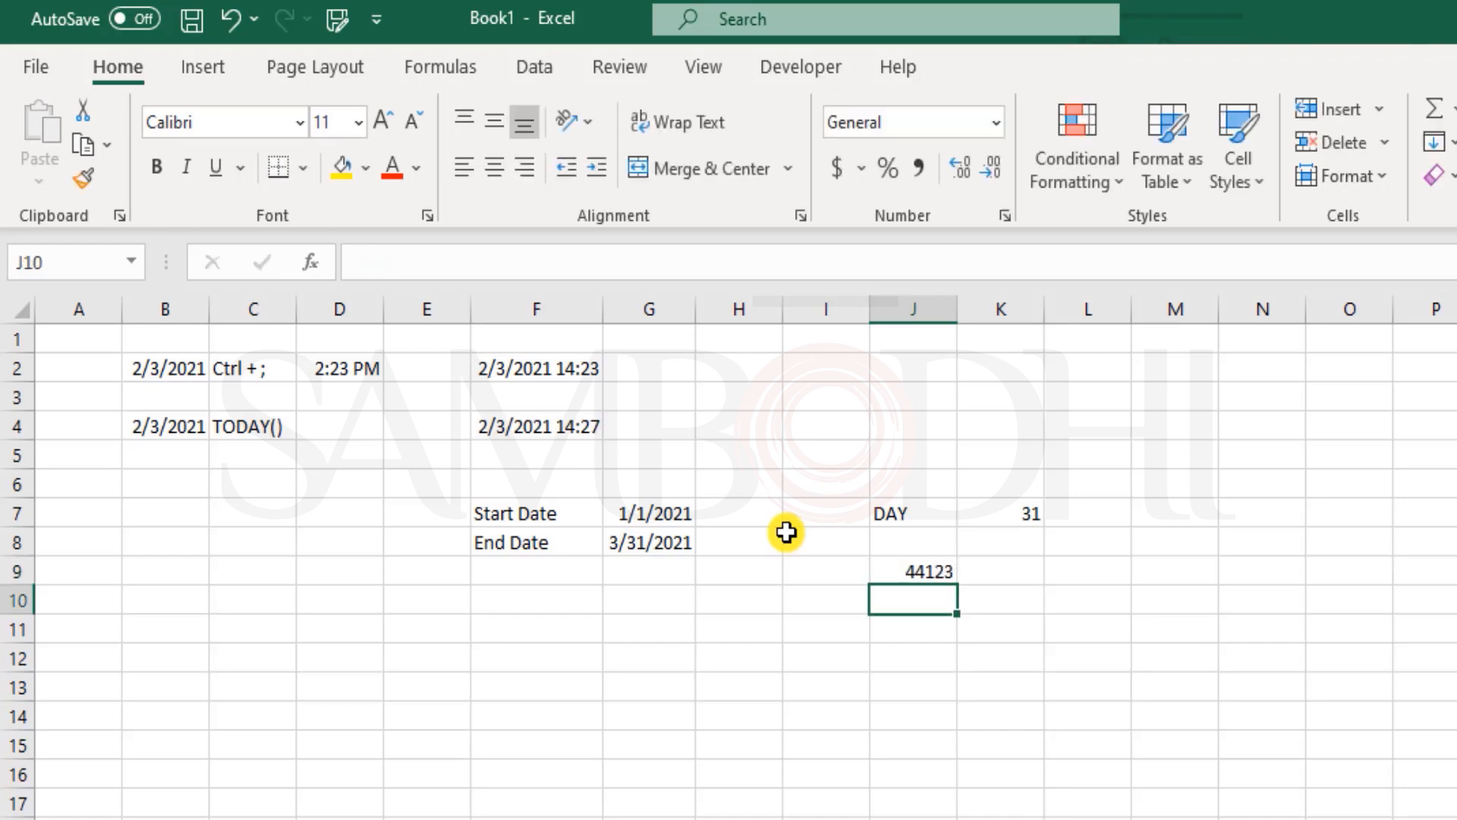
key("Up")
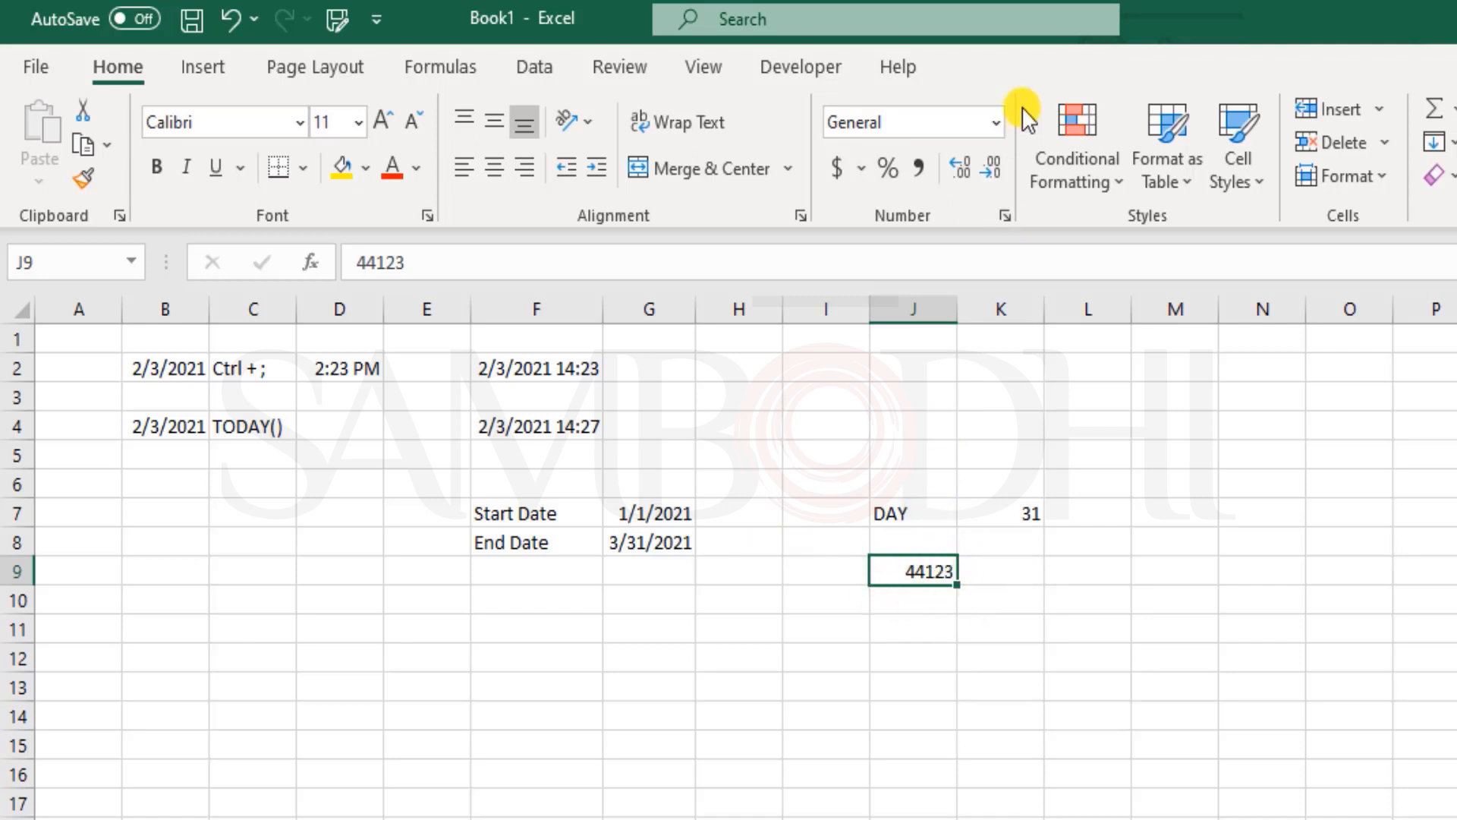
left_click(991, 135)
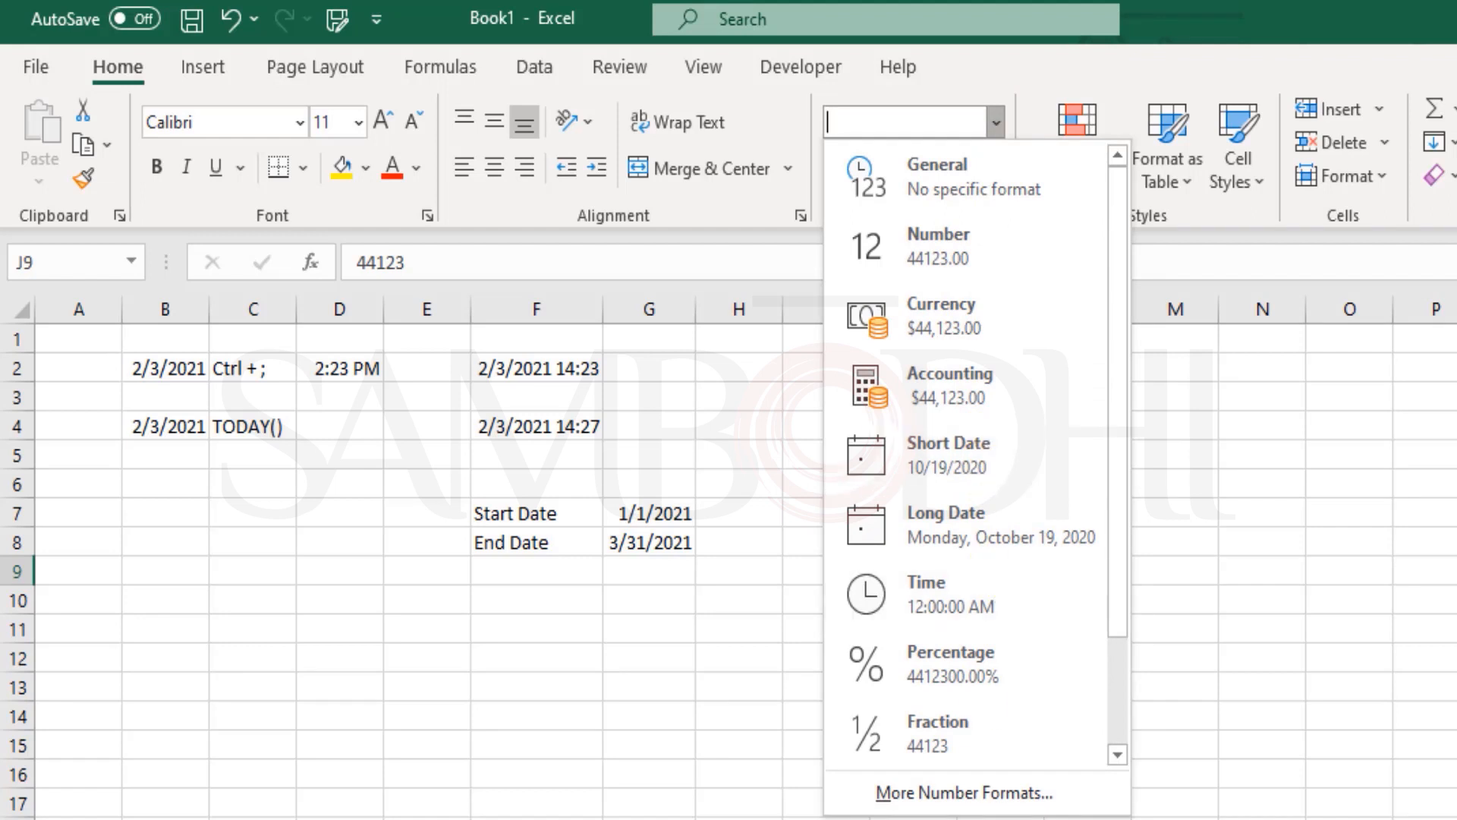
left_click(974, 458)
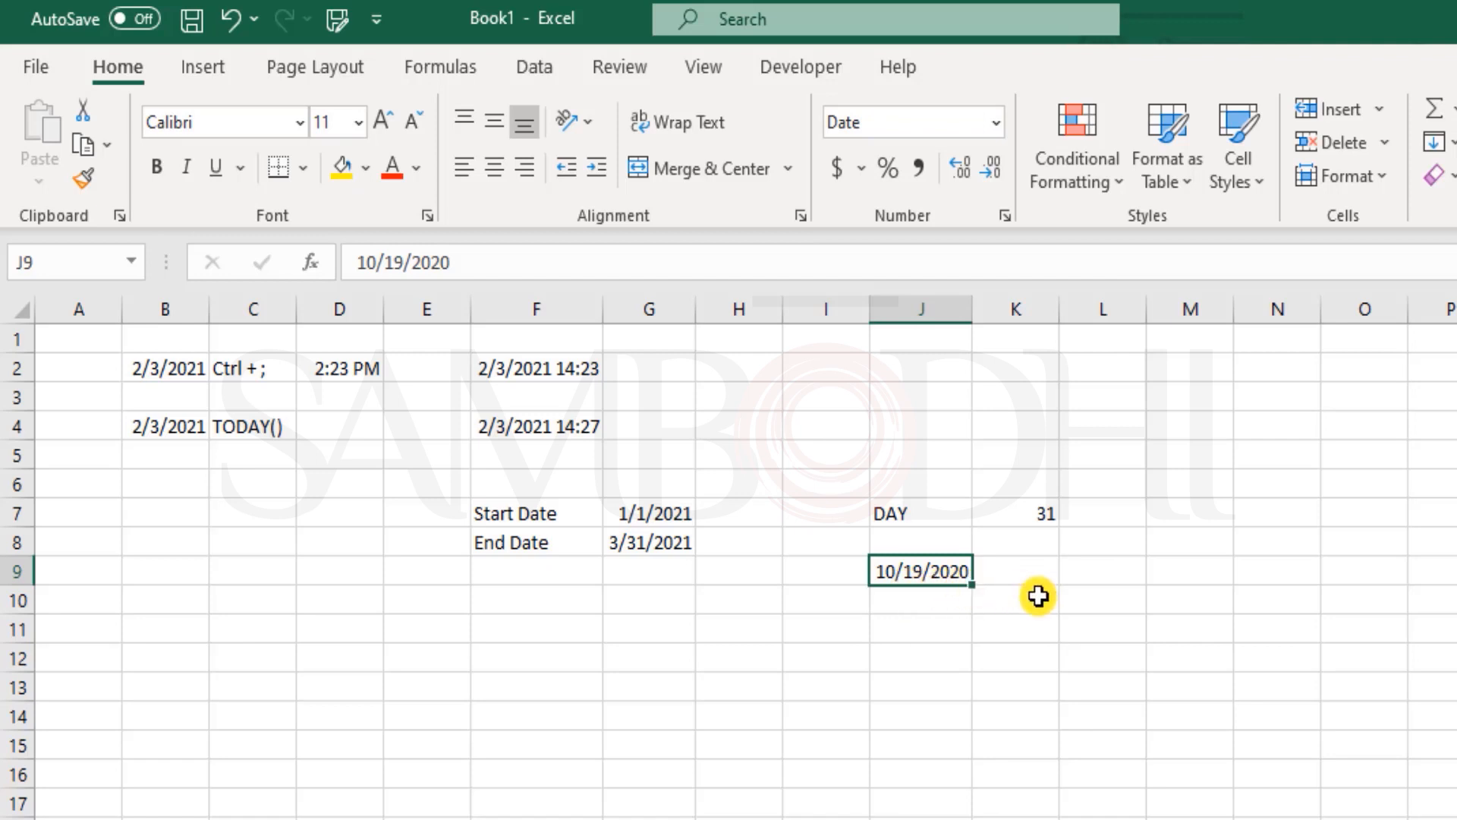
- Enter the number 123456 in cell J11 and apply the day-month-year date format to it
left_click(932, 629)
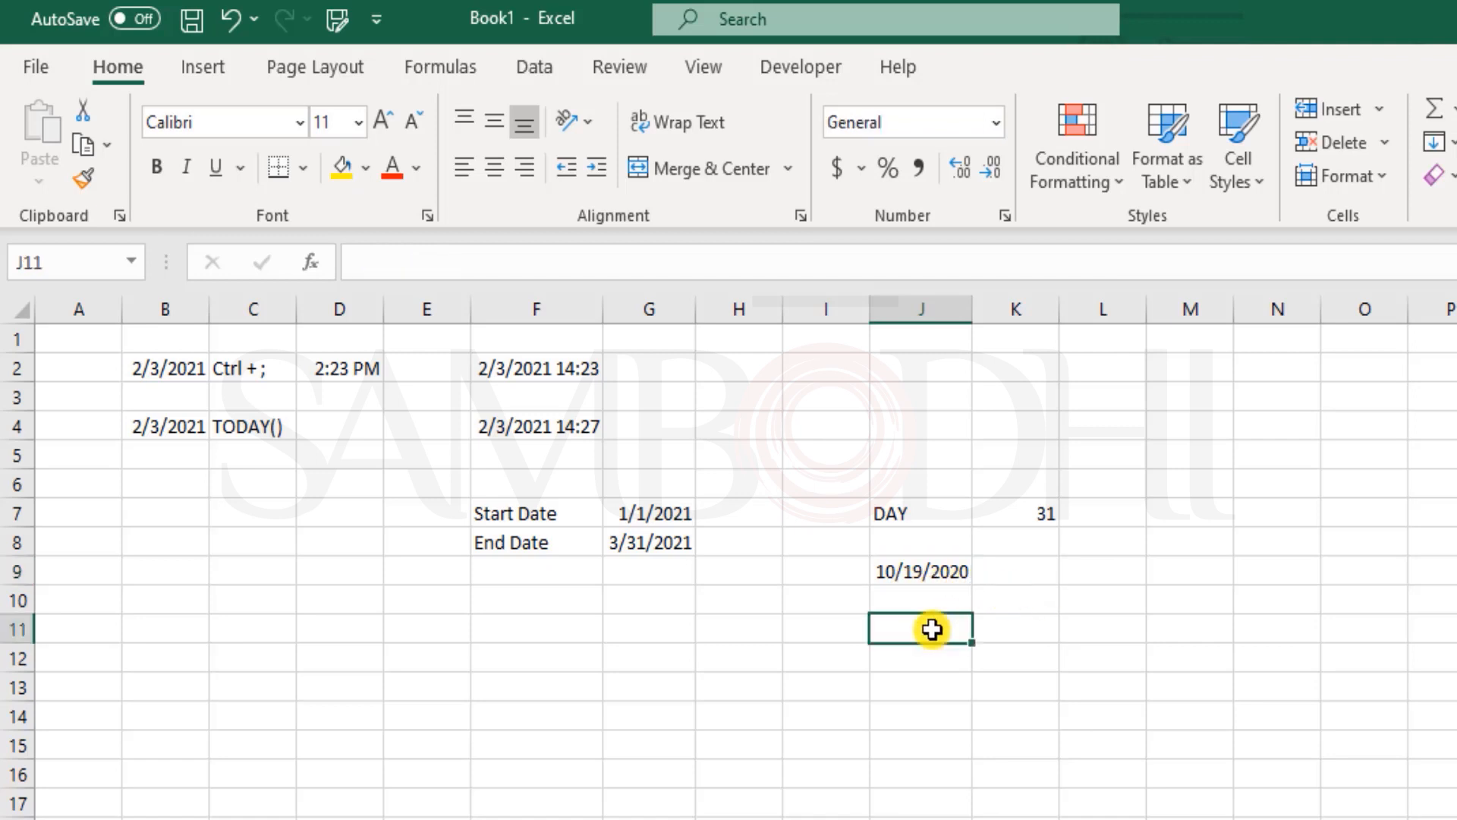
type("1234")
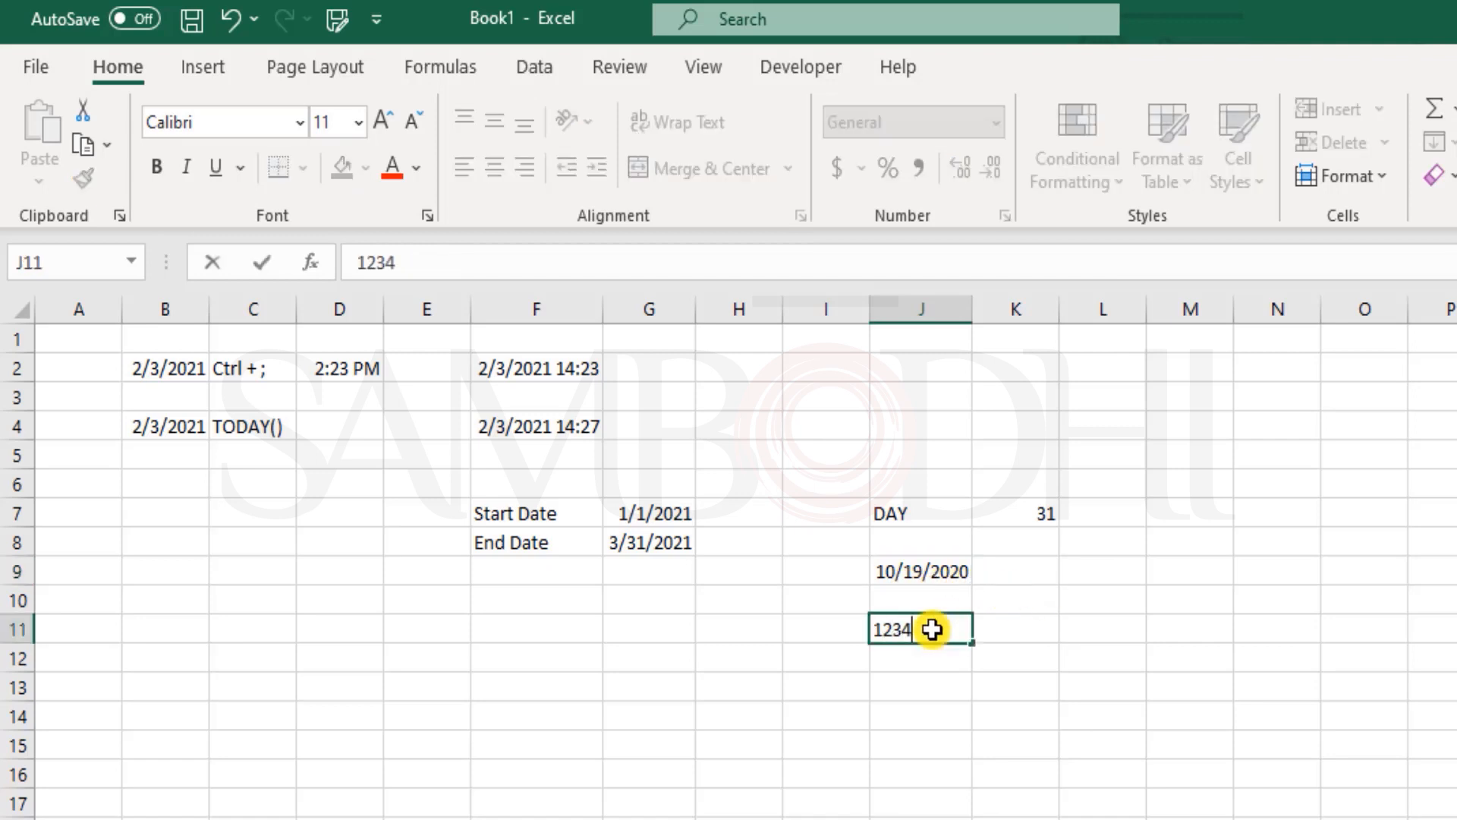
type("56")
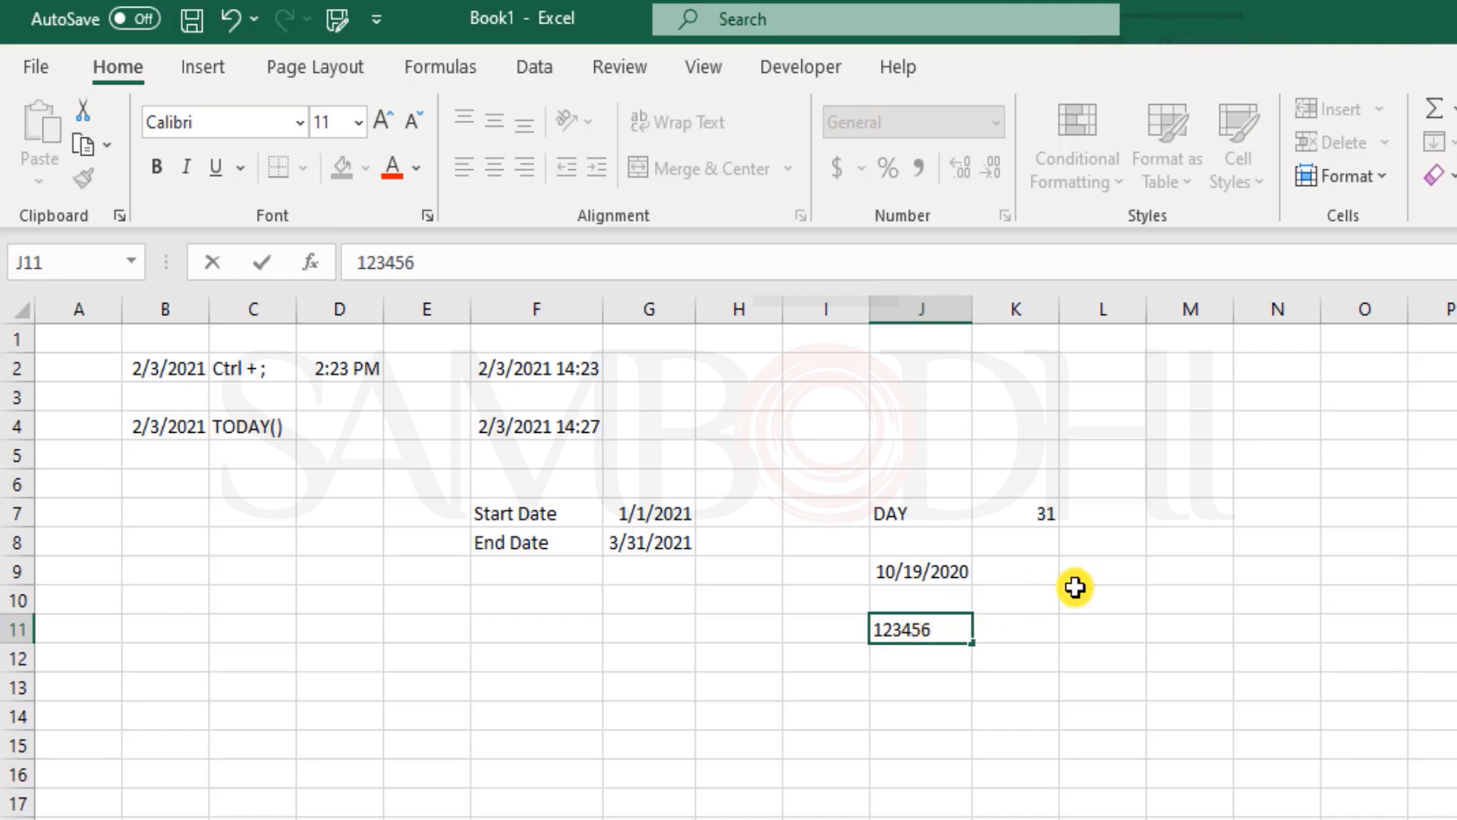
left_click(1102, 621)
left_click(946, 630)
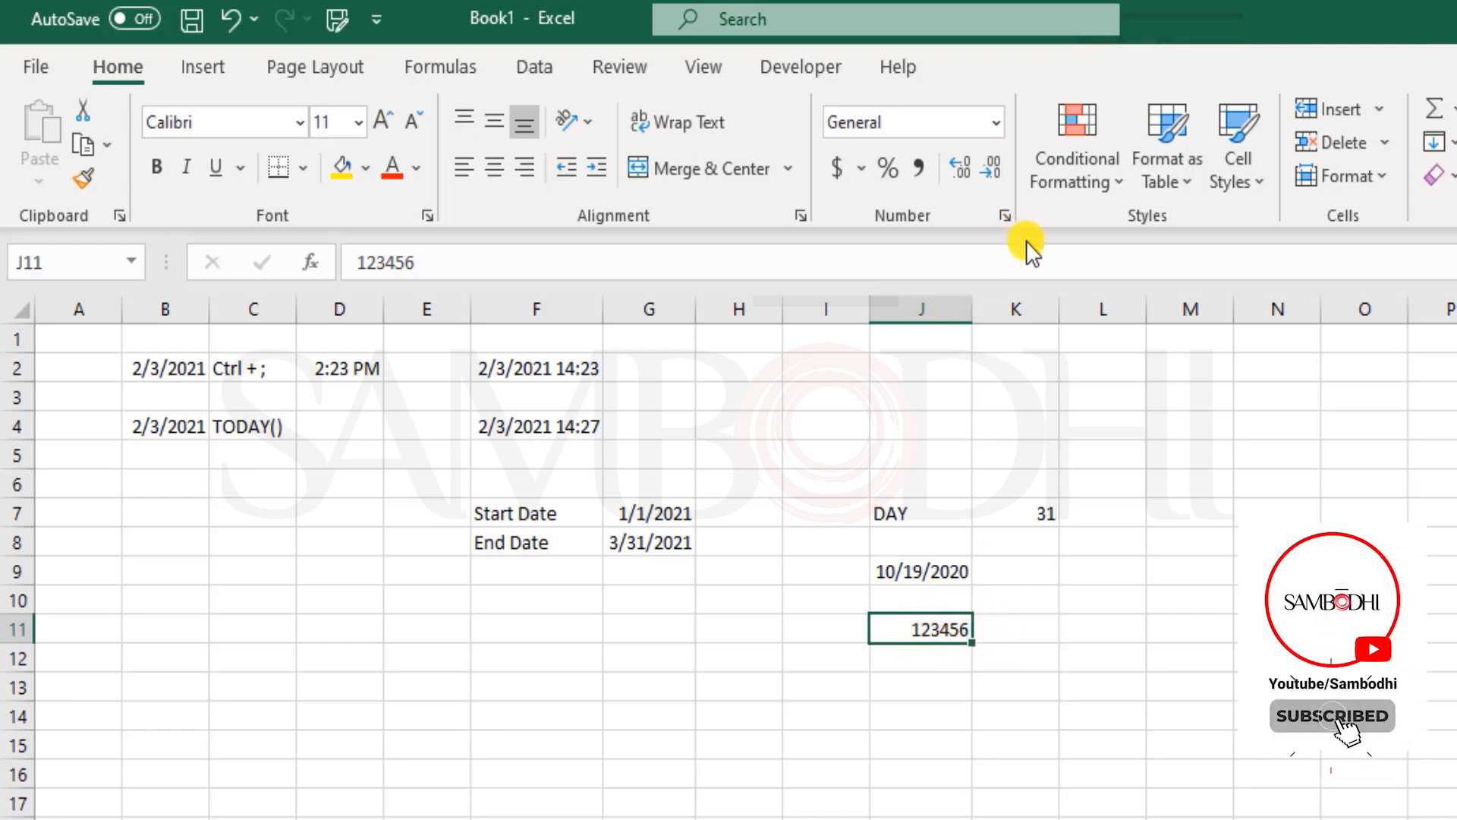
key("ctrl+shift+3")
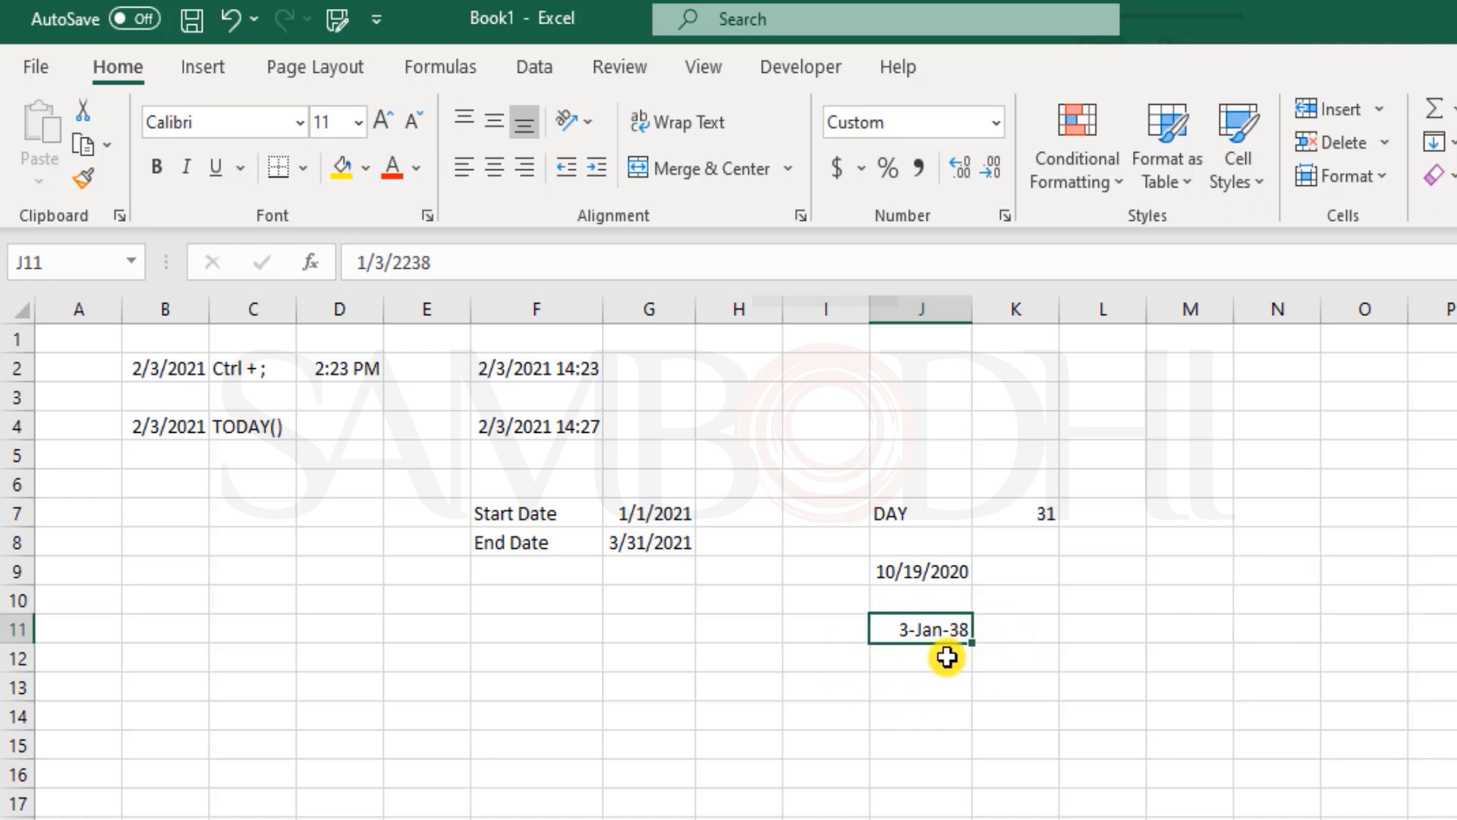
- Re-enter 123456 in the date-formatted cell J11 and switch it to the Number format
type("123456")
key("Return")
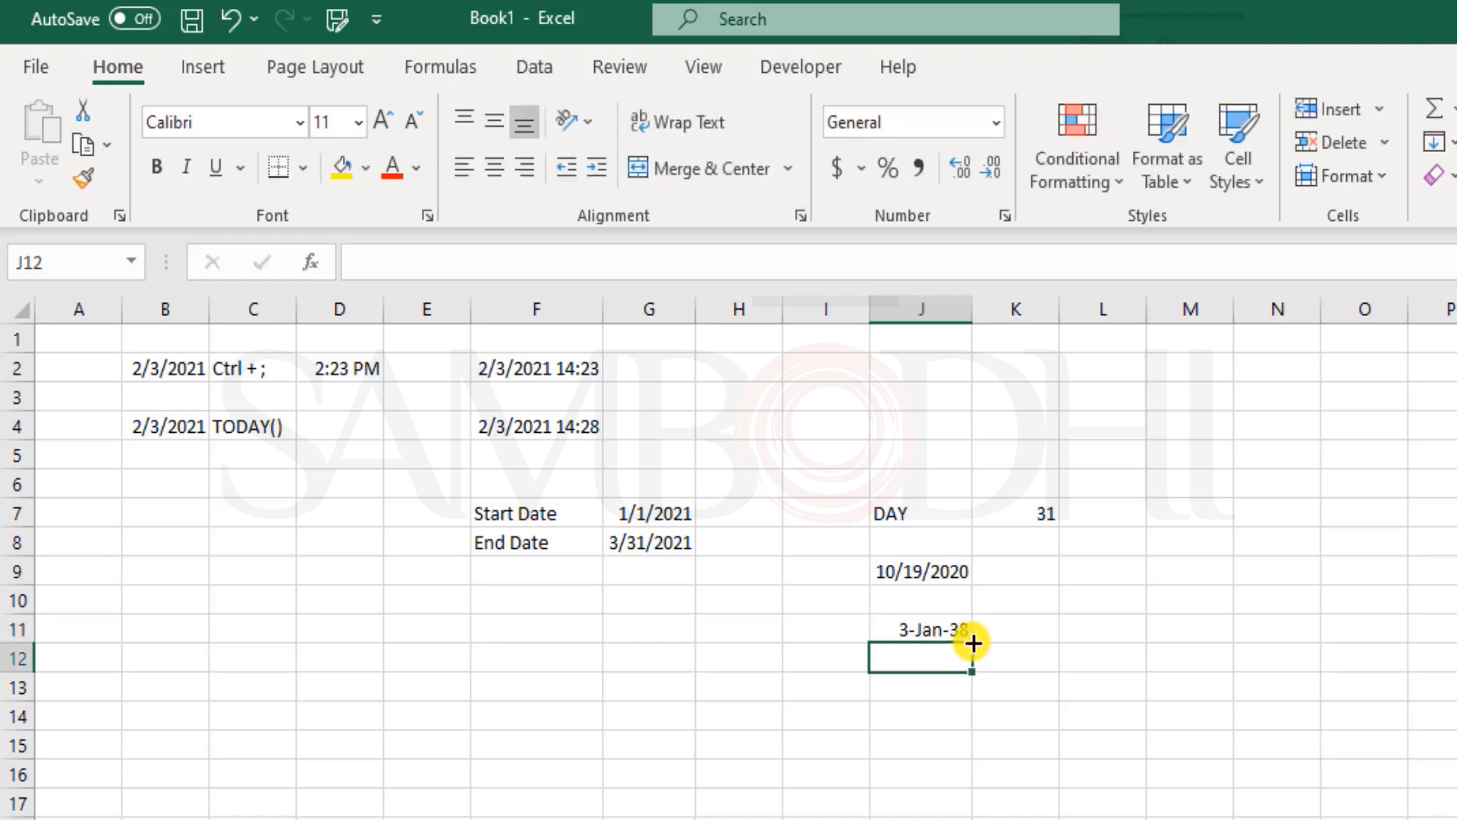
left_click(955, 627)
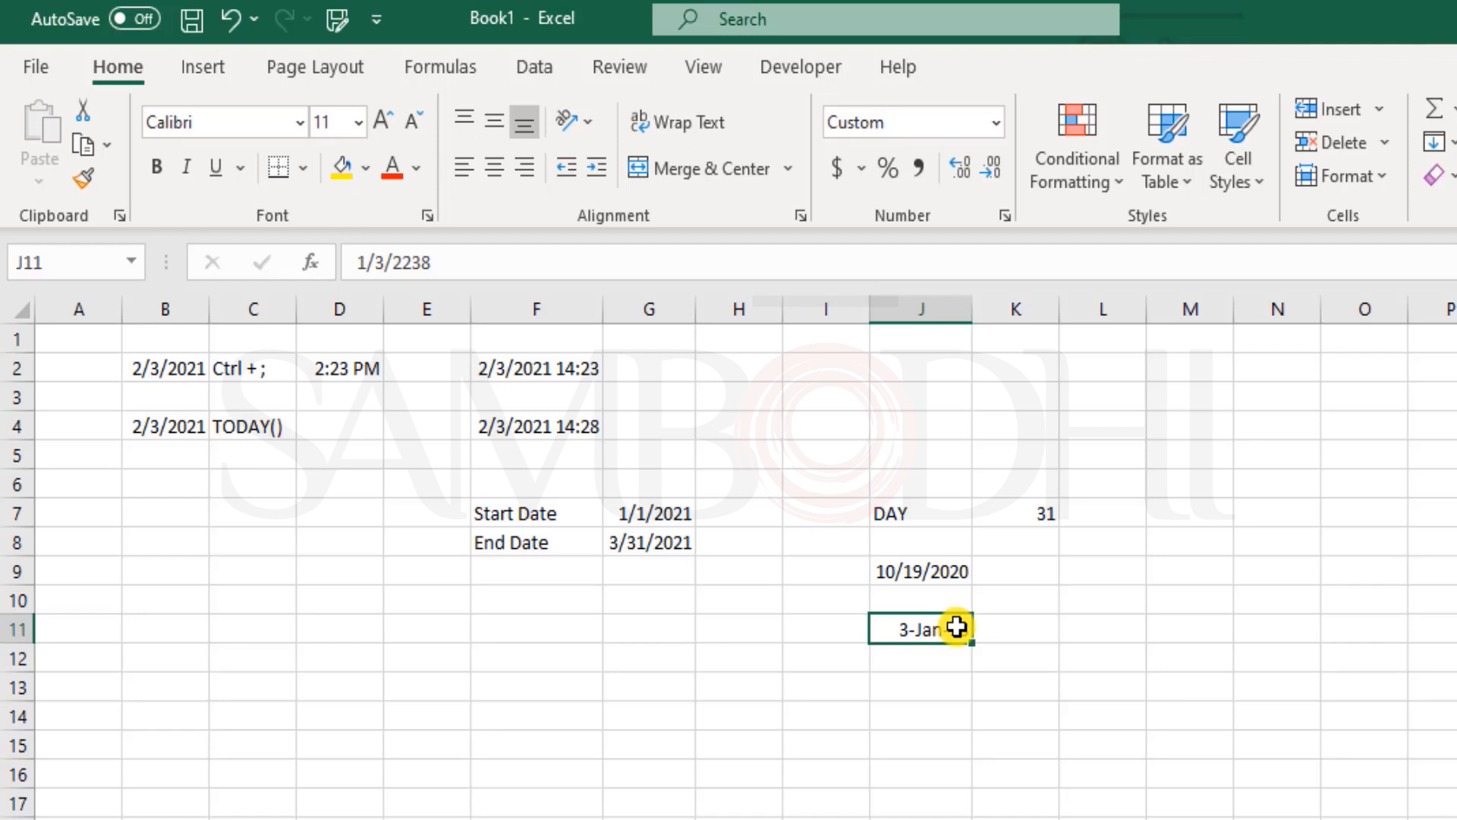
left_click(996, 121)
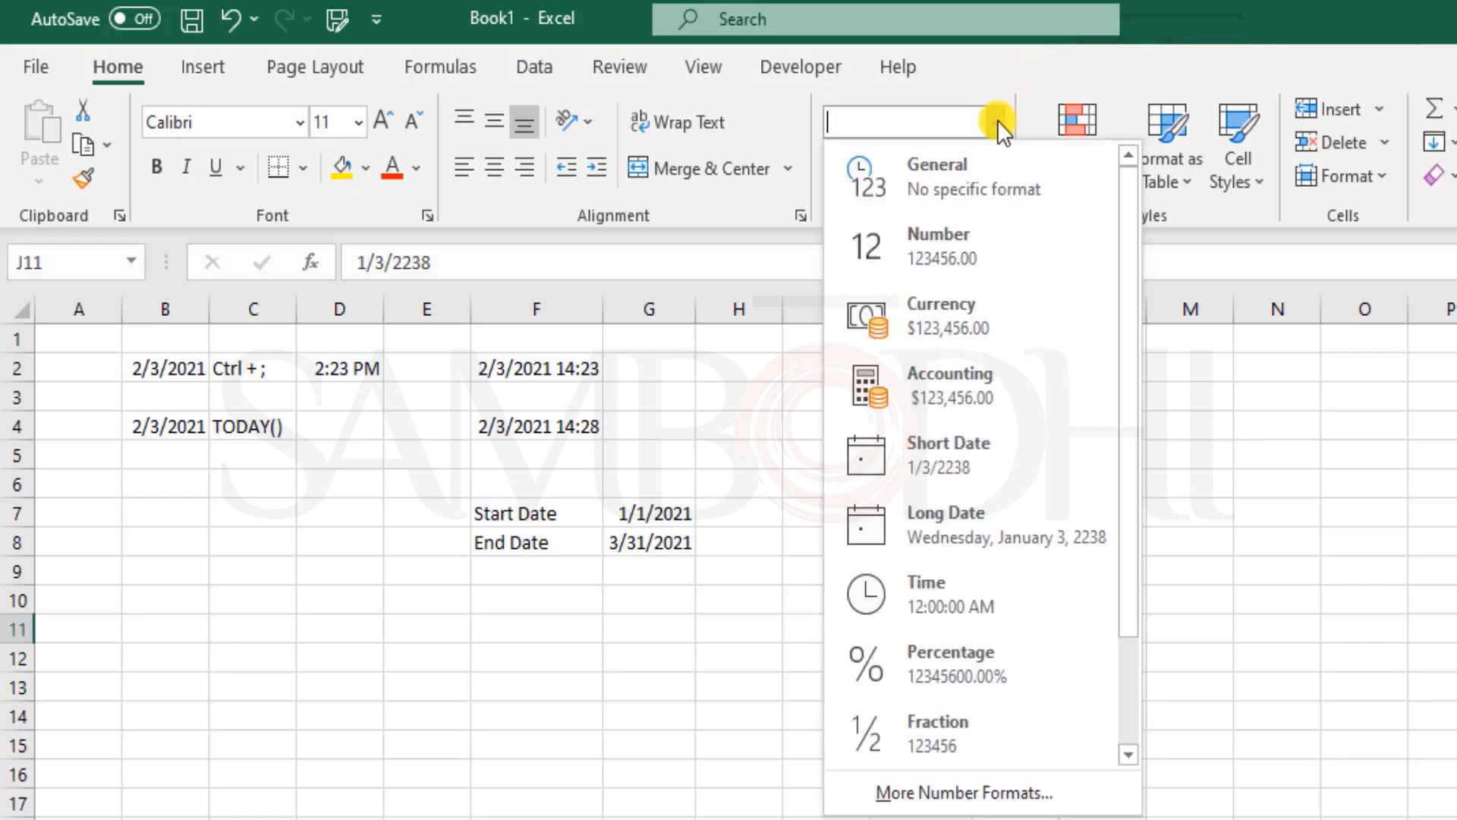
left_click(995, 242)
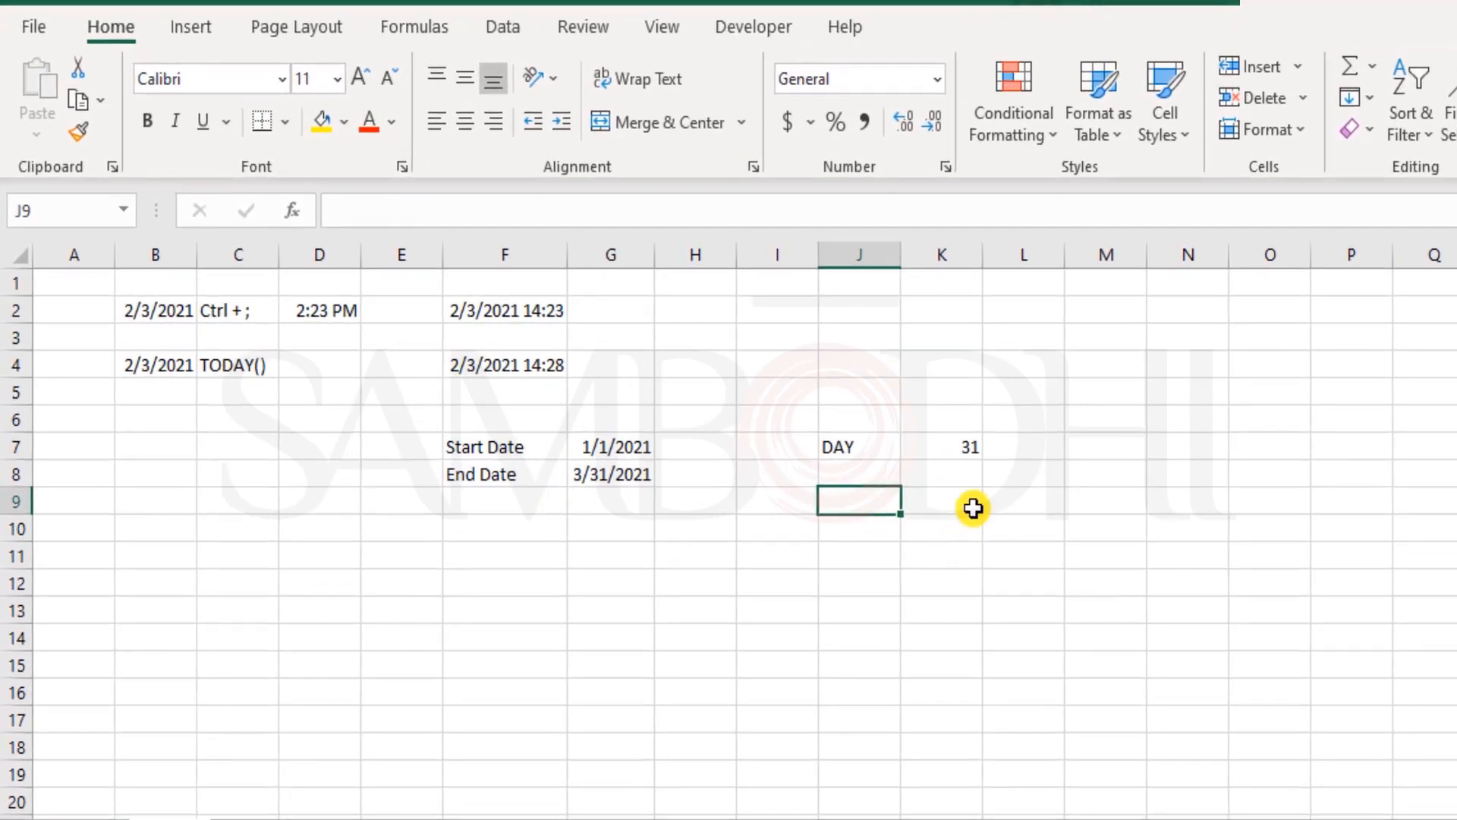
- Inspect the DAY formula in K7 and the cell it references, leaving it unedited
left_click(970, 448)
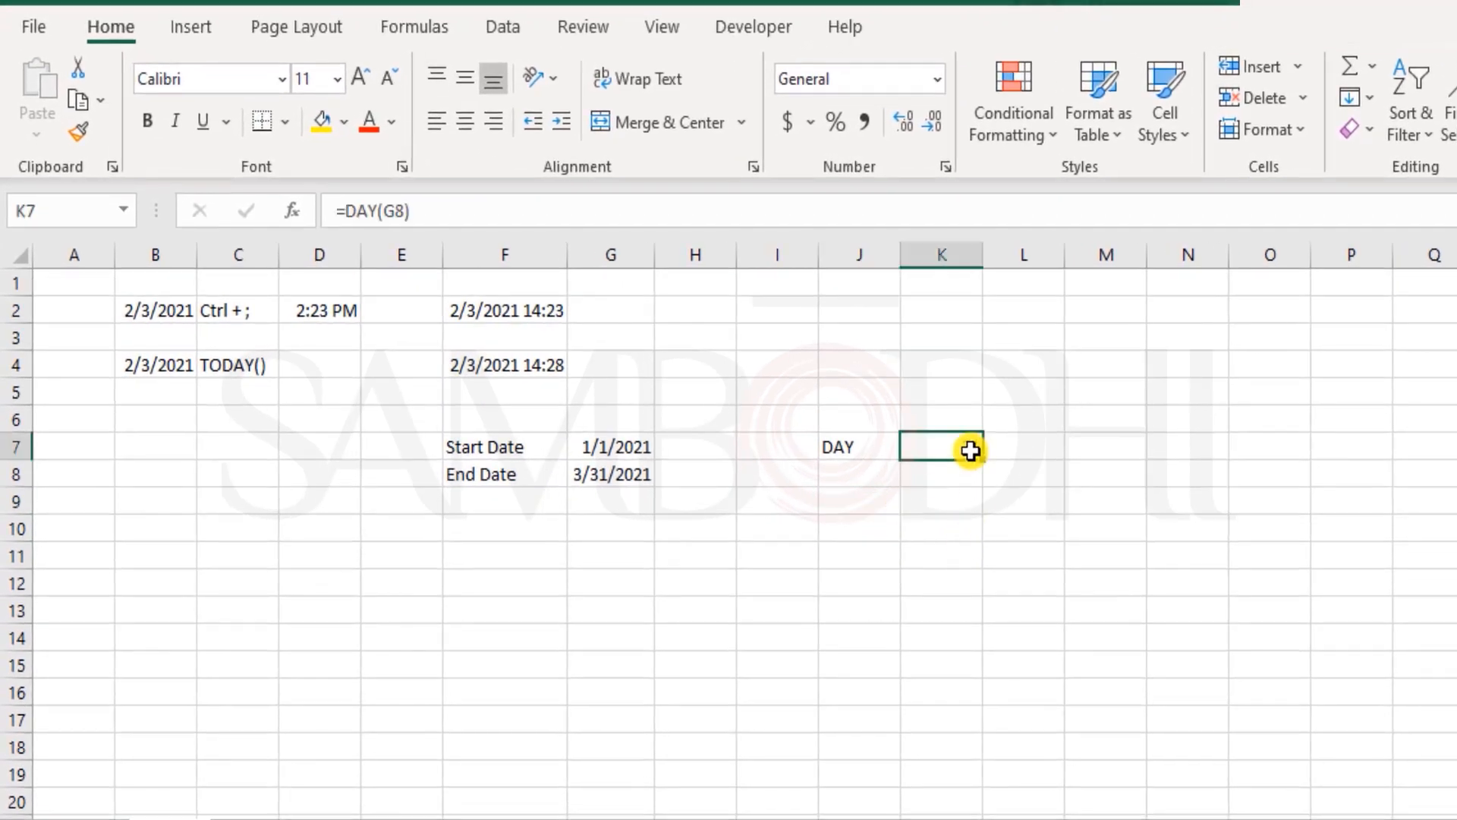
double_click(970, 449)
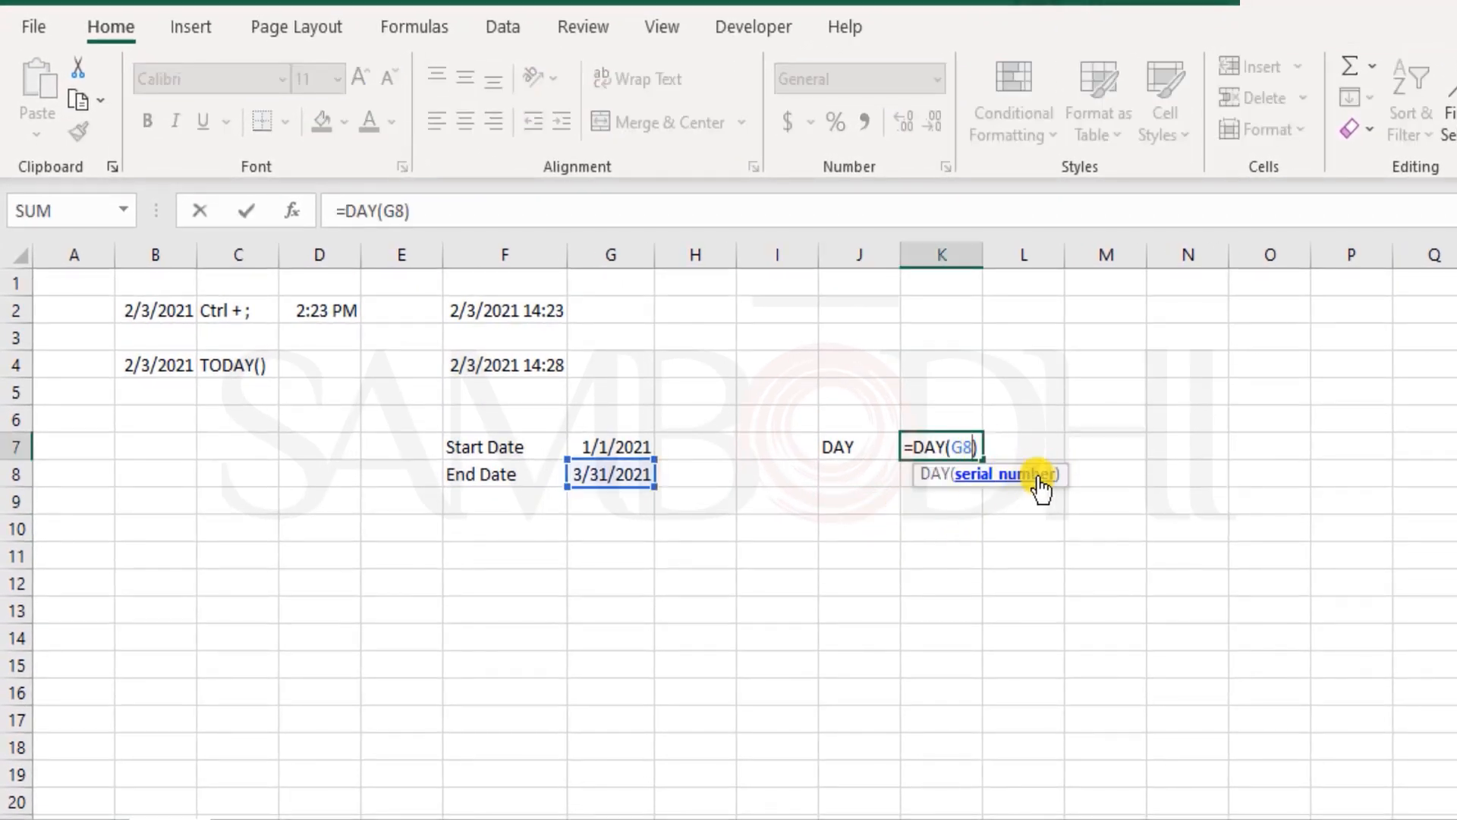
key("Escape")
- Enter the label "MONTH" in cell J8, below the DAY label
left_click(949, 473)
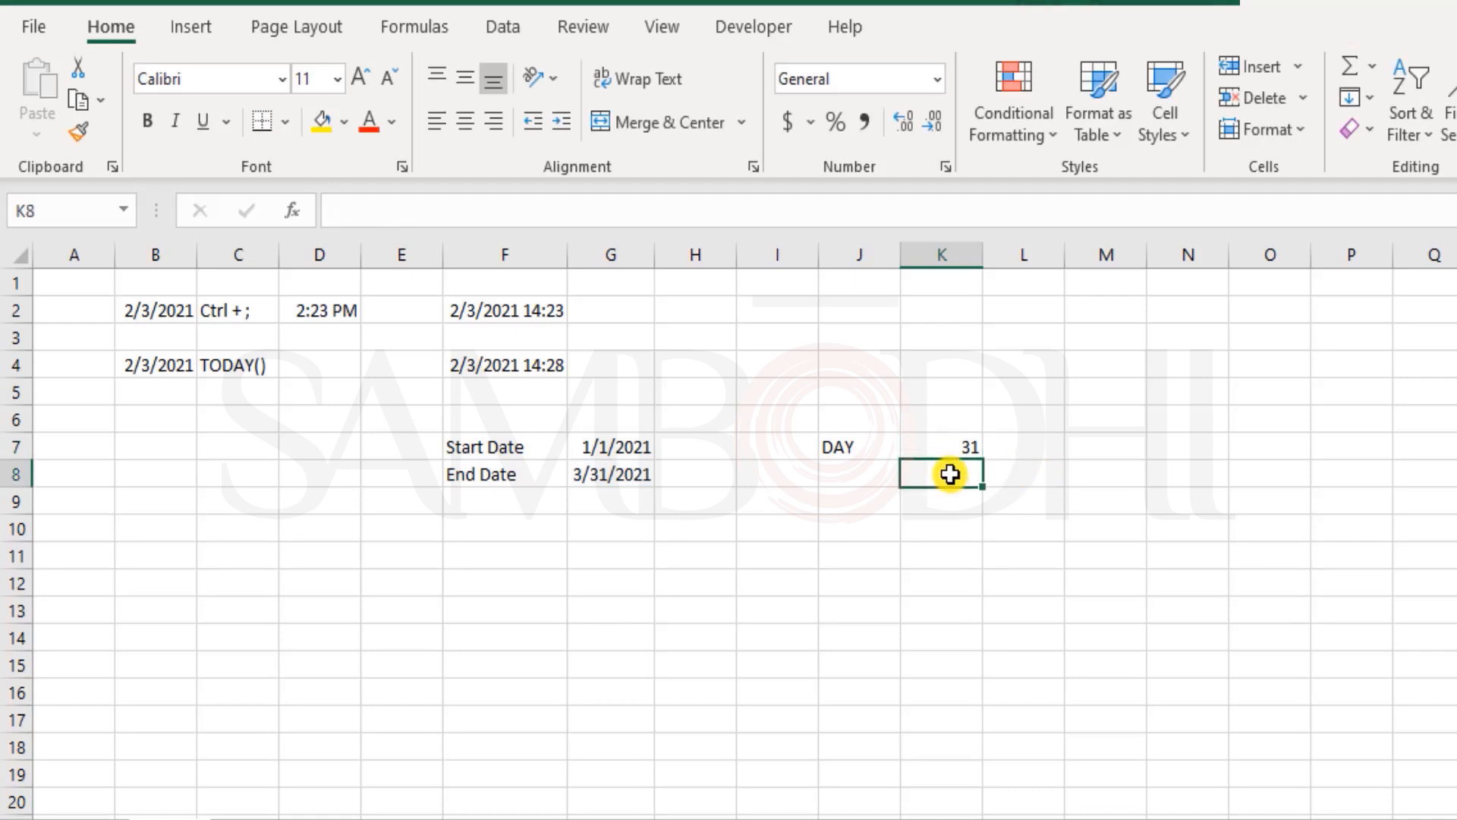
key("Left")
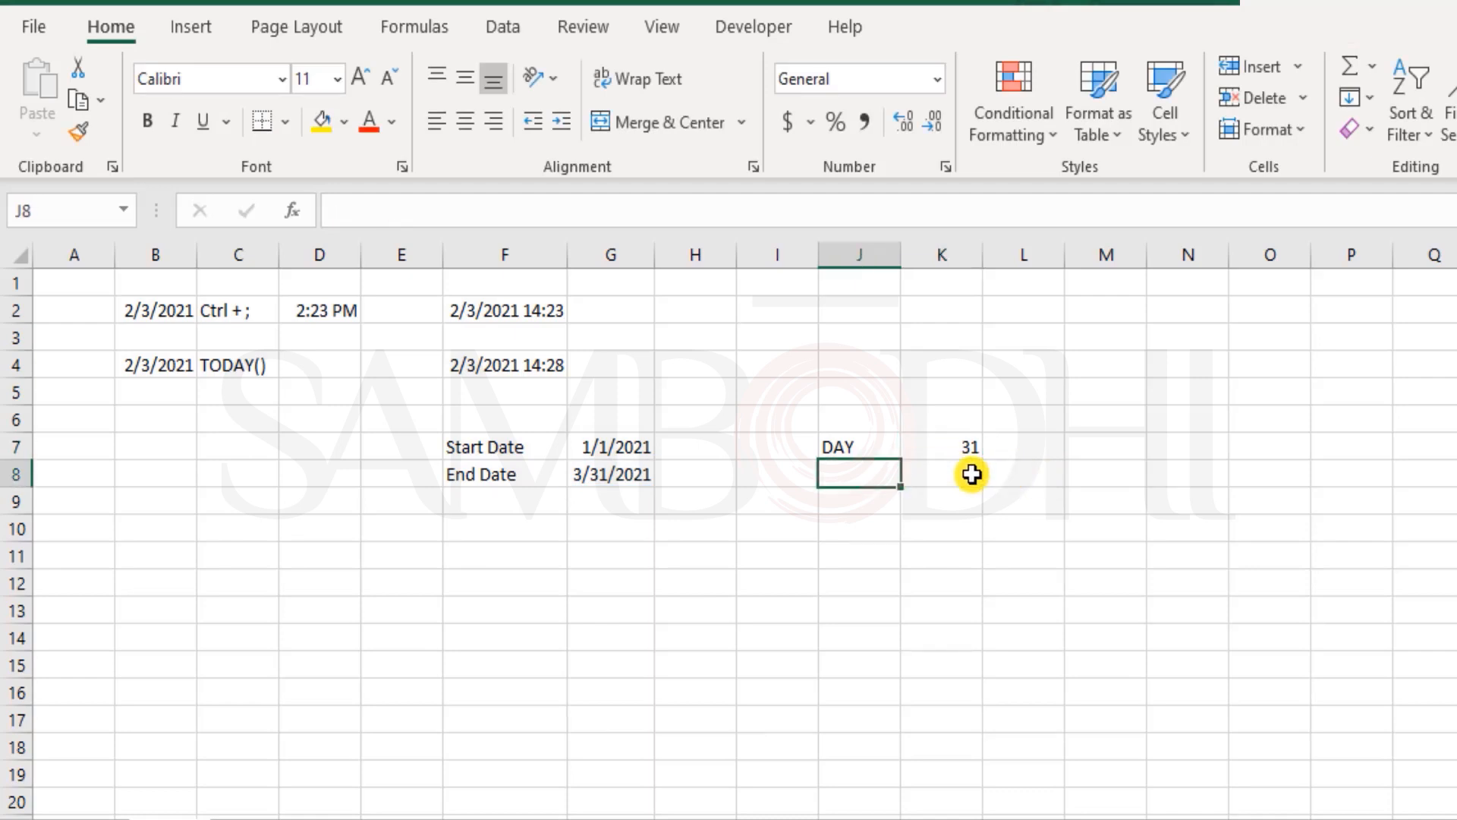
type("MOT")
key("BackSpace")
type("NTH")
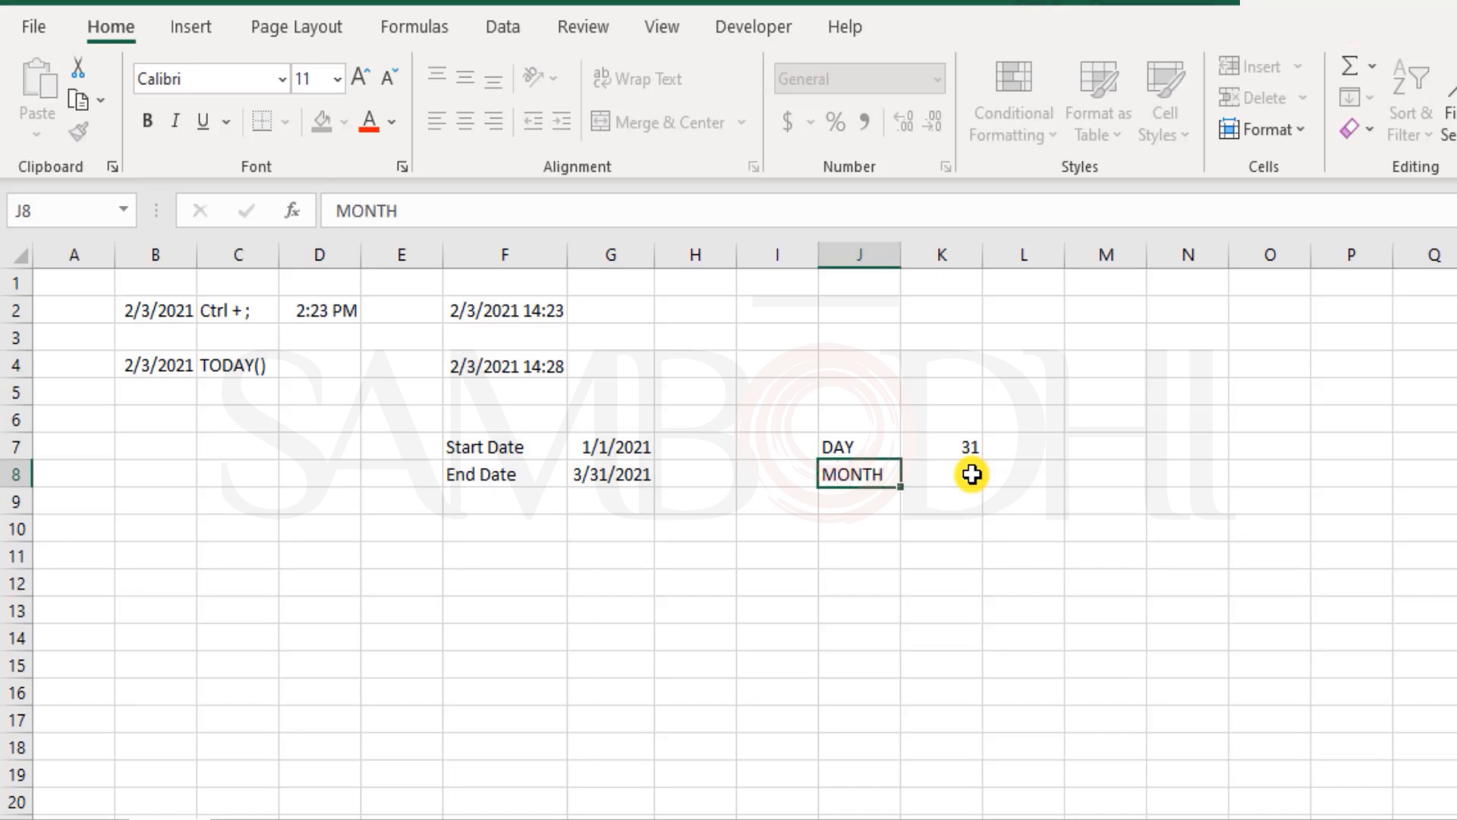
key("ctrl+Return")
- Enter the formula =MONTH(G8) in cell K8 to extract the month from the end date
left_click(972, 475)
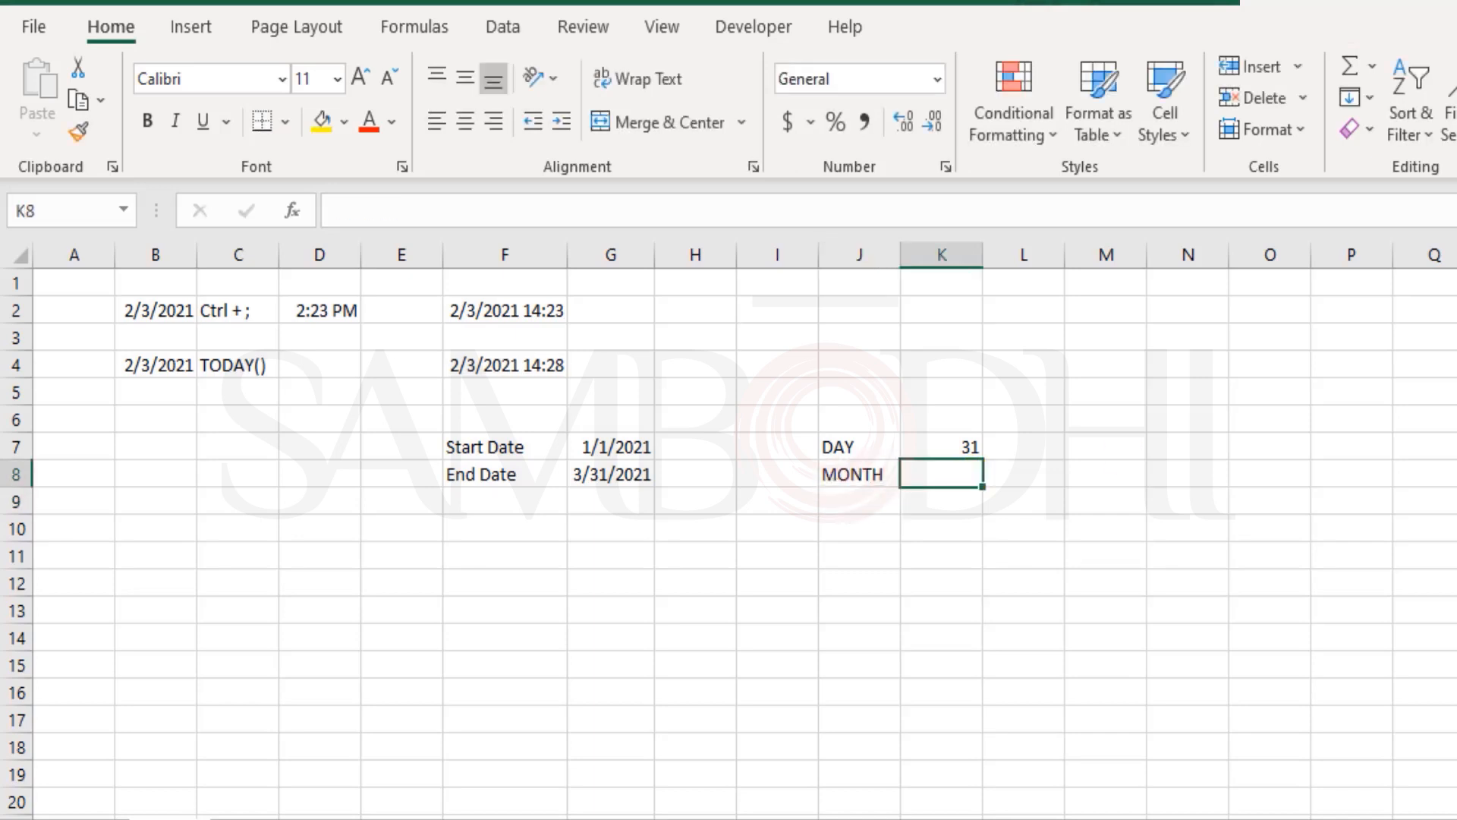
type("=mon")
key("Tab")
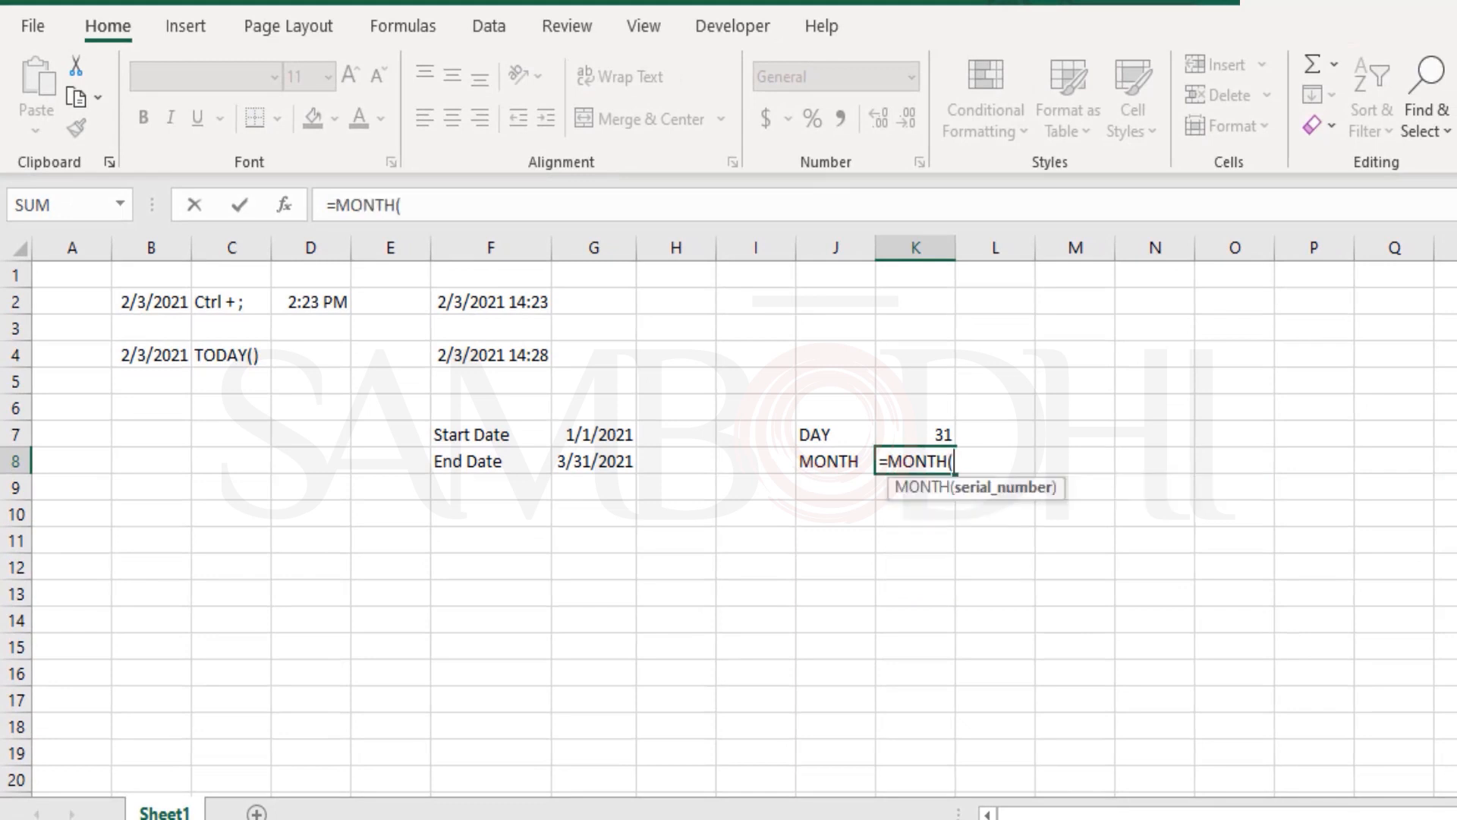
key("Left")
key("Left")
key("Left")
key("Left")
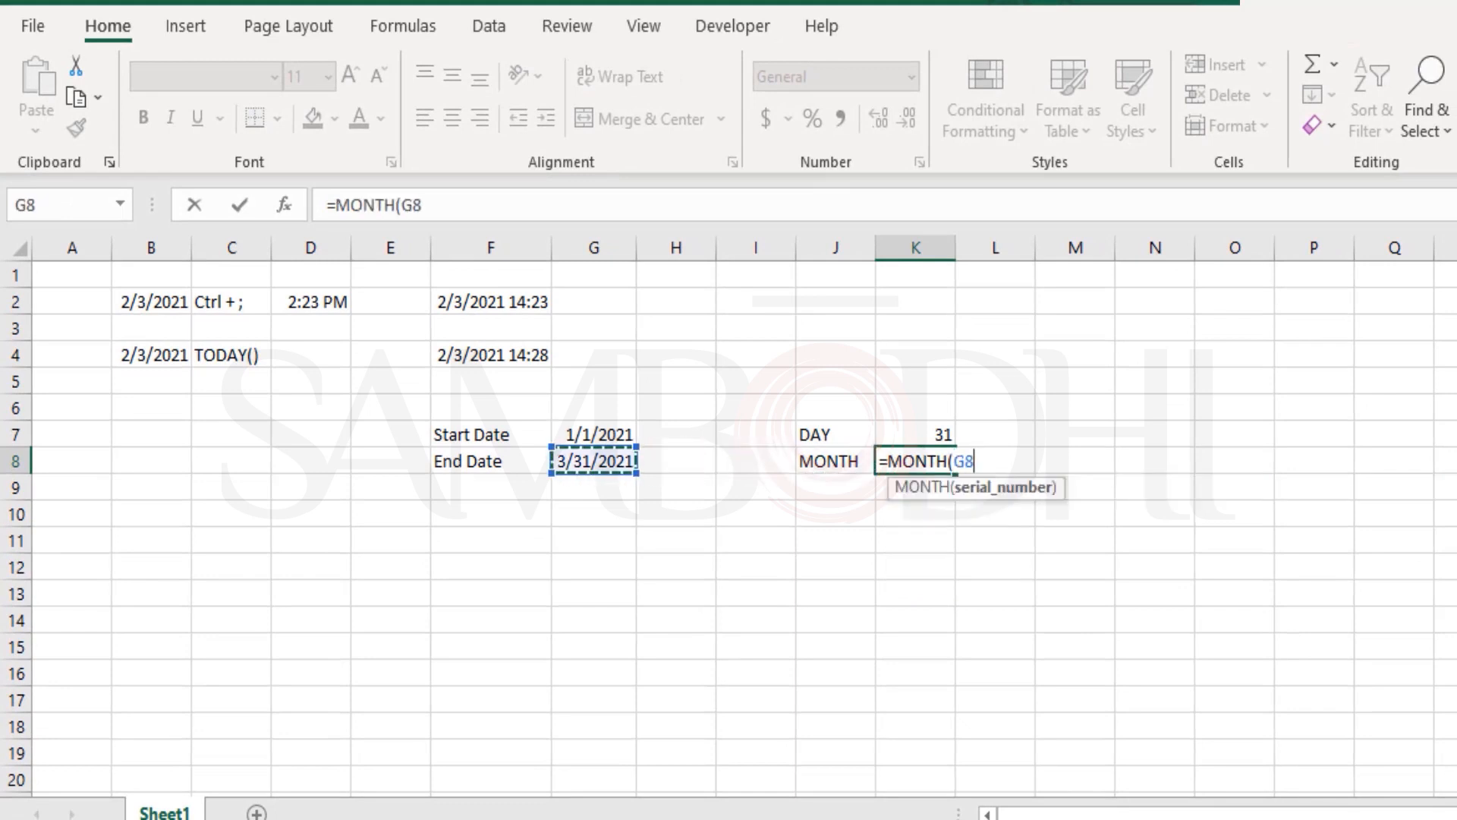
type(")")
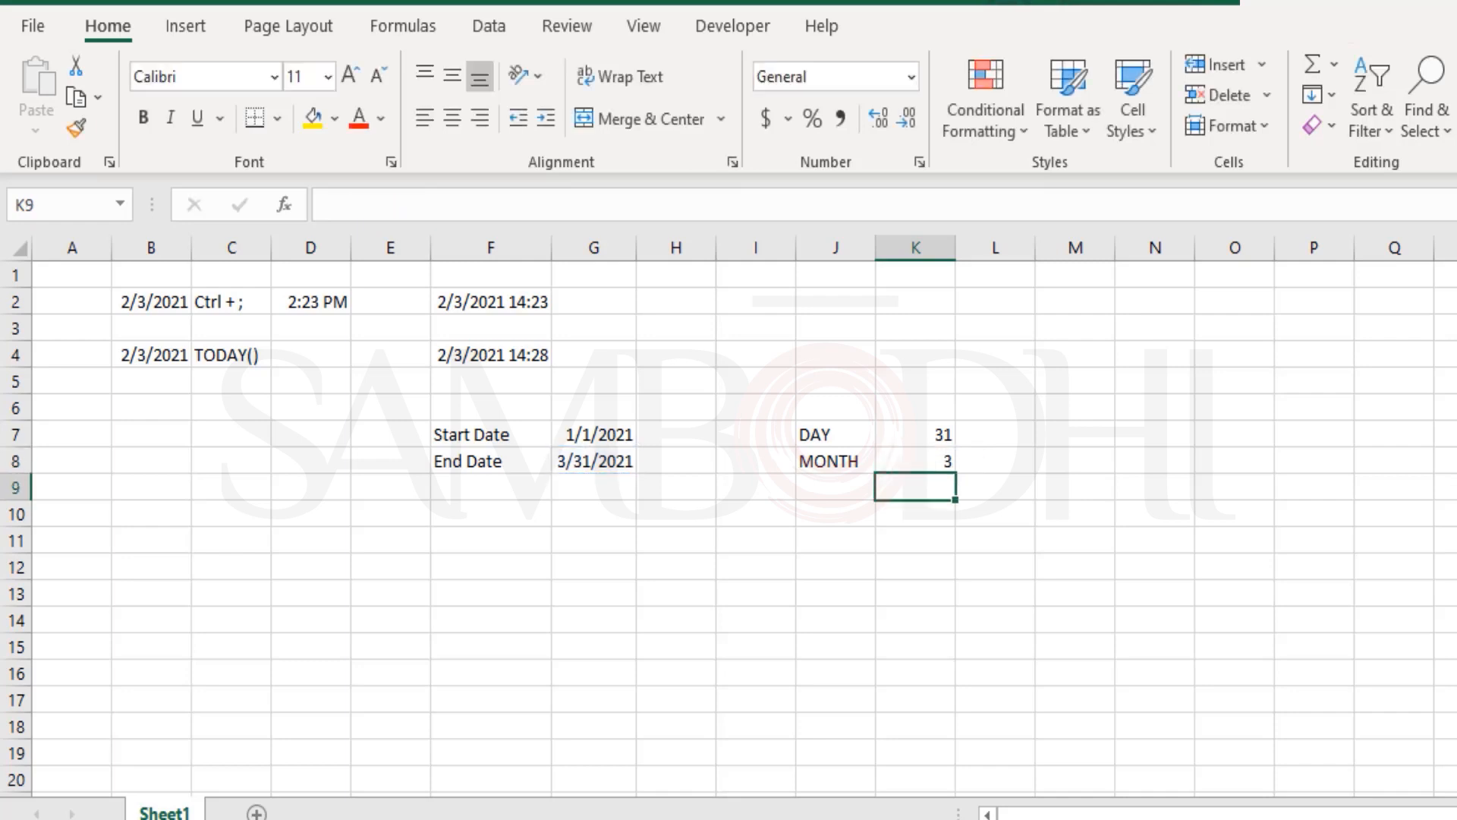
- Enter the label "YEAR" in cell J9, leaving K9 selected for its formula
key("Left")
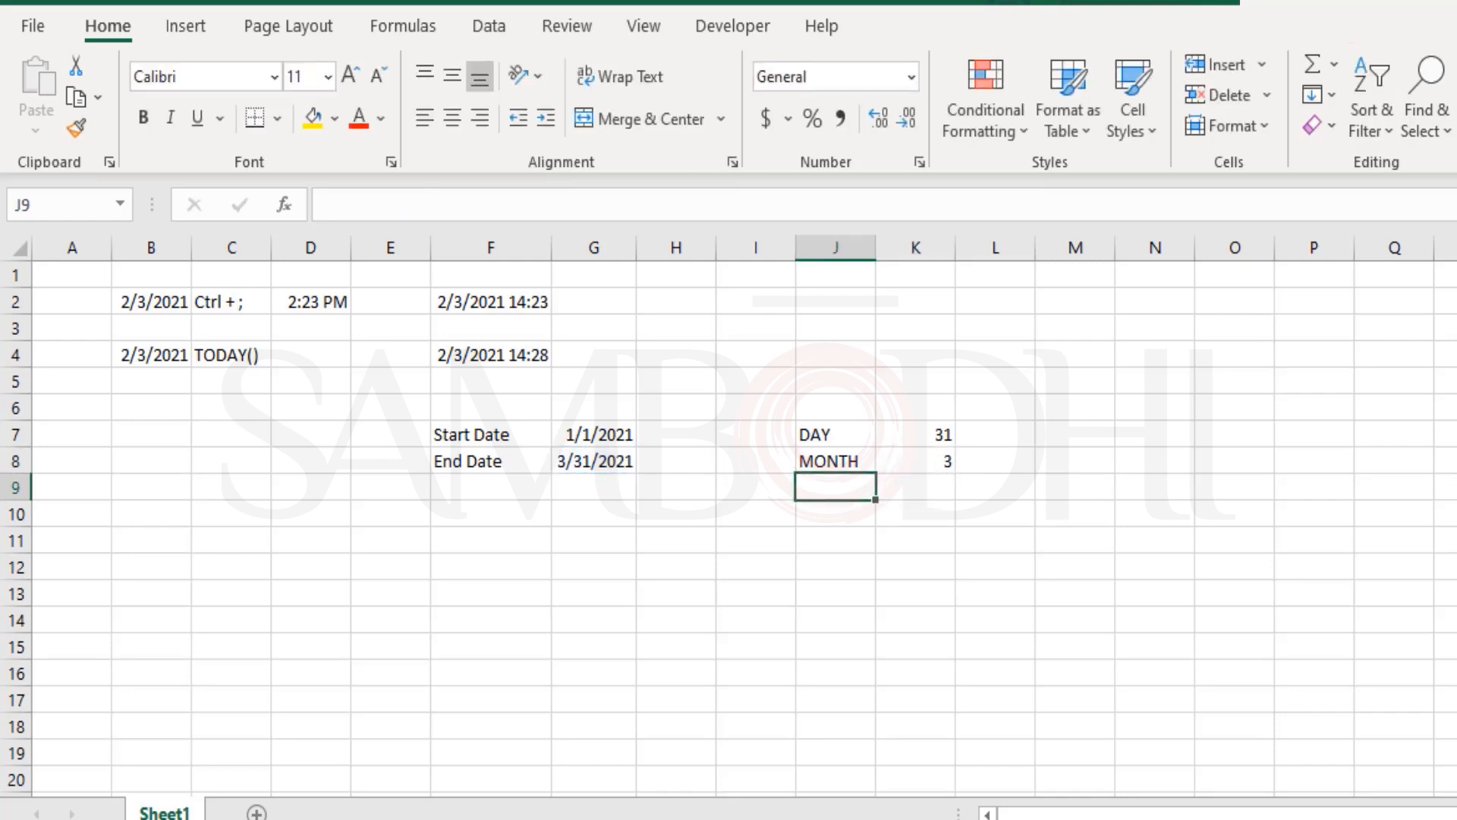
type("YEAR")
key("Right")
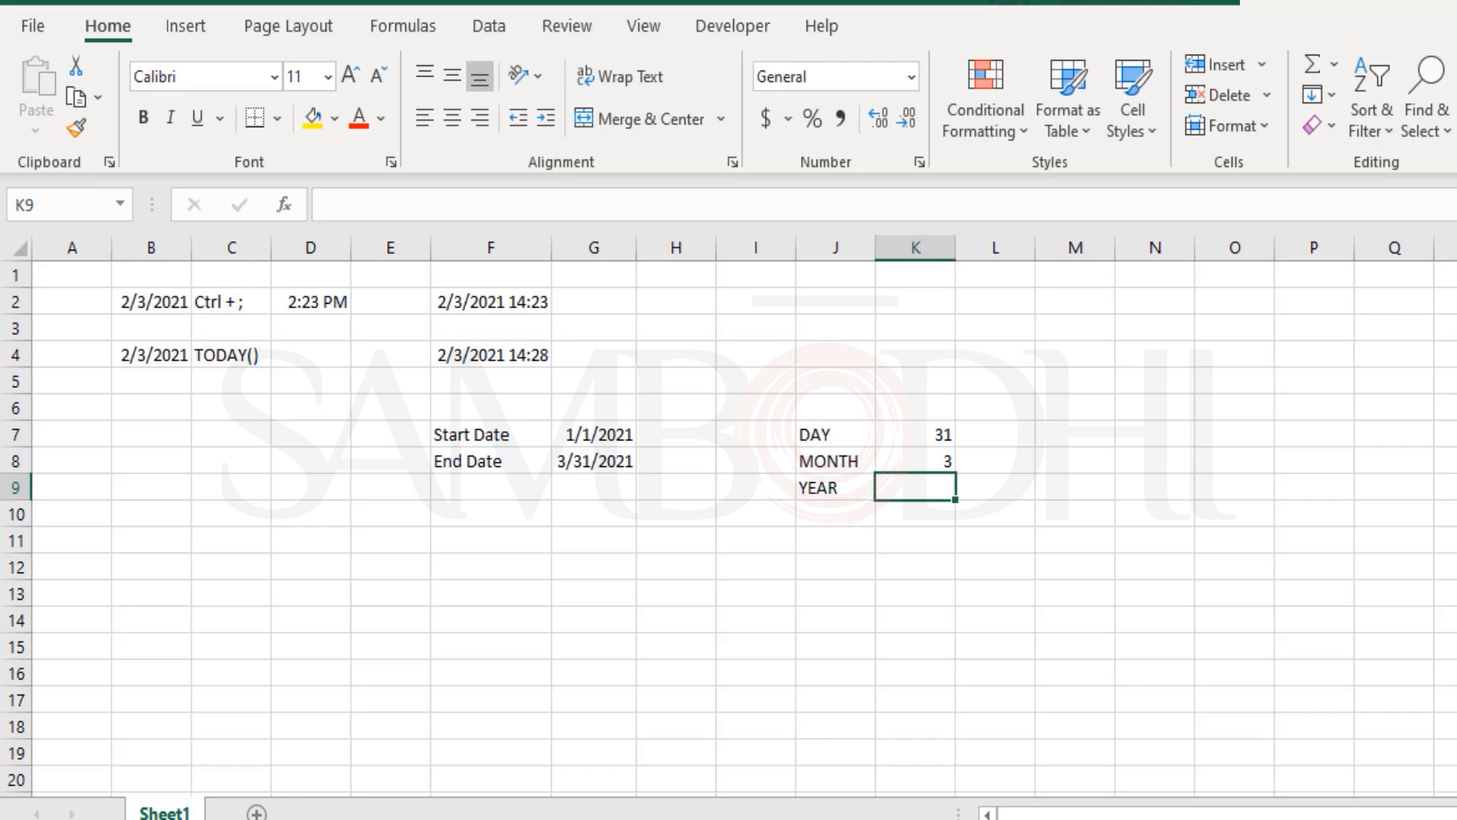
- Enter the formula =YEAR(G8) in cell K9 to extract the year from the end date
type("=year")
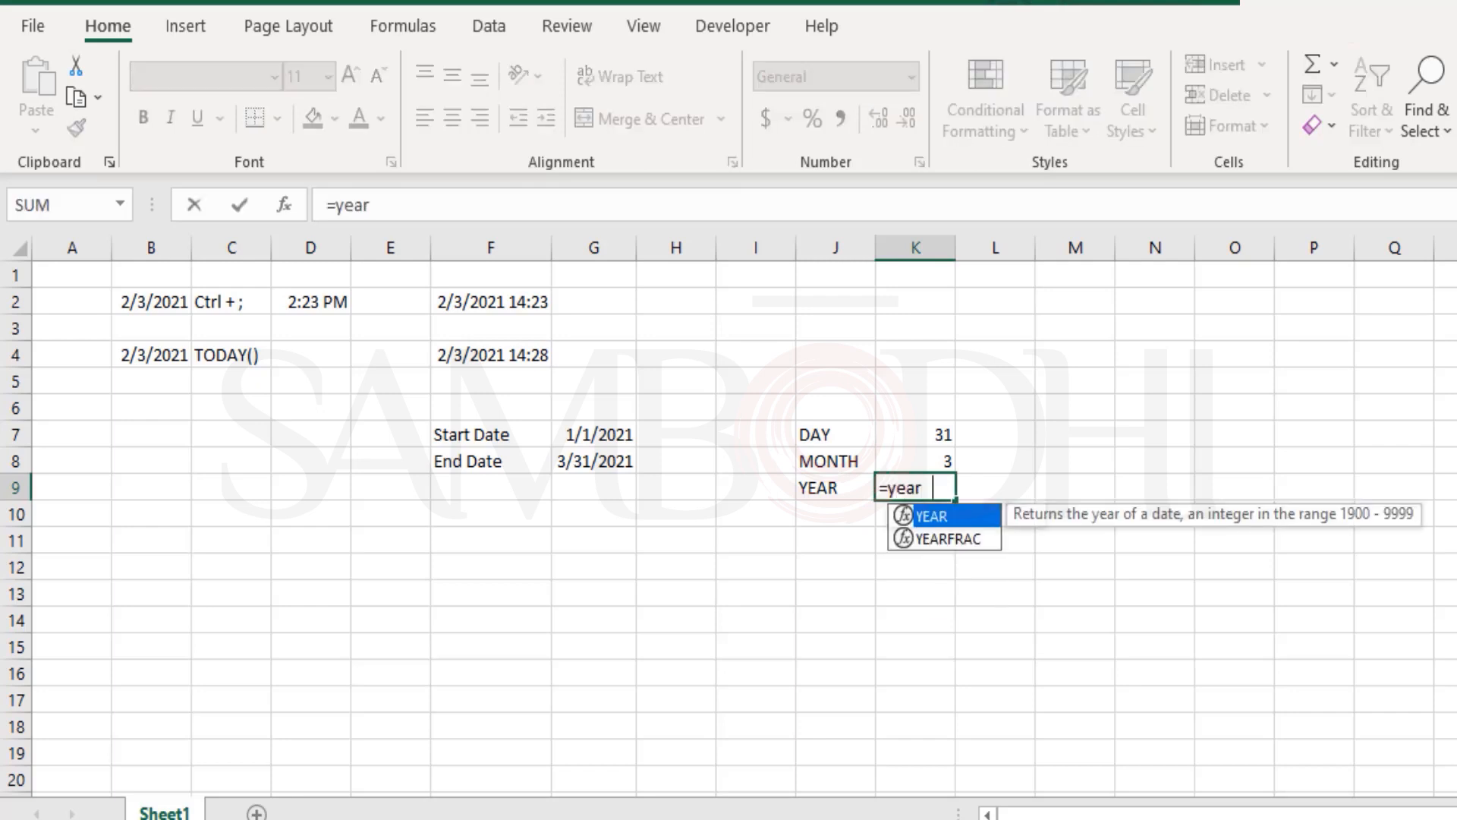
key("Tab")
key("Up")
key("Left")
key("Left")
key("Left")
key("Left")
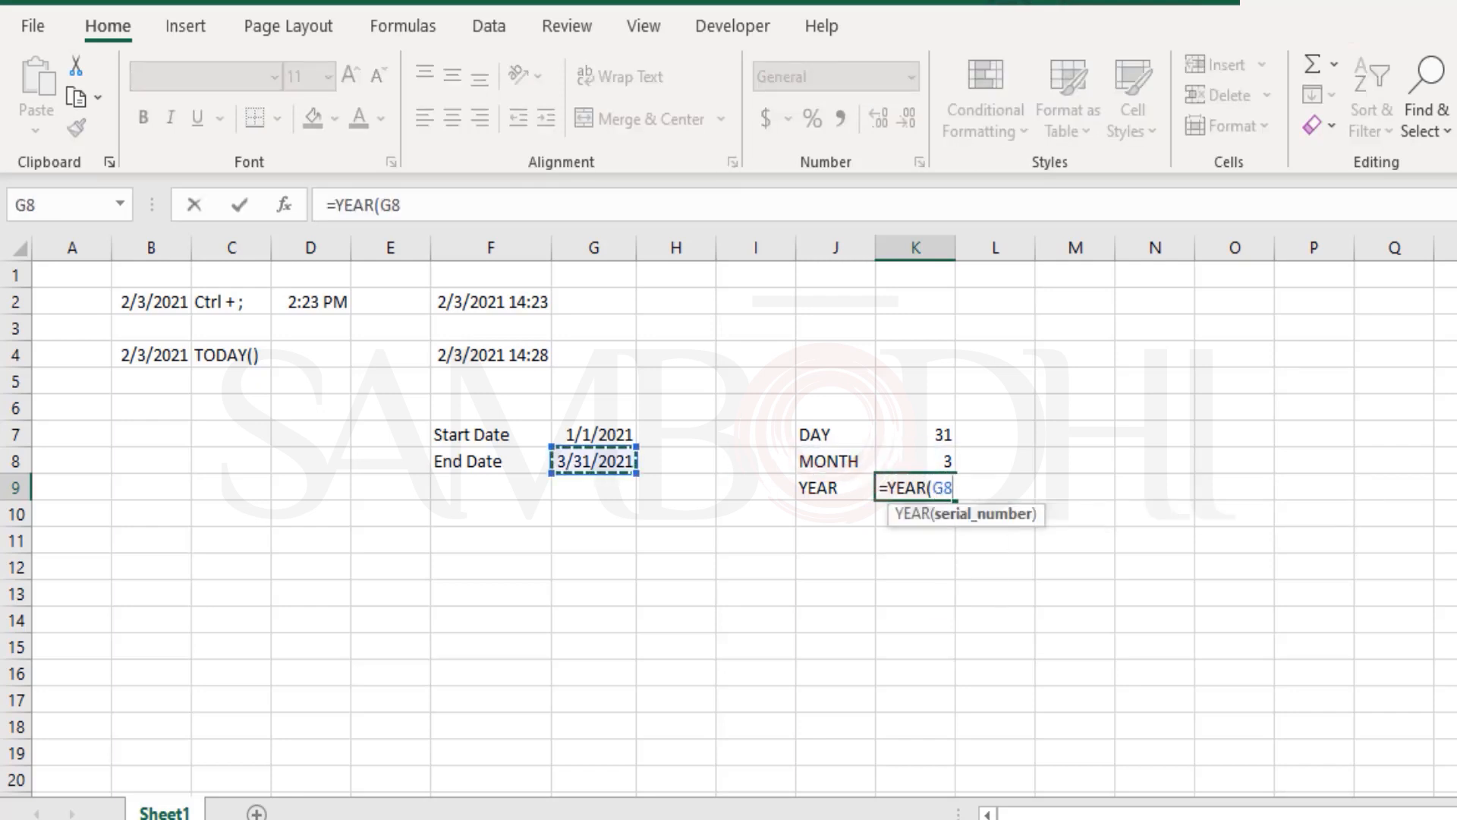
type(")")
key("Return")
- Review the DAY, MONTH and YEAR results in K7:K9 against the end date in G8
key("Up")
key("Right")
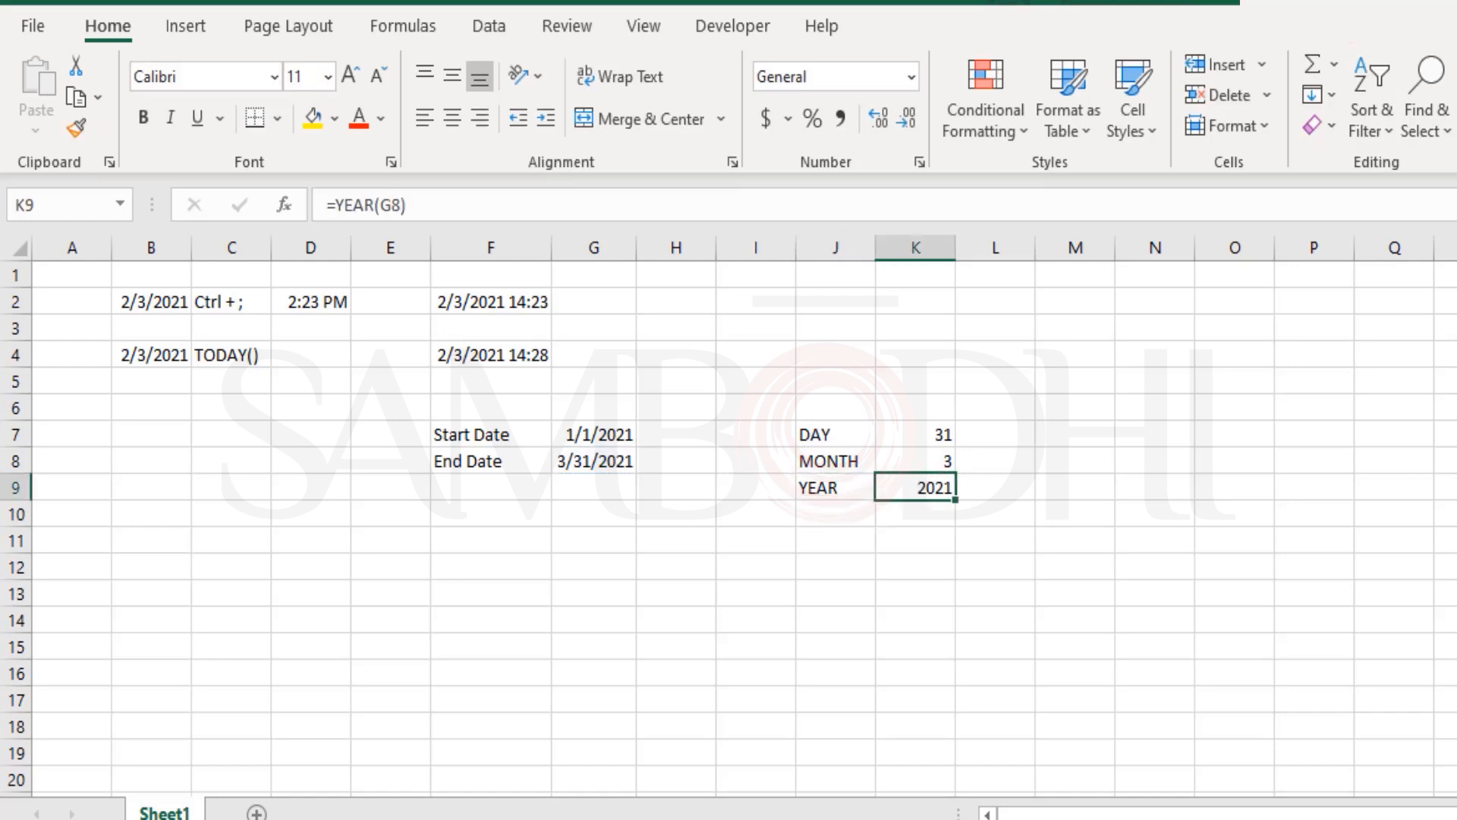
key("shift+Up")
key("shift+Up")
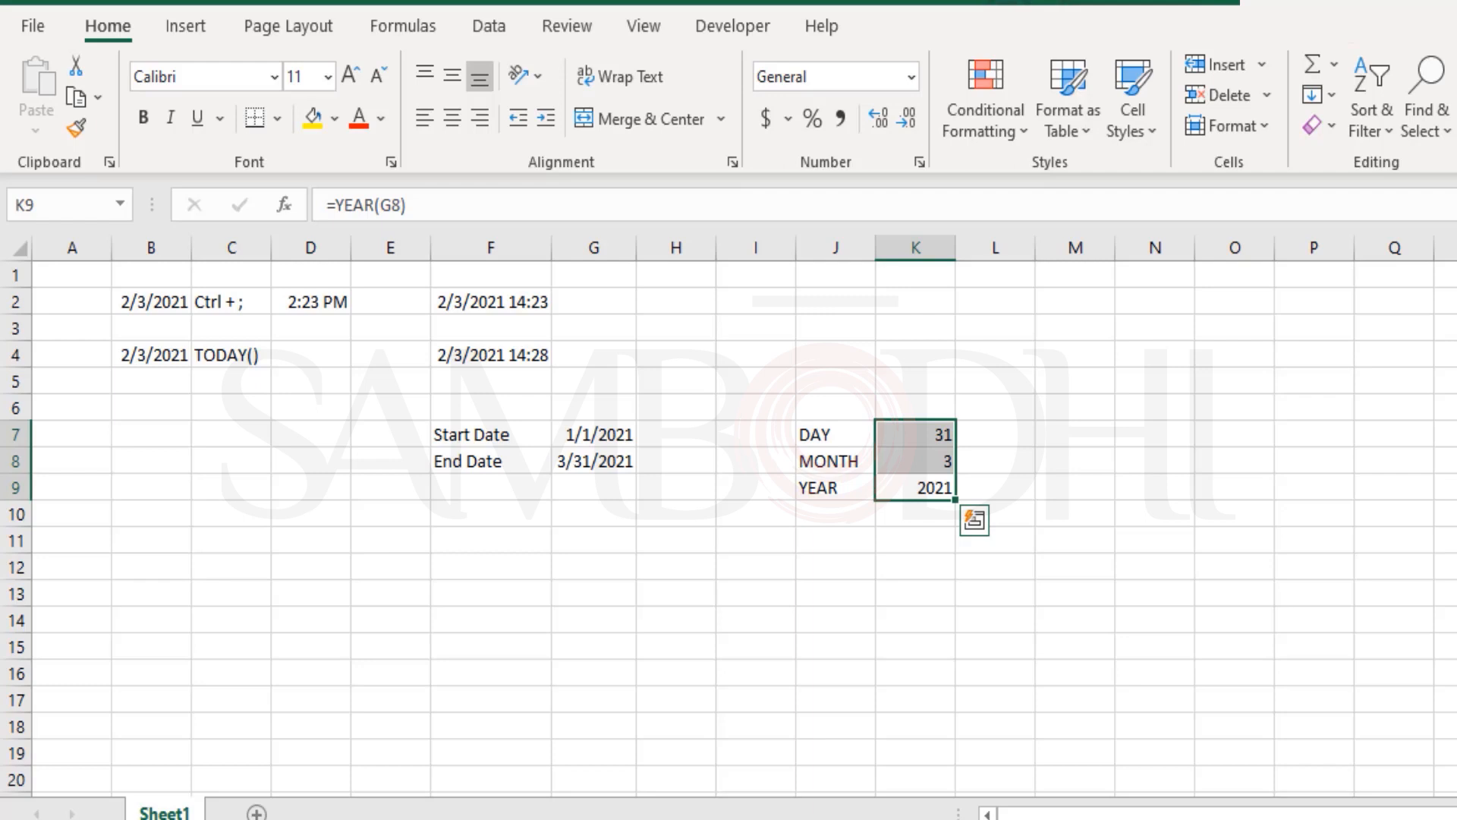
key("Down")
key("Up")
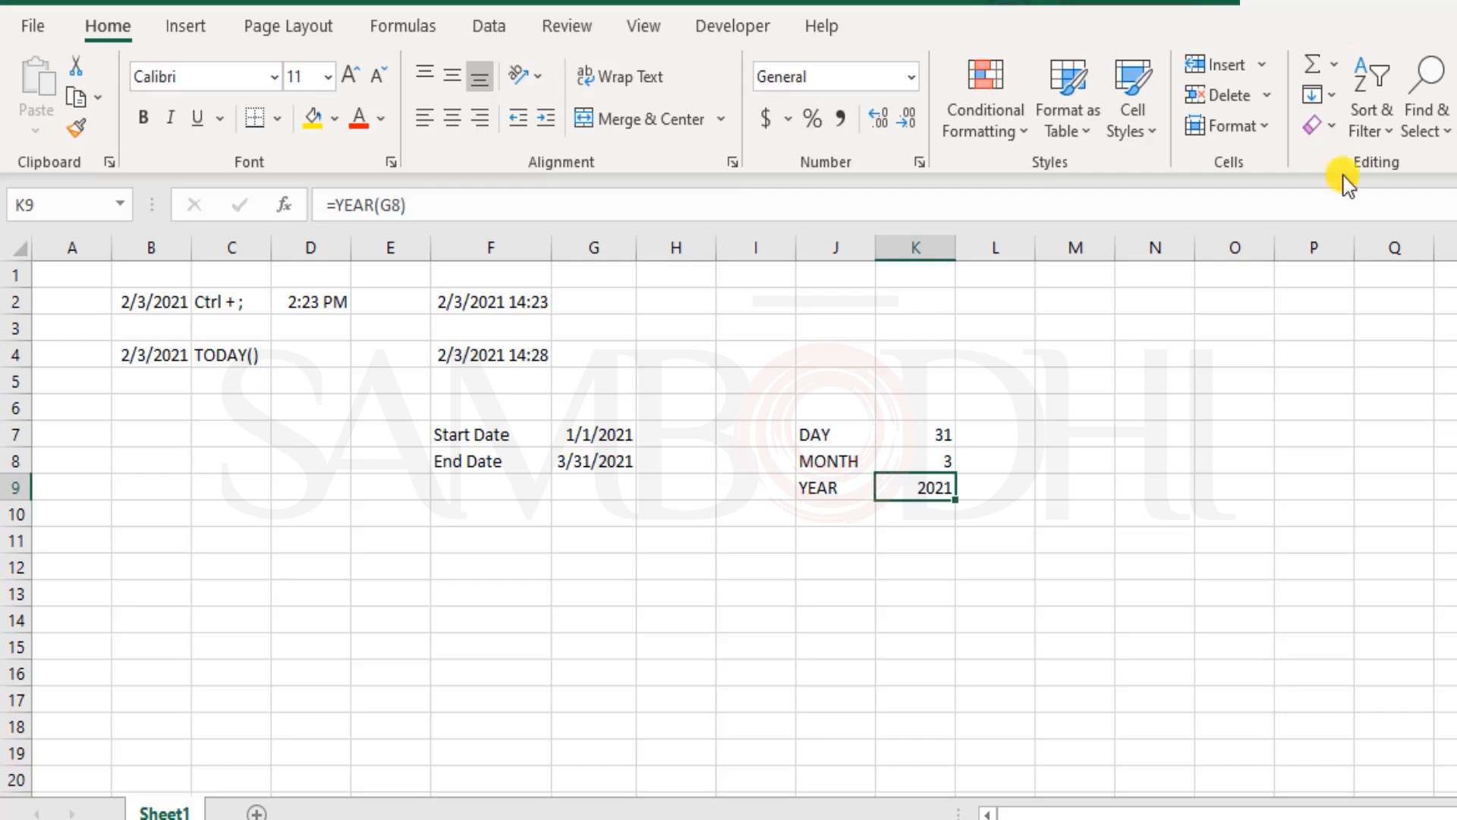
left_click(609, 461)
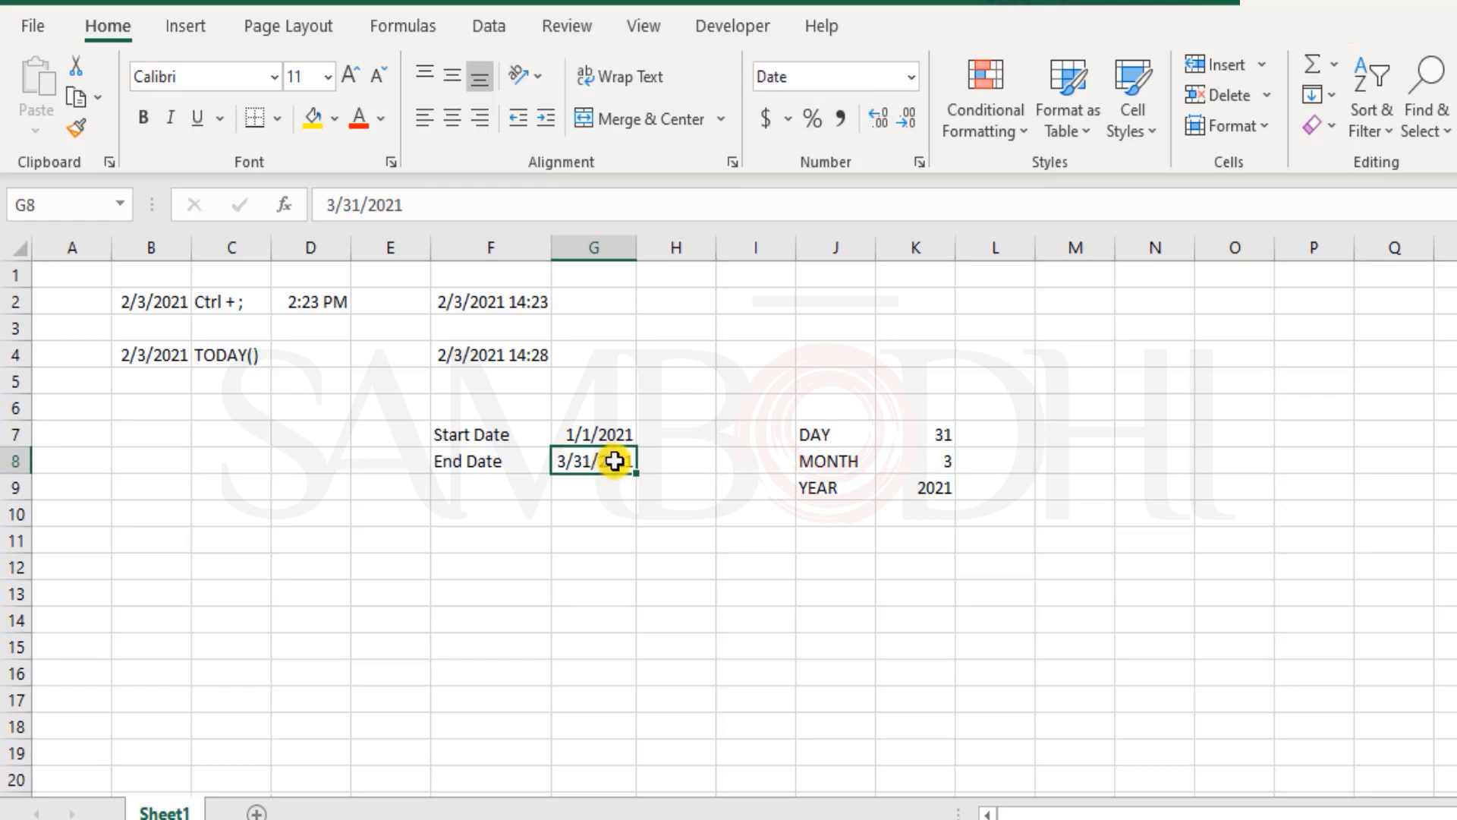
left_click(942, 478)
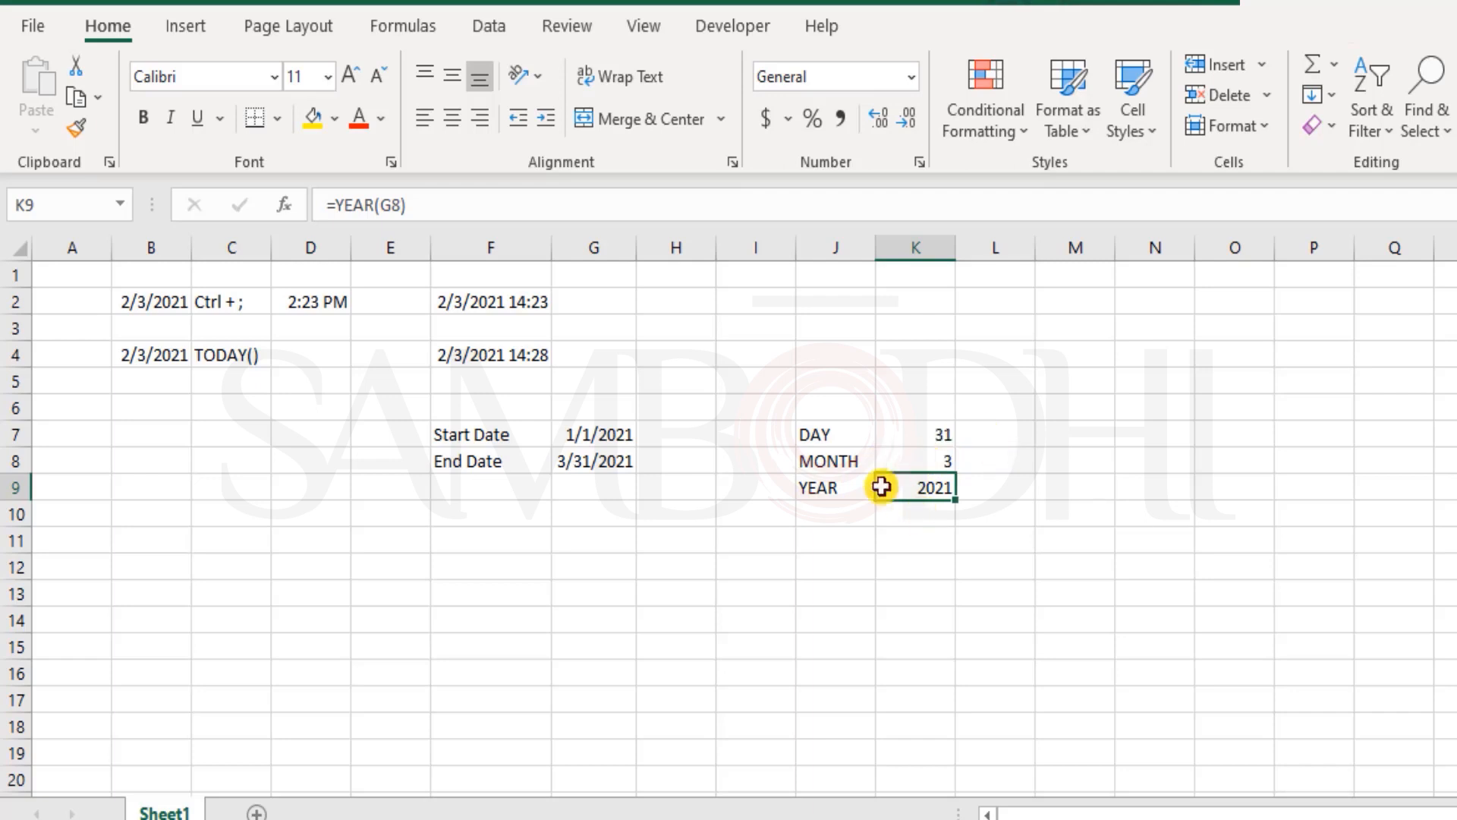
left_click_drag(848, 459, 903, 481)
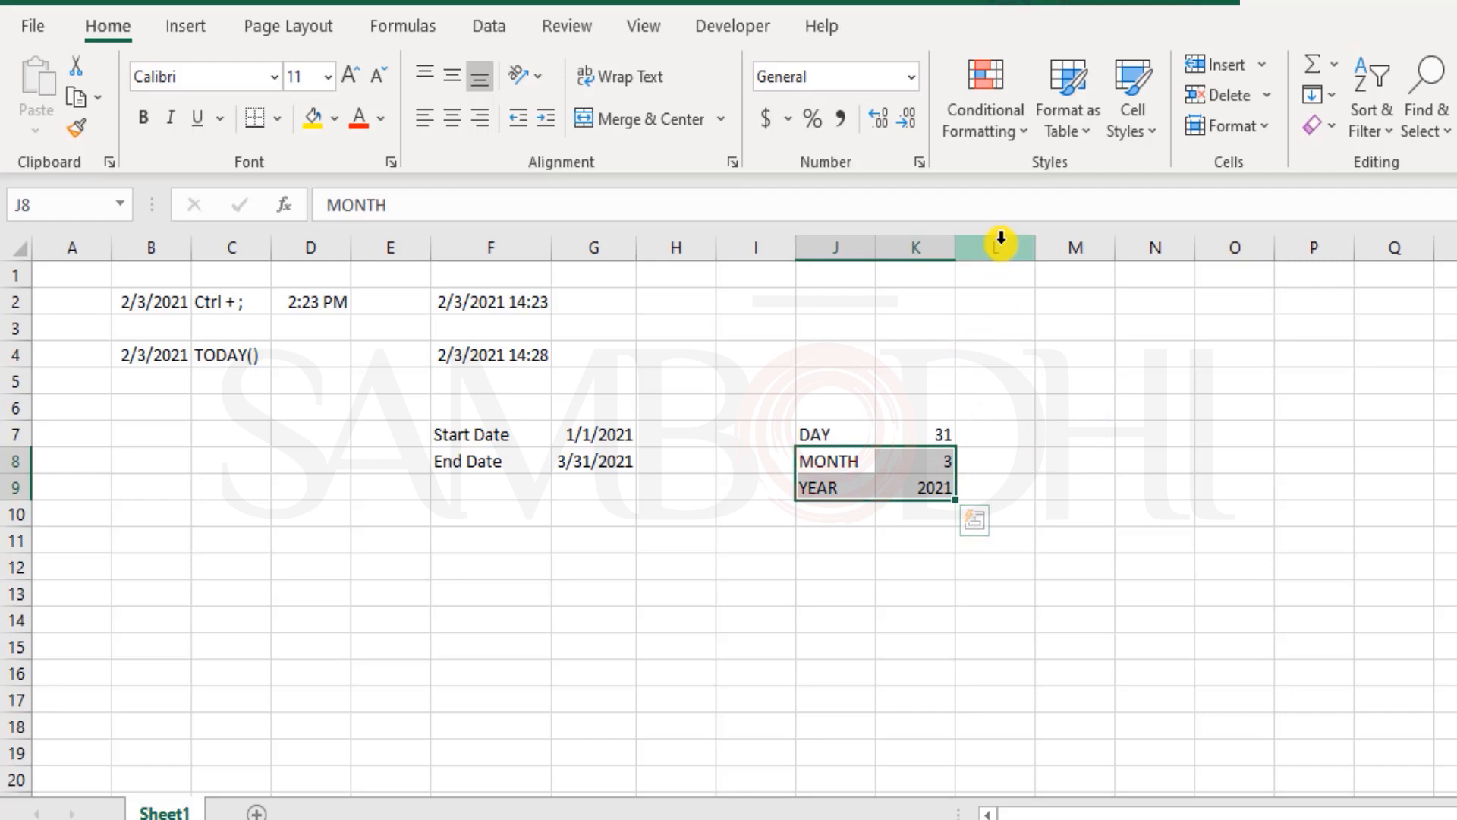
left_click_drag(994, 277, 1001, 600)
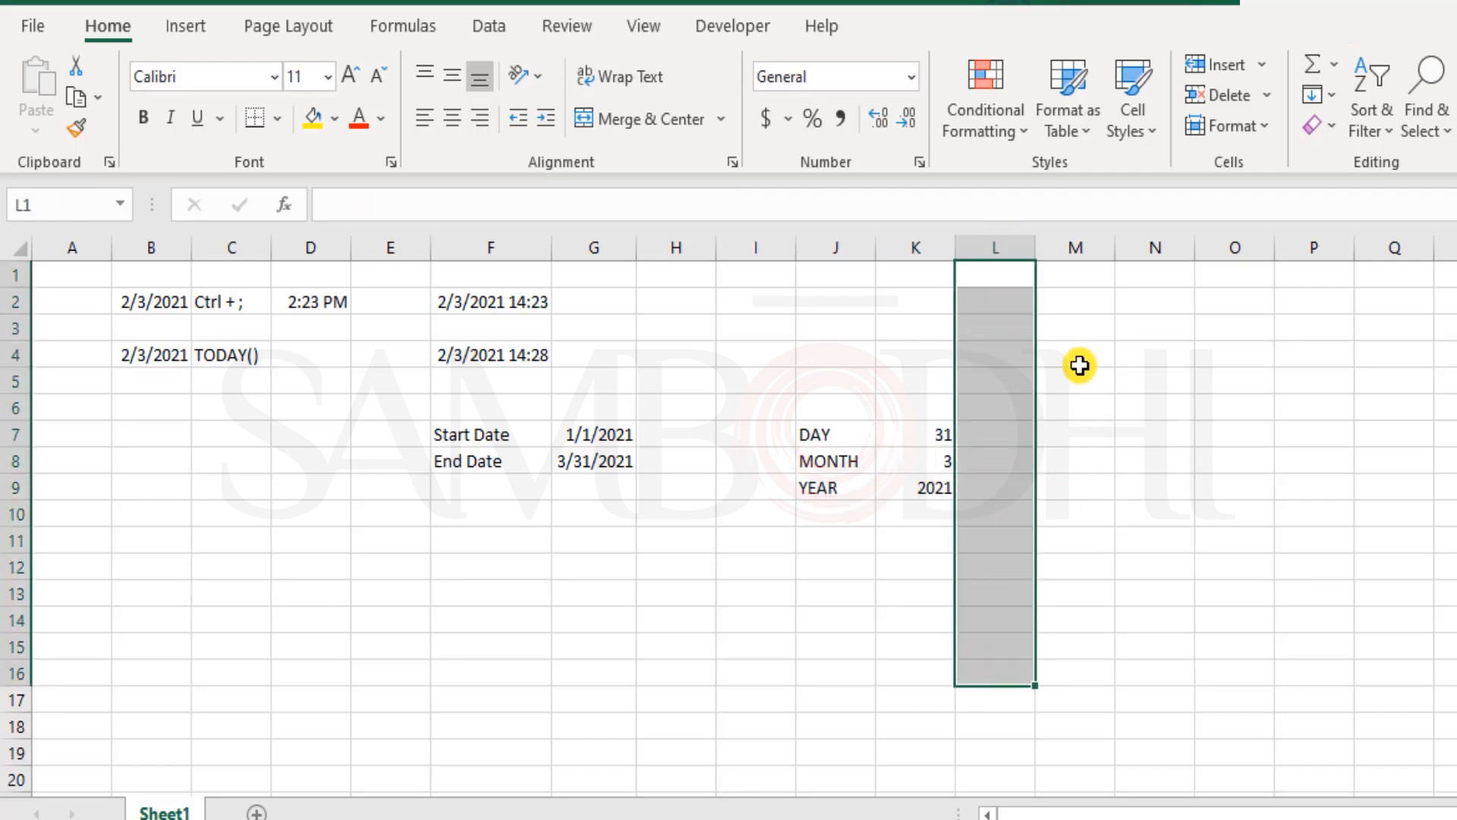
left_click(1068, 275)
left_click_drag(1066, 481, 1055, 673)
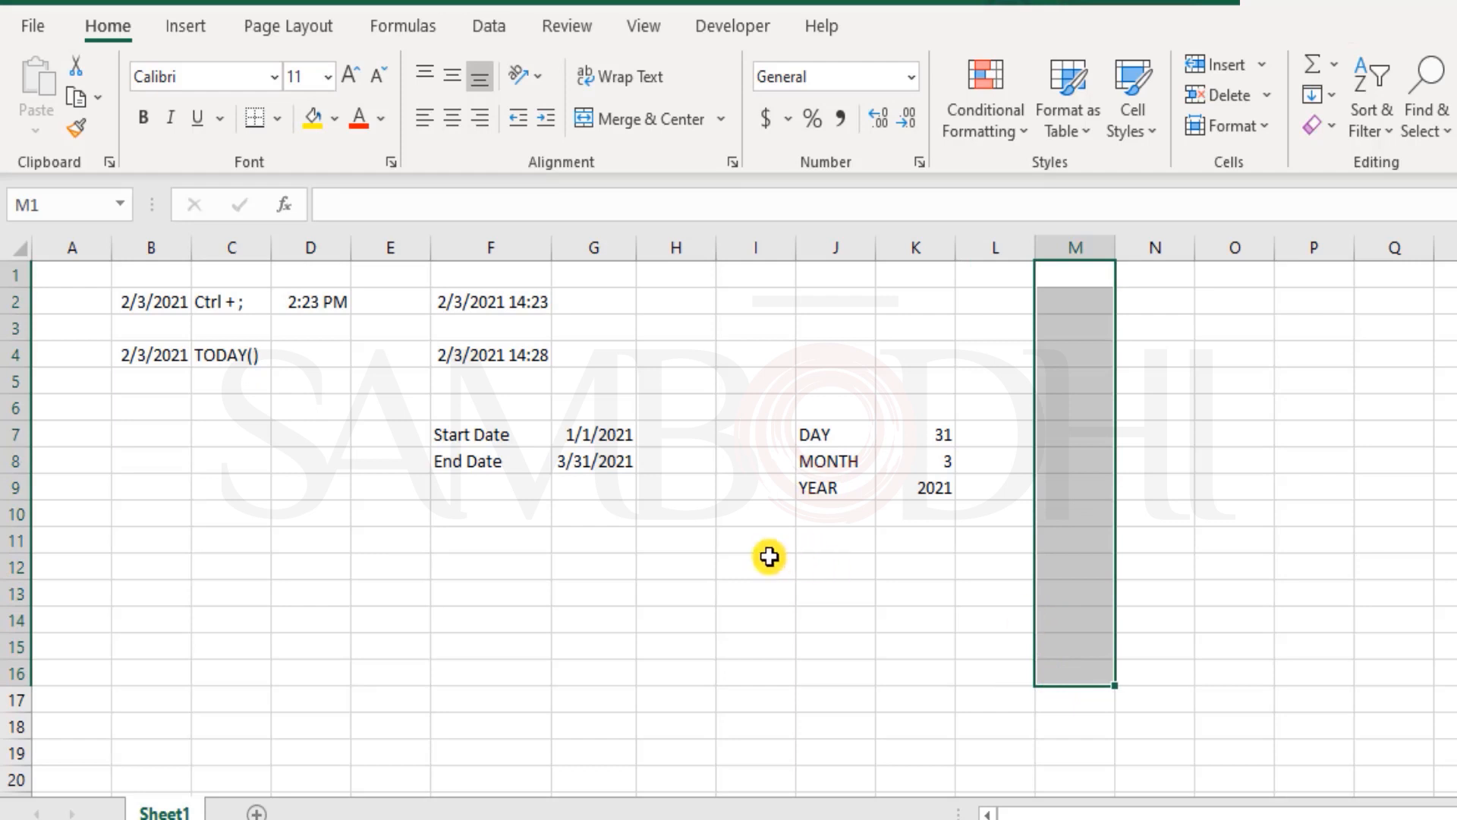
left_click(835, 512)
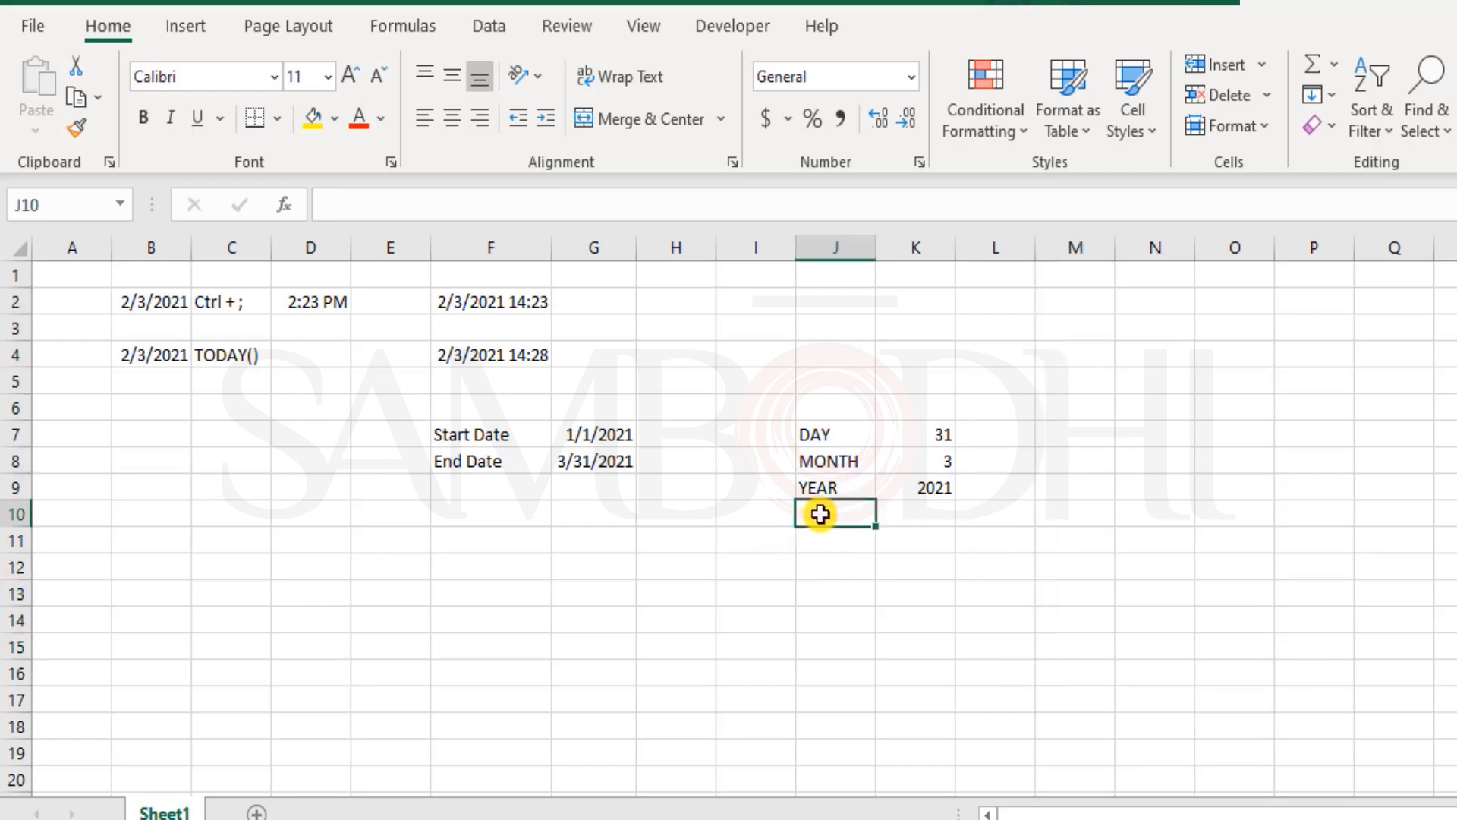
left_click(937, 459)
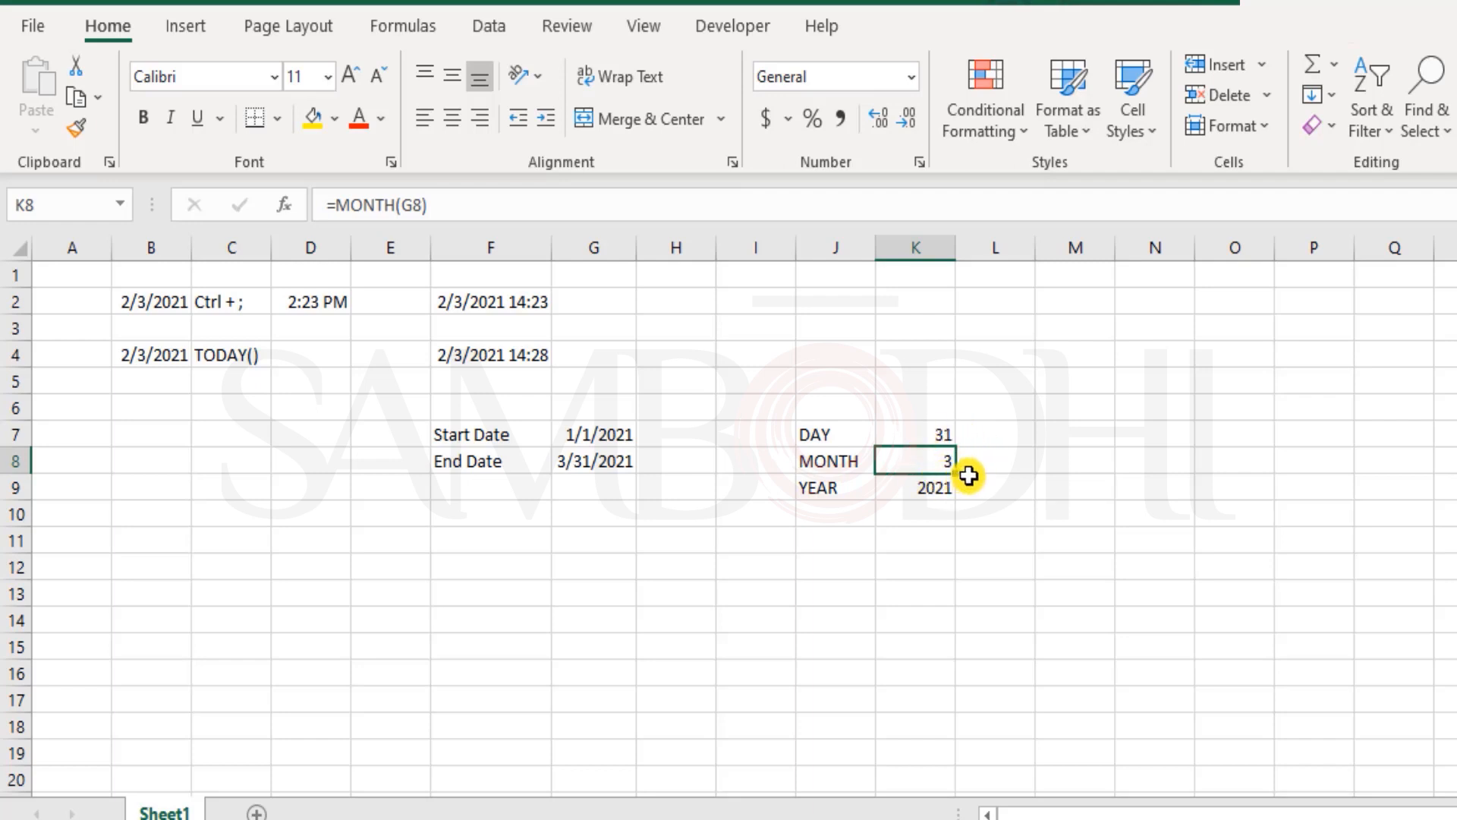
- Enter the label "WEEKDAY" in cell J10, leaving K10 selected for its formula
left_click(854, 533)
left_click(859, 513)
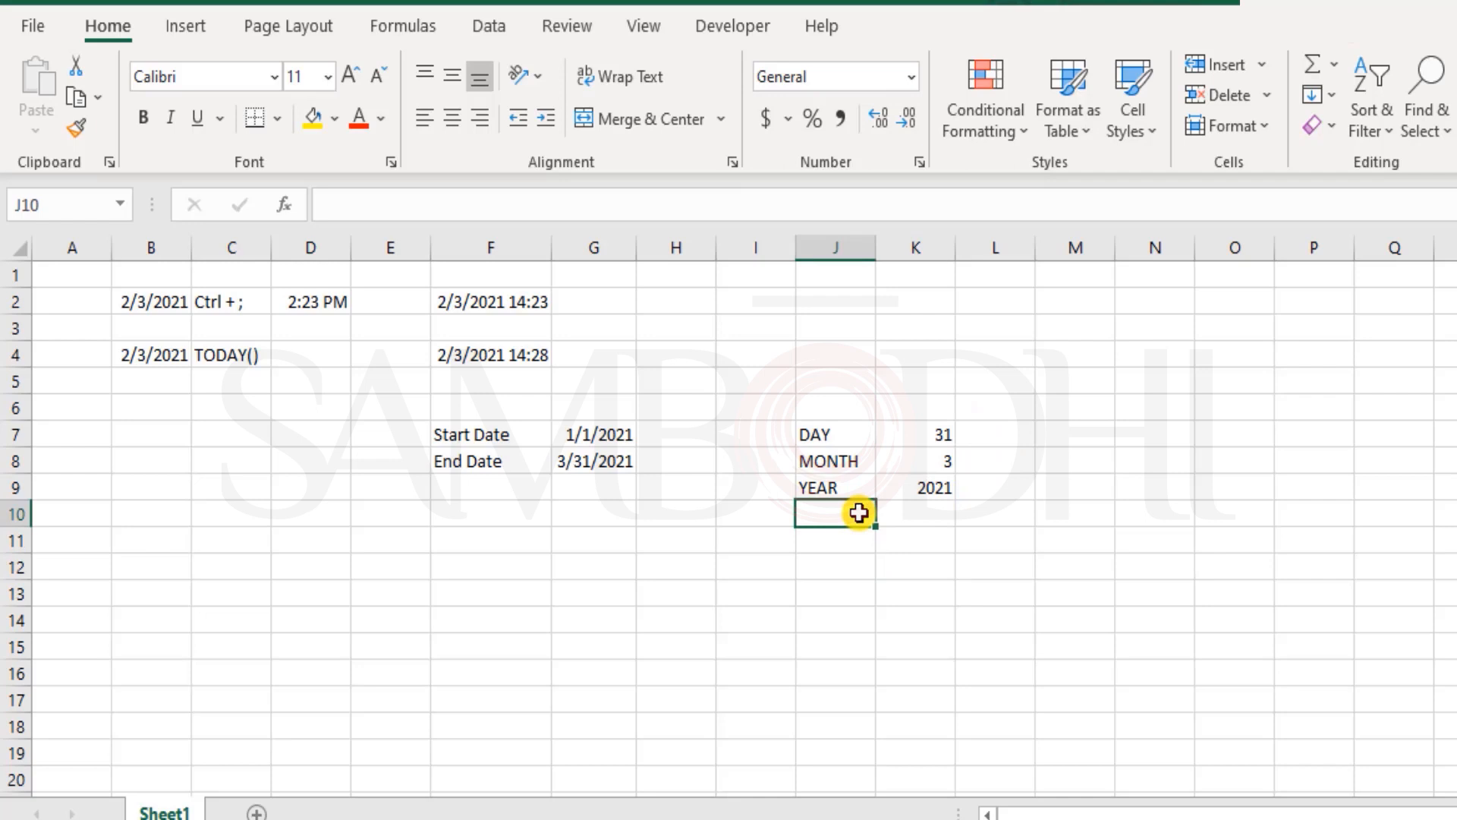
type("WEEKDAY")
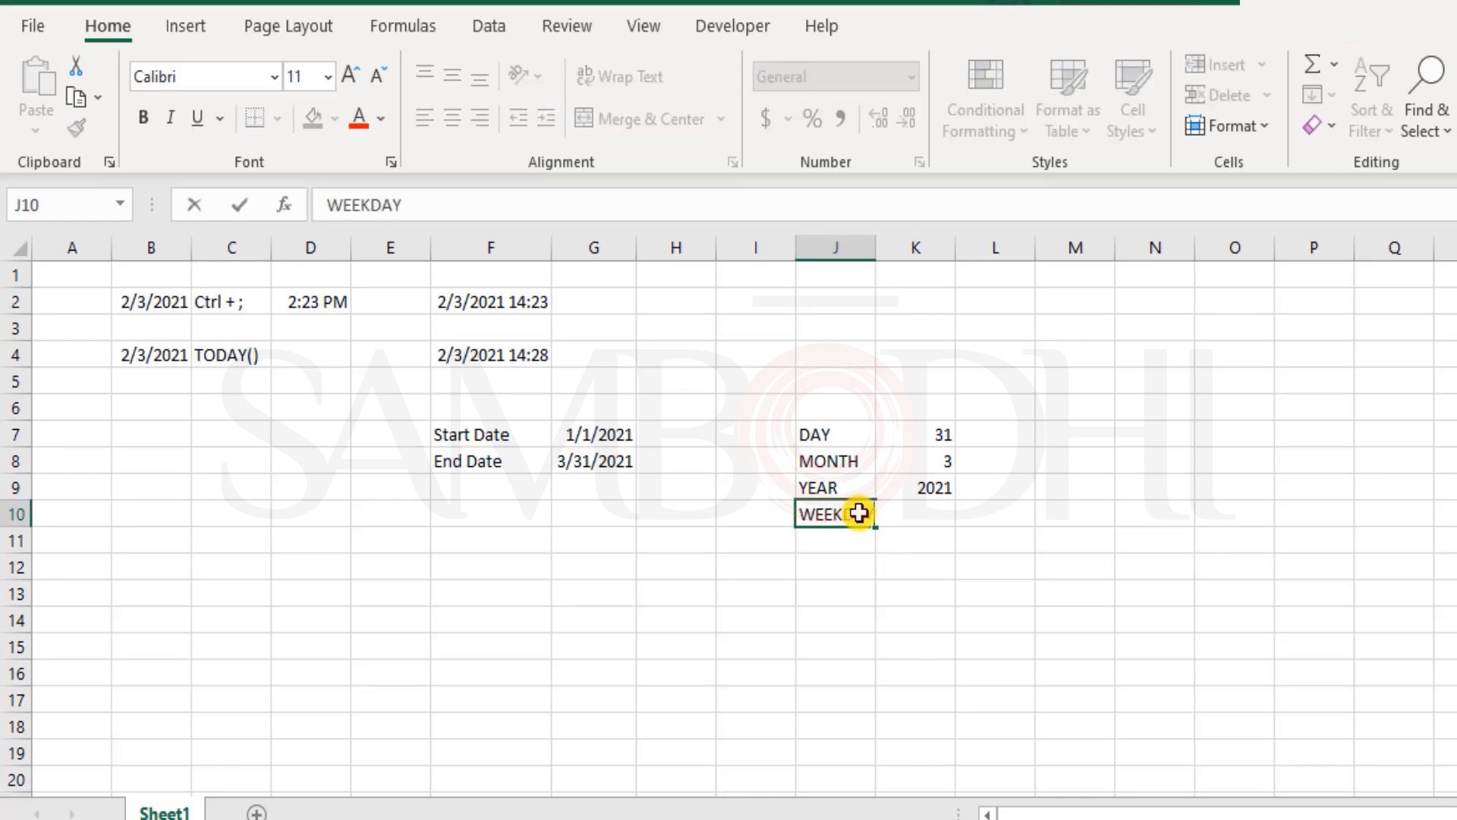
key("Tab")
- Enter the formula =WEEKDAY(G8) in cell K10 to get the end date's day of the week as a number
type("=")
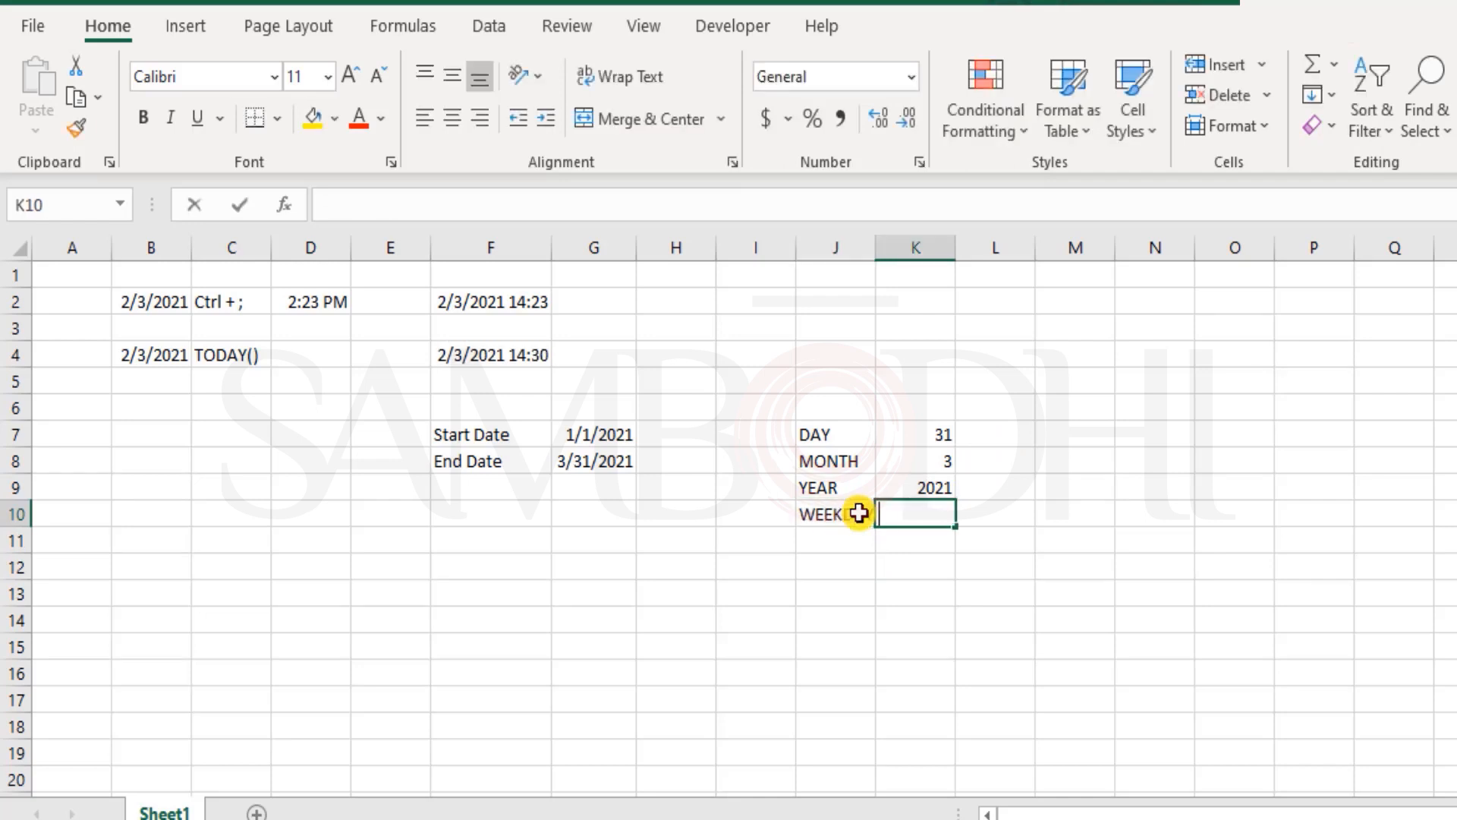
type("week")
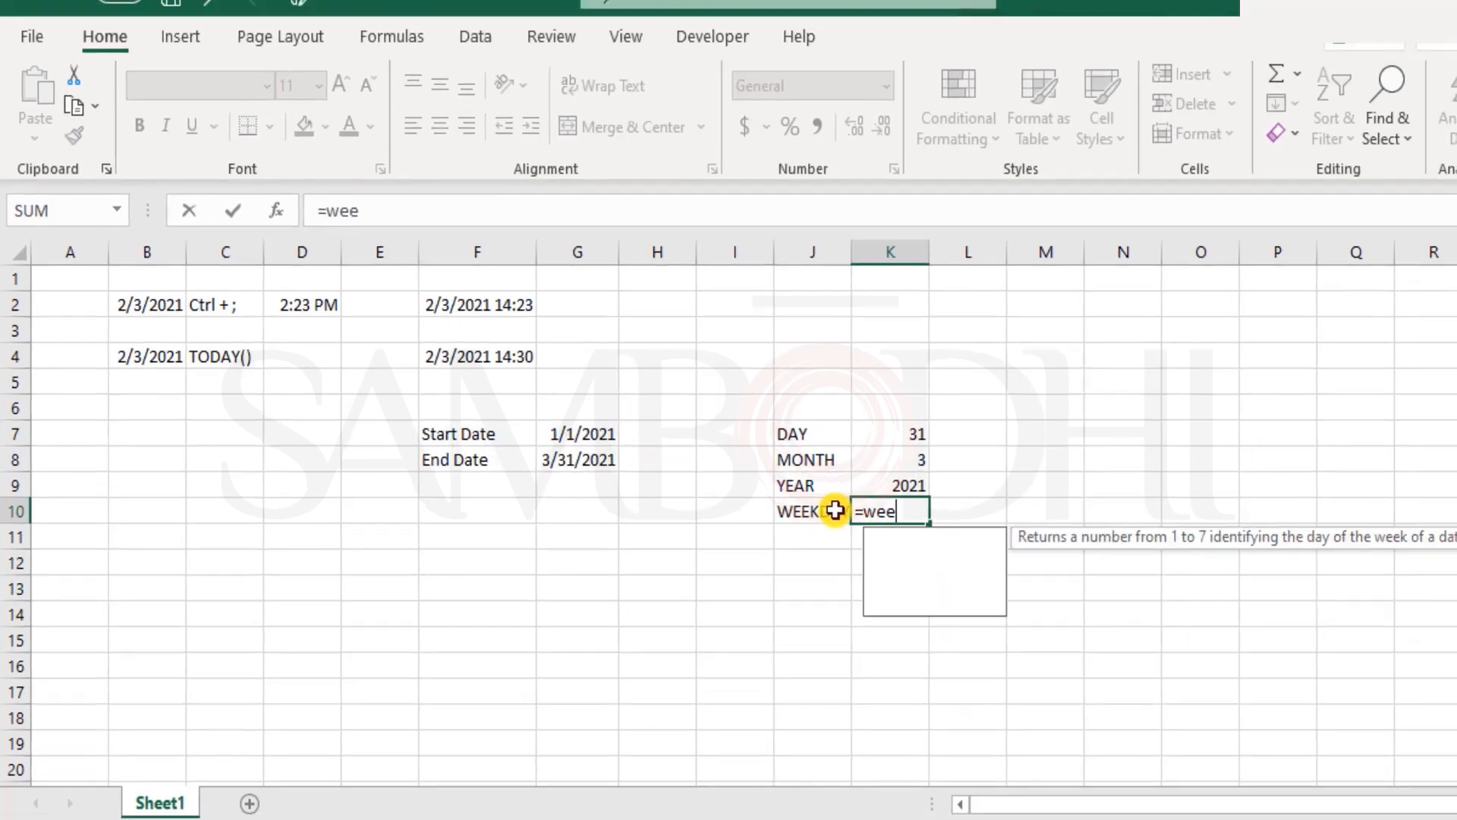
key("Tab")
left_click(556, 458)
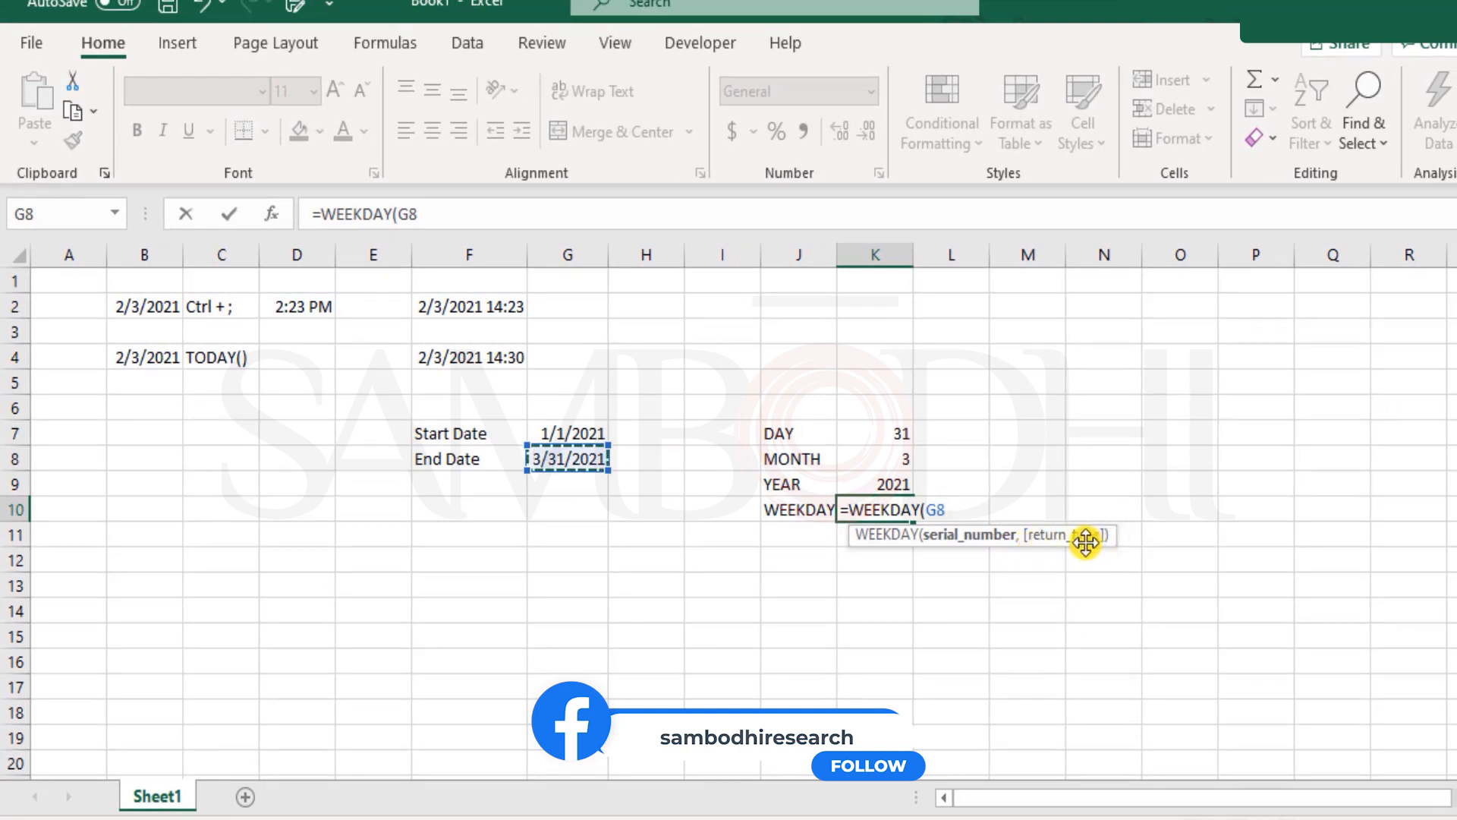
type(")")
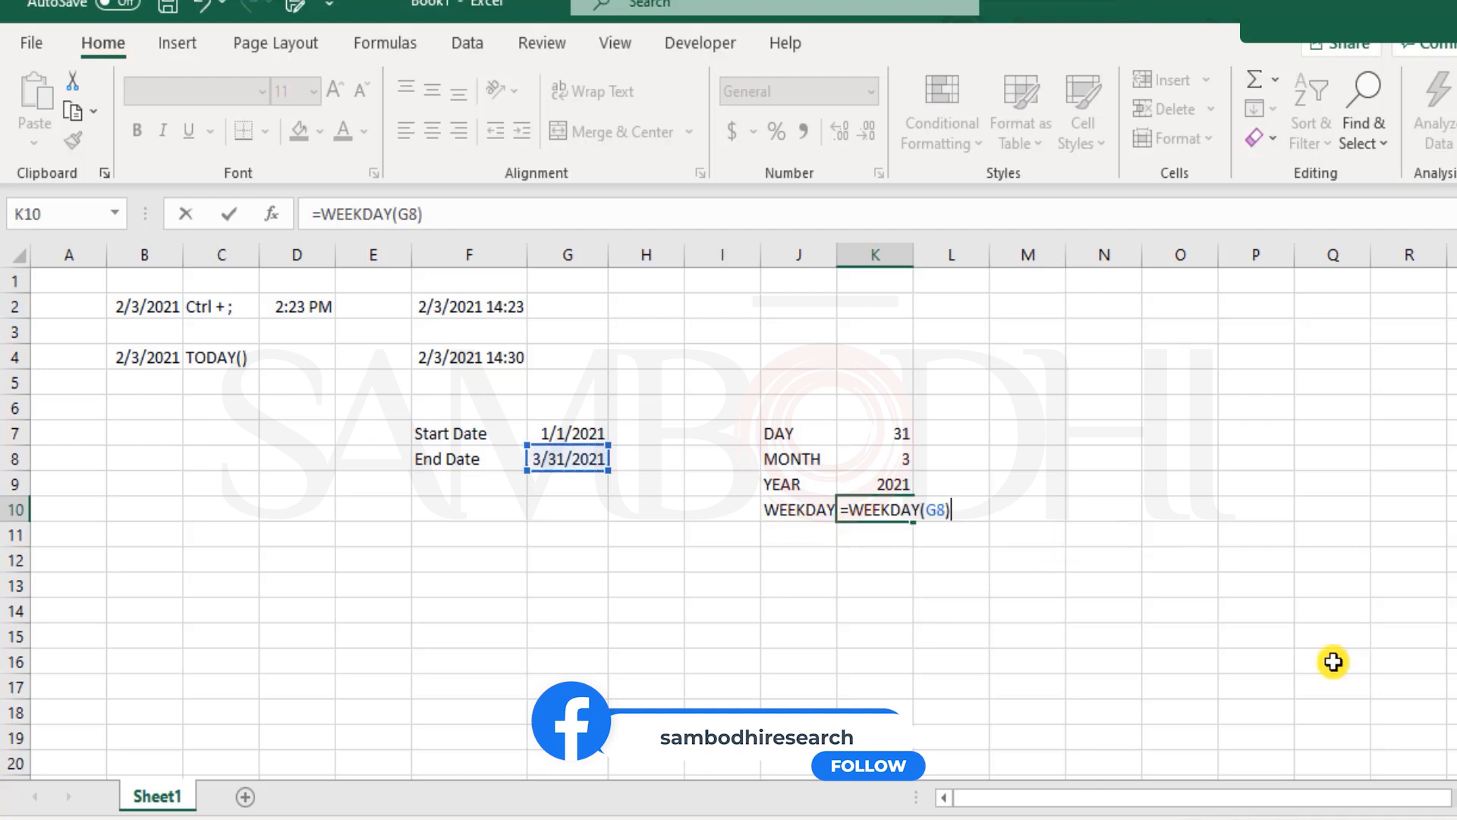
key("Return")
key("Up")
key("Right")
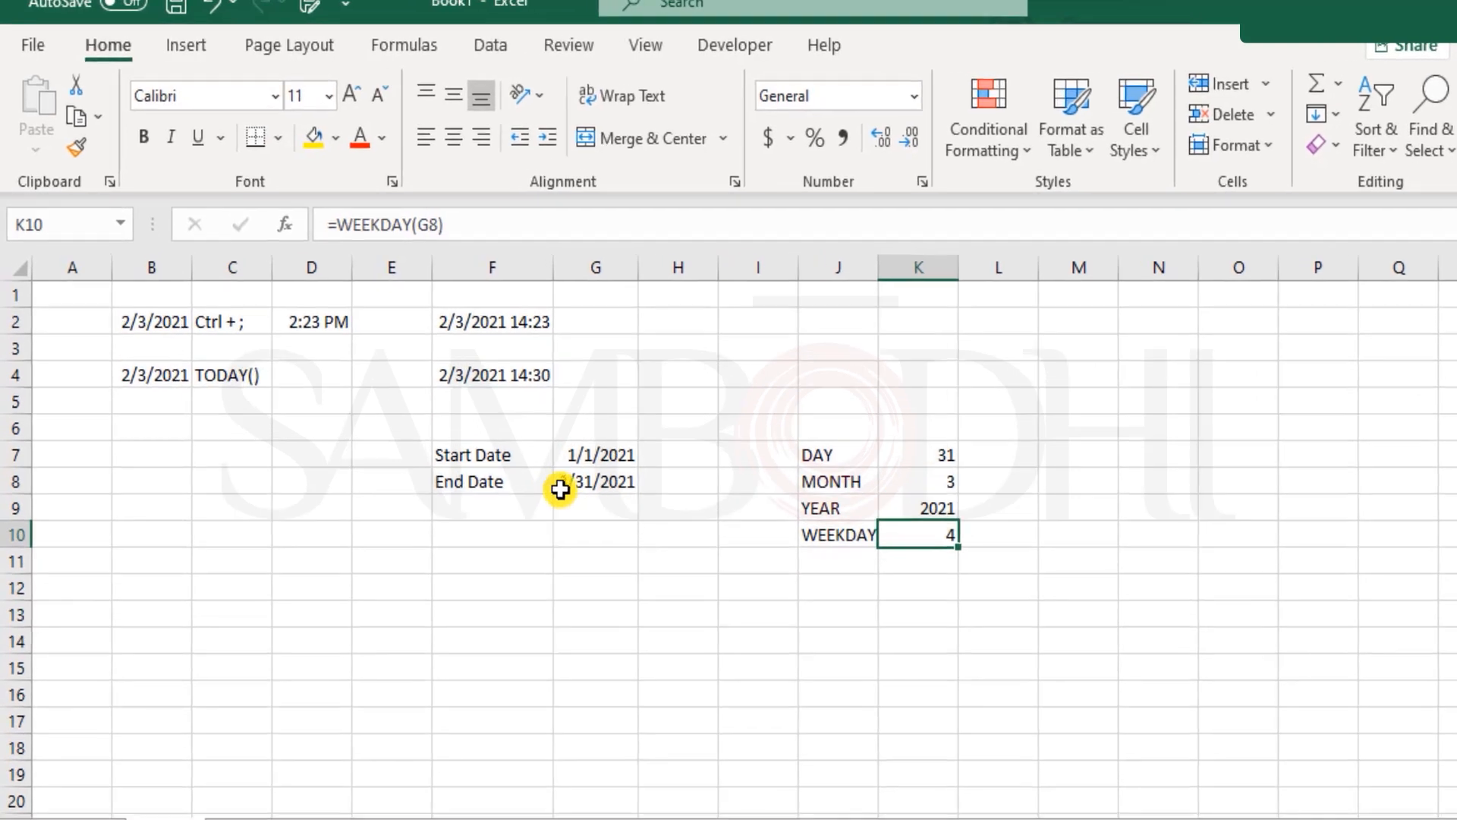
left_click(554, 458)
left_click(1067, 599)
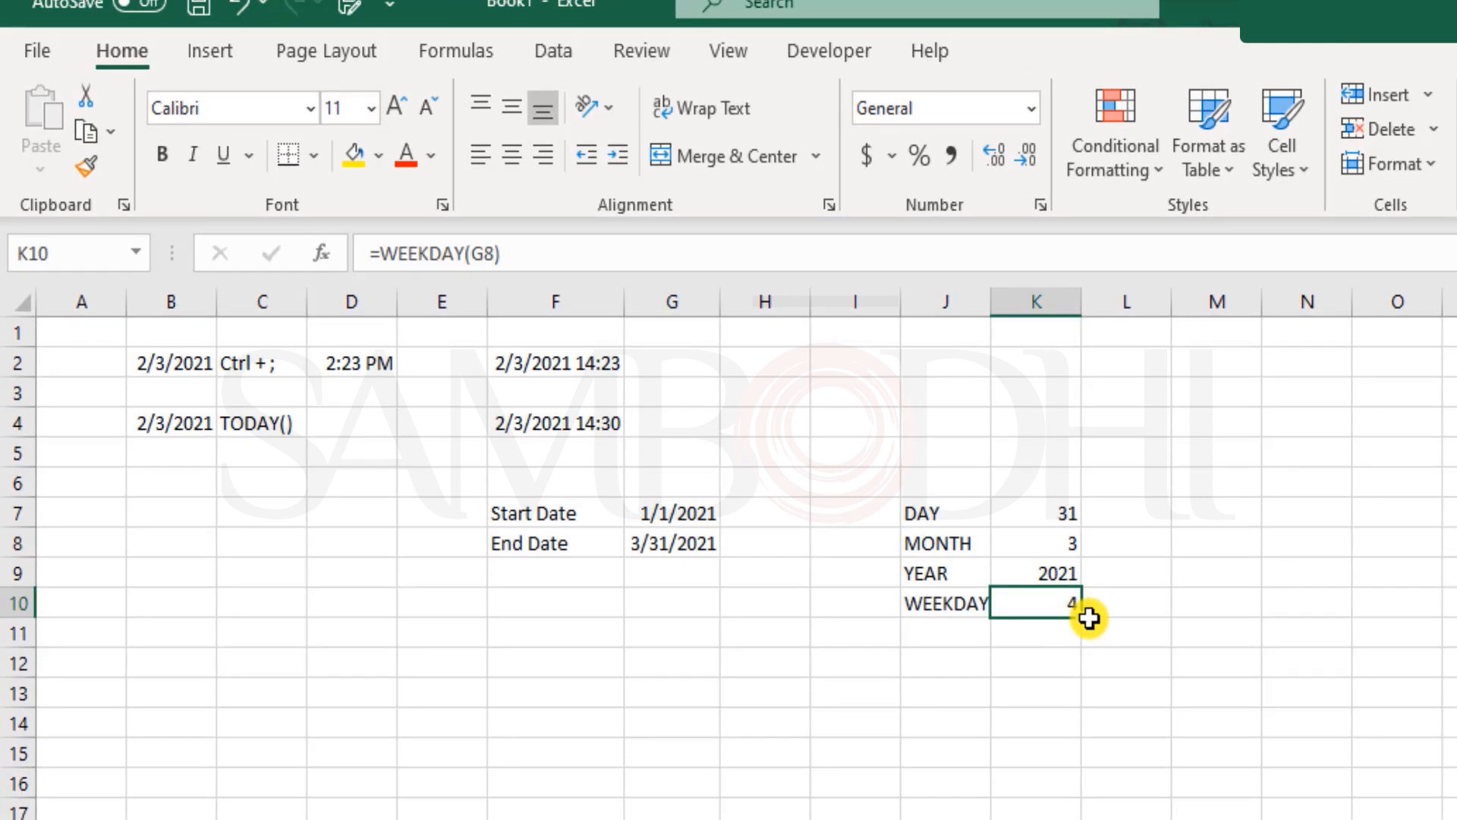
- List the weekday names from Sunday to Saturday in N6:N12, entering the first three and filling the series down
left_click(1304, 476)
type("Sunday")
key("Return")
type("Monday")
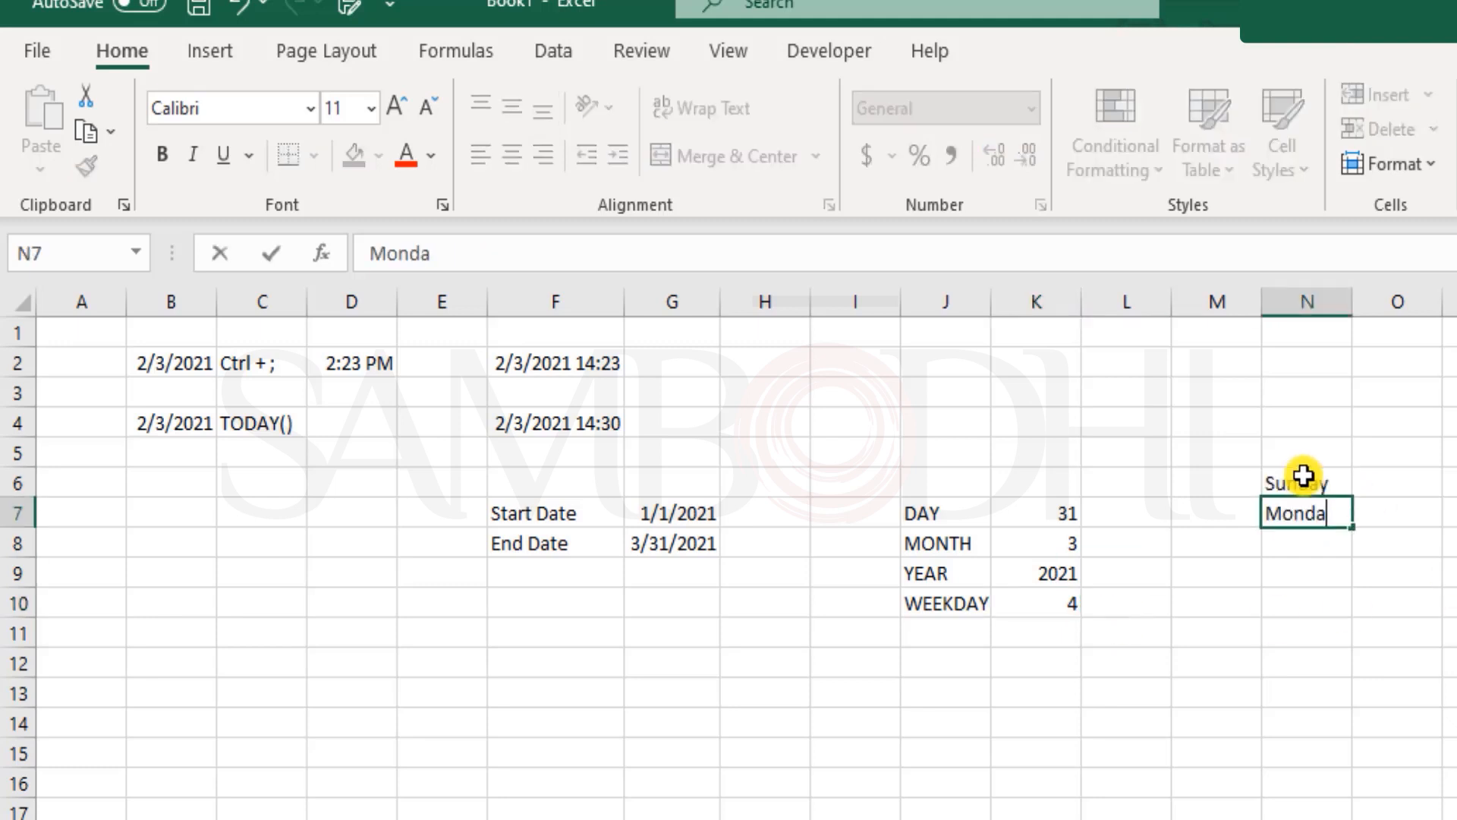
key("Return")
type("Tuesday")
key("Return")
left_click_drag(1340, 488, 1342, 671)
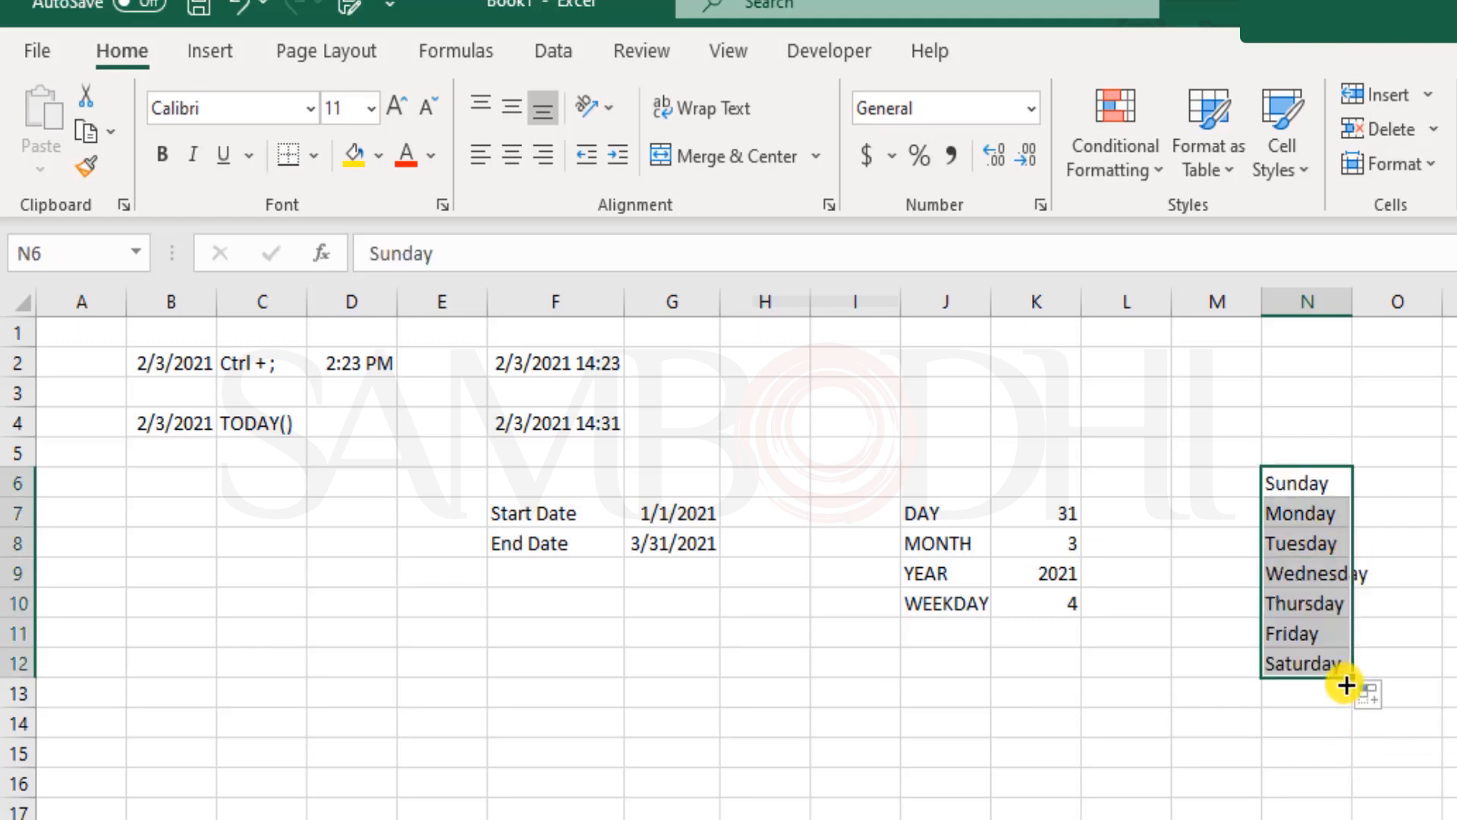
- Count the weekday list from Sunday to Wednesday and check the end date's weekday in the system calendar for March 2021
left_click(1405, 574)
left_click(1031, 668)
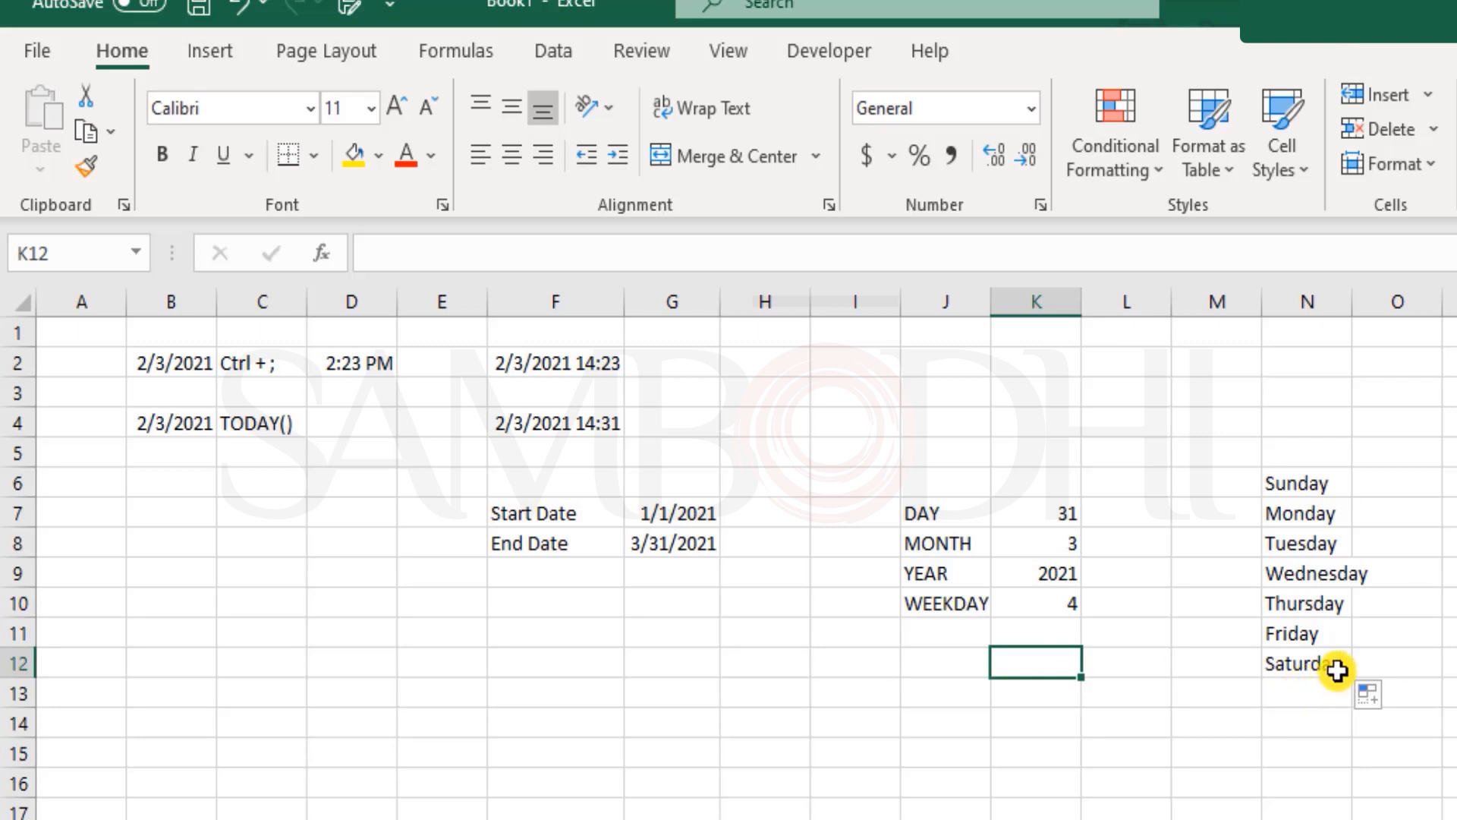
left_click(1285, 476)
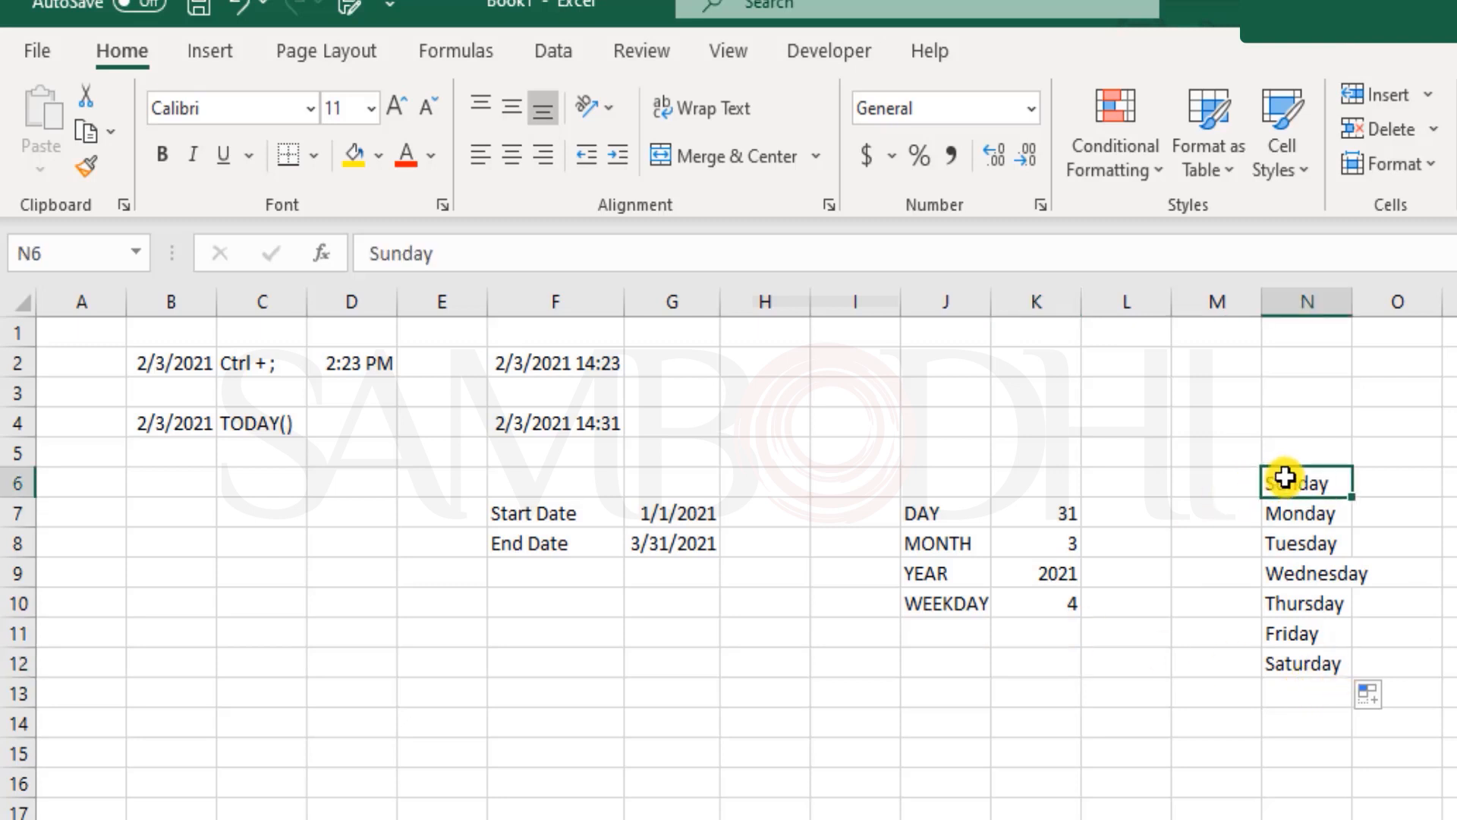
left_click_drag(1288, 482, 1321, 576)
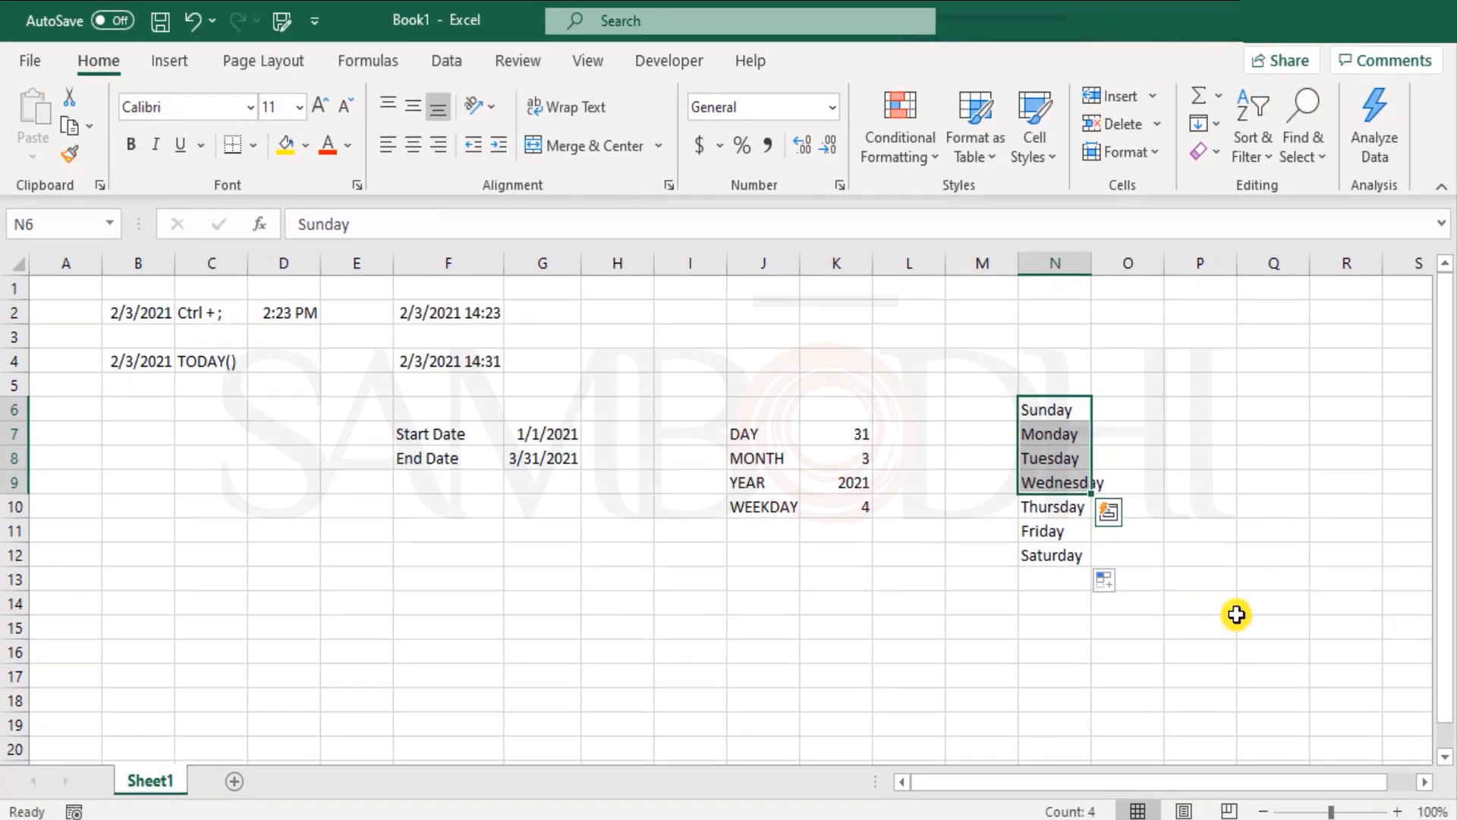
left_click(1359, 819)
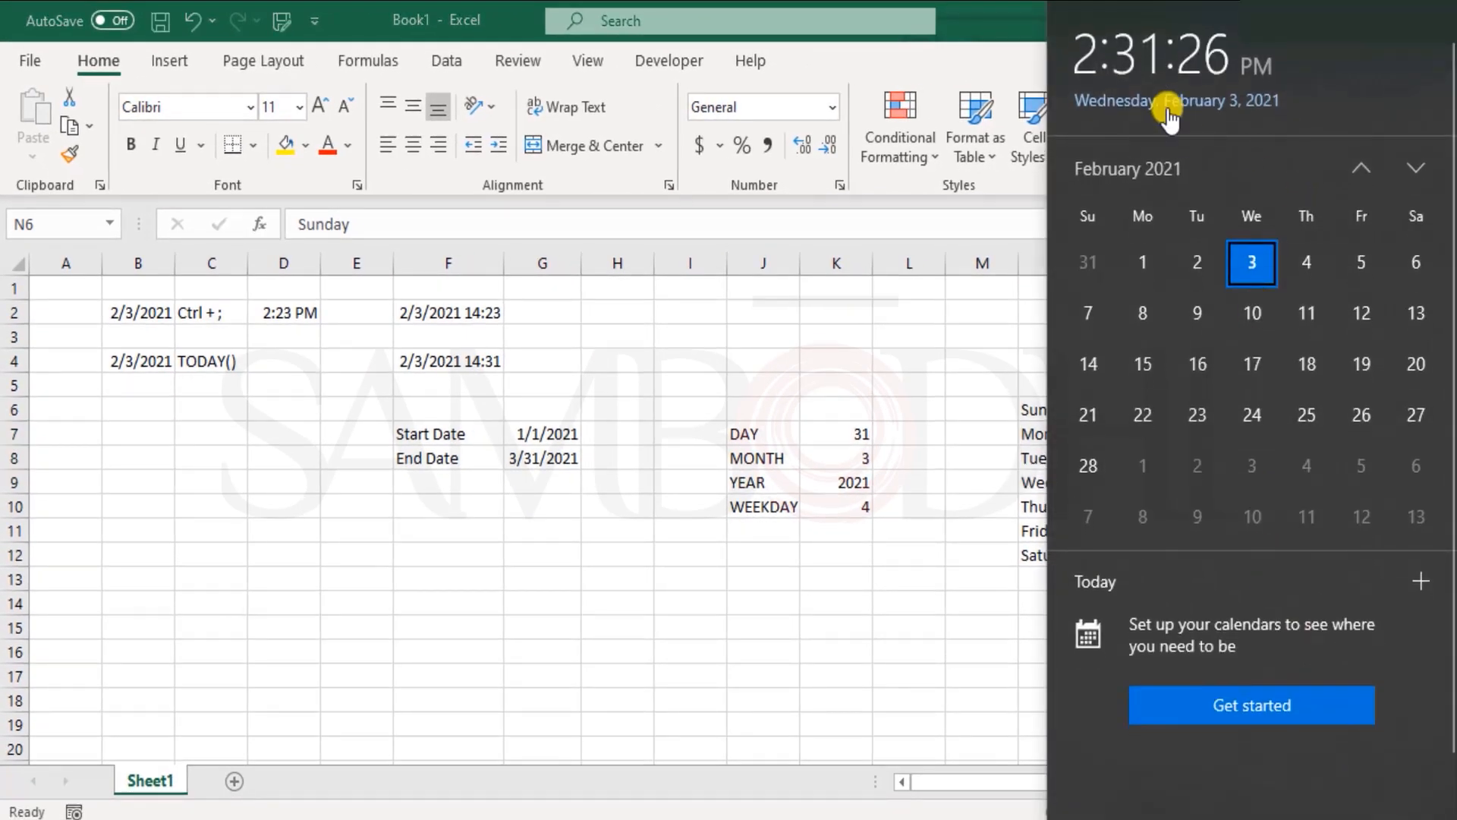
left_click(1413, 167)
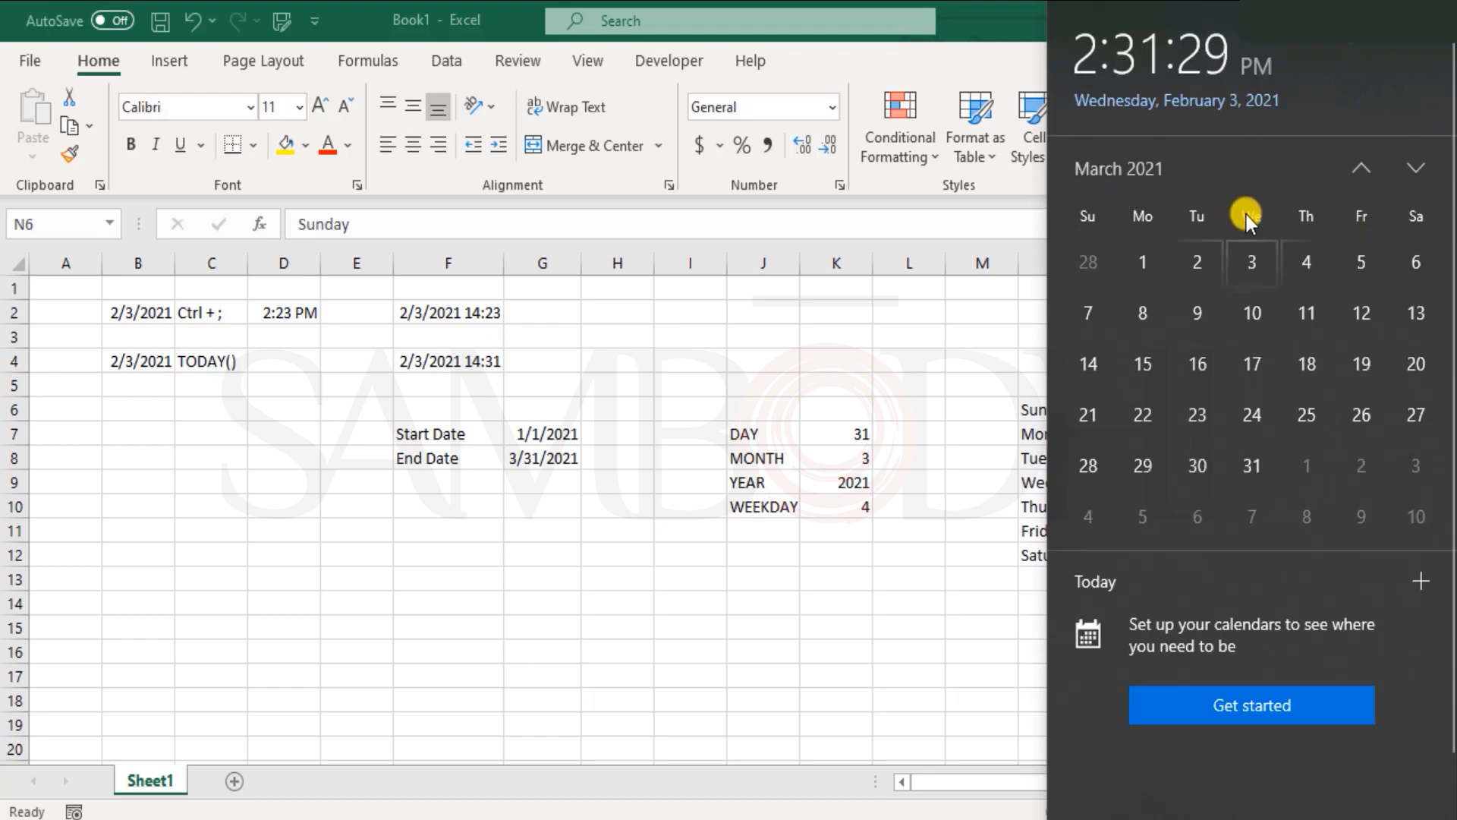
left_click(798, 502)
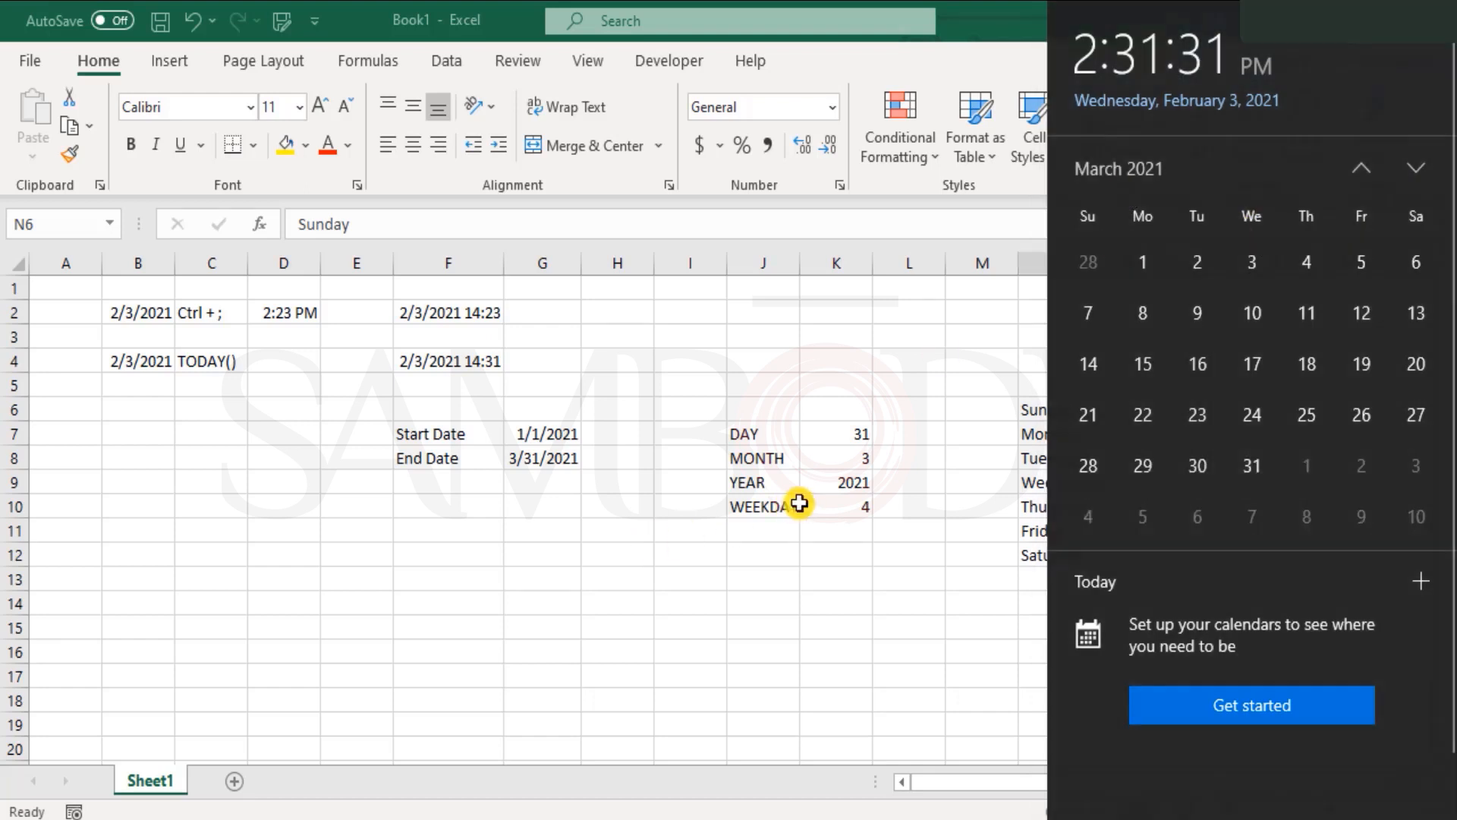
- Add return type 2 (Monday as 1 through Sunday as 7) to the formula in K10, making it =WEEKDAY(G8,2), and count from Monday to Wednesday
left_click(850, 500)
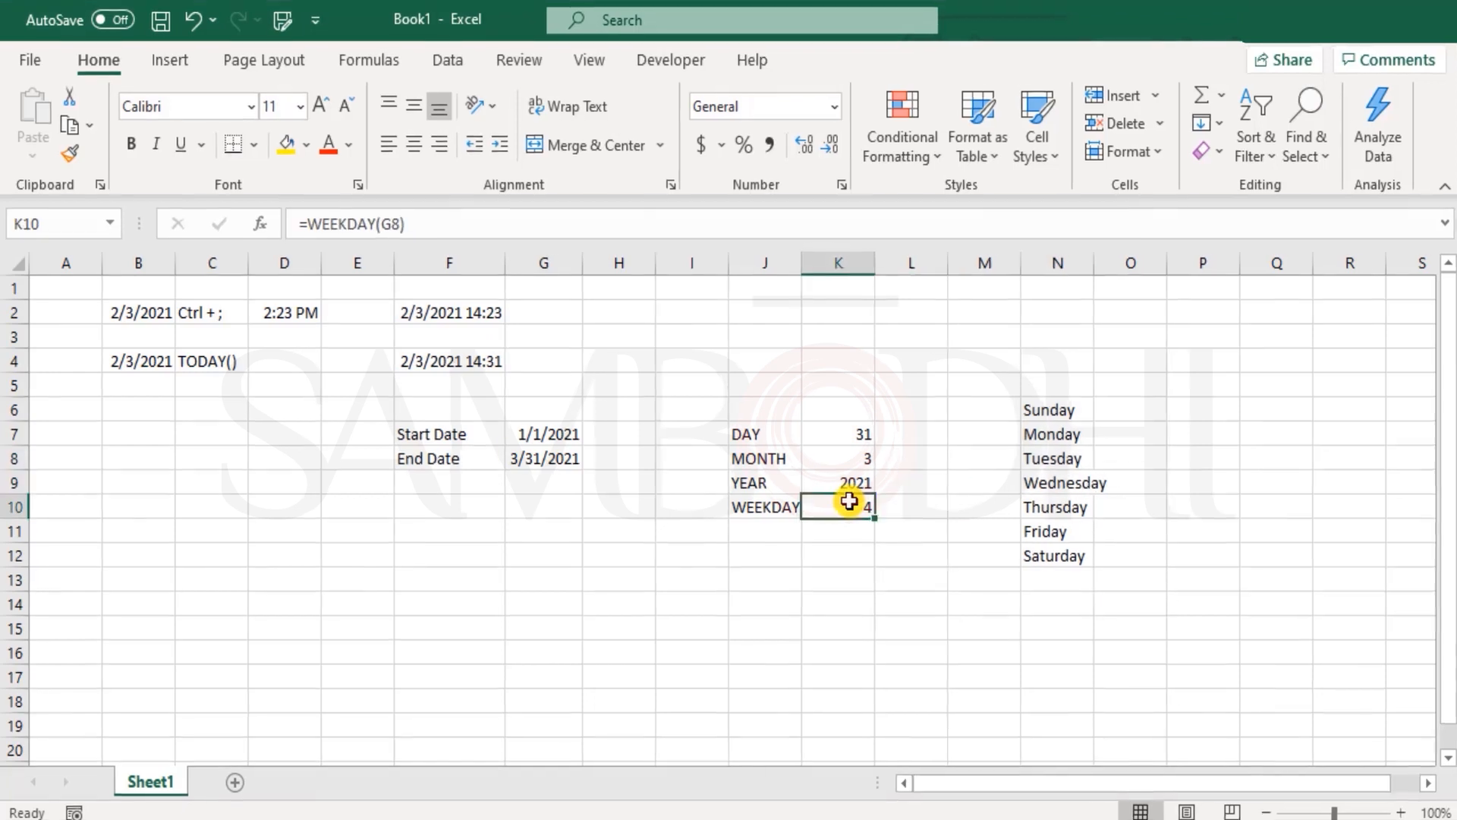
double_click(850, 503)
left_click(972, 521)
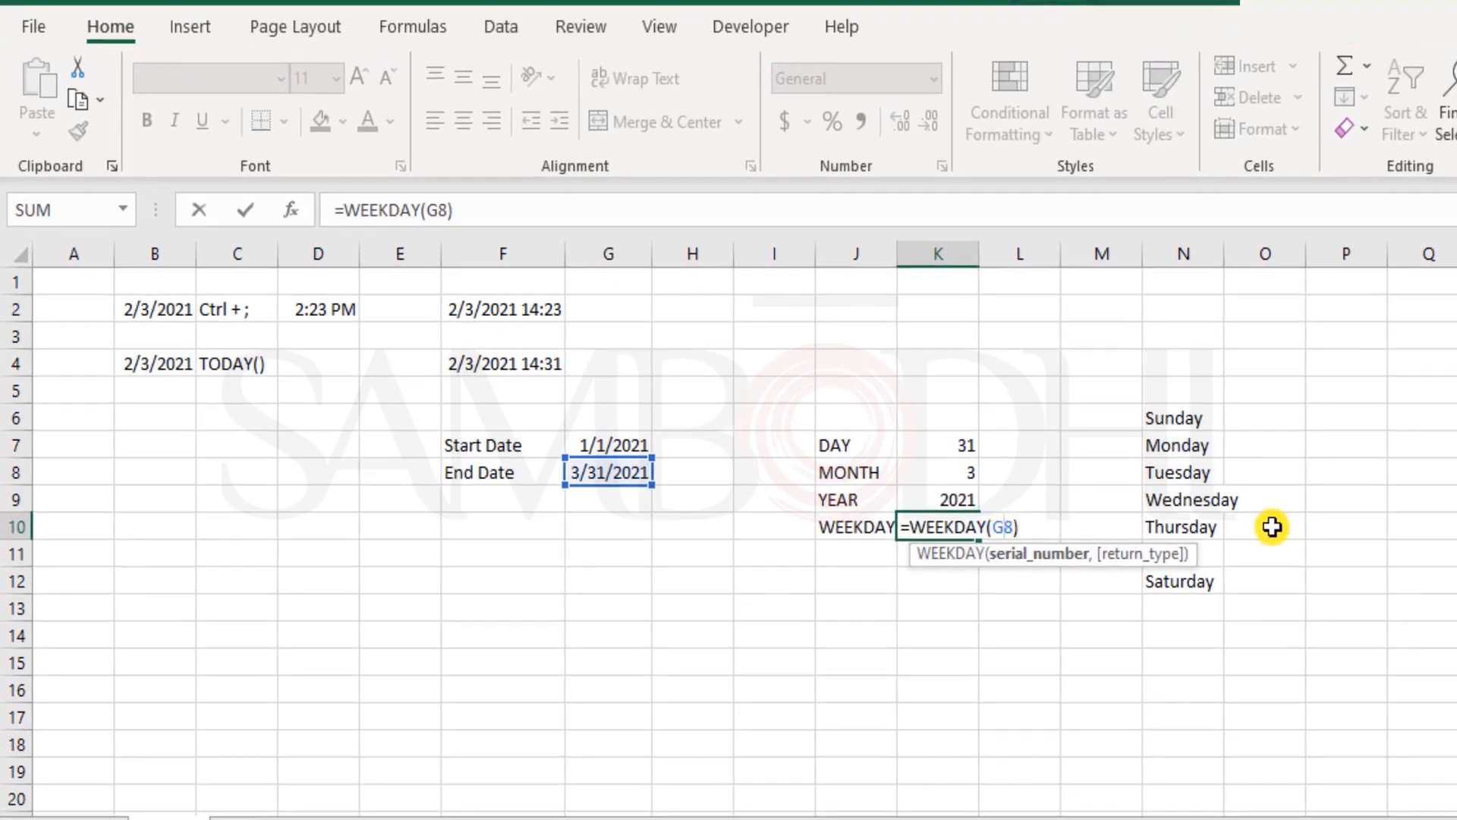
key("Right")
type(",")
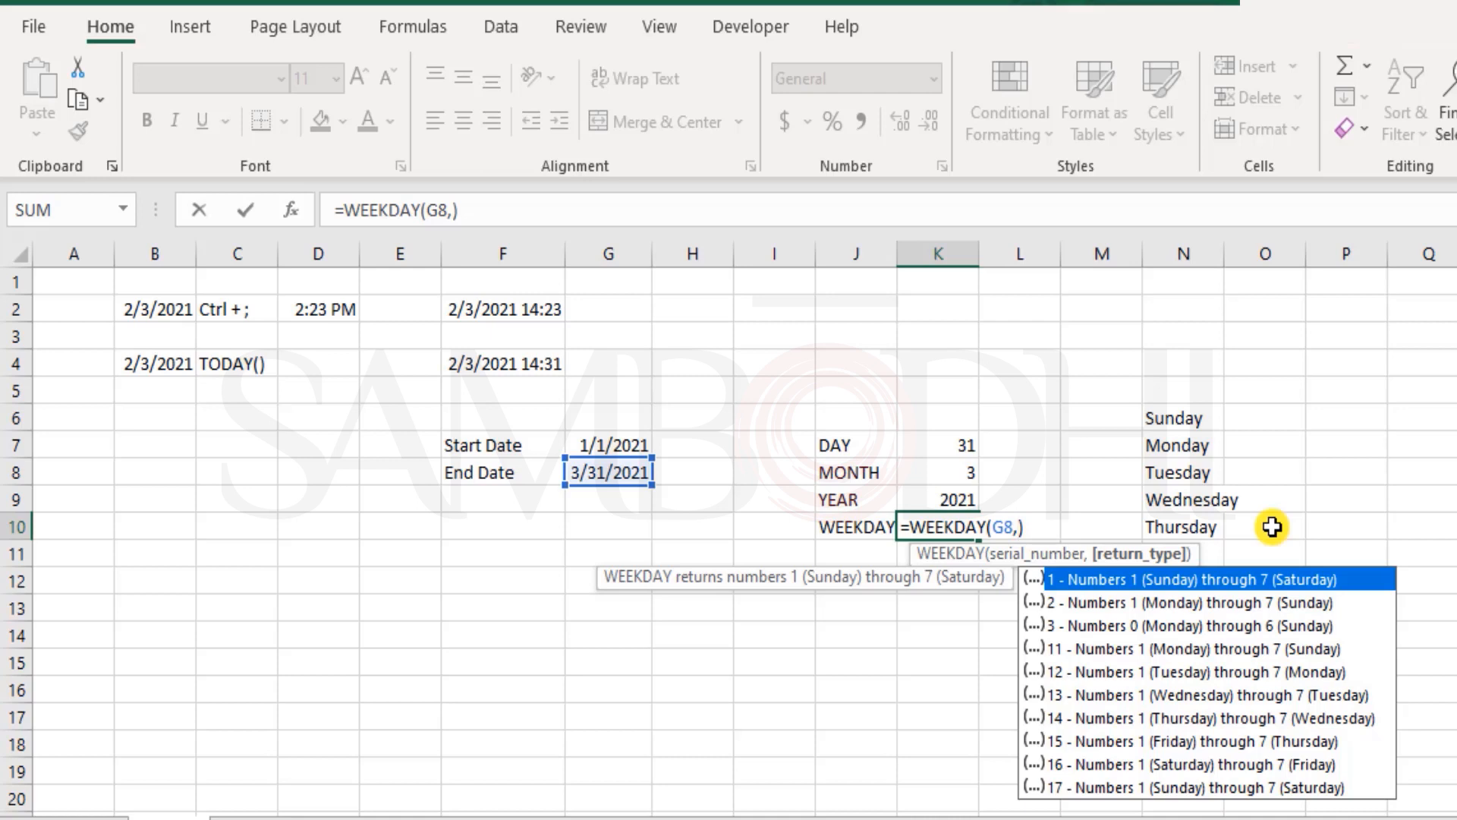
key("Down")
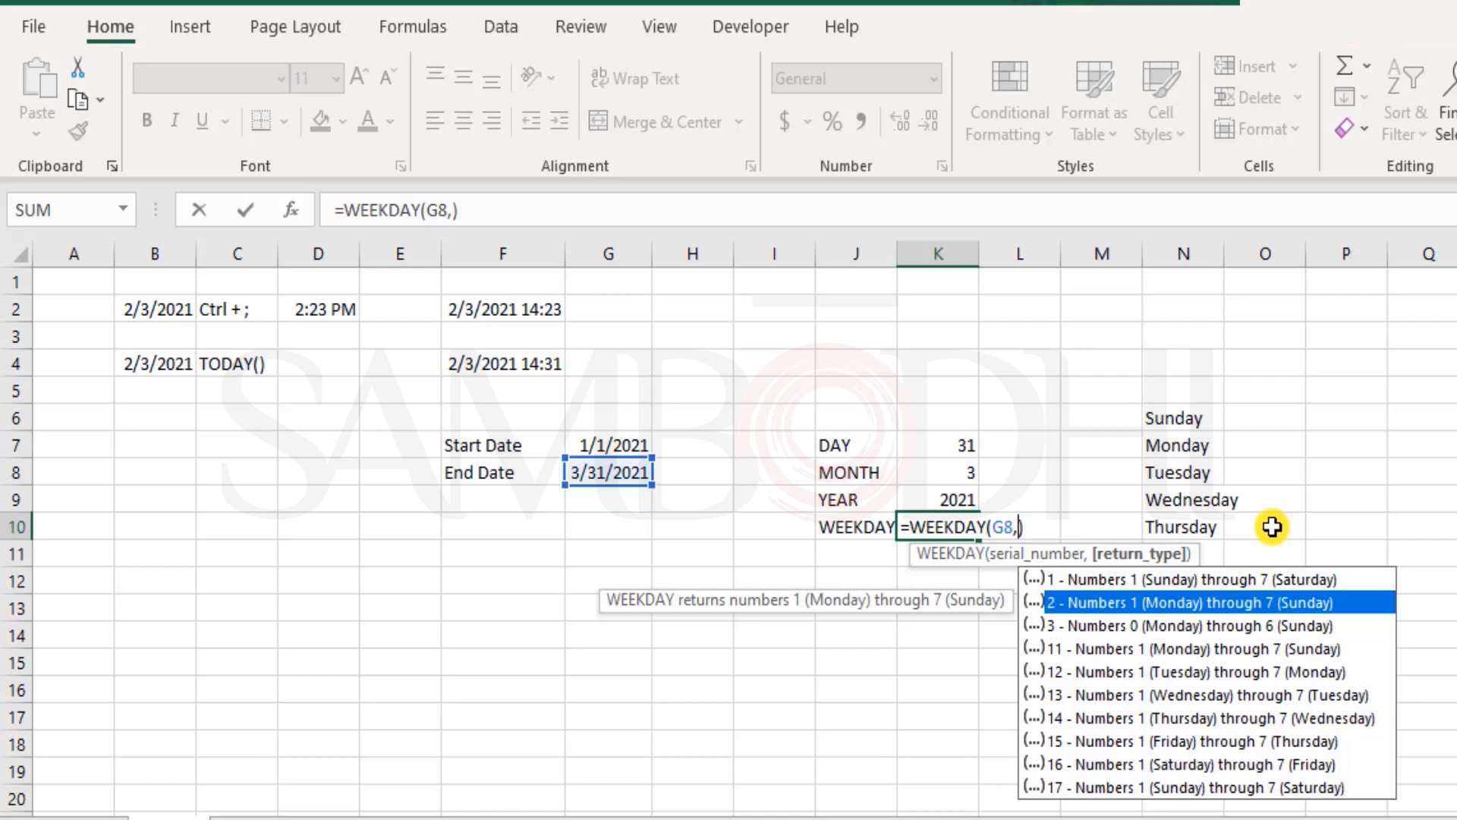
key("Tab")
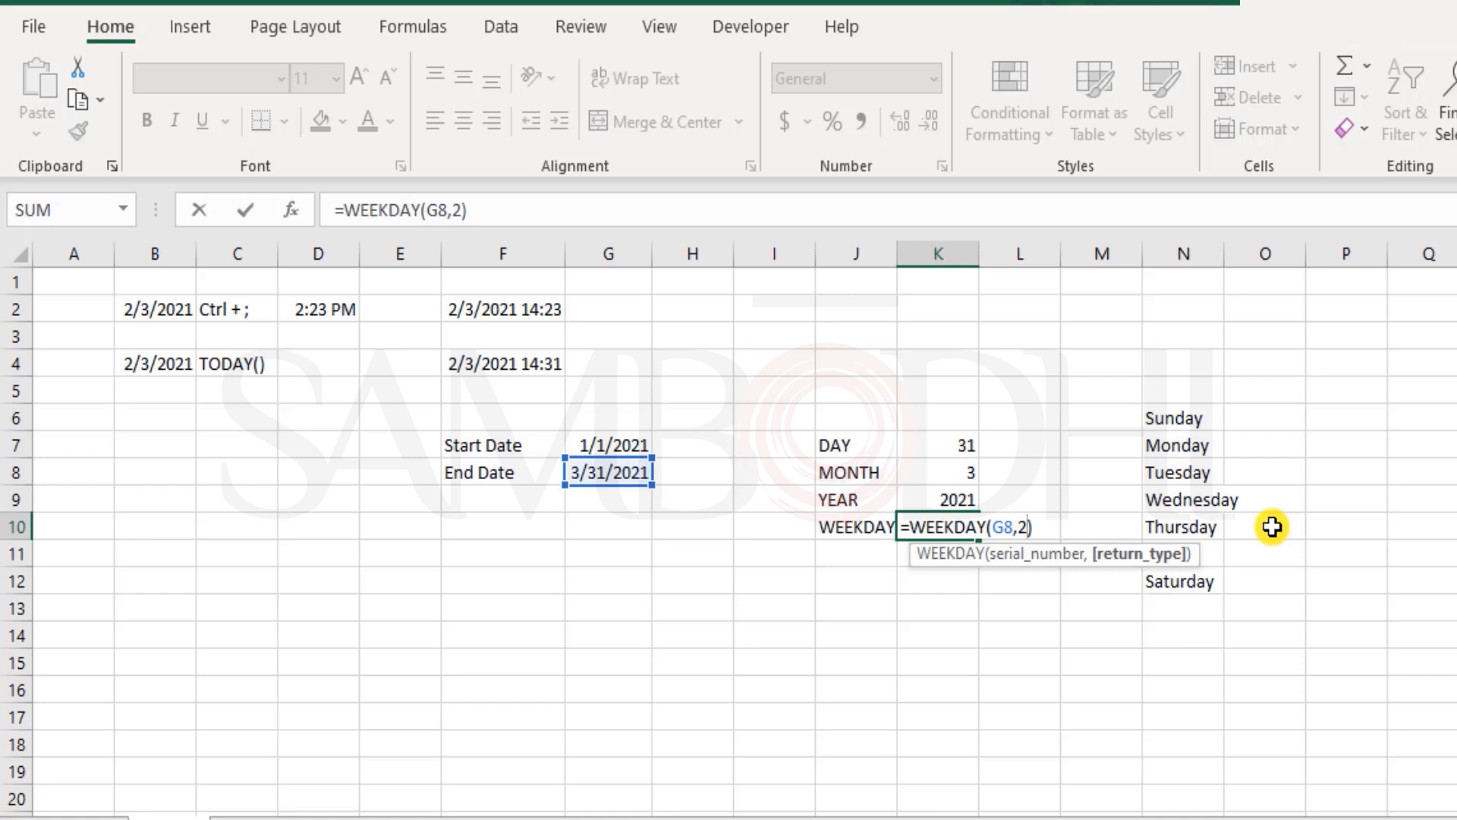
key("BackSpace")
key("BackSpace")
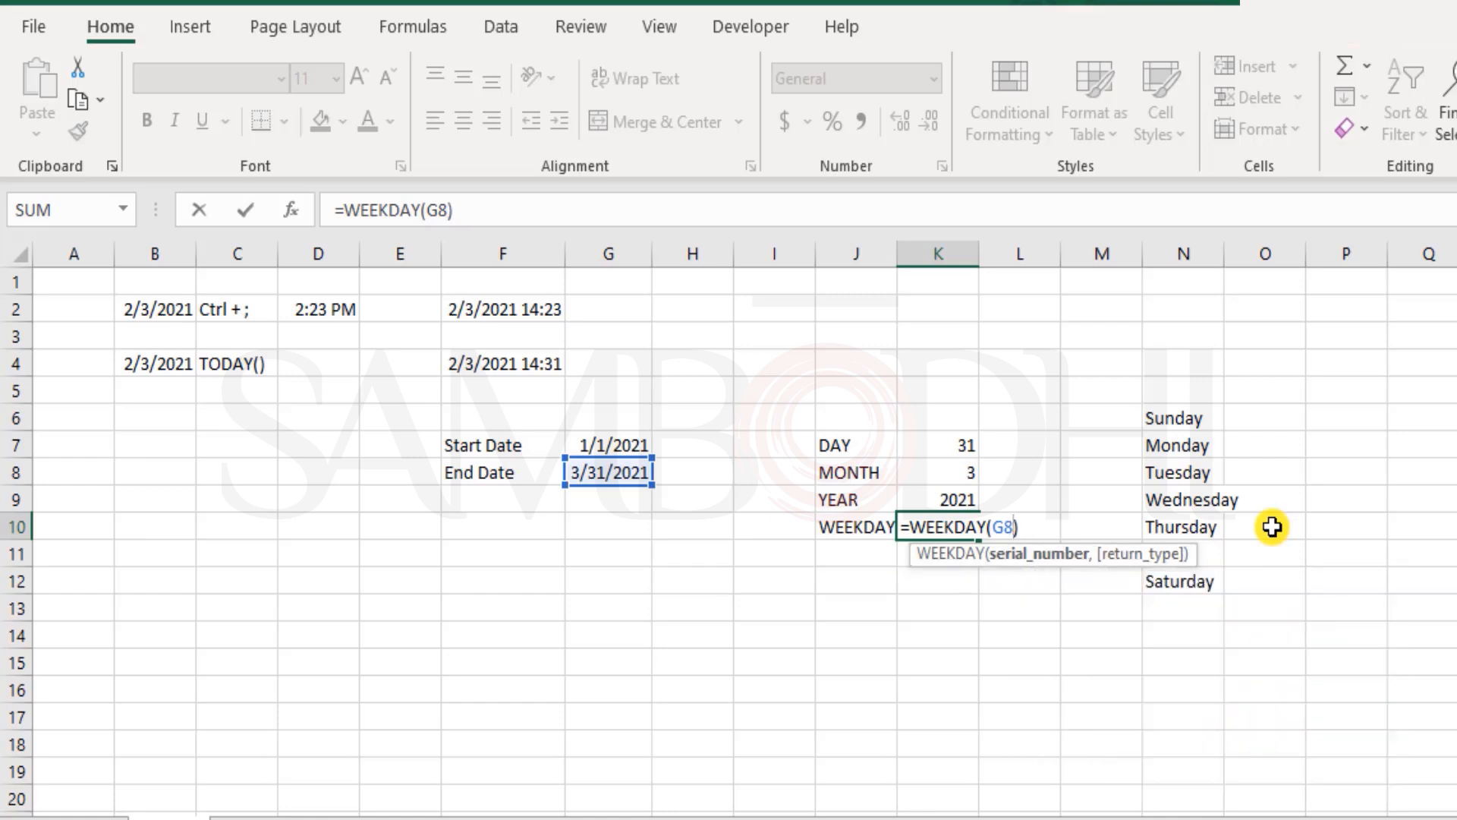
type(",")
key("Down")
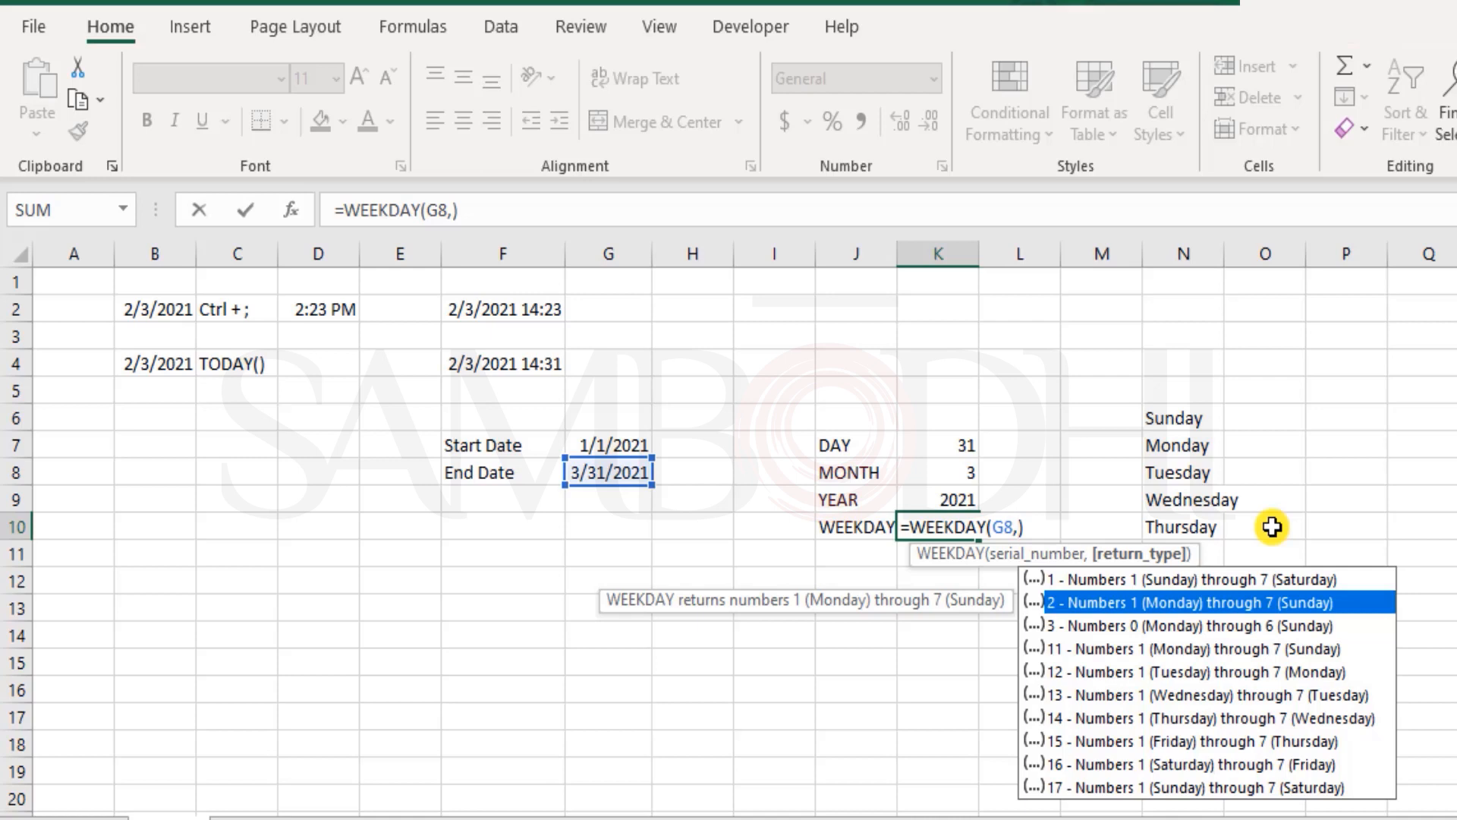
key("Tab")
key("Return")
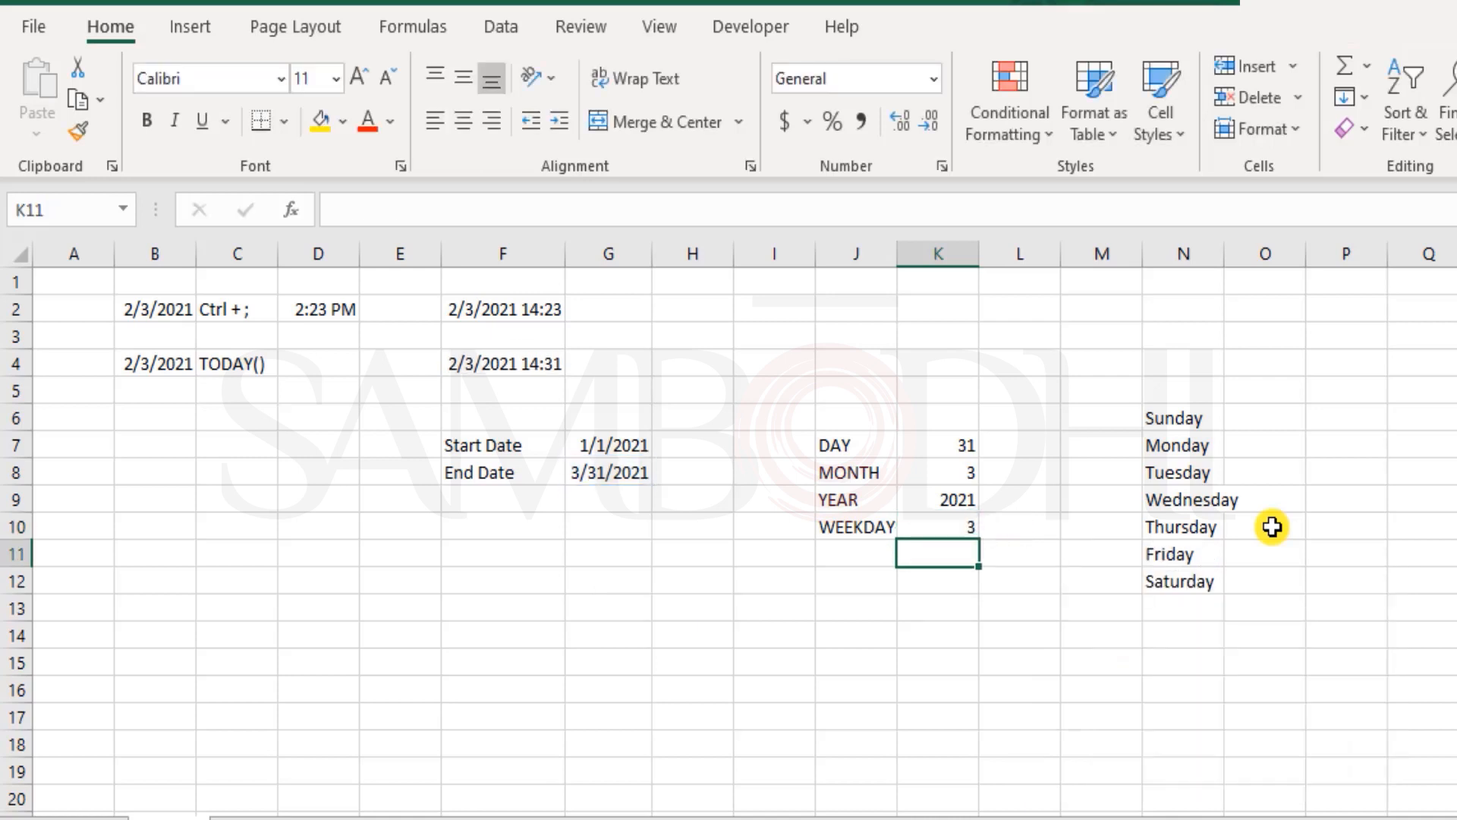
key("Up")
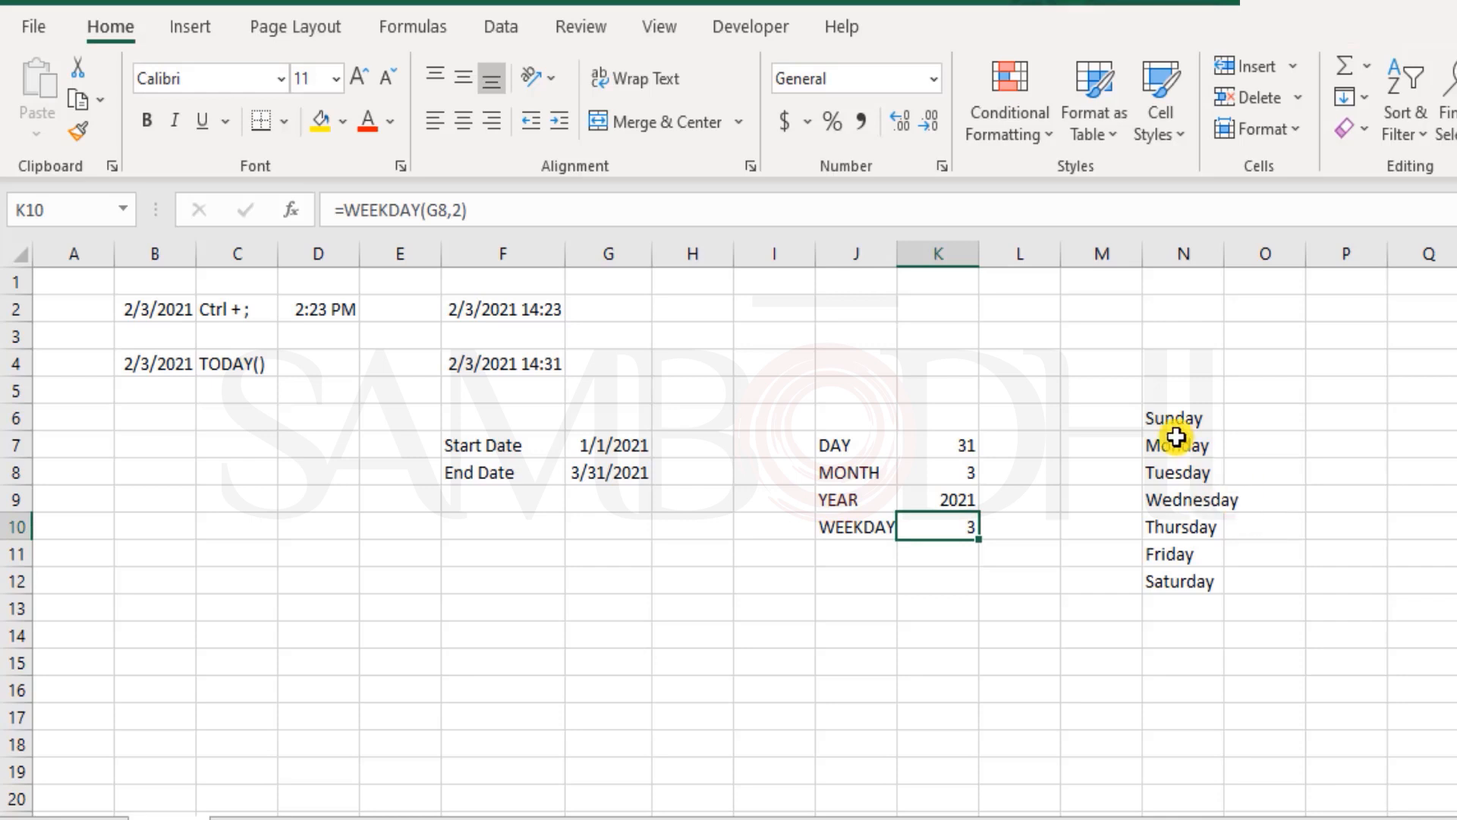
left_click_drag(1169, 447, 1182, 500)
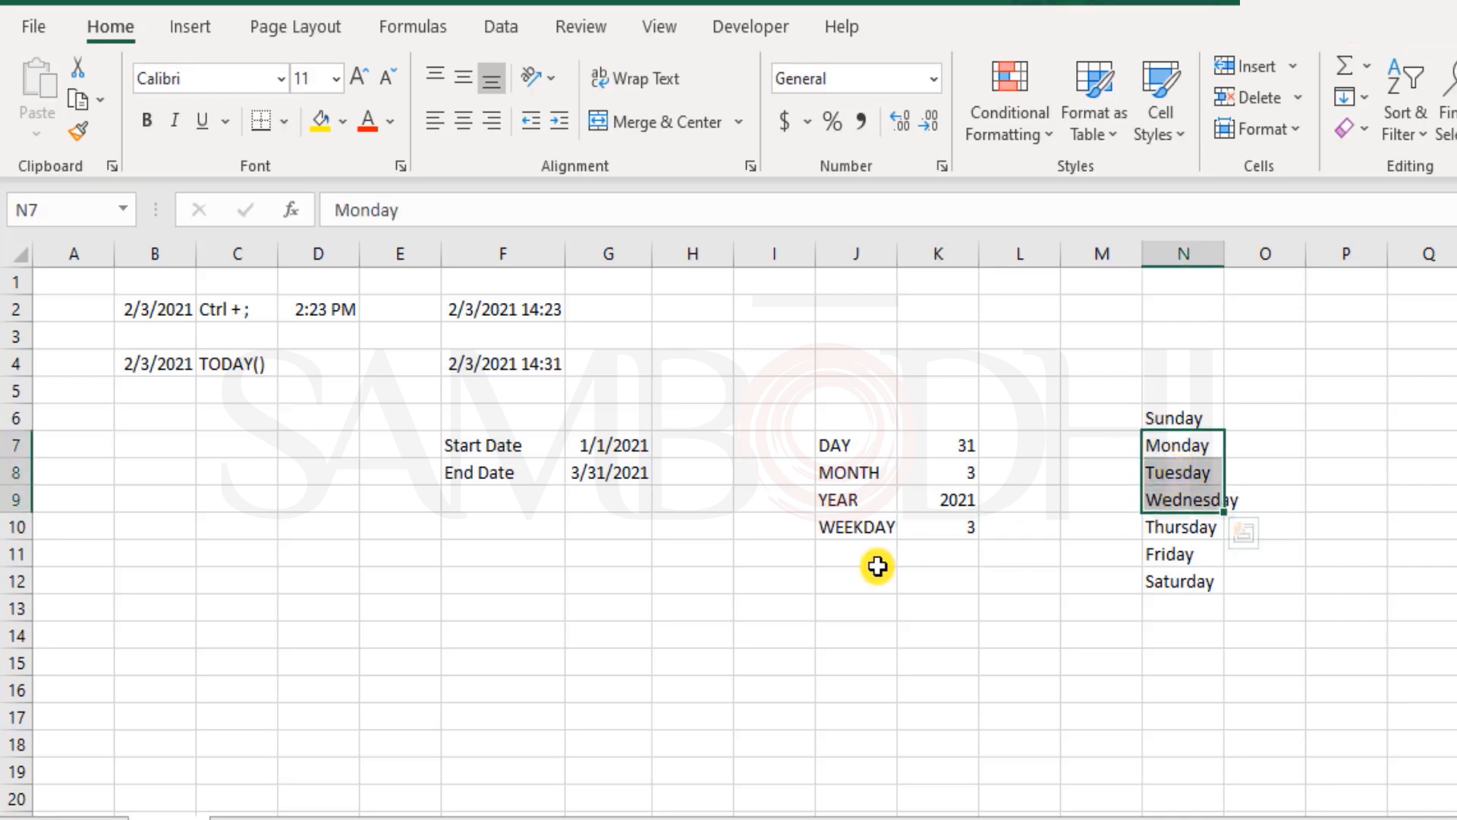
- Change the return type in K10 to 3 (Monday as 0 through Sunday as 6), making the formula =WEEKDAY(G8,3)
double_click(941, 525)
left_click(1020, 527)
key("Delete")
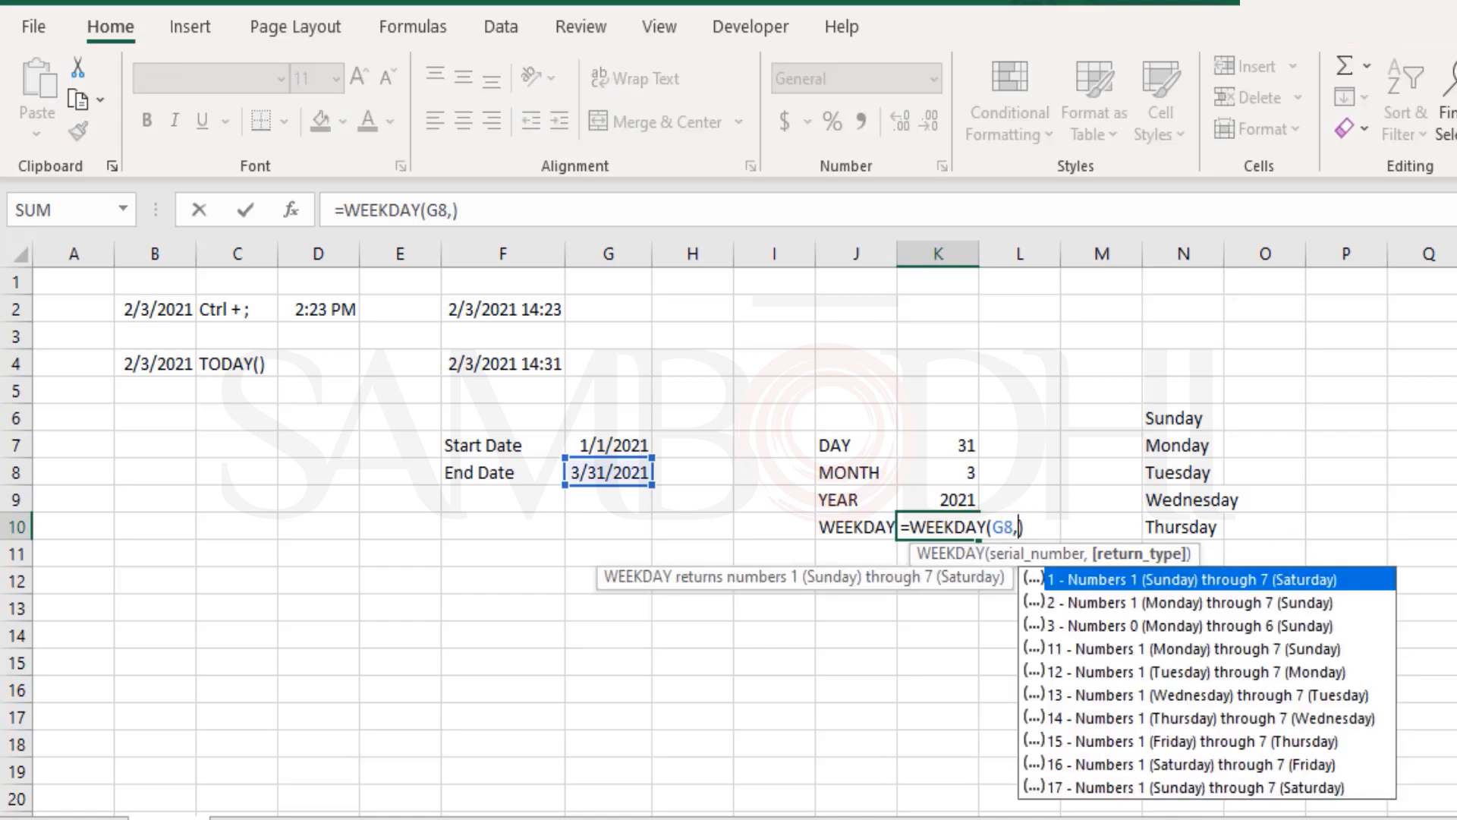
key("Down")
key("Down")
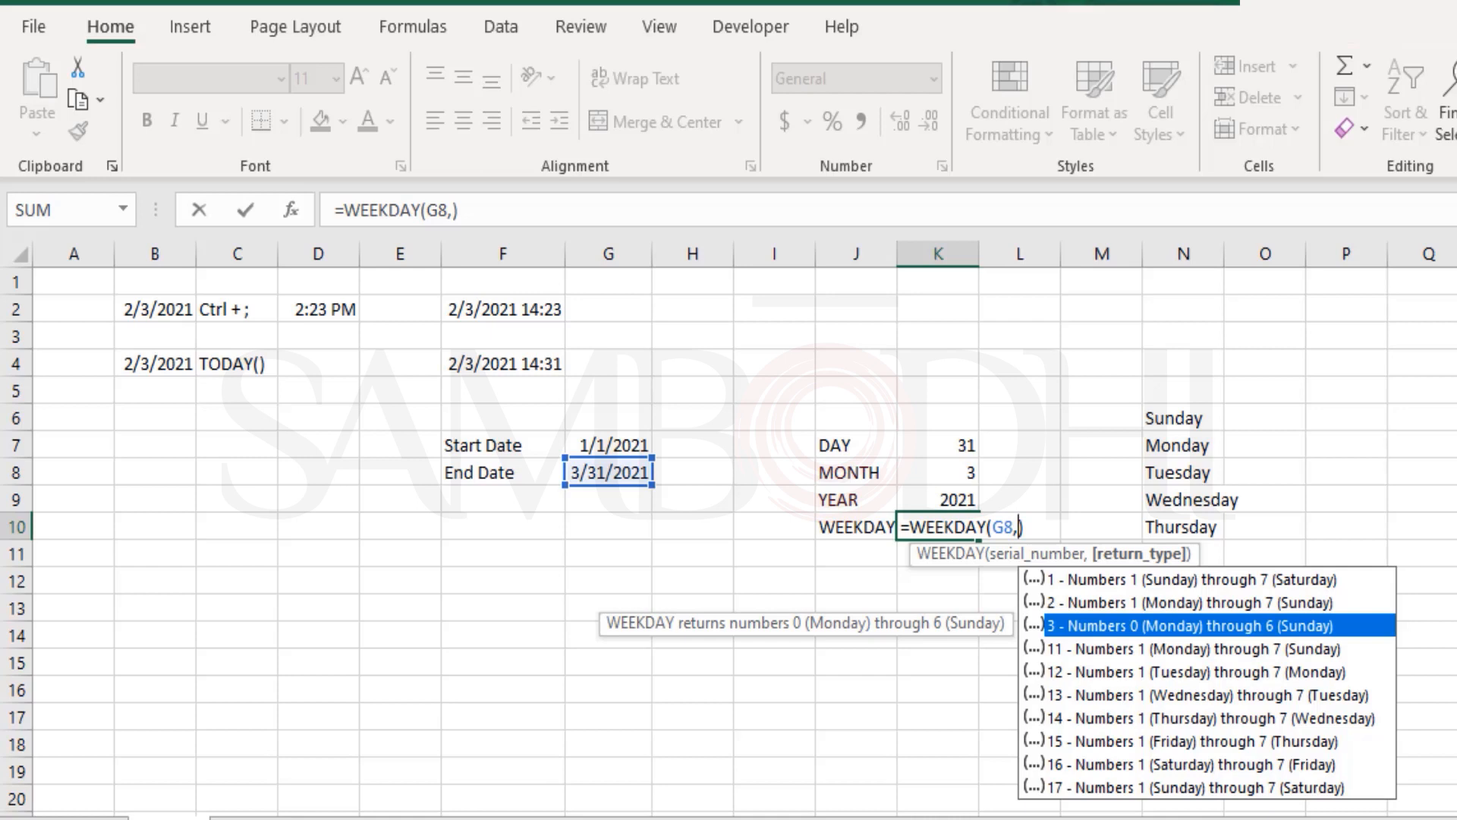
key("Down")
key("Down")
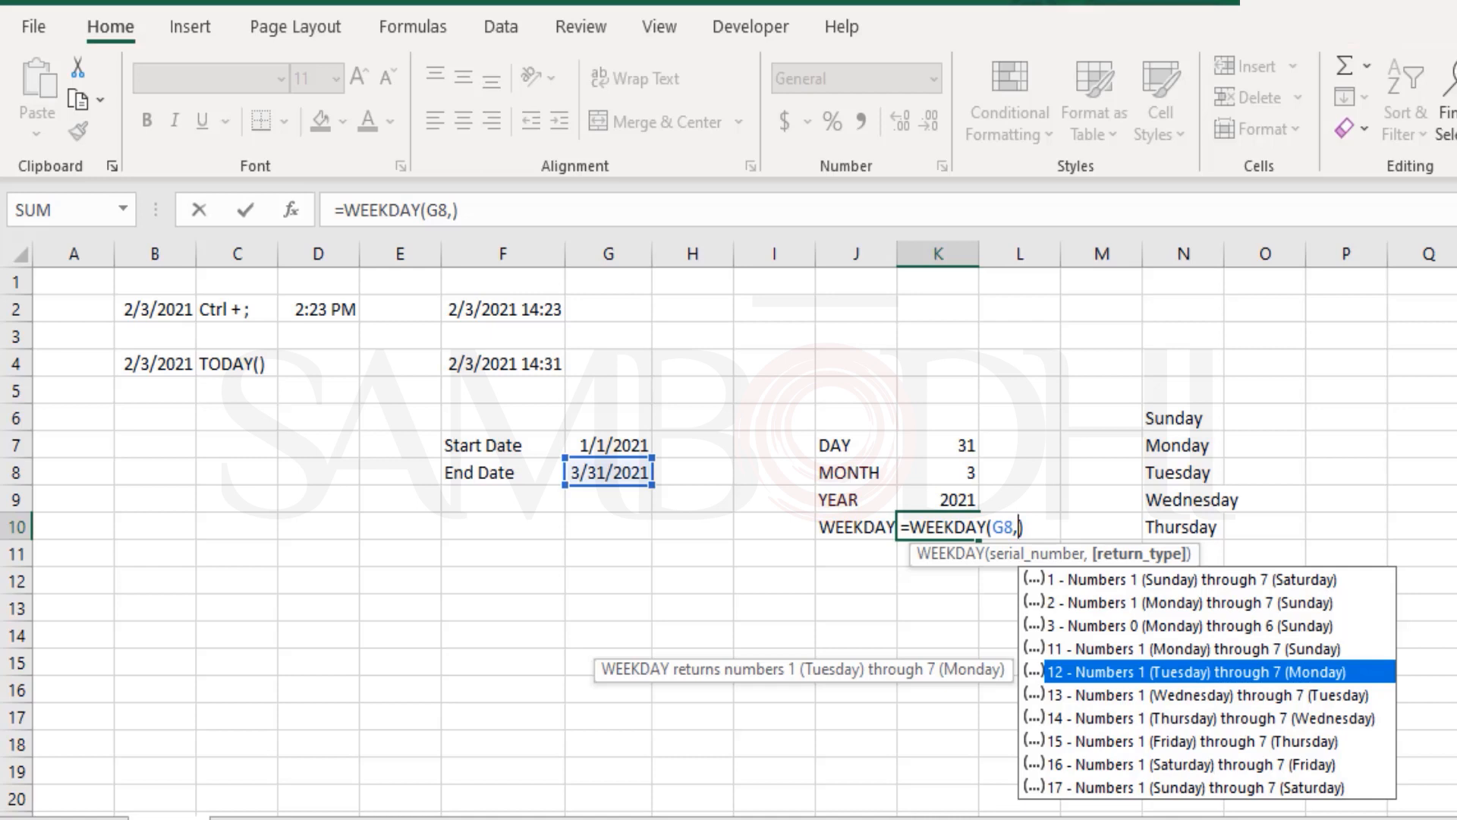
key("Up")
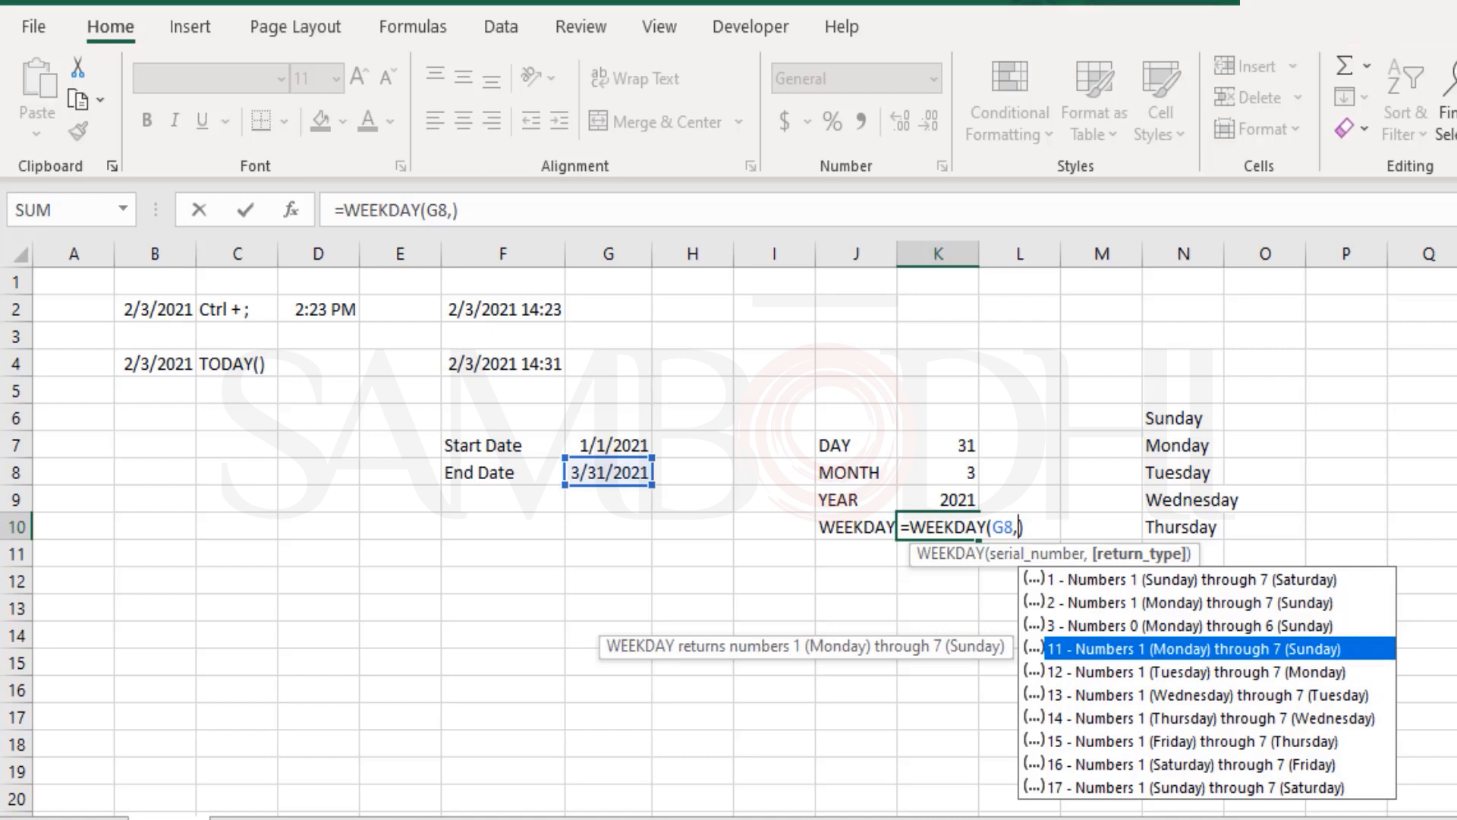
key("Up")
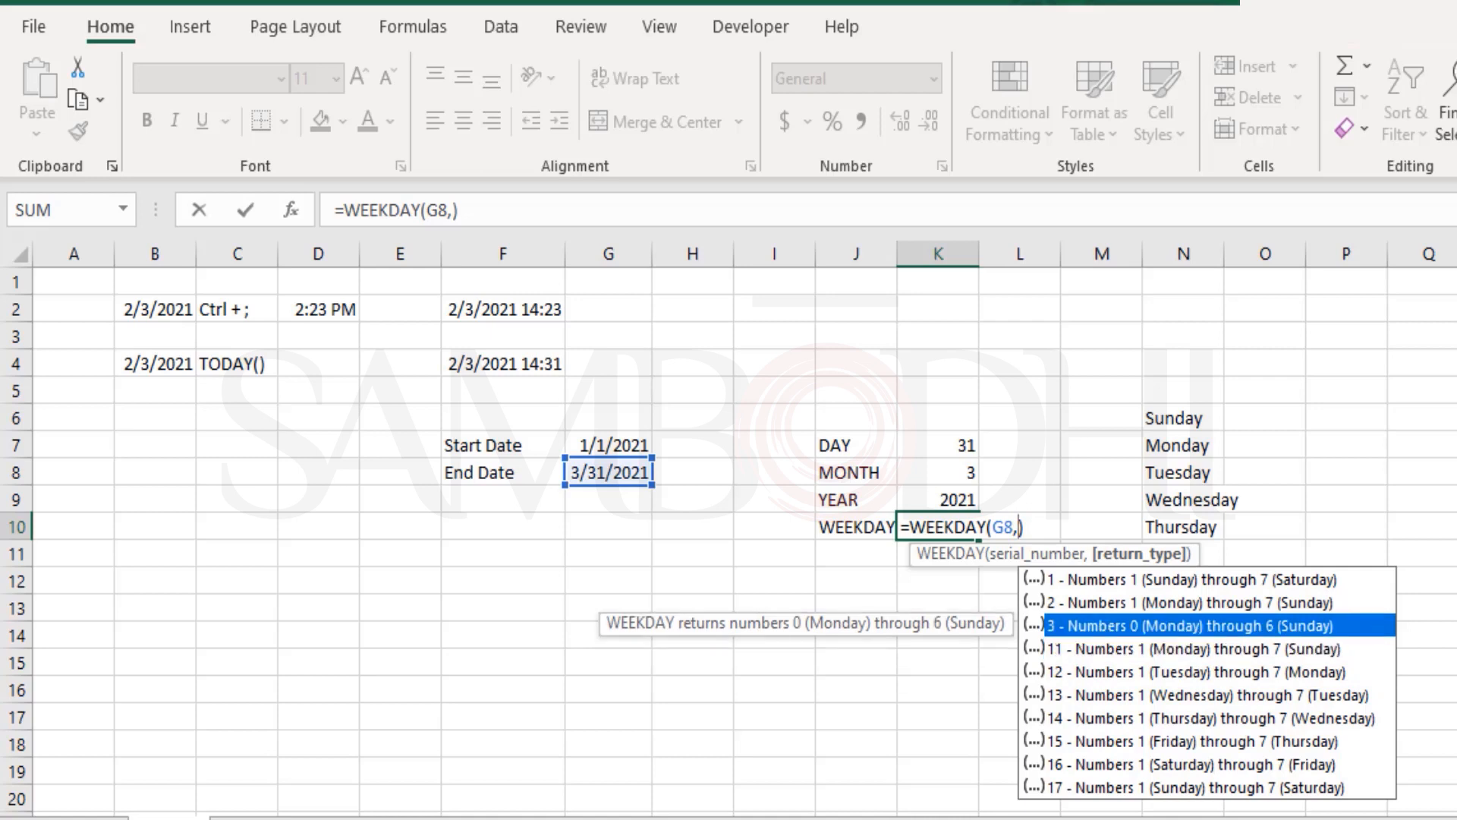
key("Tab")
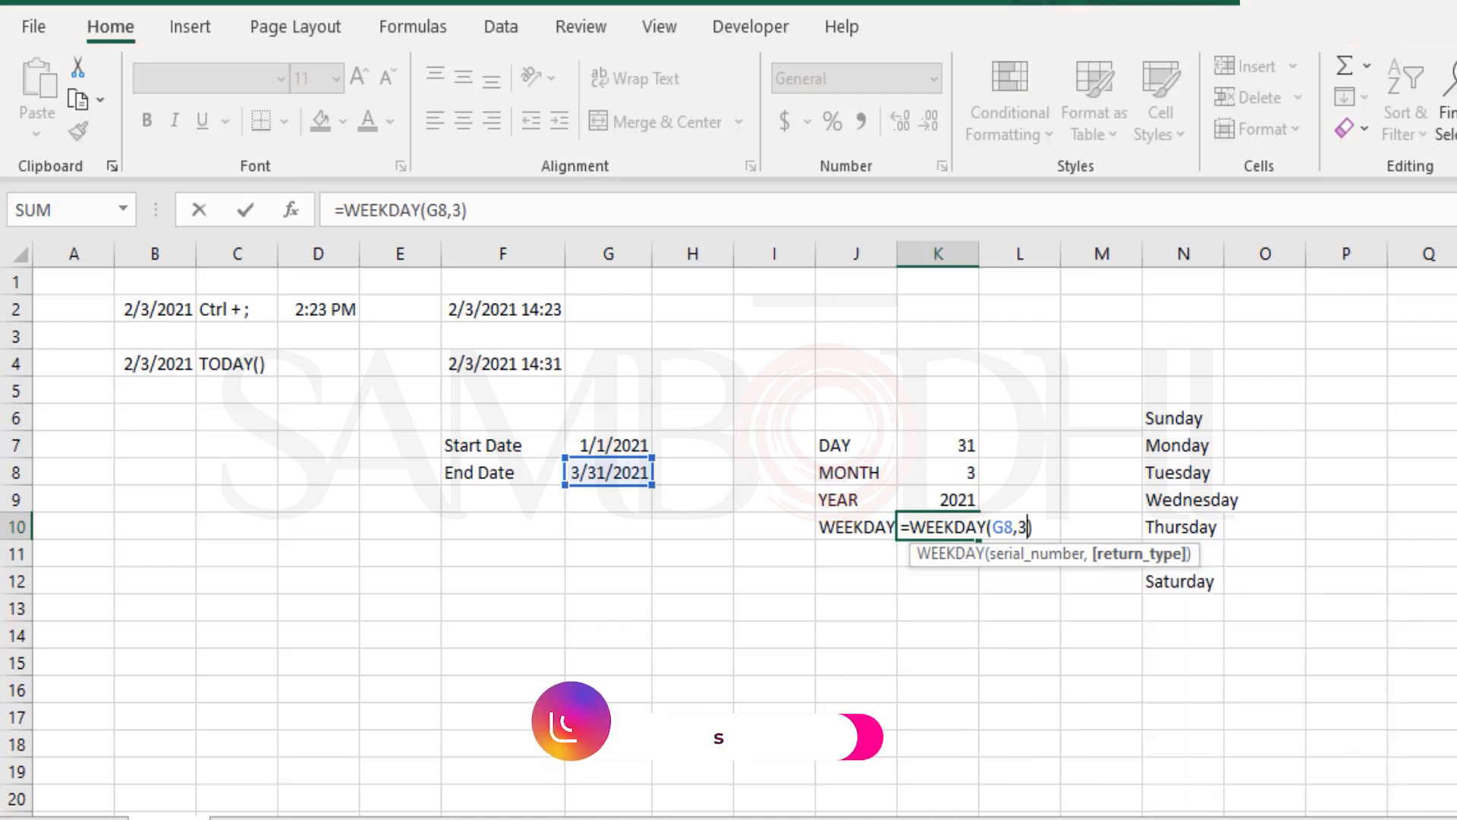
key("Return")
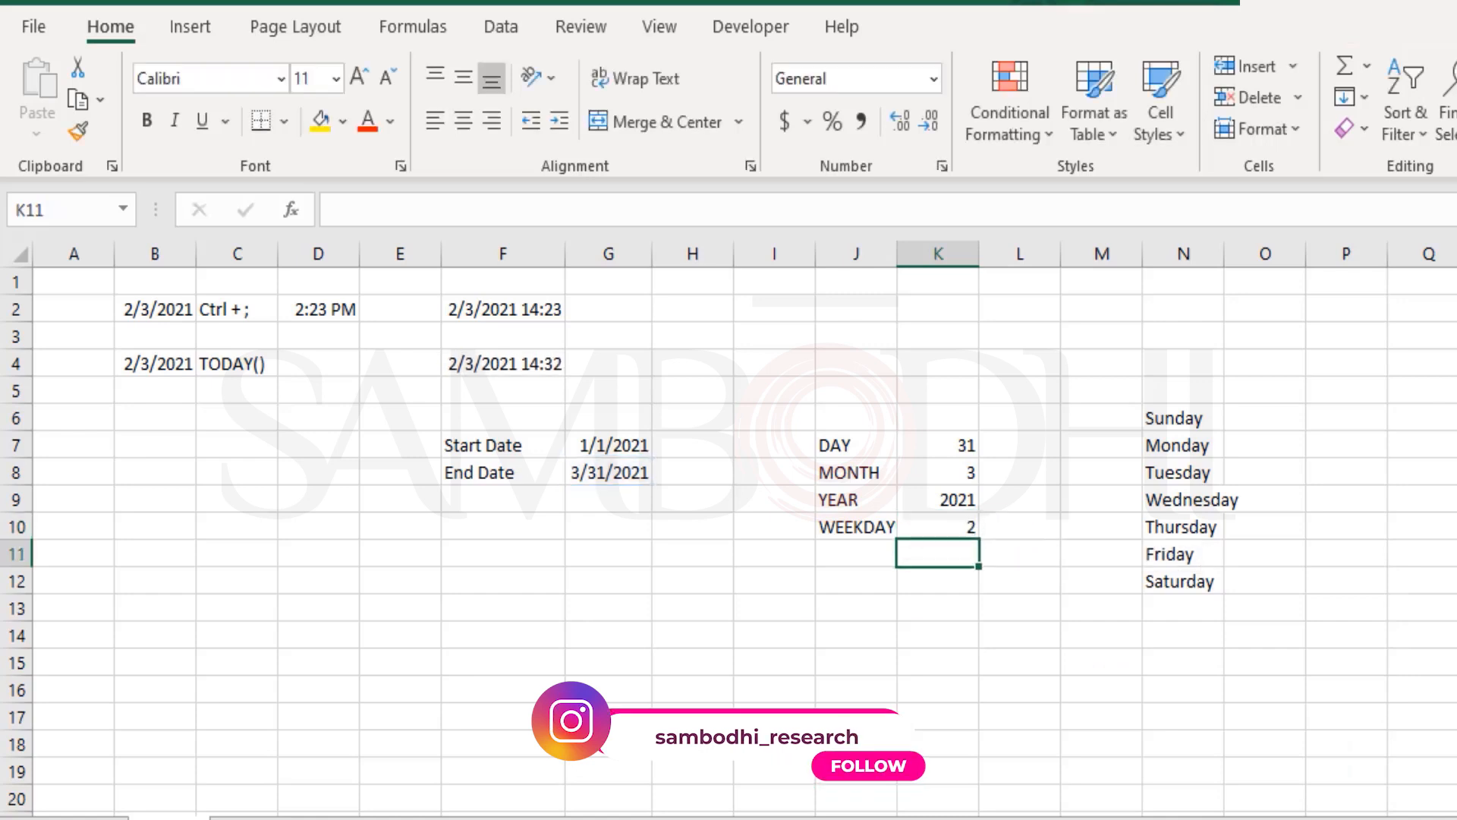
- Review the remaining WEEKDAY return types and set the one in K10 to 1 (Sunday through Saturday), making the formula =WEEKDAY(G8,1)
key("Up")
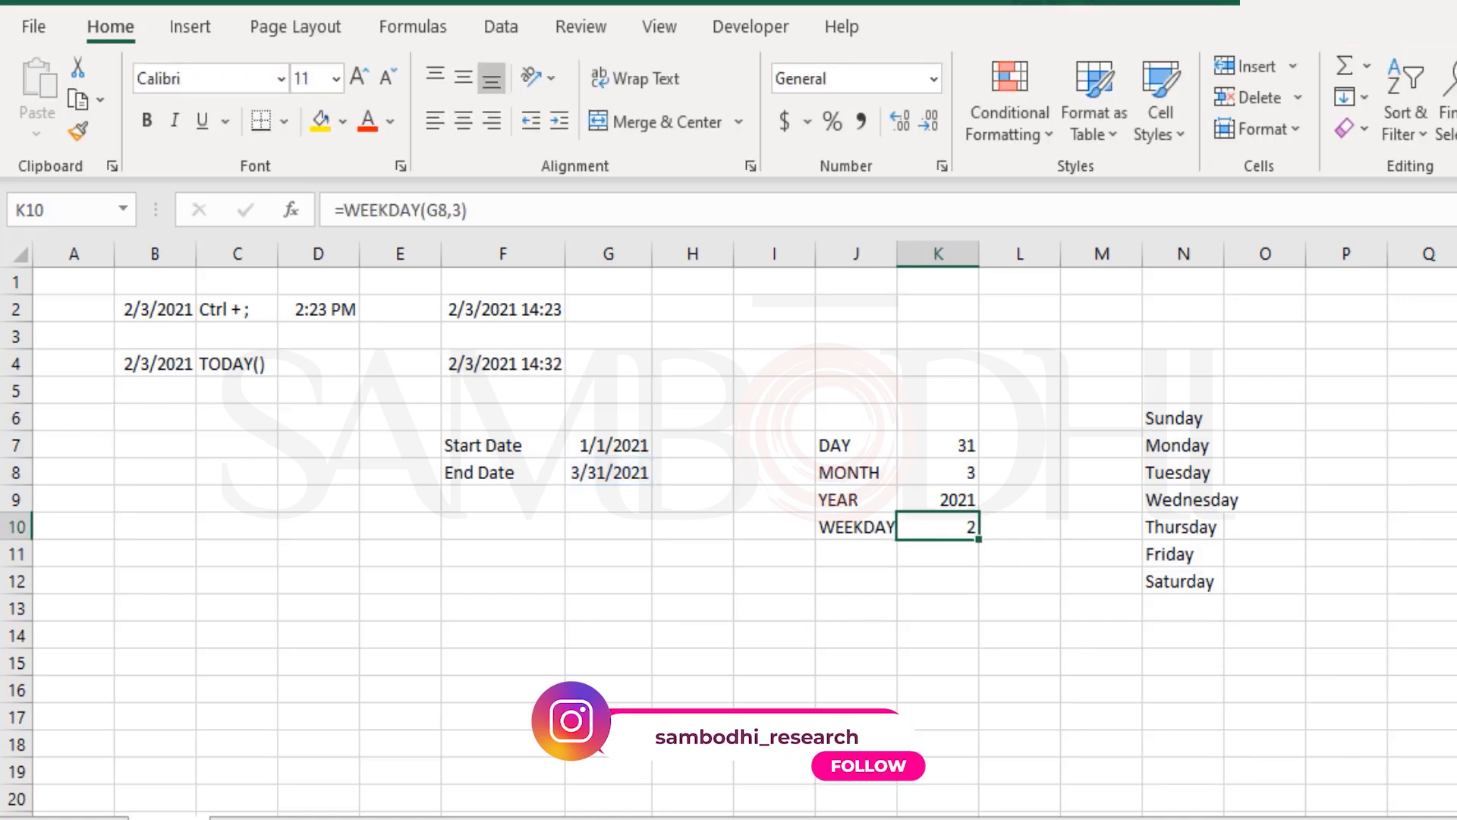
key("F2")
key("Left")
key("BackSpace")
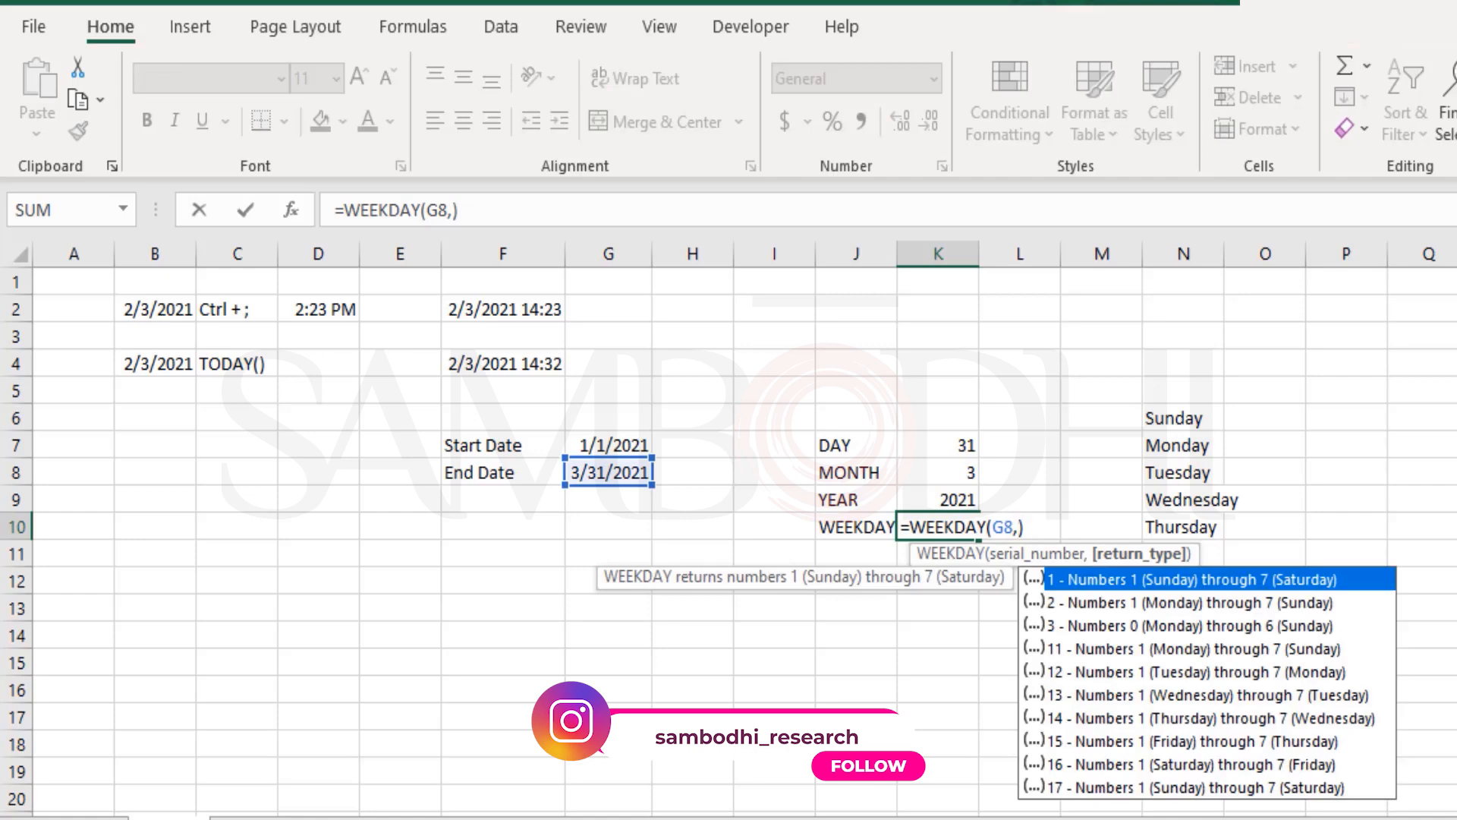
key("Down")
key("Down")
key("Down")
key("Down")
key("Down")
key("Down")
key("Down")
key("Down")
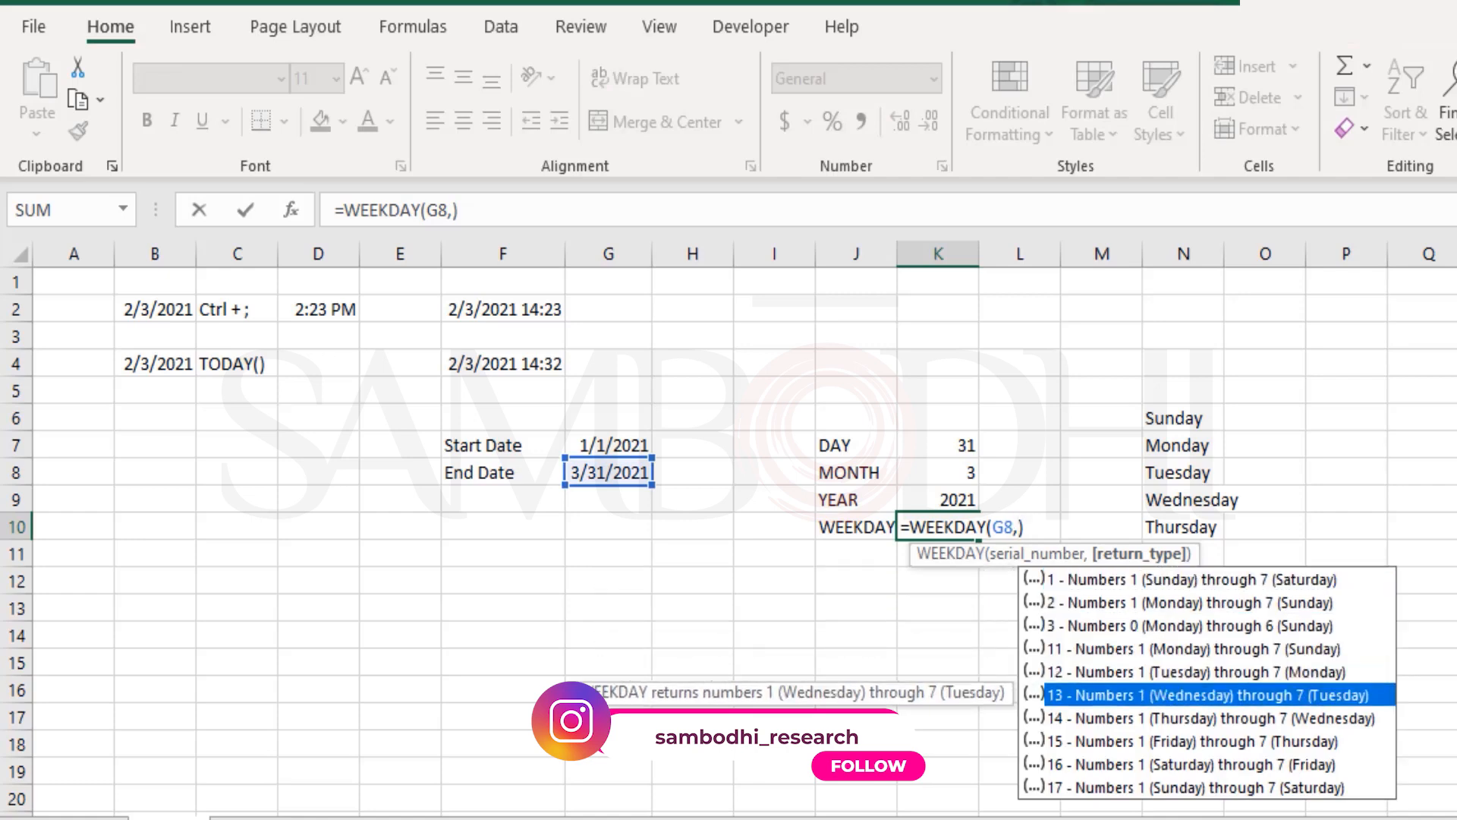
key("Down")
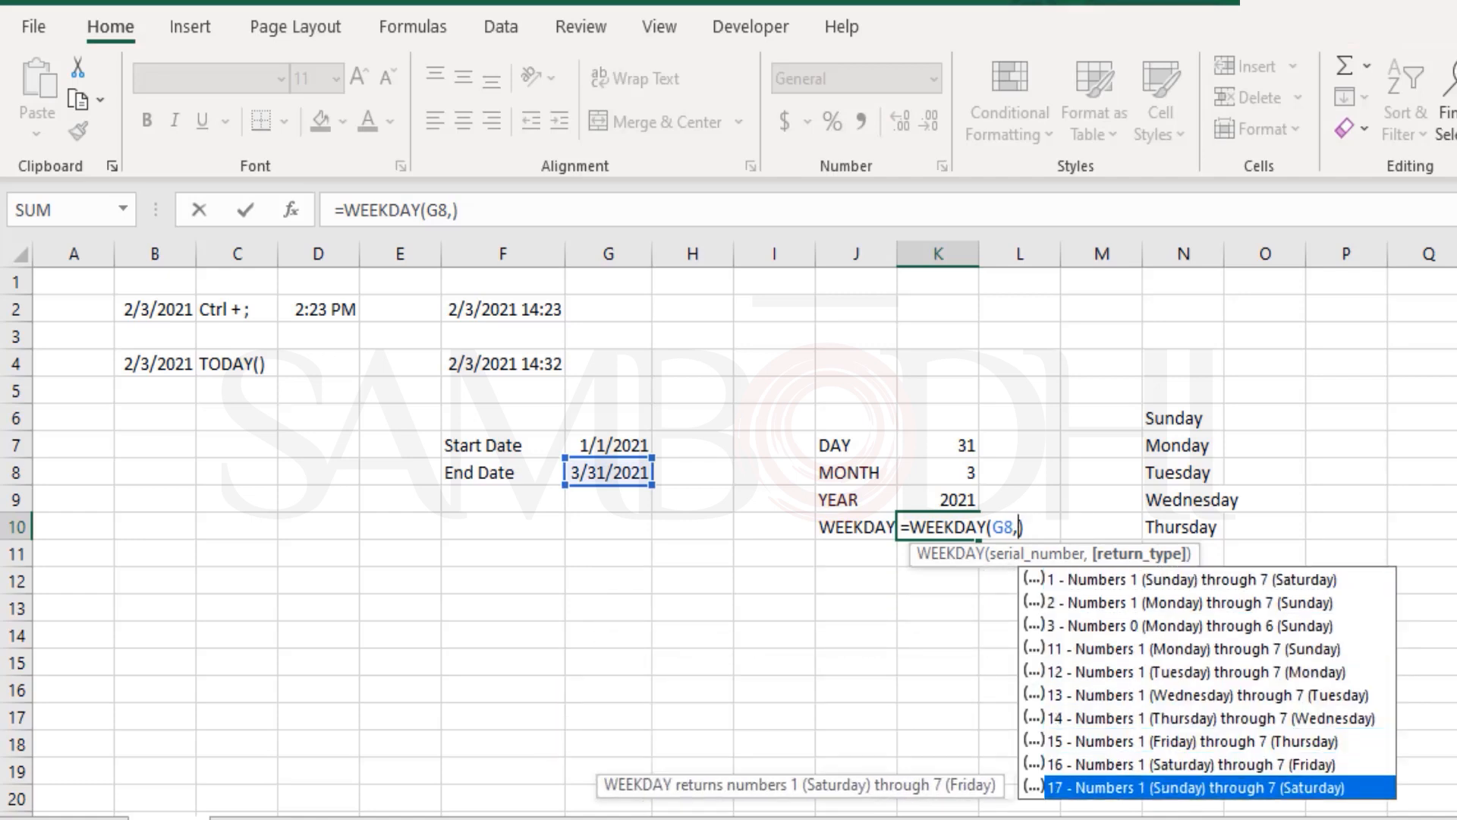
key("Up")
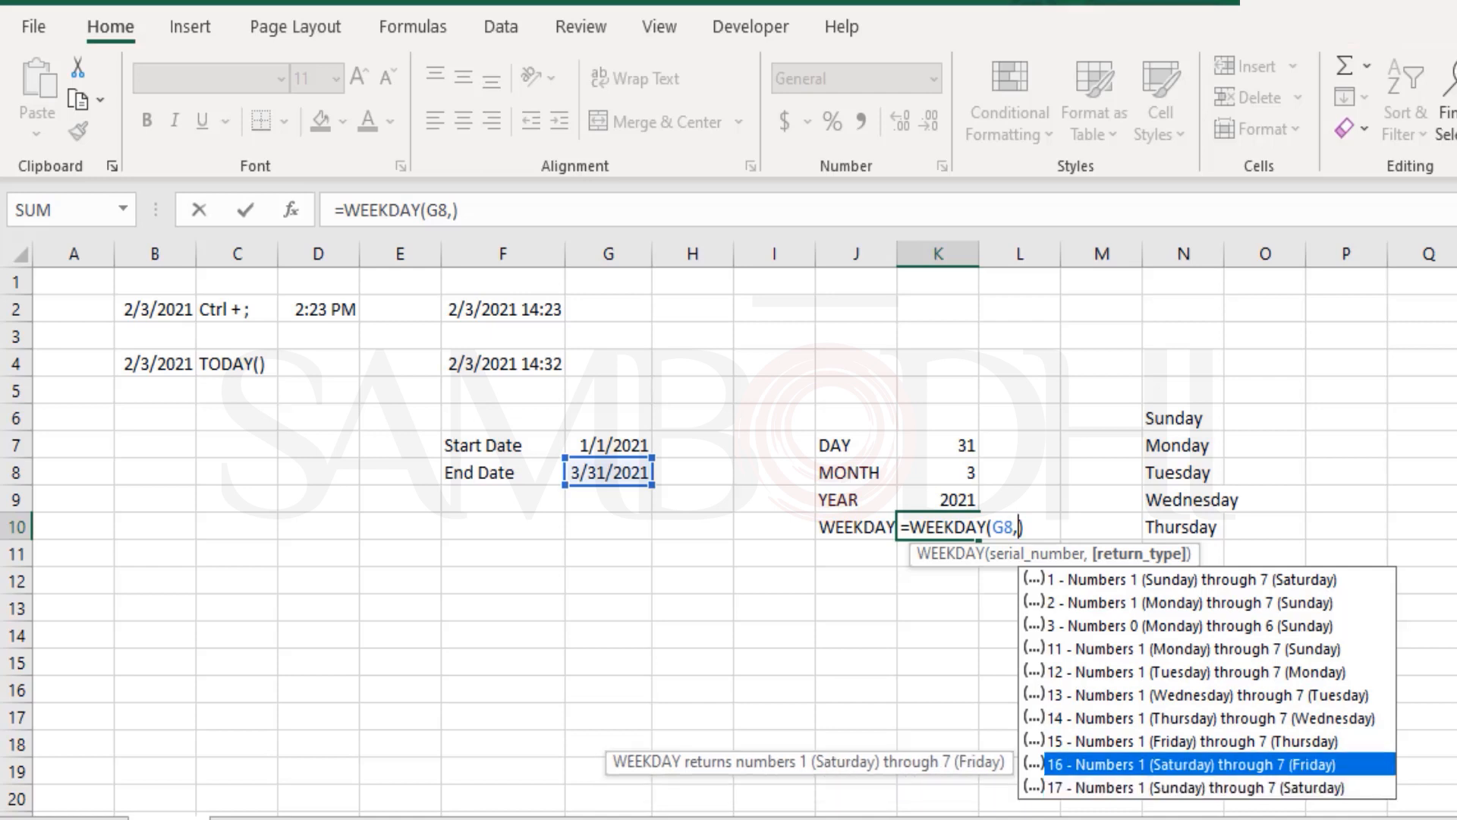
key("Escape")
key("BackSpace")
type(",1")
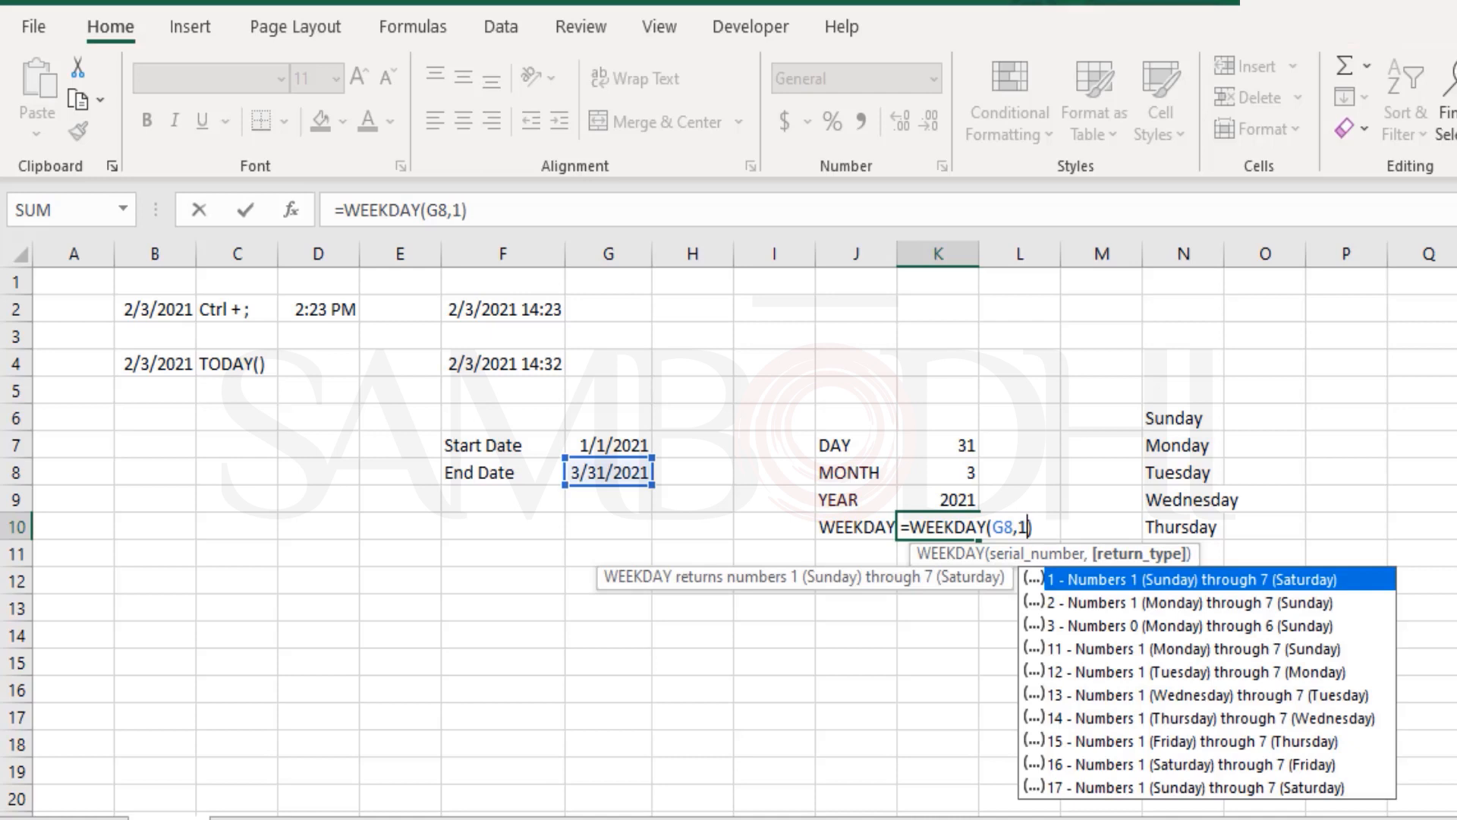
key("Return")
- Enter the label WEEKNUM in cell J11, below the WEEKDAY label
key("Left")
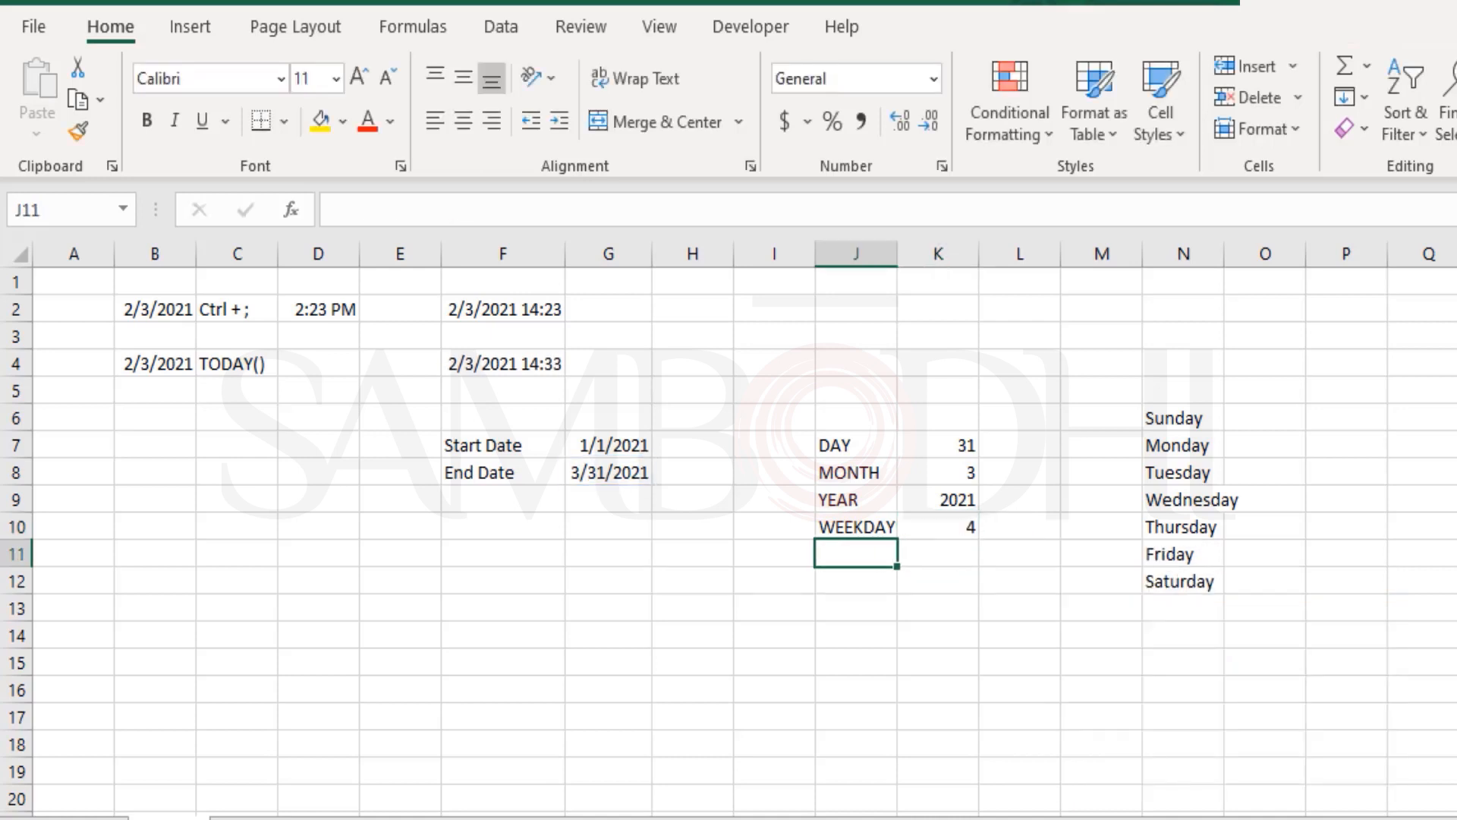
type("WEE")
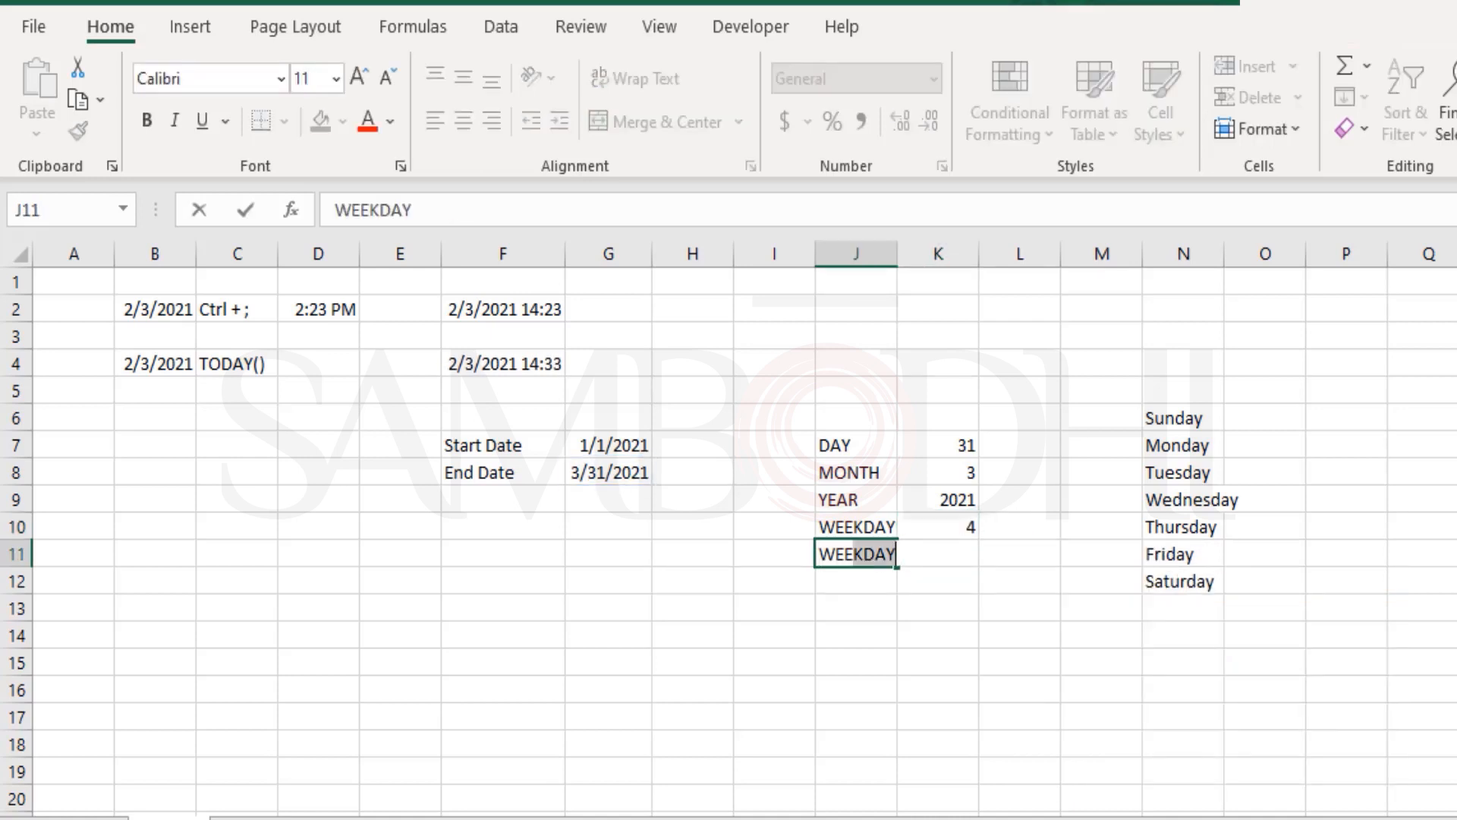
type("KNUM")
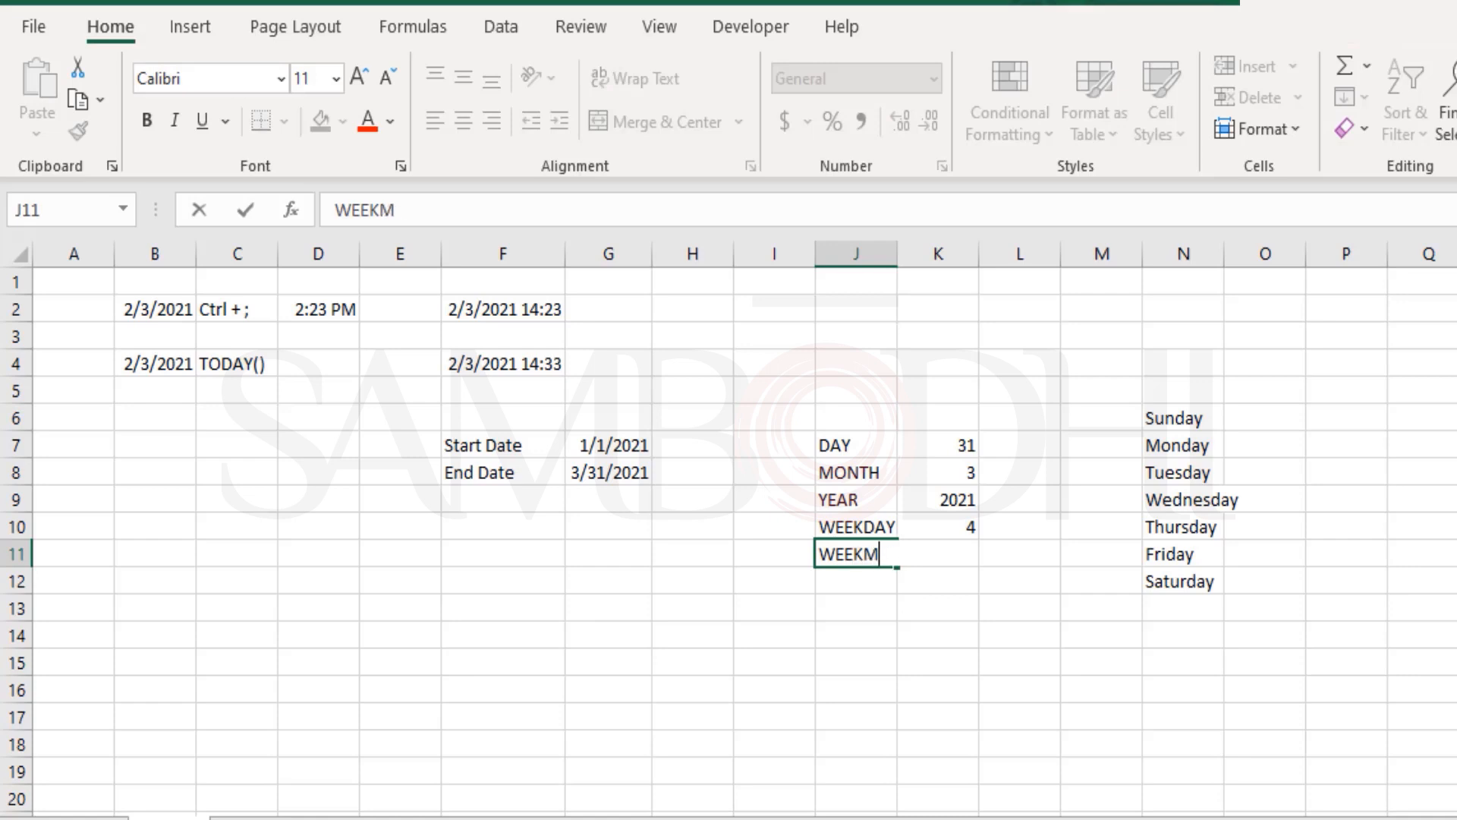
key("Tab")
- Enter the formula =WEEKNUM(G8) in cell K11 to get the end date's week number, without a return type
type("=WEEKNUM(")
key("Escape")
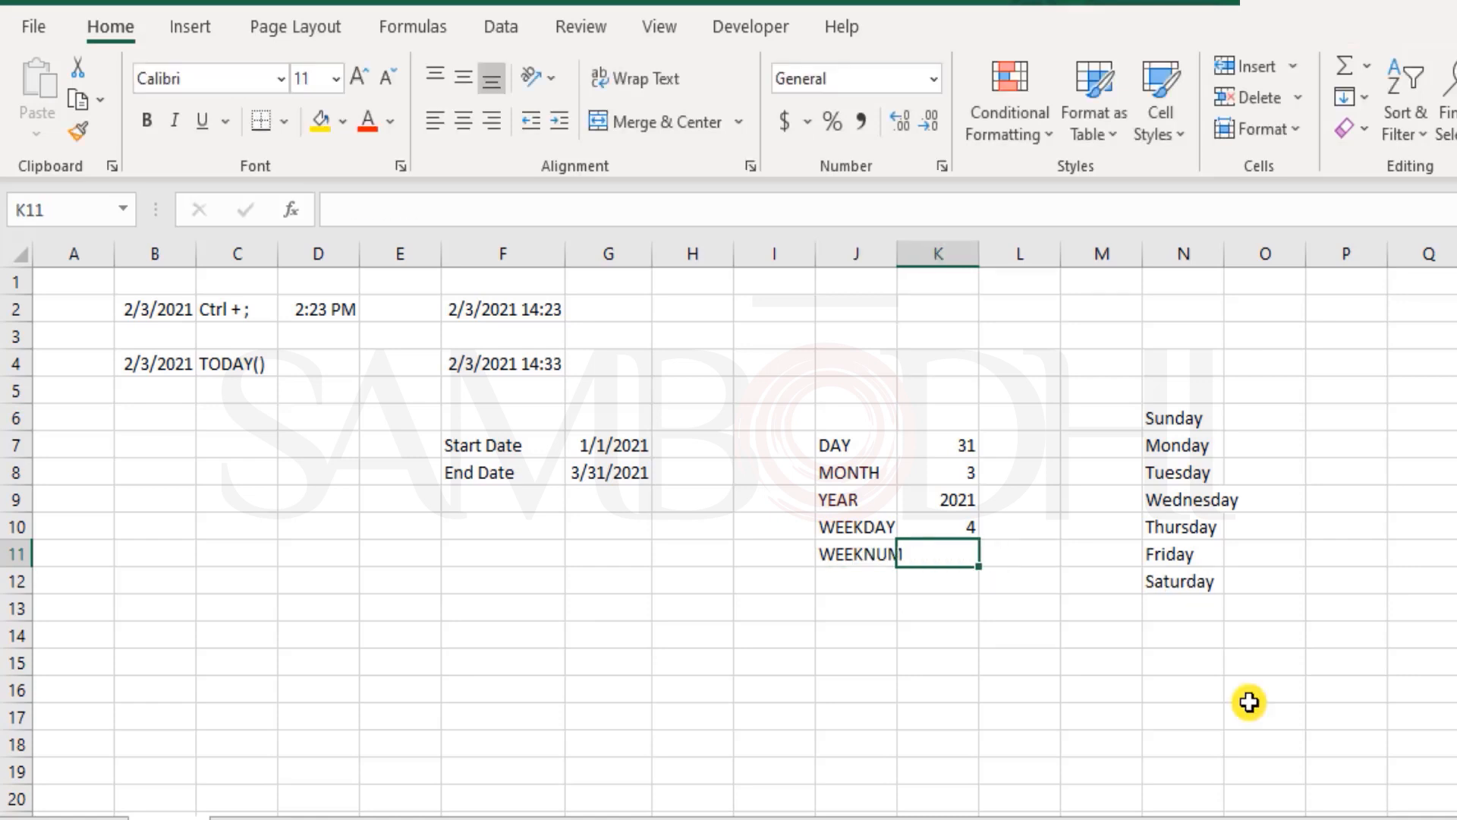
type("=week")
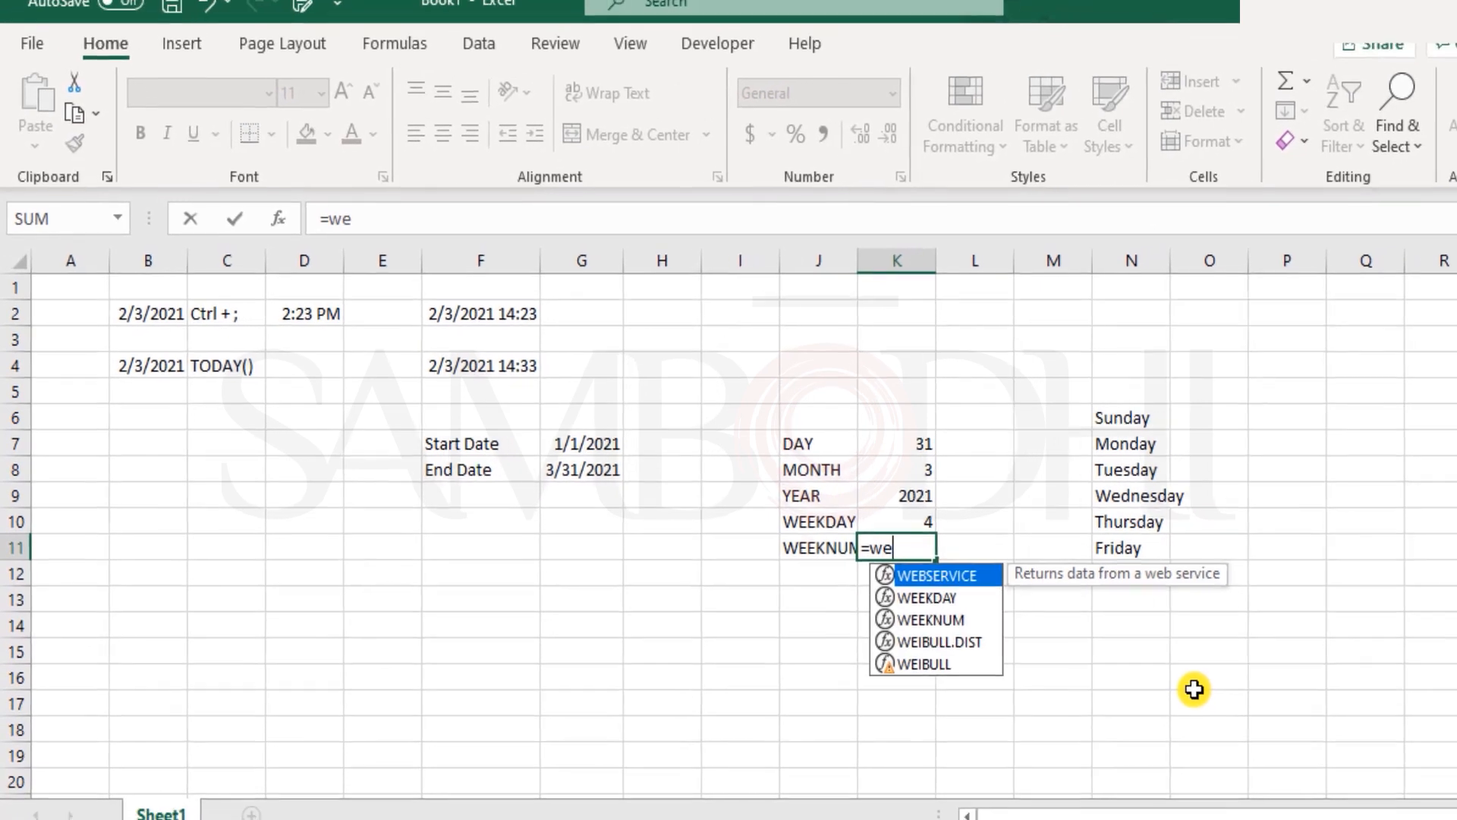
key("Down")
key("Tab")
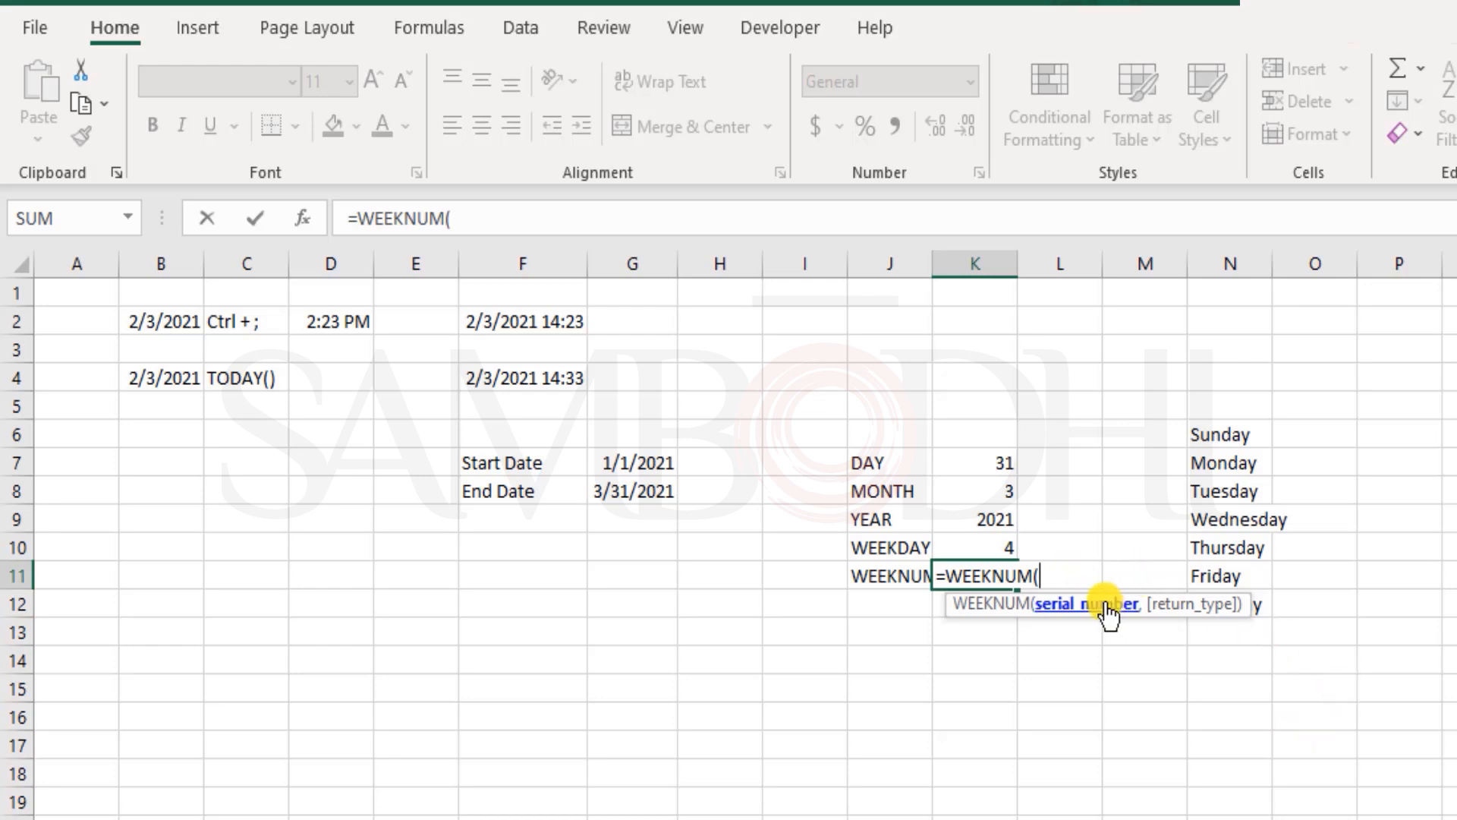
left_click(645, 494)
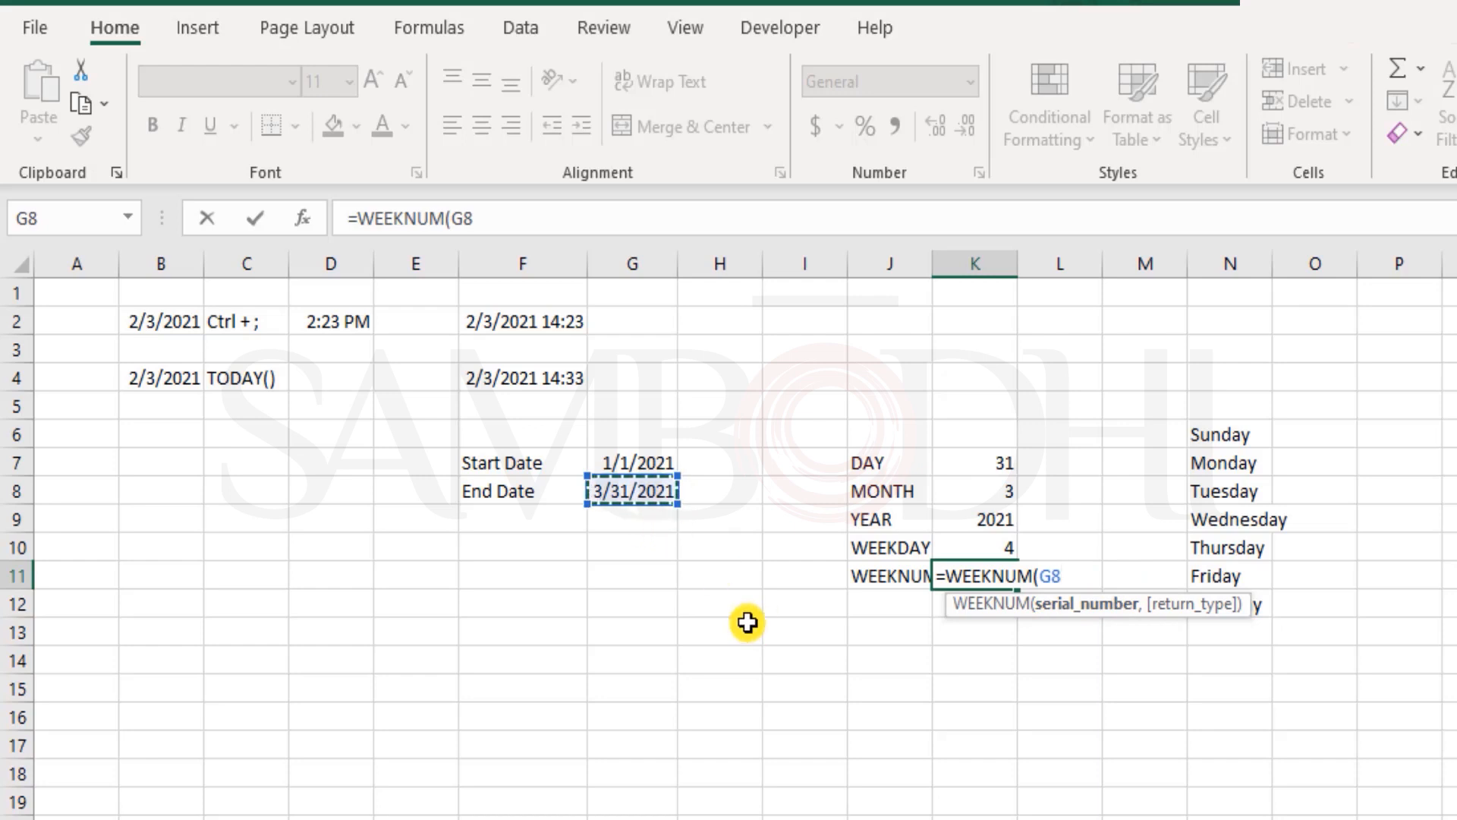
type(",")
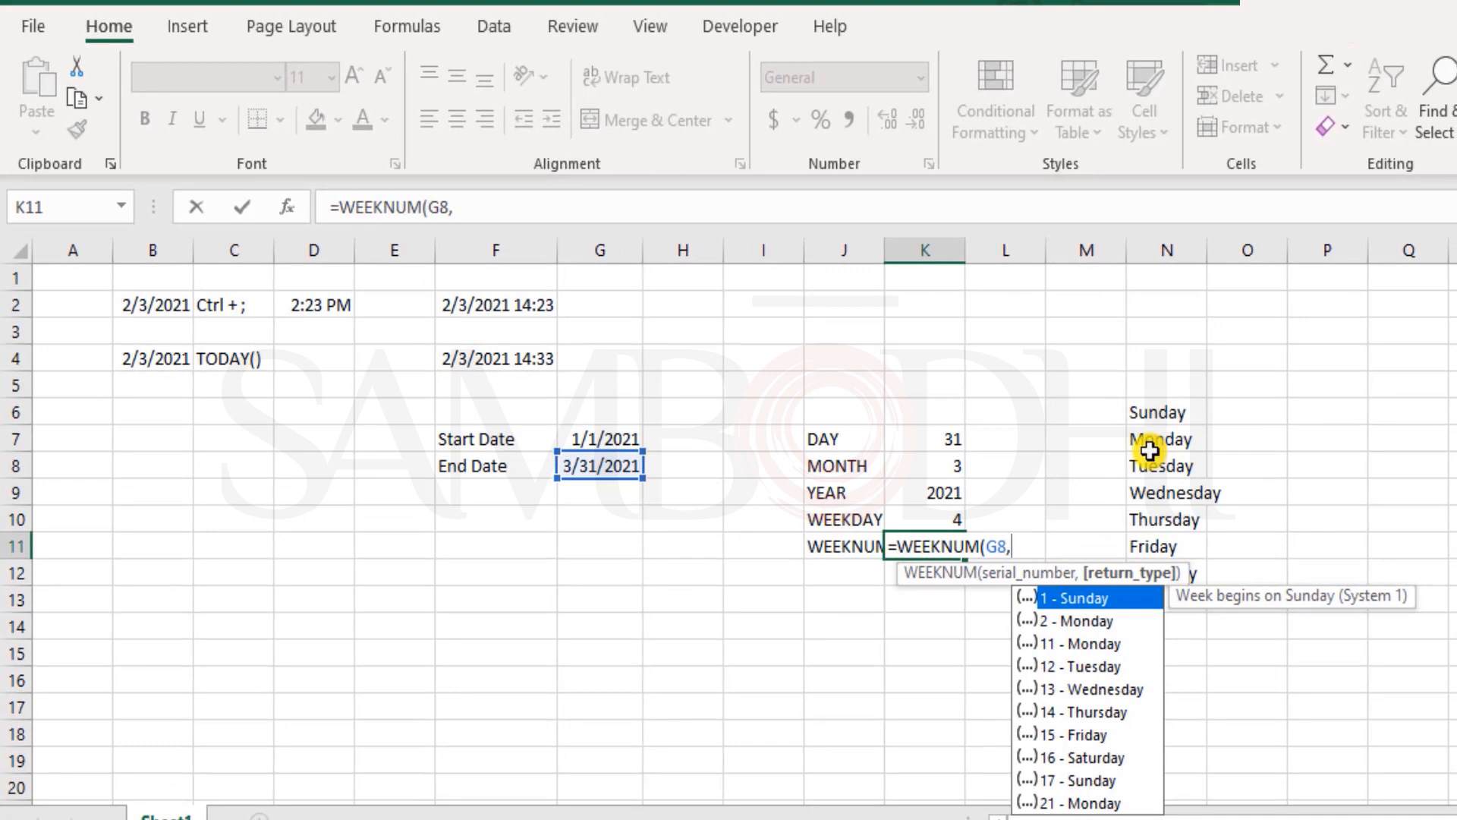
key("BackSpace")
type(")")
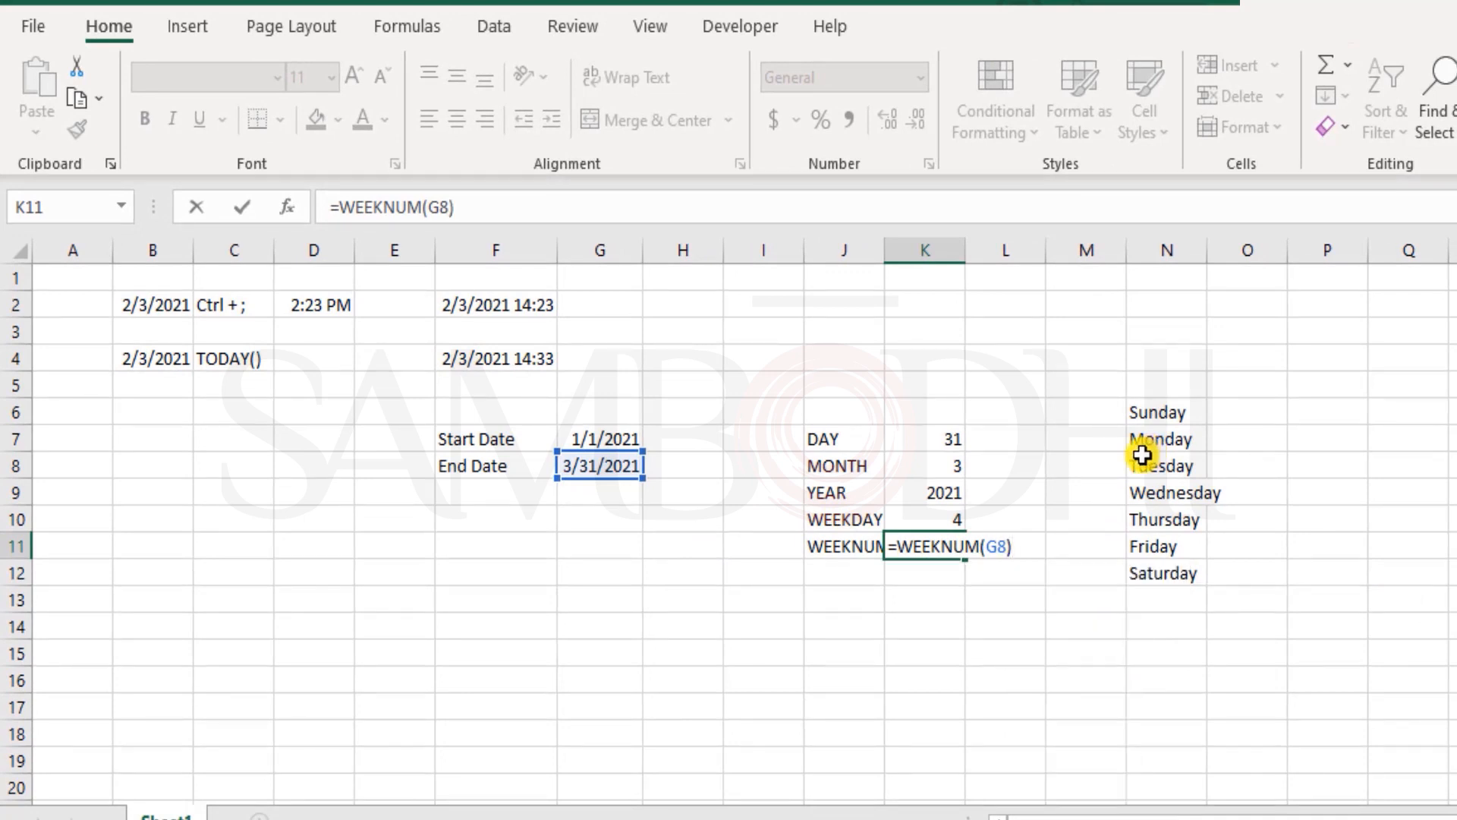
key("Return")
key("Up")
key("Right")
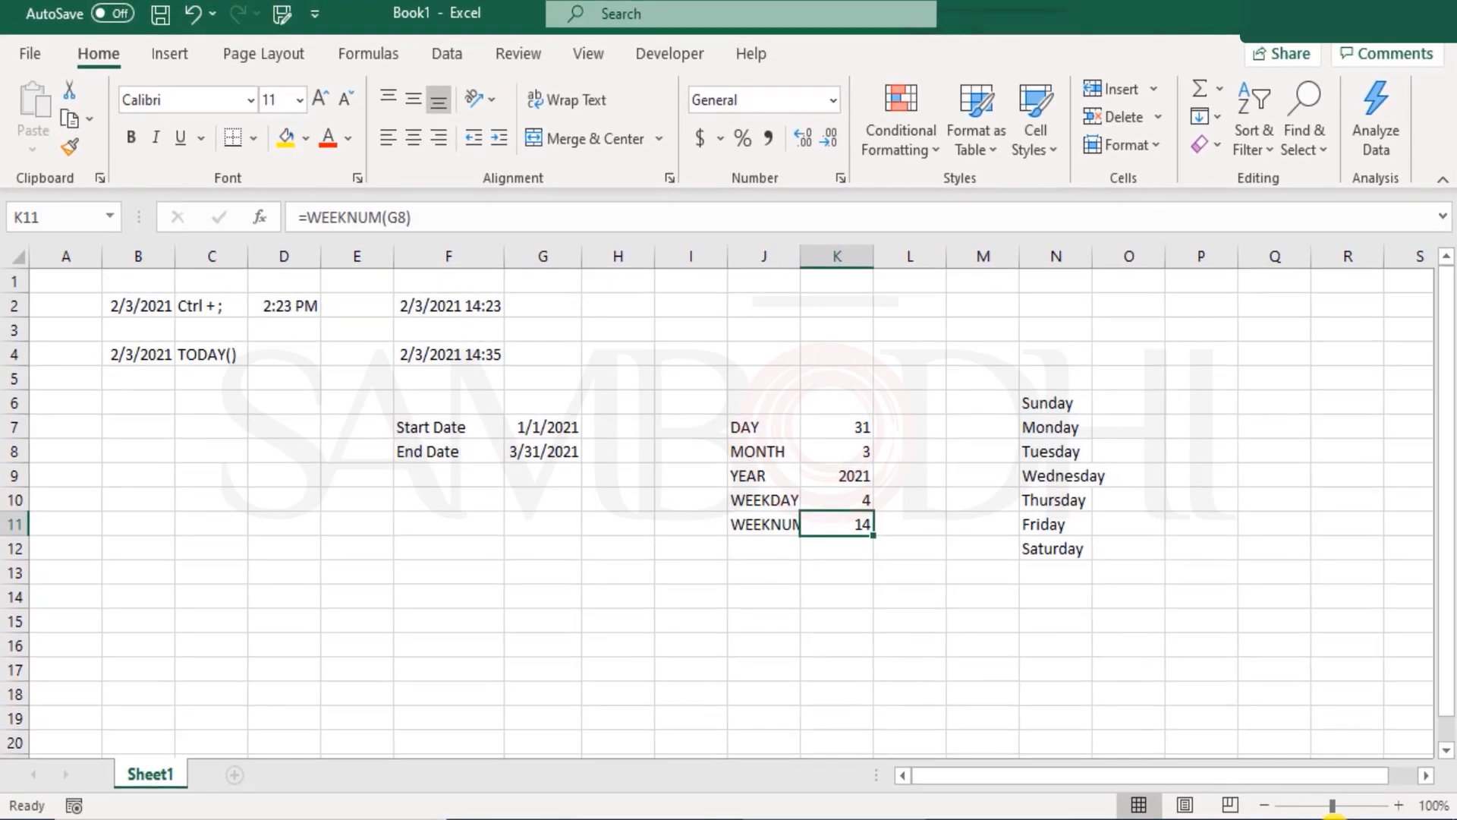
- Count the weeks from January to the end of March 2021 in the system calendar to check the end date's week number
left_click(1340, 819)
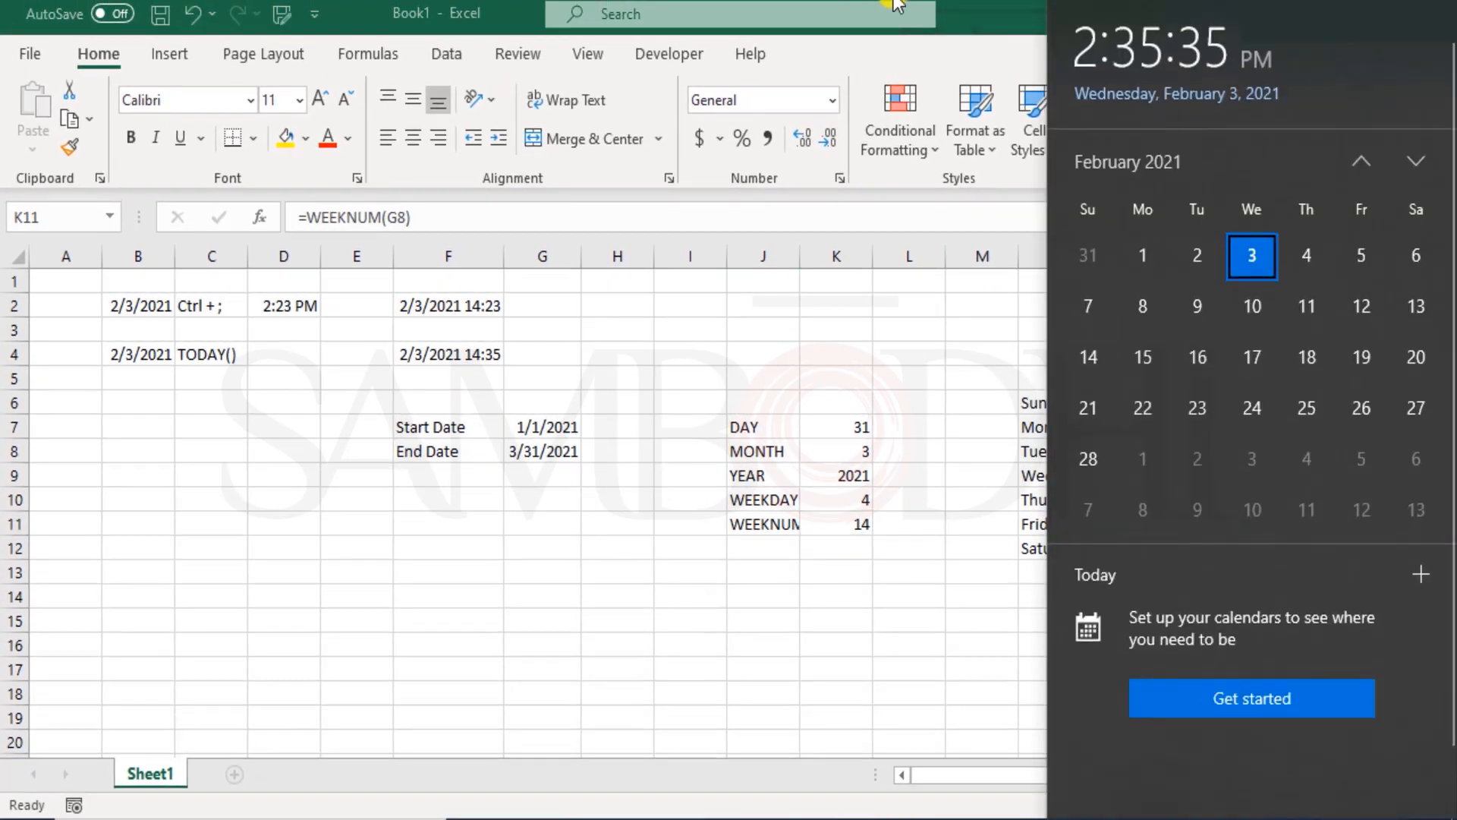
left_click(1360, 159)
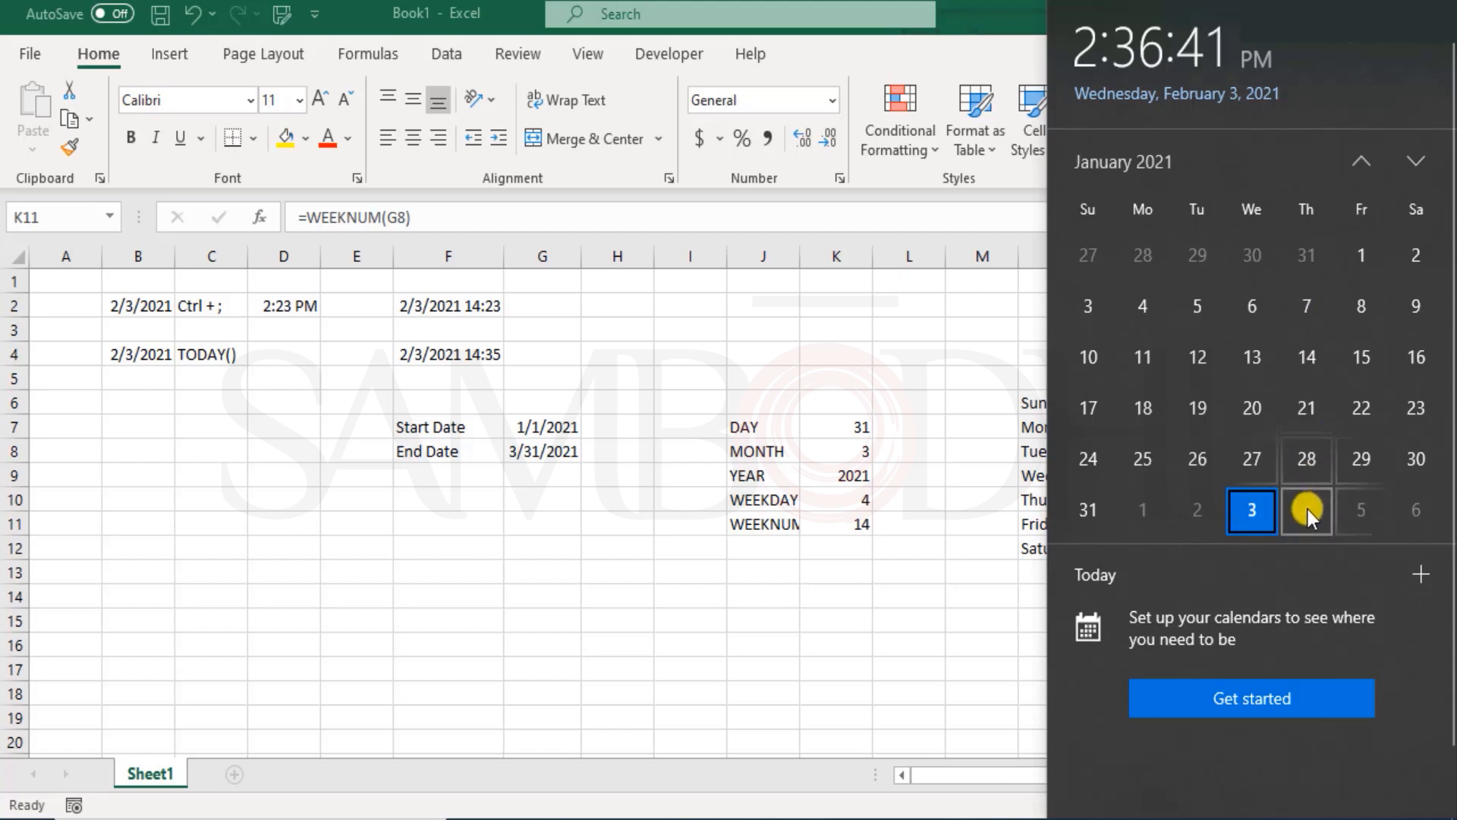
left_click(1417, 161)
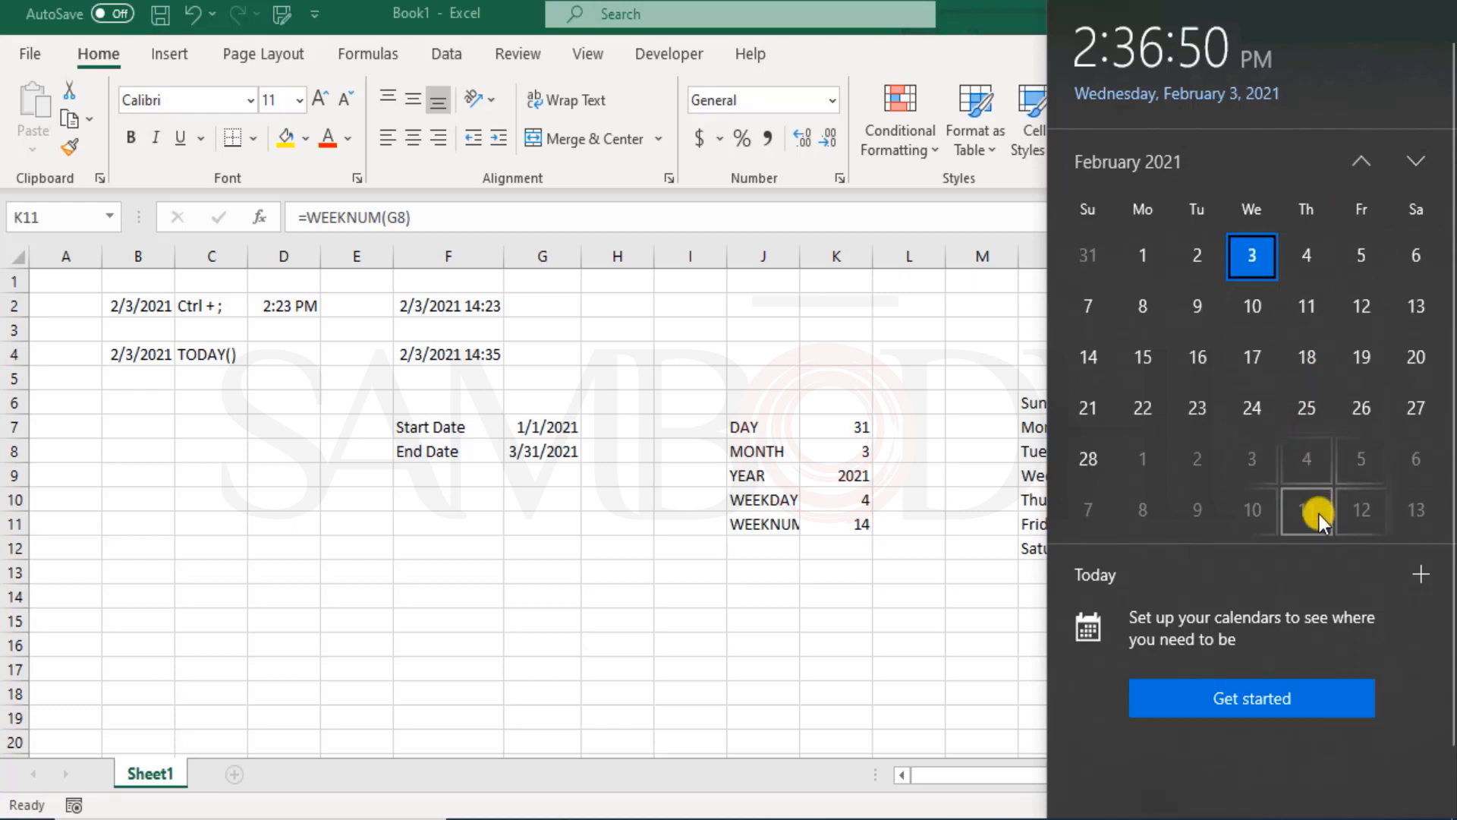
left_click(1418, 157)
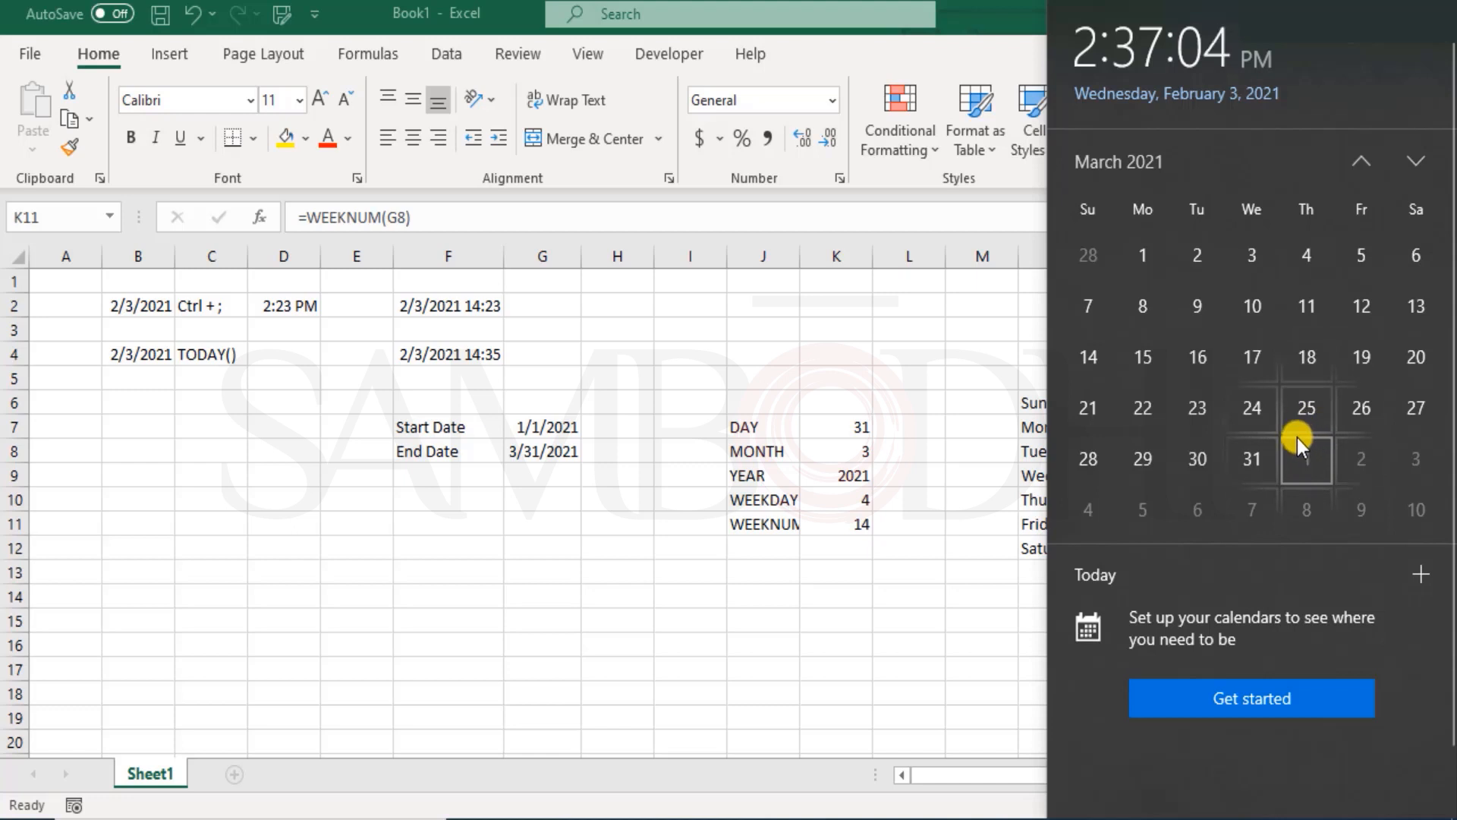
scroll(1307, 387, "down", 1)
scroll(1316, 369, "up", 2)
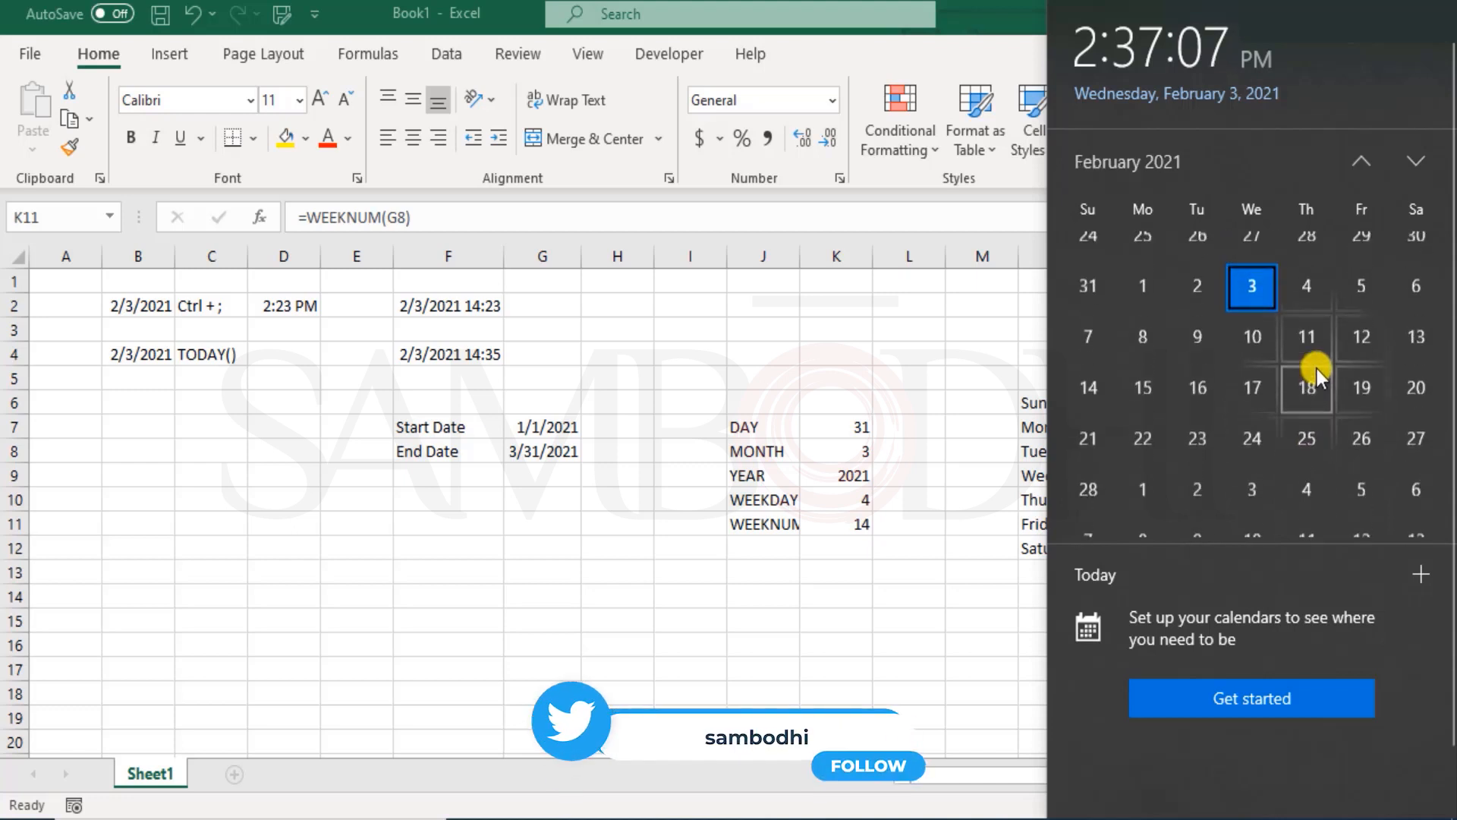
left_click(1355, 159)
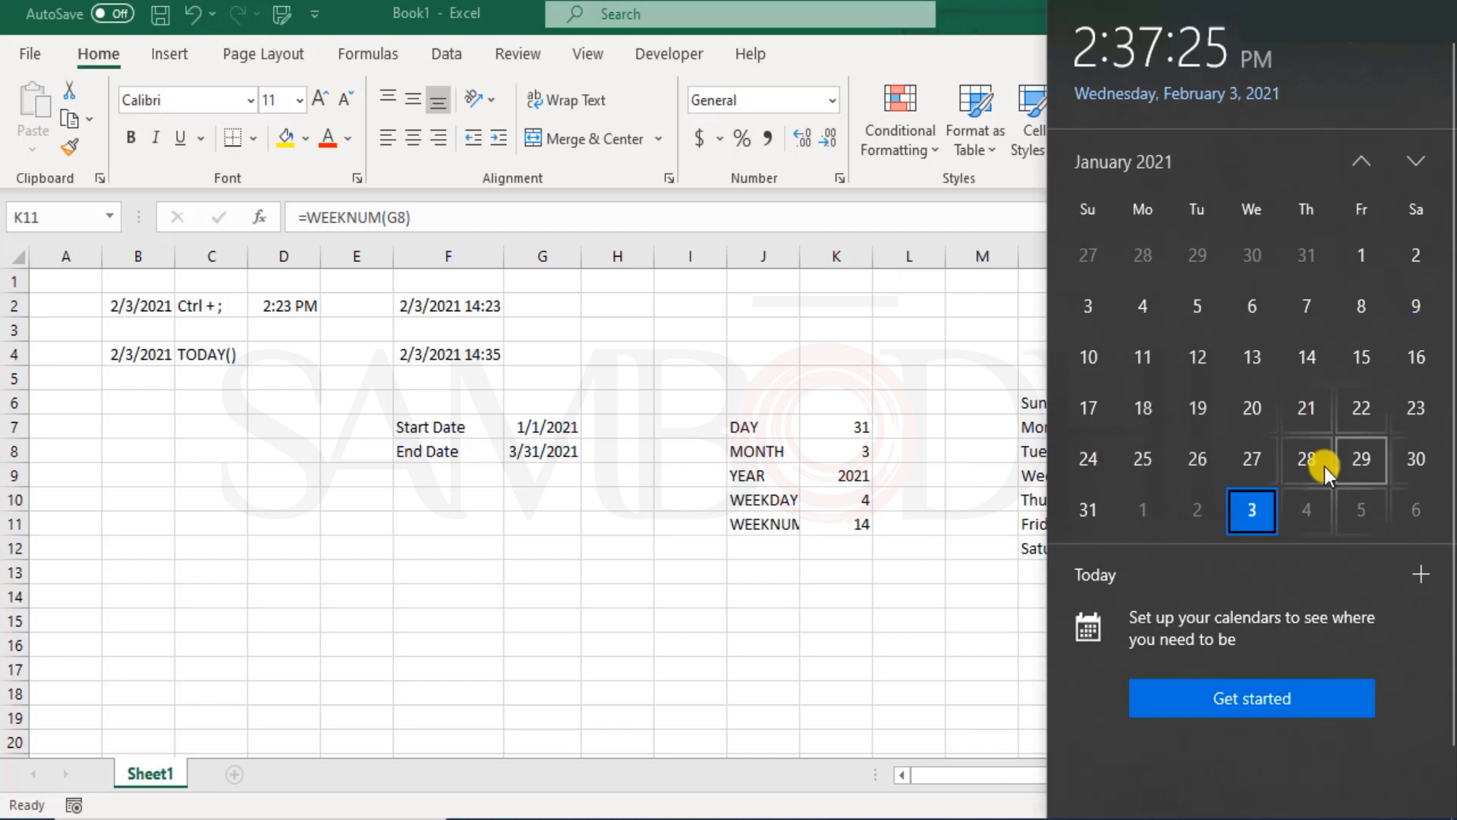
left_click(1413, 159)
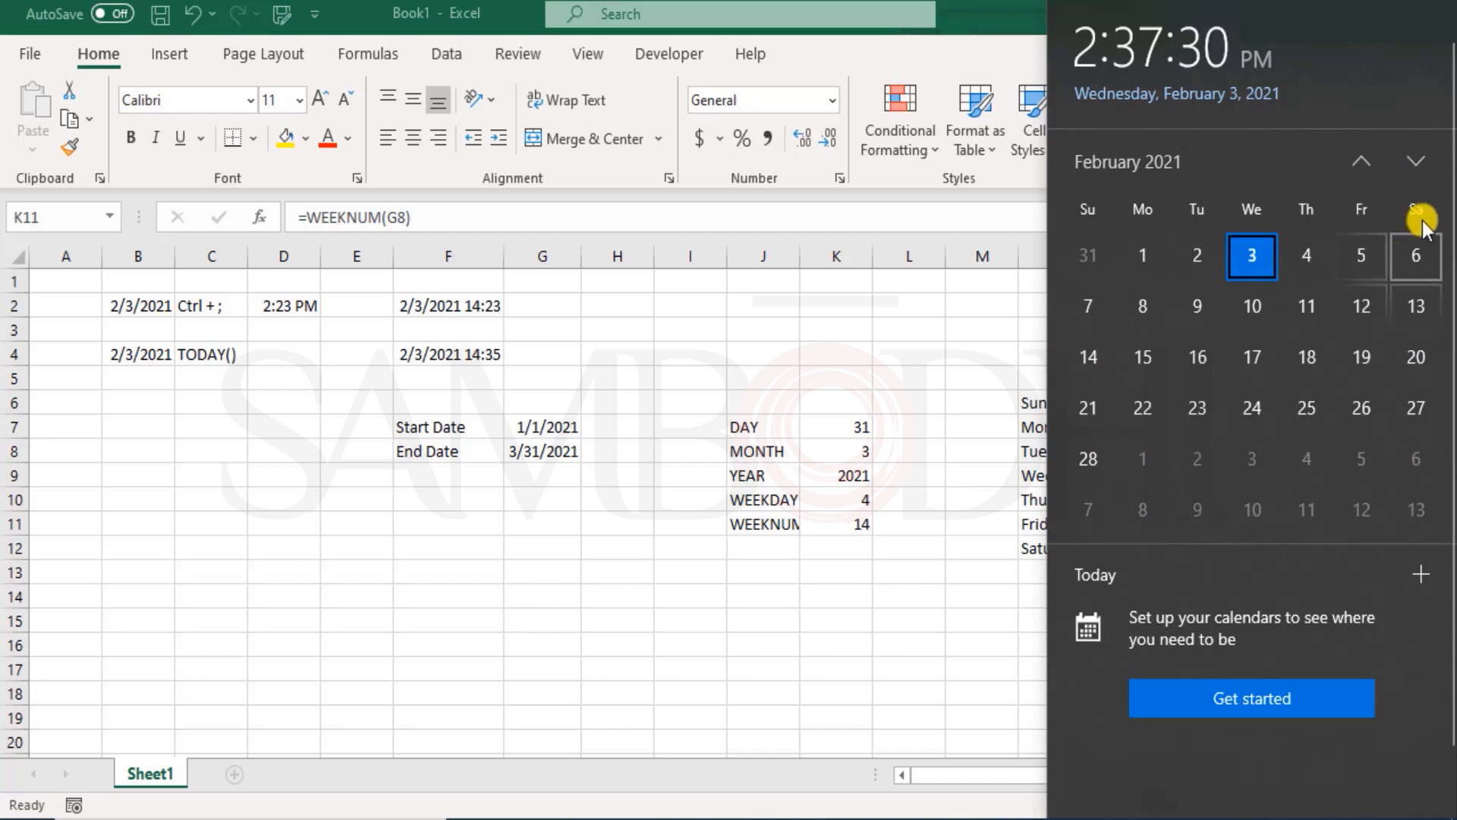
left_click(1416, 160)
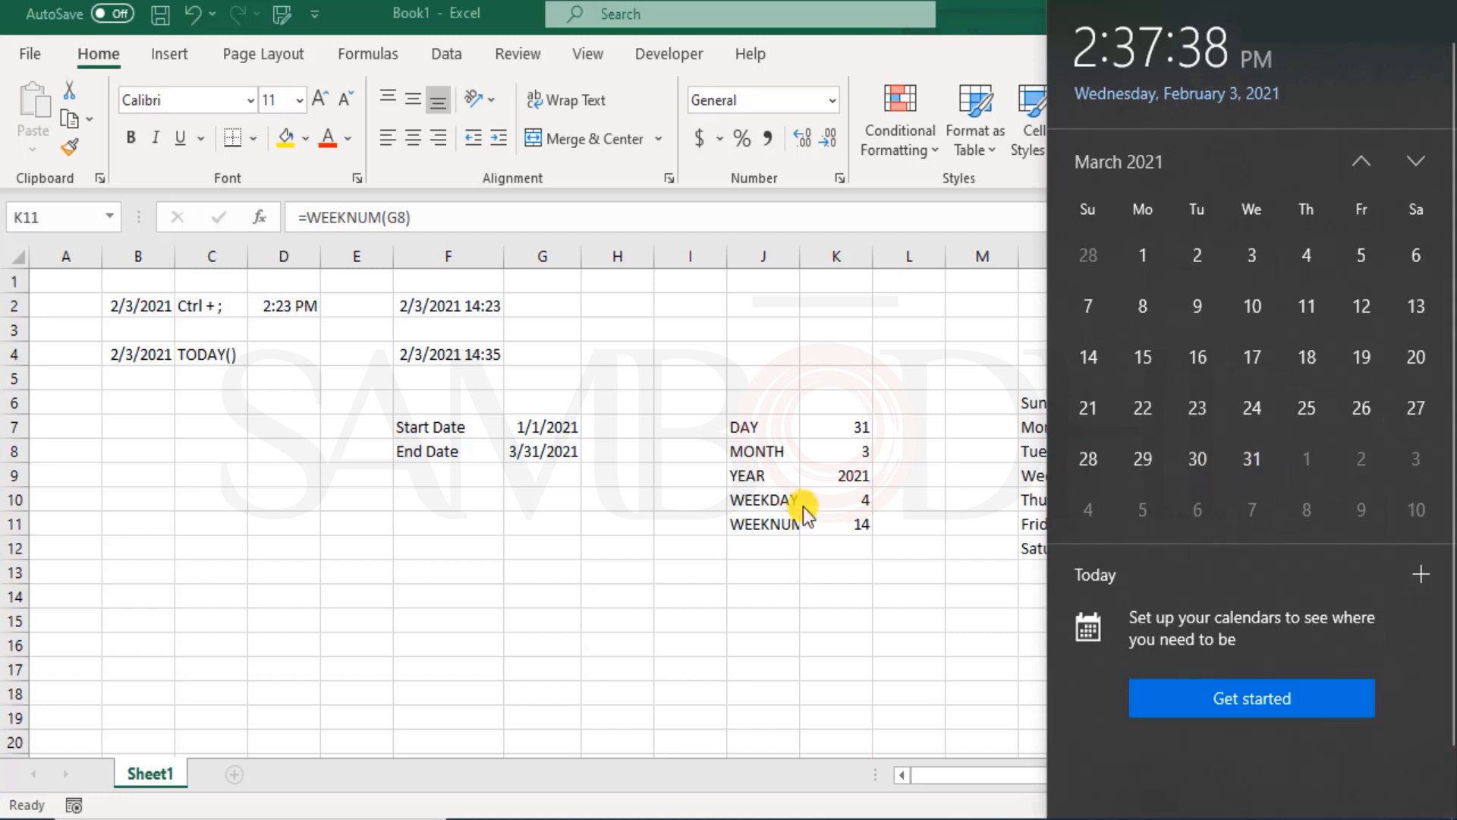
scroll(1306, 357, "up", 1)
scroll(1305, 358, "up", 1)
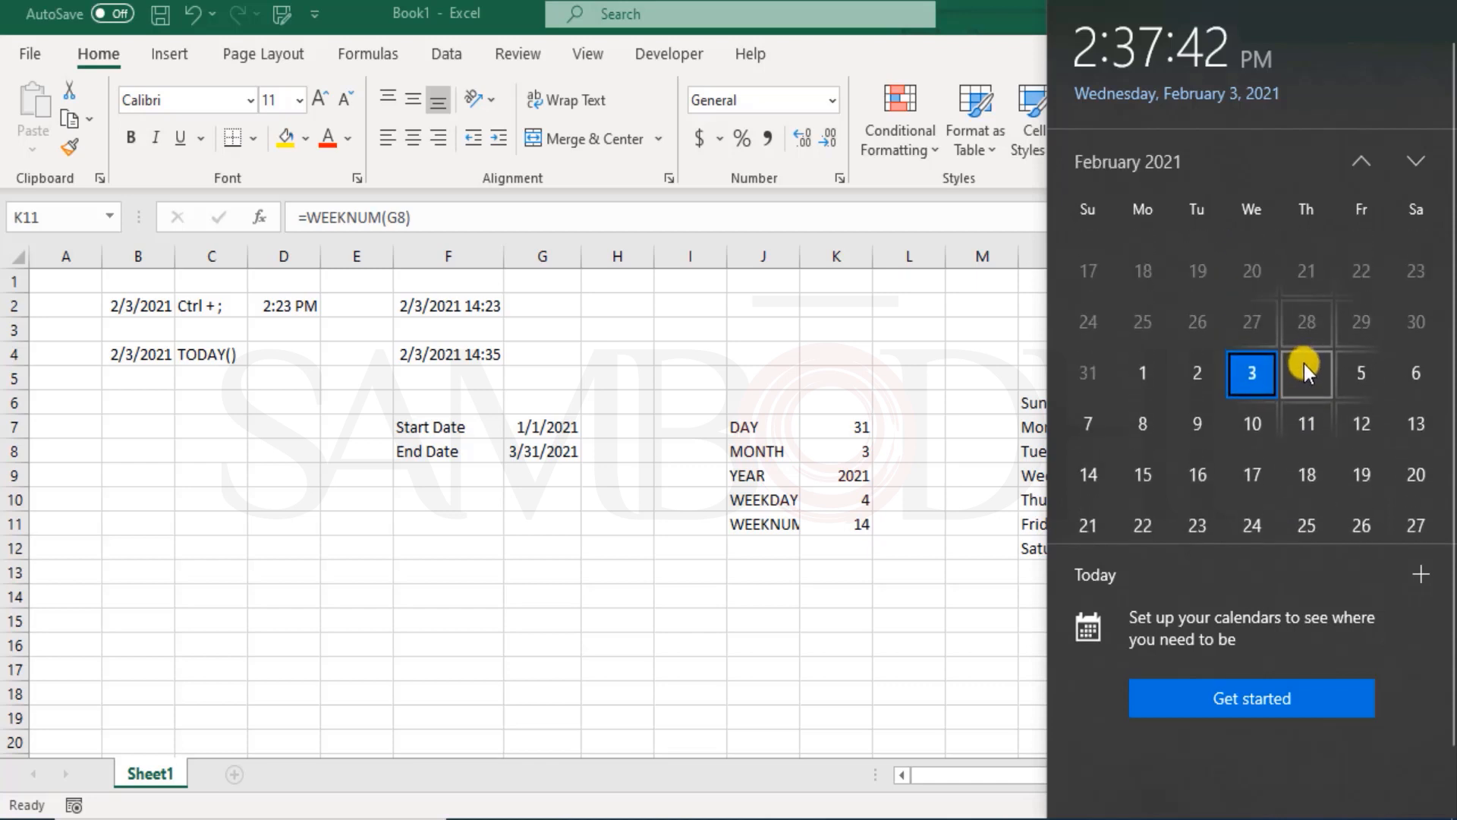
- Add return type 13 (week begins on Wednesday) to the formula in K11, making it =WEEKNUM(G8,13)
double_click(853, 526)
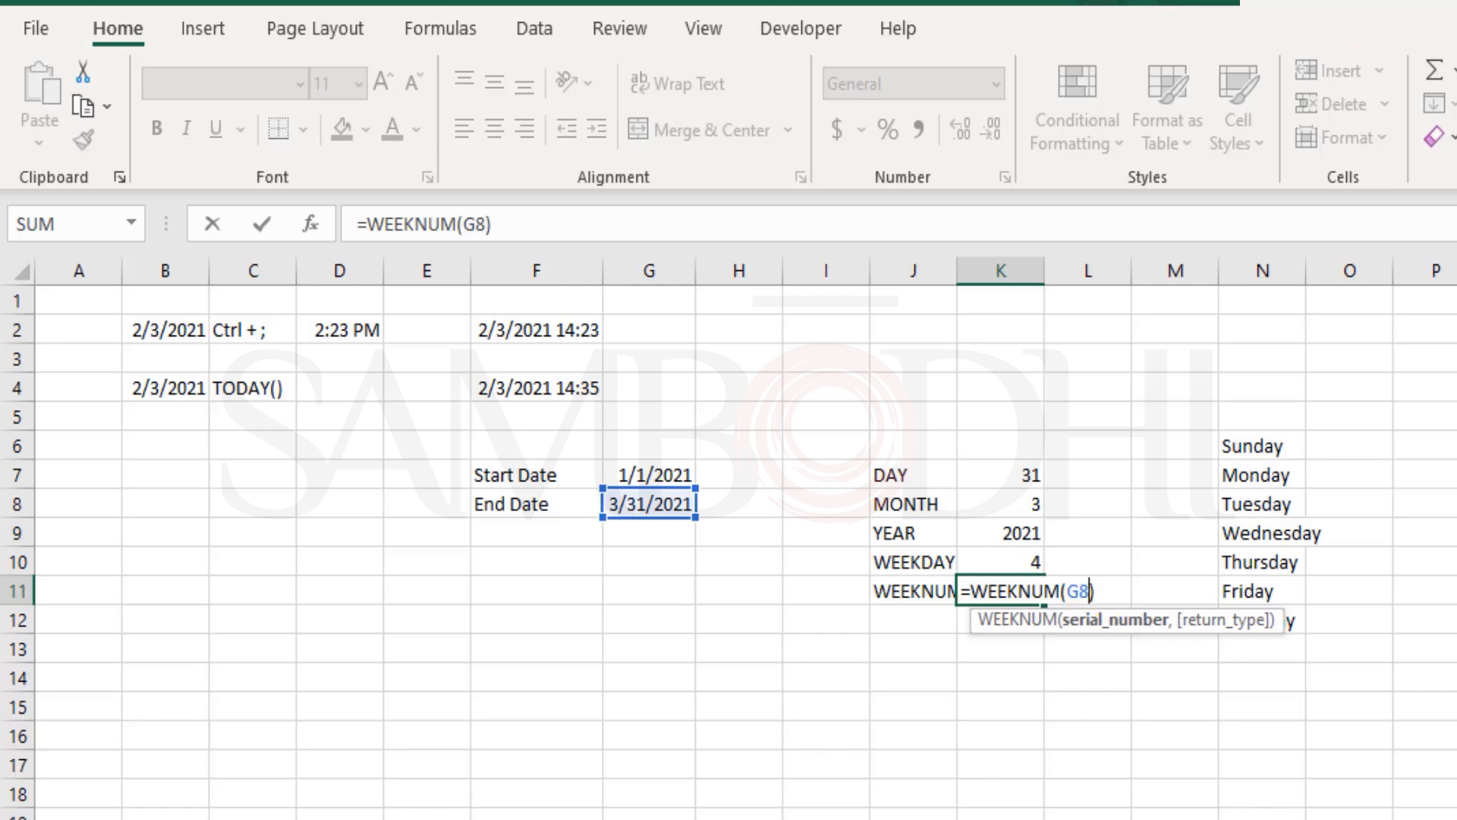
type(",")
key("Down")
key("Down")
key("Down")
key("Down")
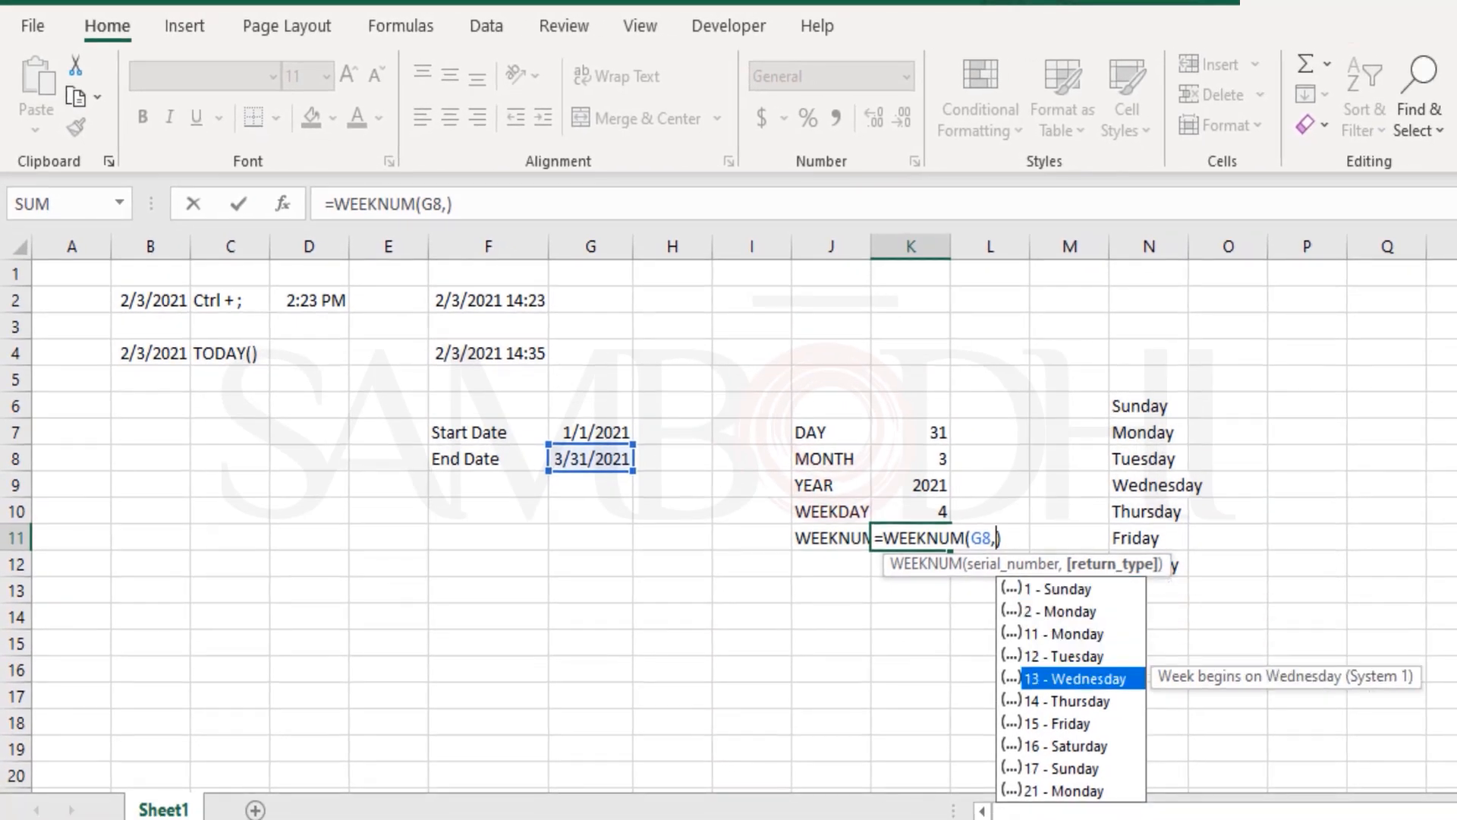
key("Tab")
key("Return")
key("Up")
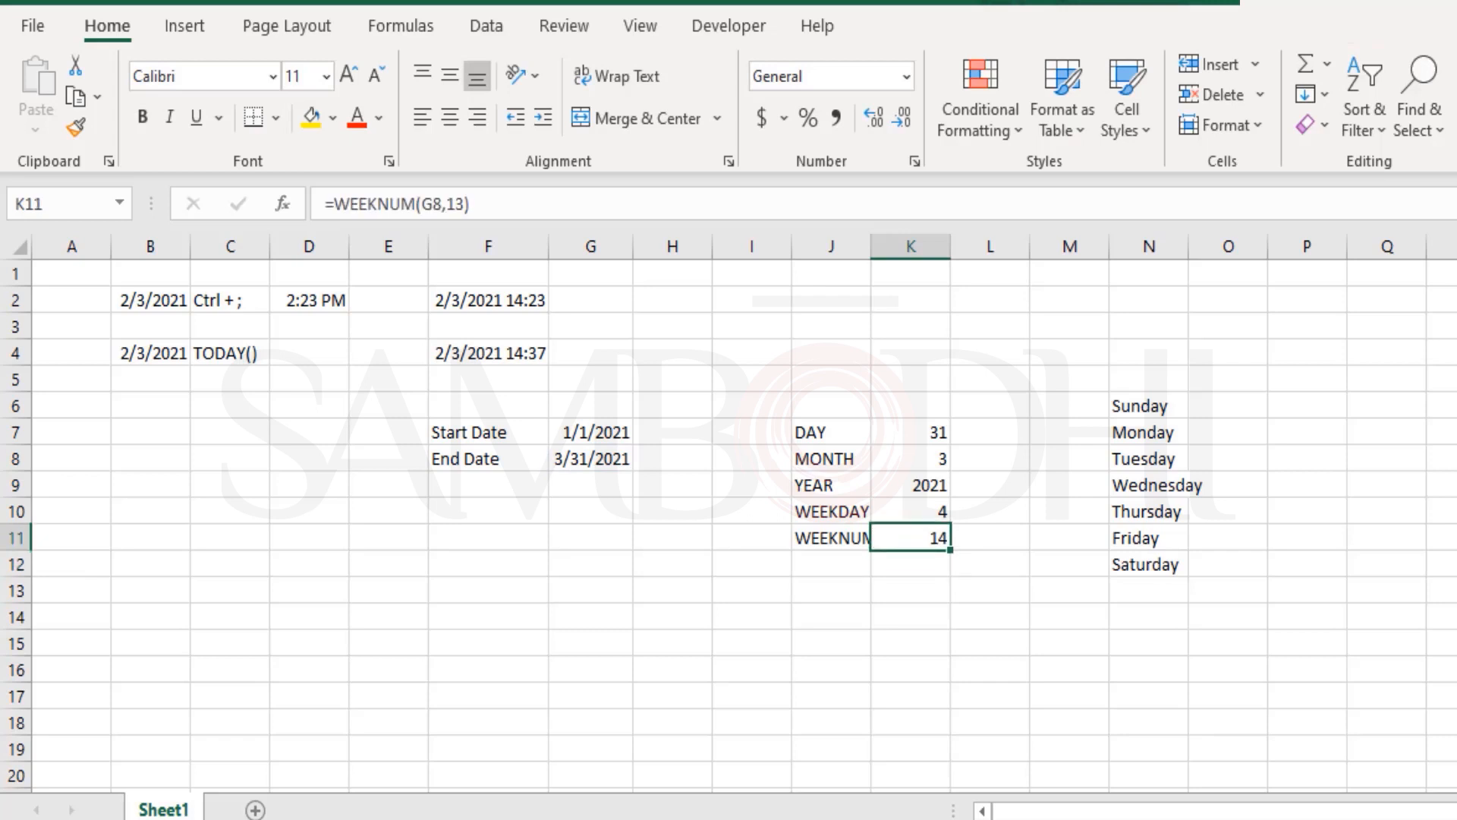
- Change the return type in K11's WEEKNUM formula to 14 (week begins on Thursday), making it =WEEKNUM(G8,14)
key("F2")
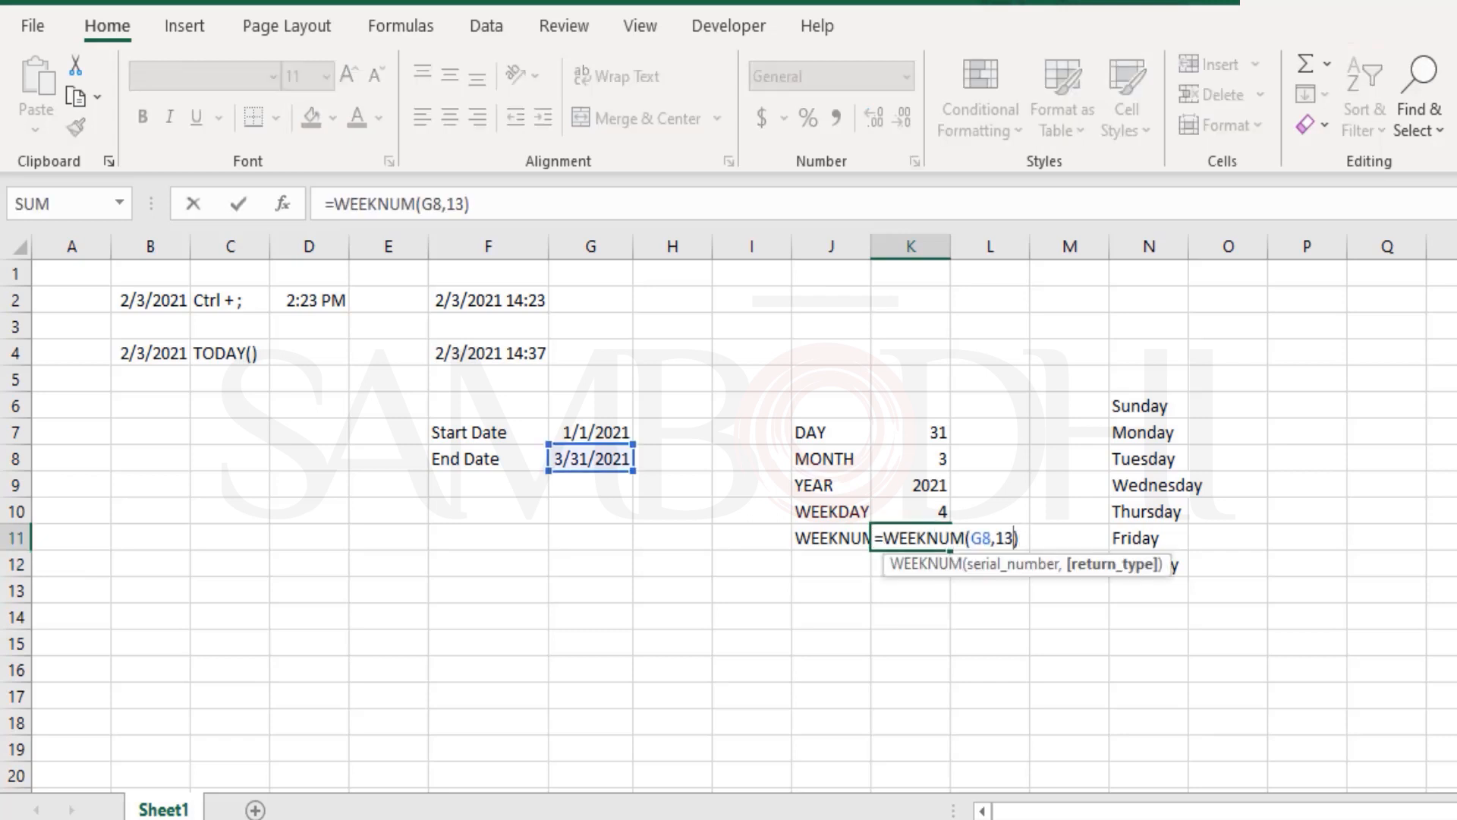
key("BackSpace")
key("BackSpace")
key("Down")
key("Down")
key("Down")
key("Down")
key("Down")
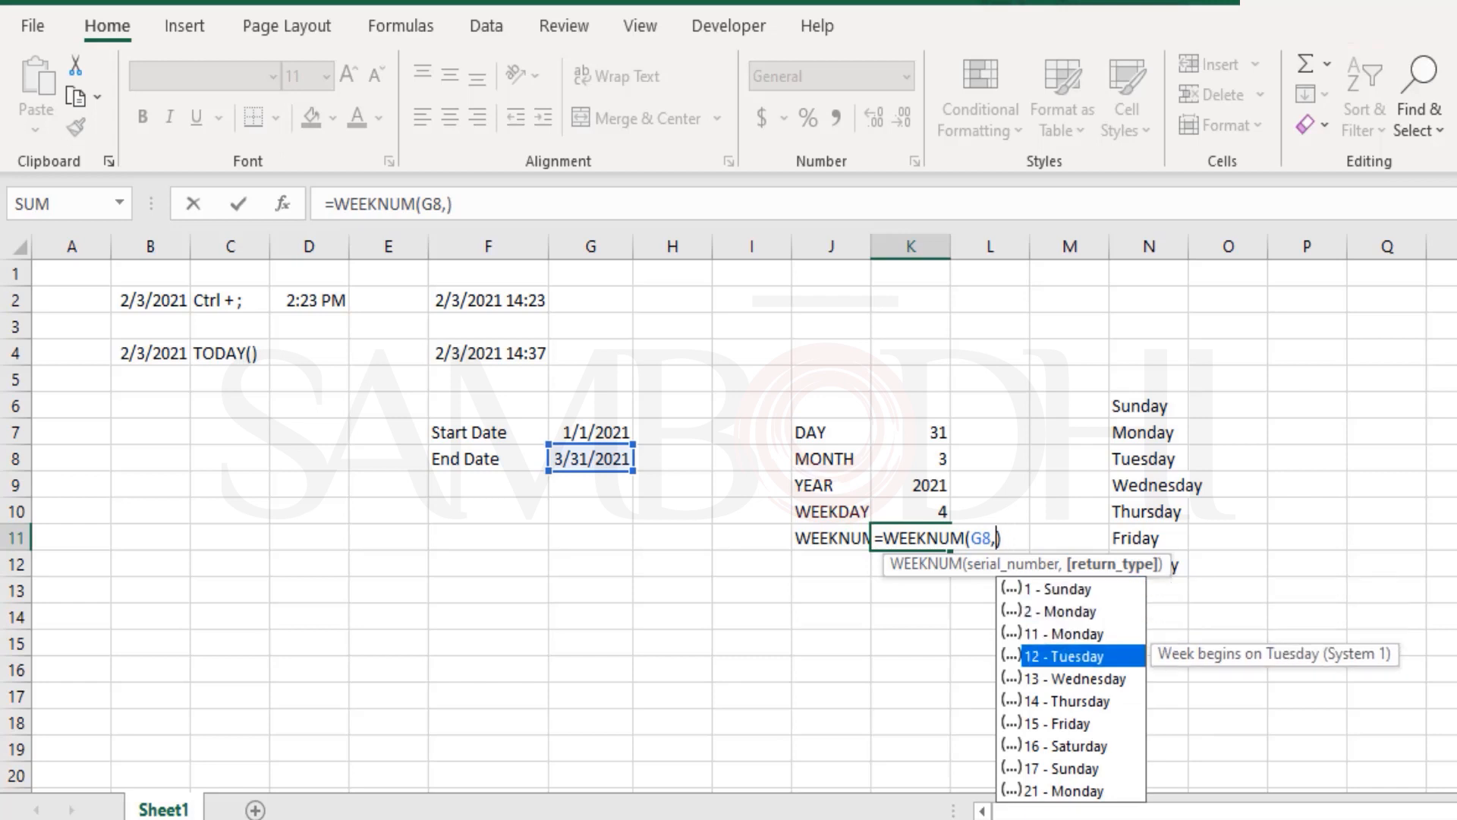
key("Tab")
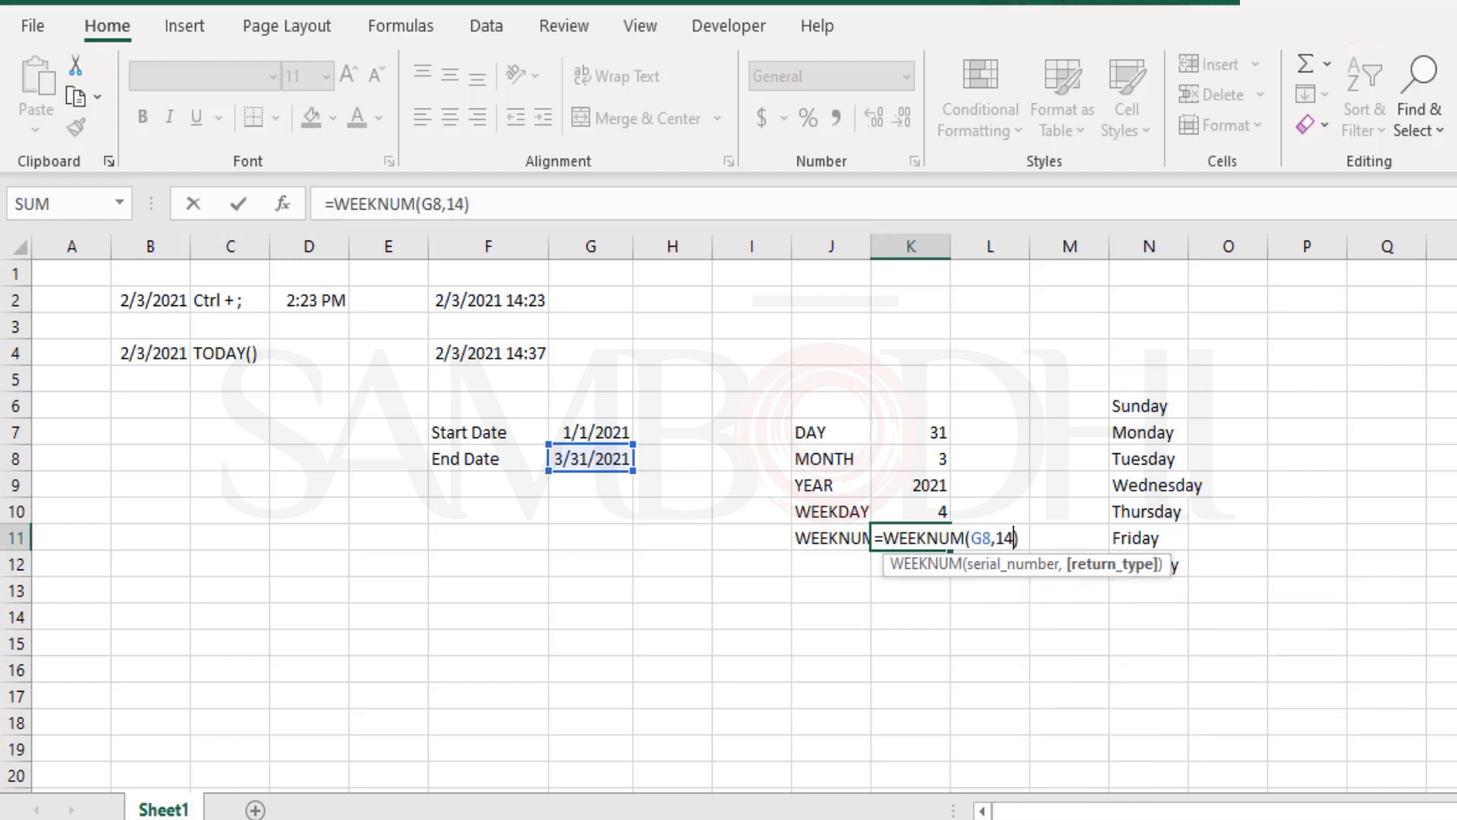
key("Return")
key("Up")
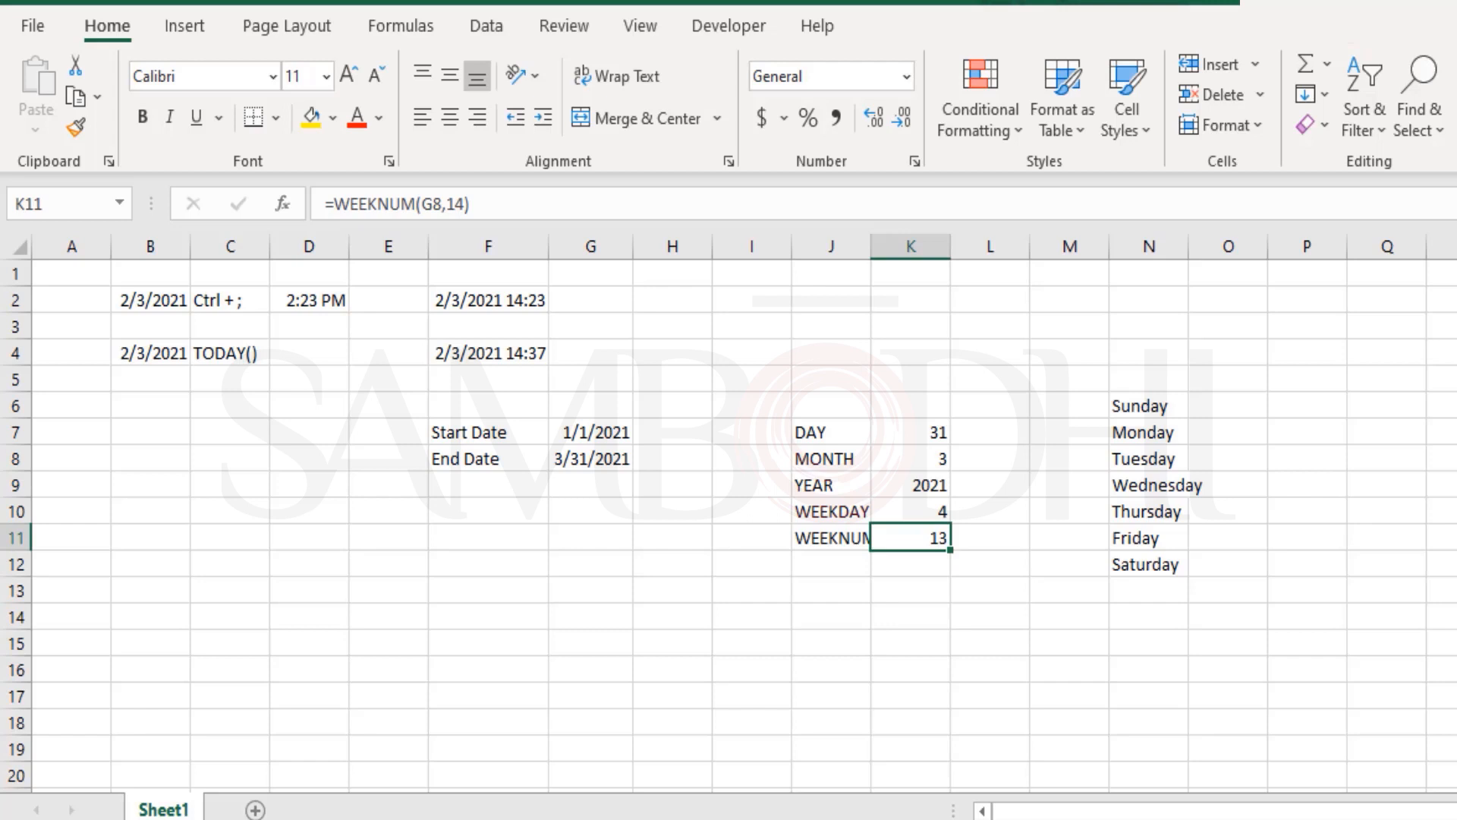
- Set the return type in K11's WEEKNUM formula to 15 (week begins on Friday), making it =WEEKNUM(G8,15)
key("F2")
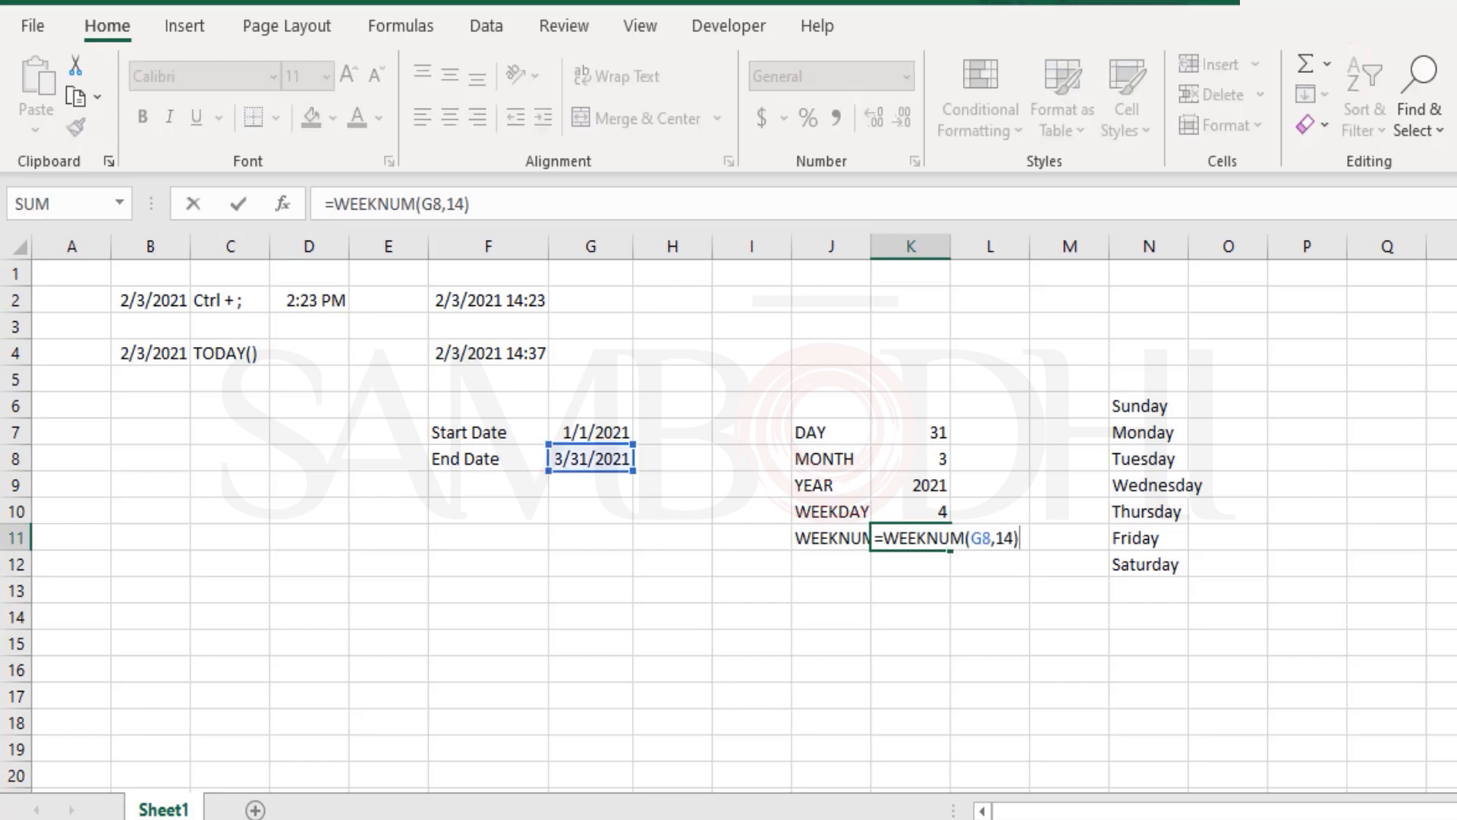
key("Left")
key("BackSpace")
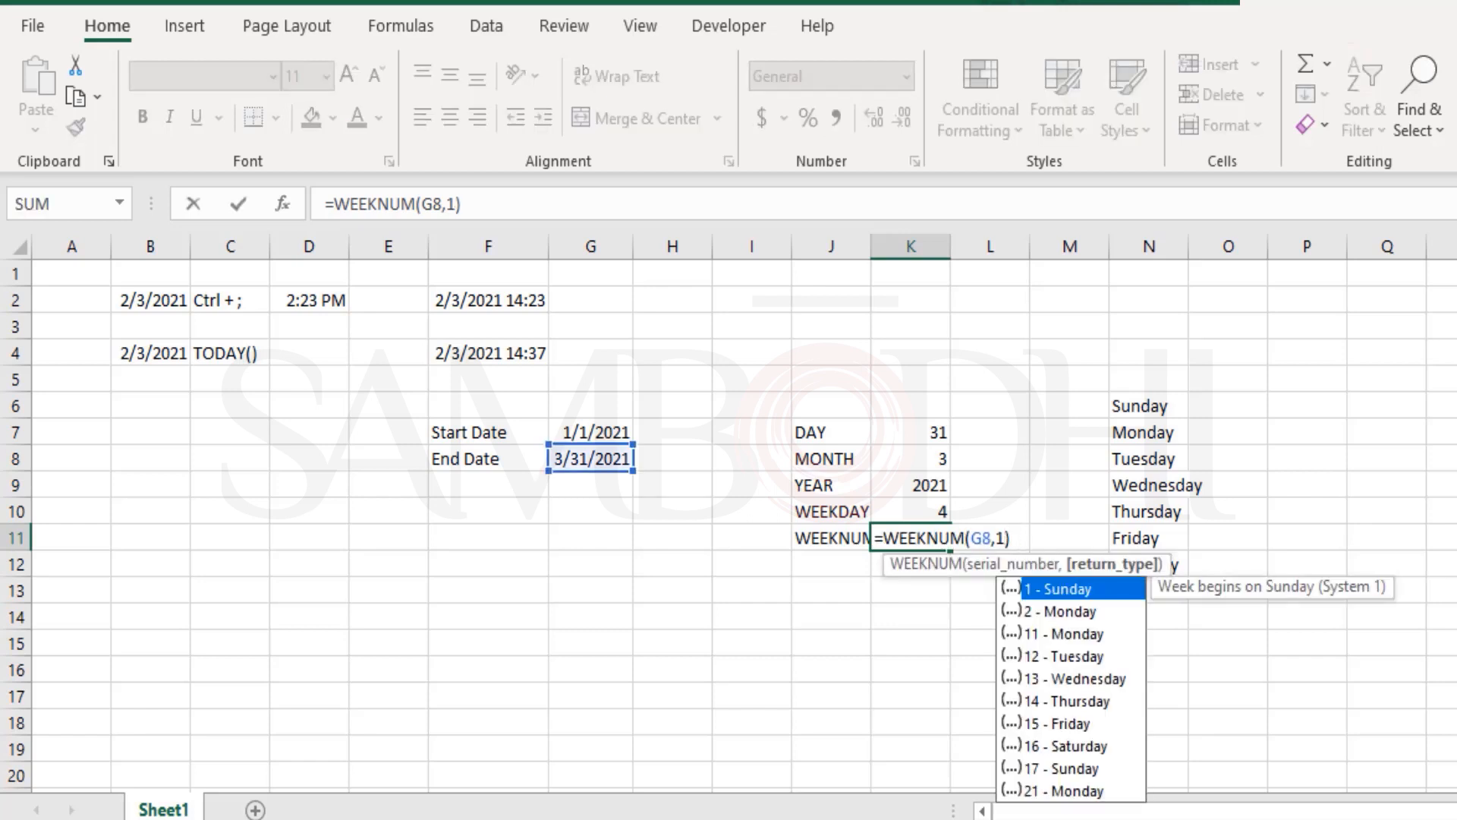
key("BackSpace")
key("Down")
key("Down")
key("Down")
key("Down")
key("Down")
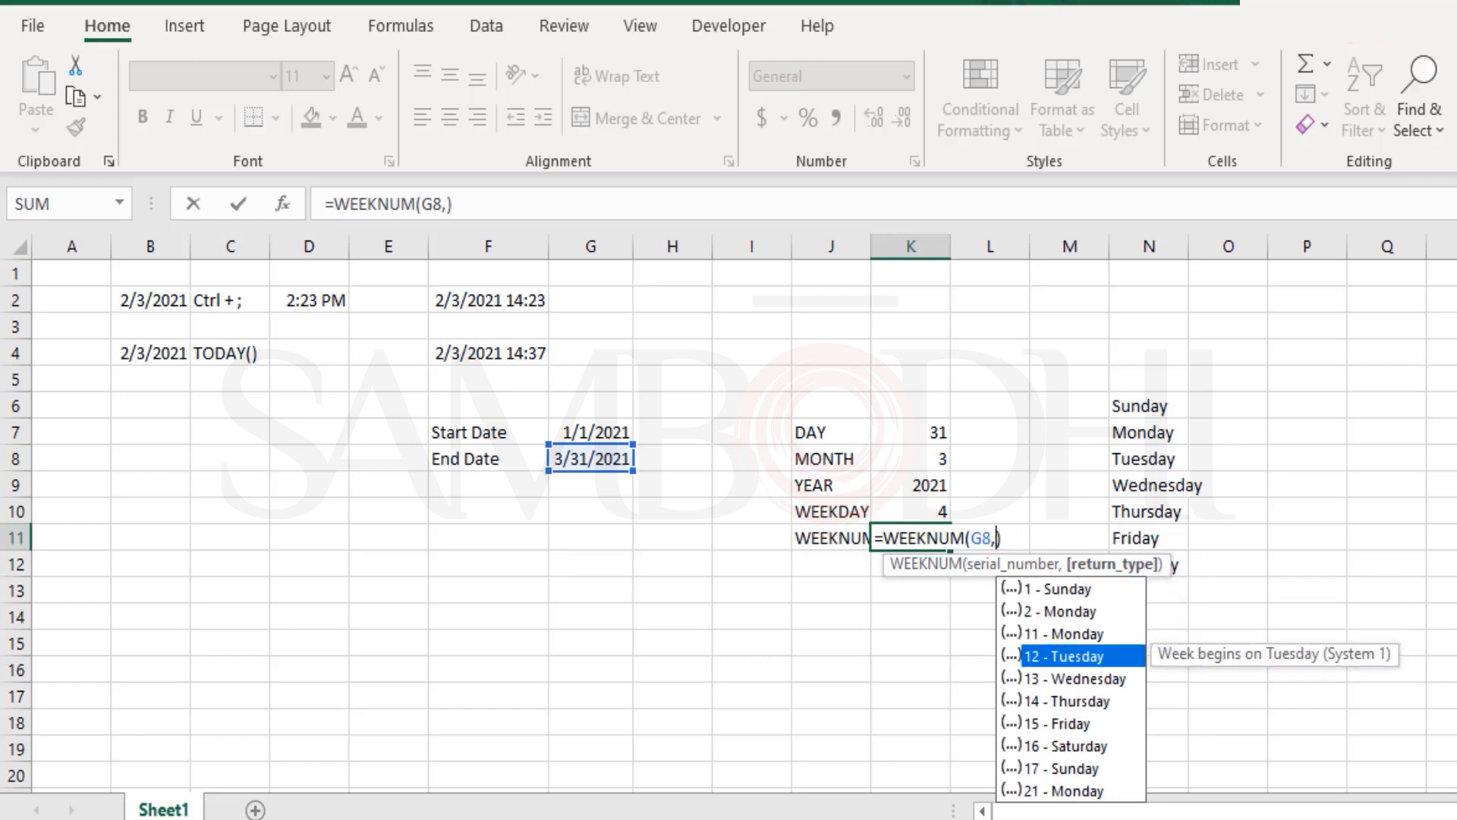
key("Down")
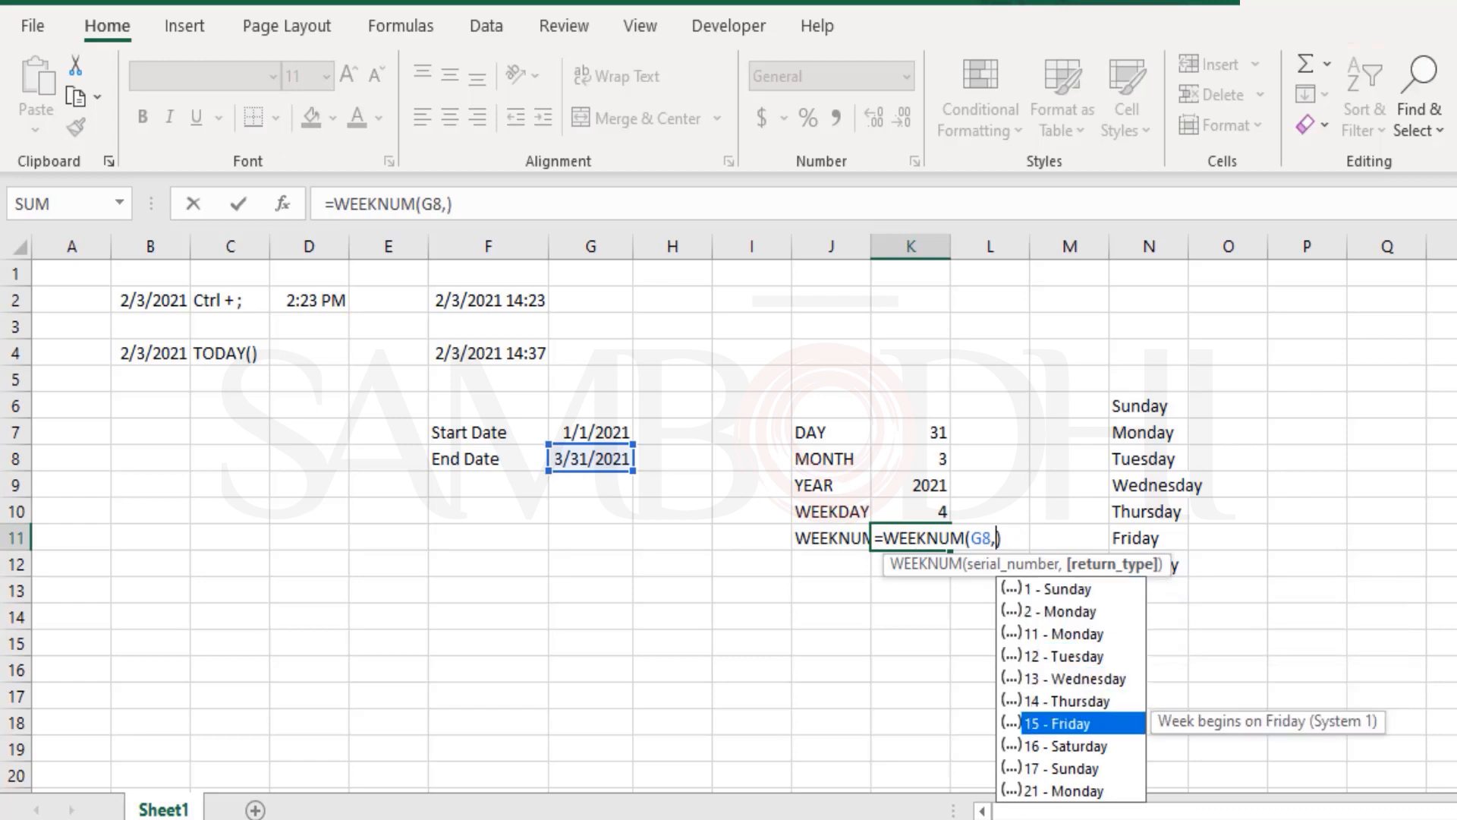
key("Tab")
key("Return")
key("Up")
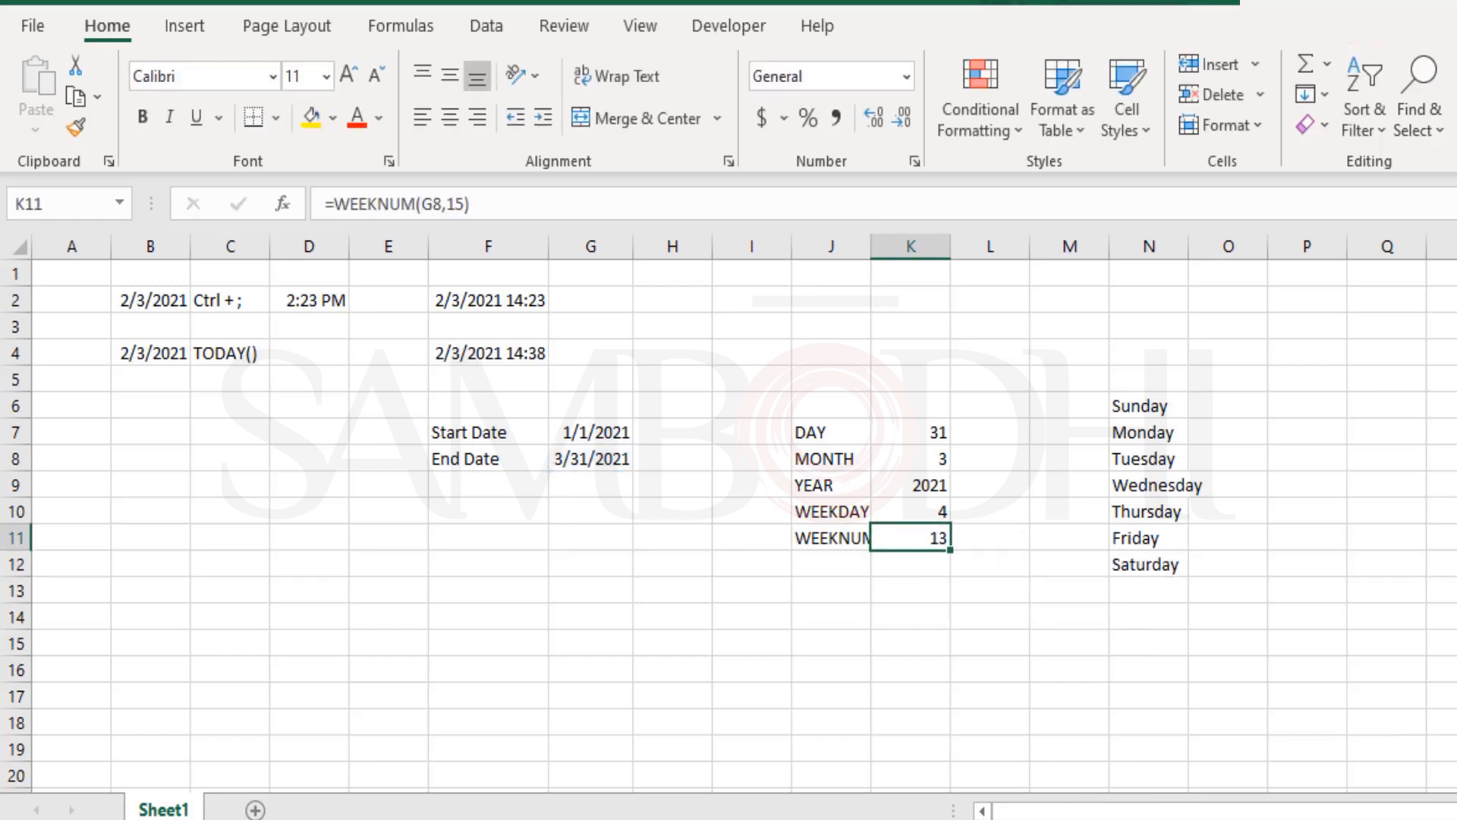
- Autofit column J to its contents and enter the label DAYS in cell J12, below WEEKNUM
key("Down")
key("Up")
key("Left")
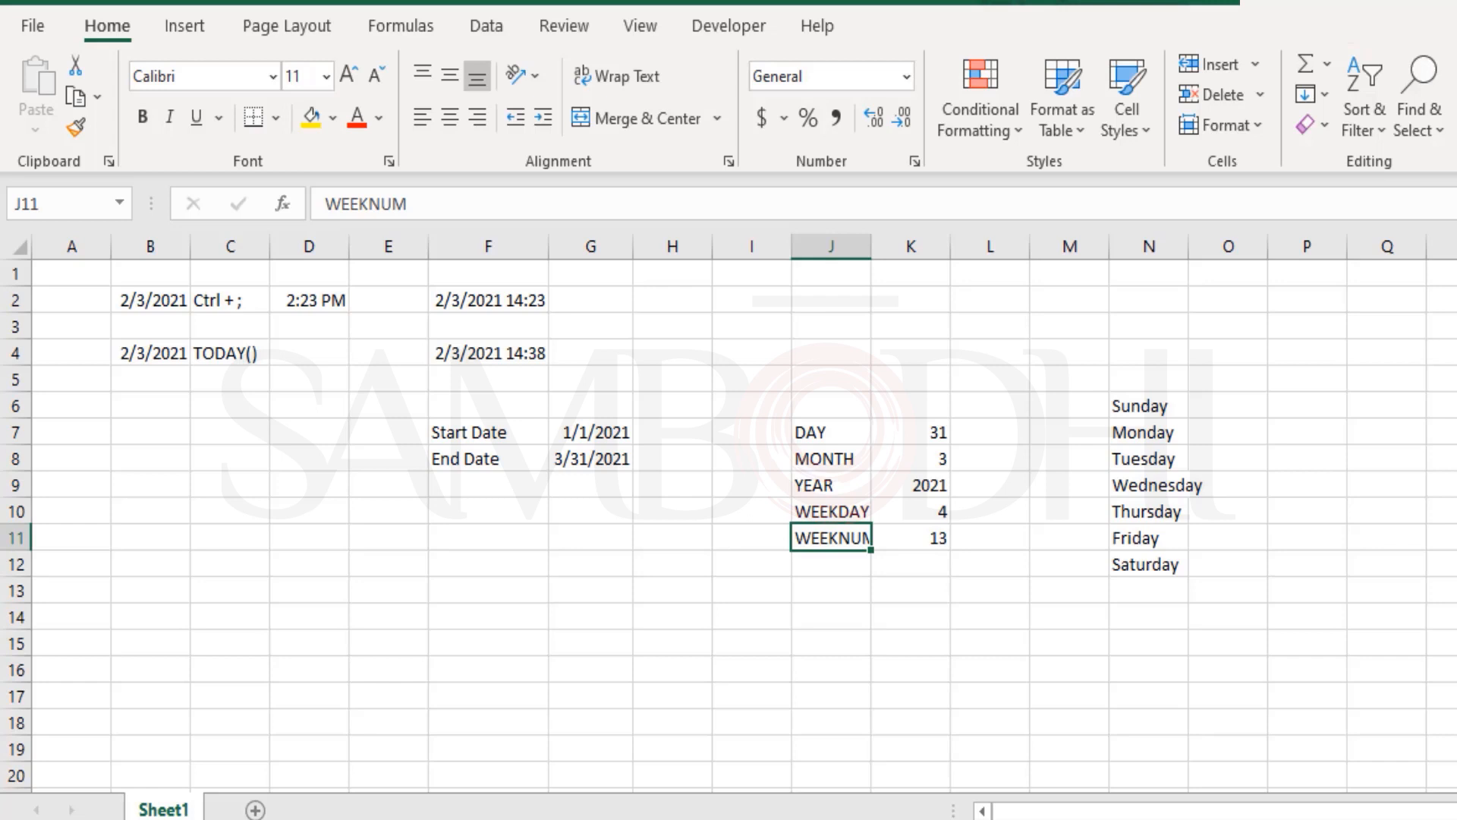
key("Down")
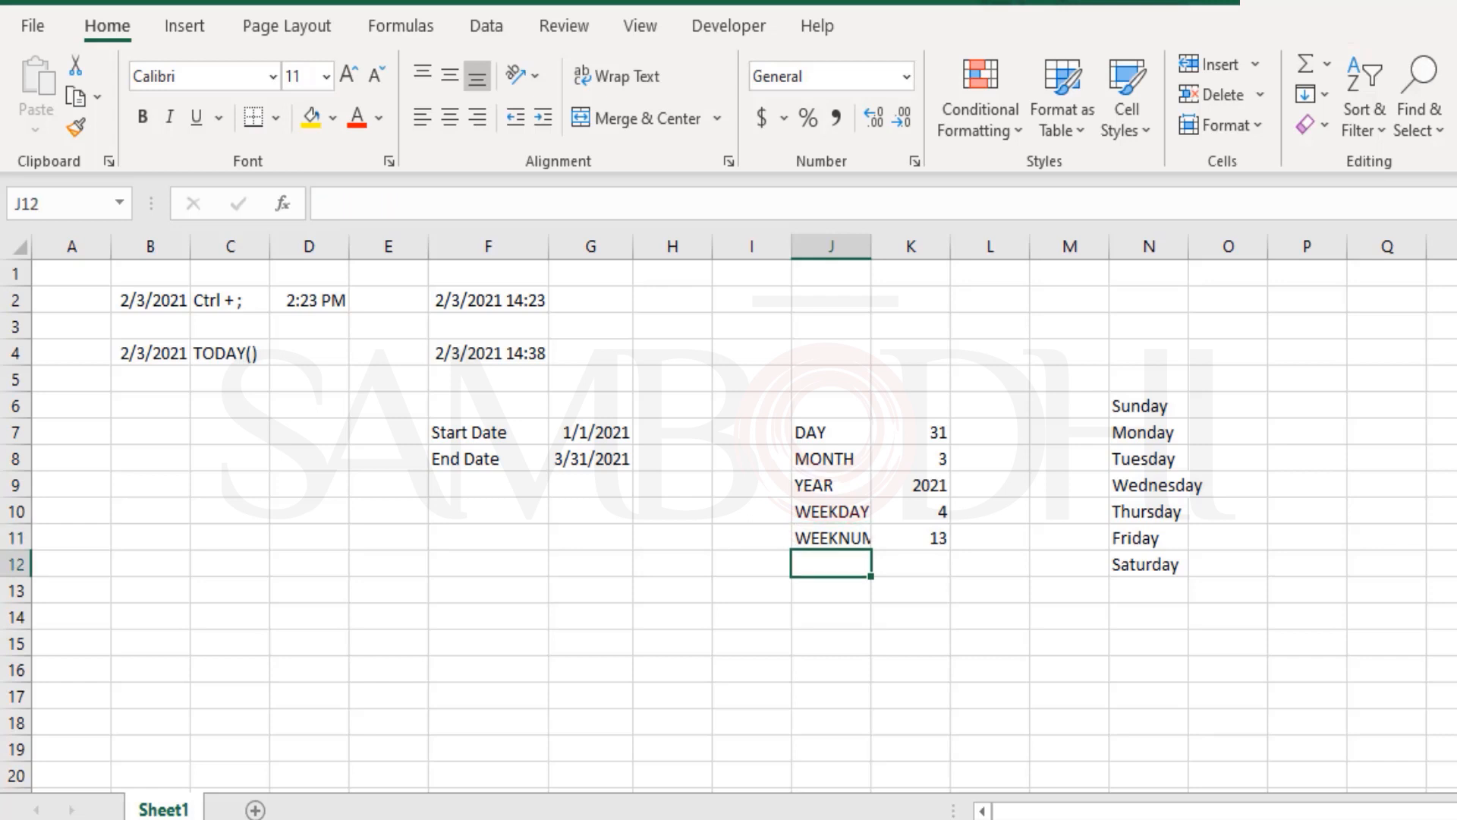
double_click(871, 245)
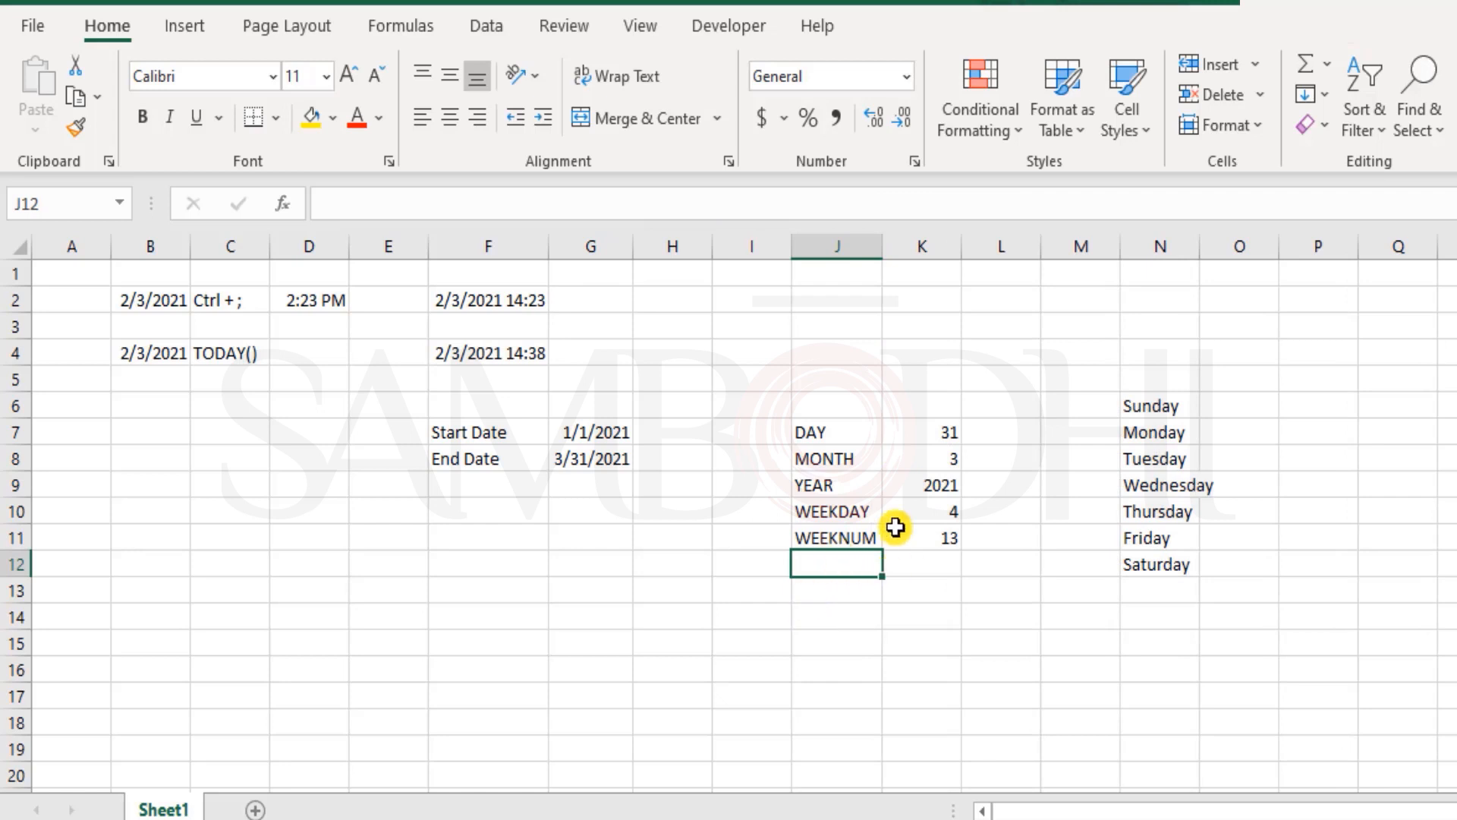
type("DAYS")
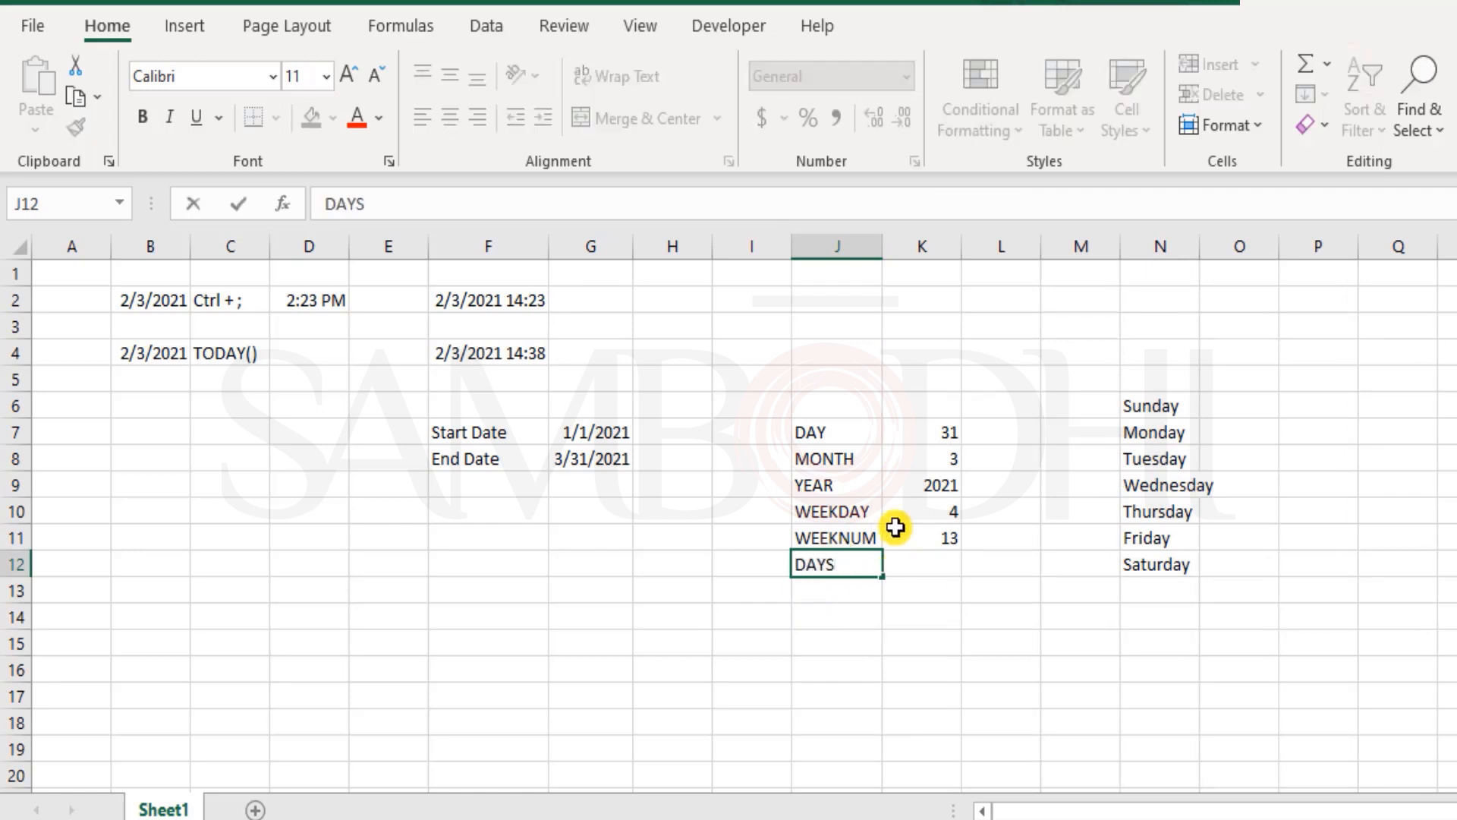
key("Tab")
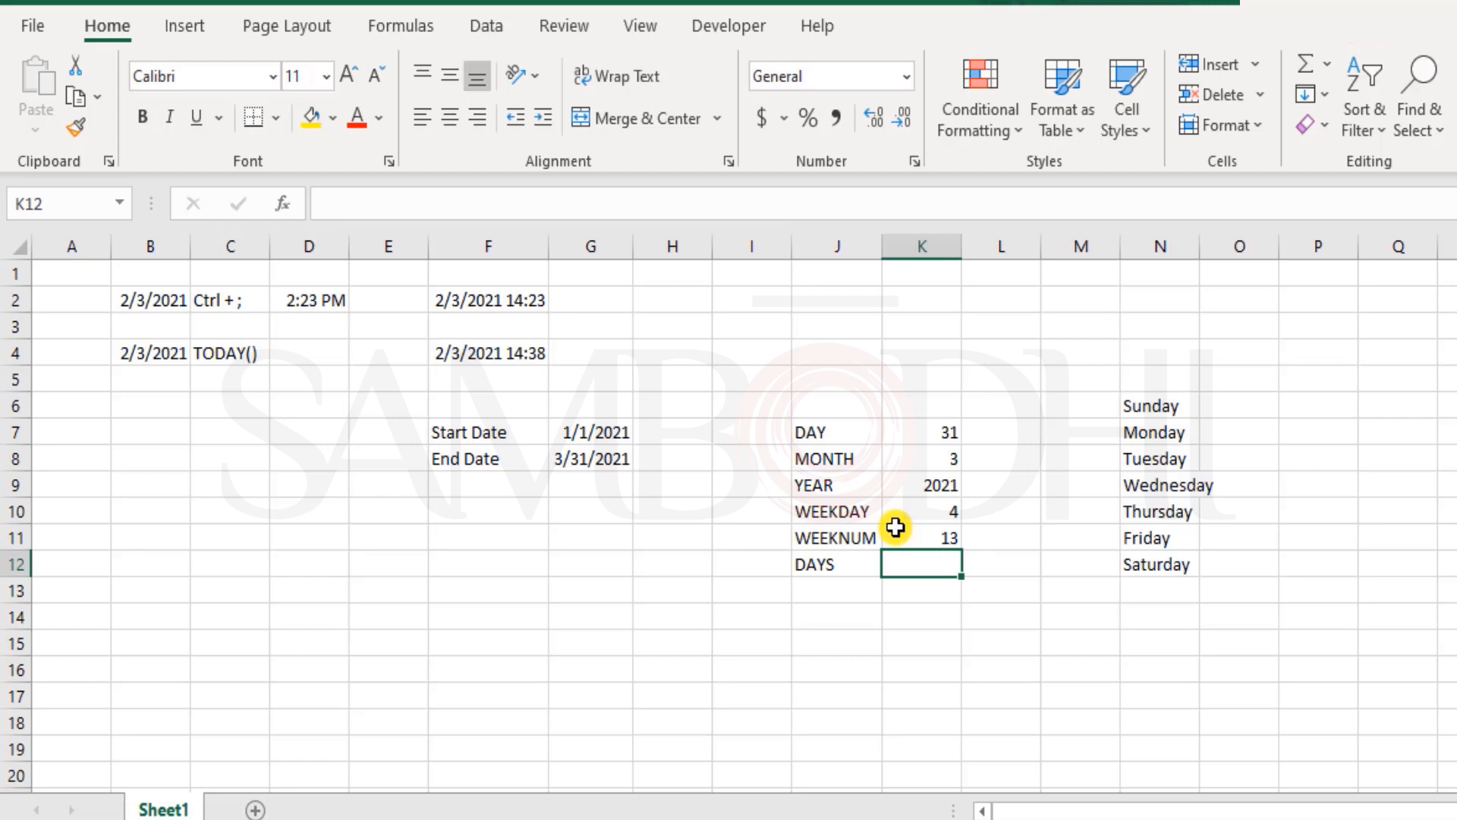
- Enter the formula =DAYS(G8,G7) in cell K12 to get the number of days between the start and end dates
type("=")
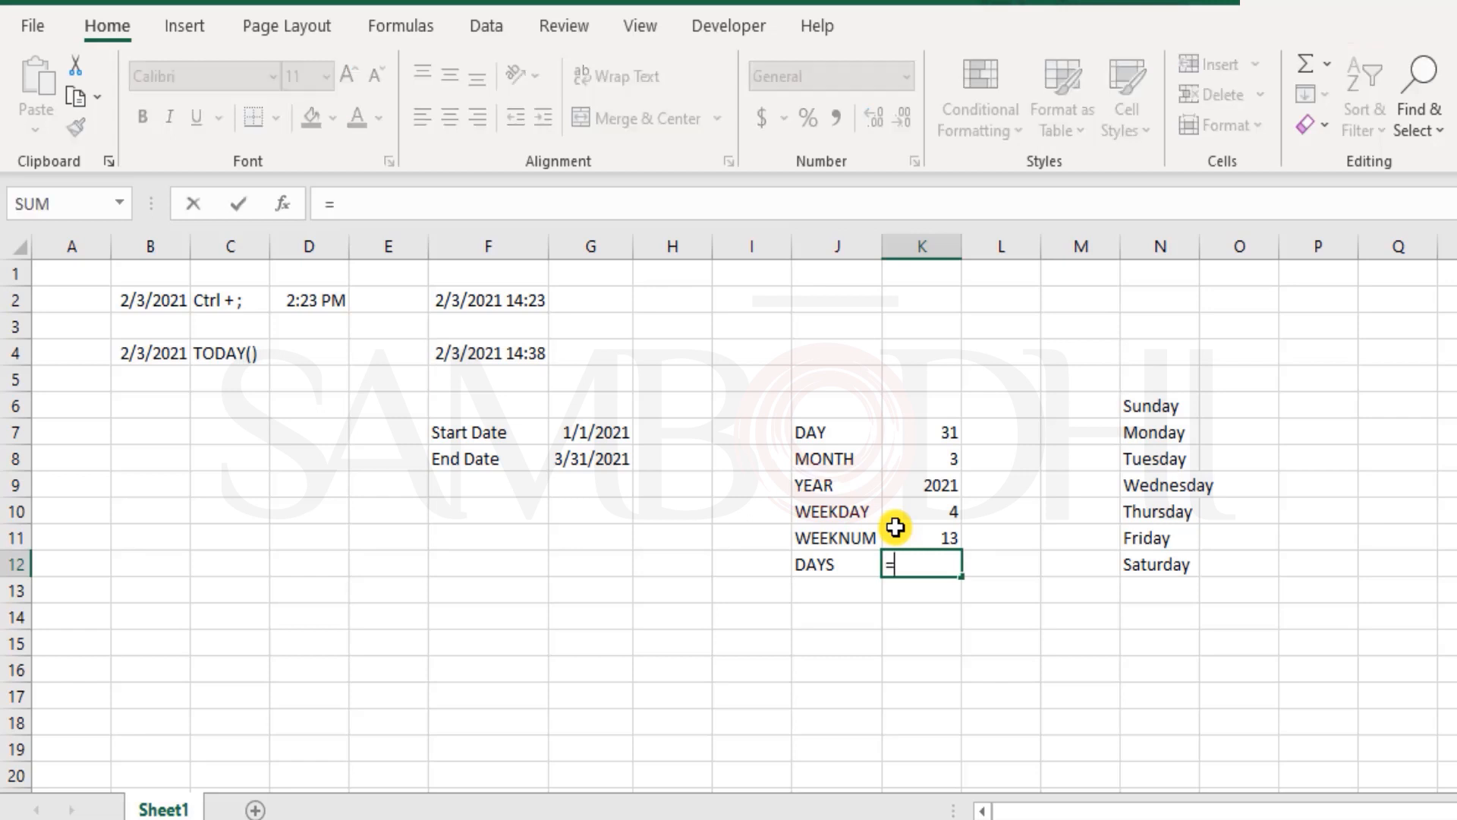
type("d")
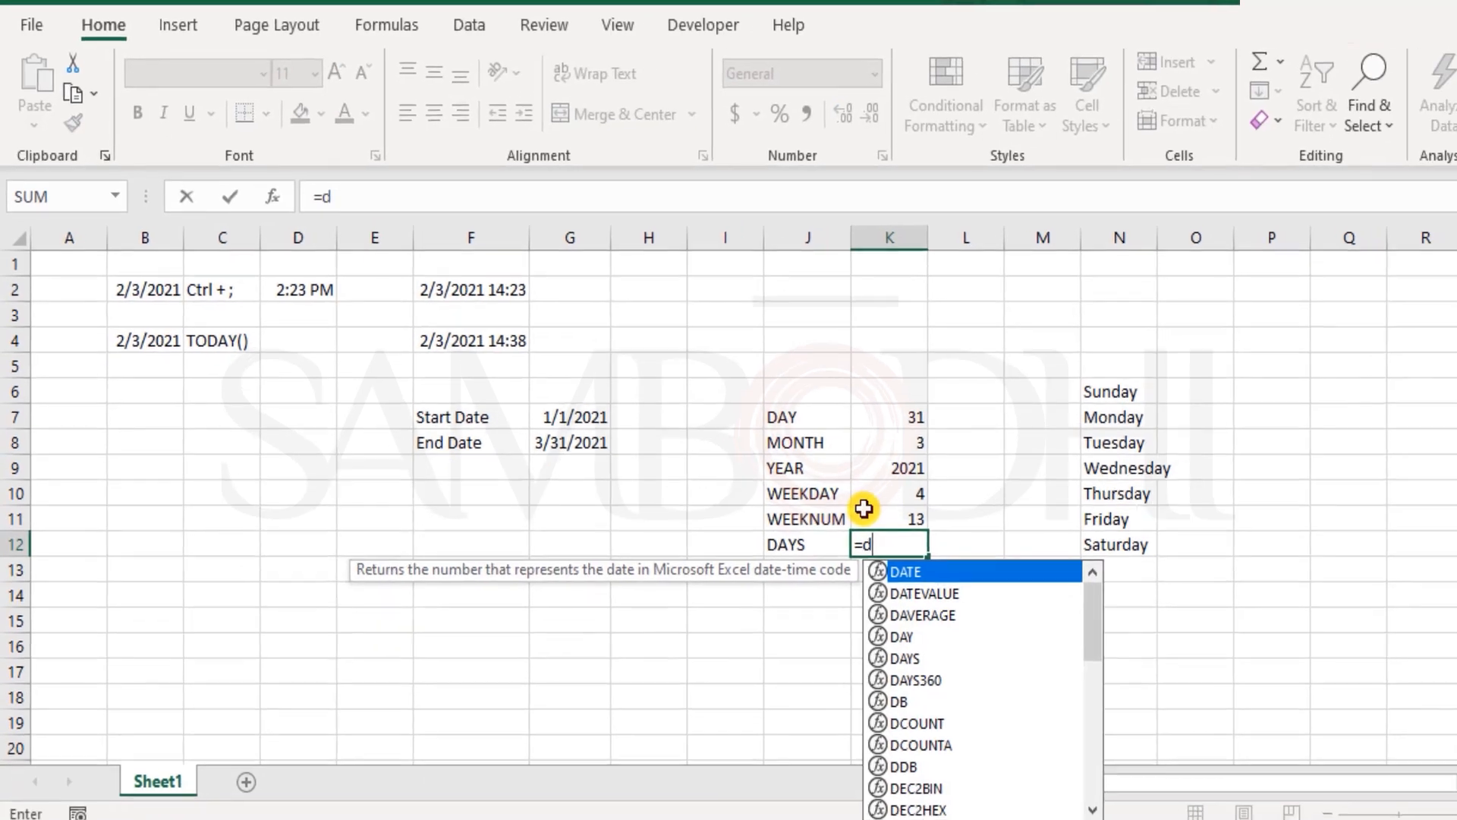
key("Down")
key("Down")
key("Down")
key("Down")
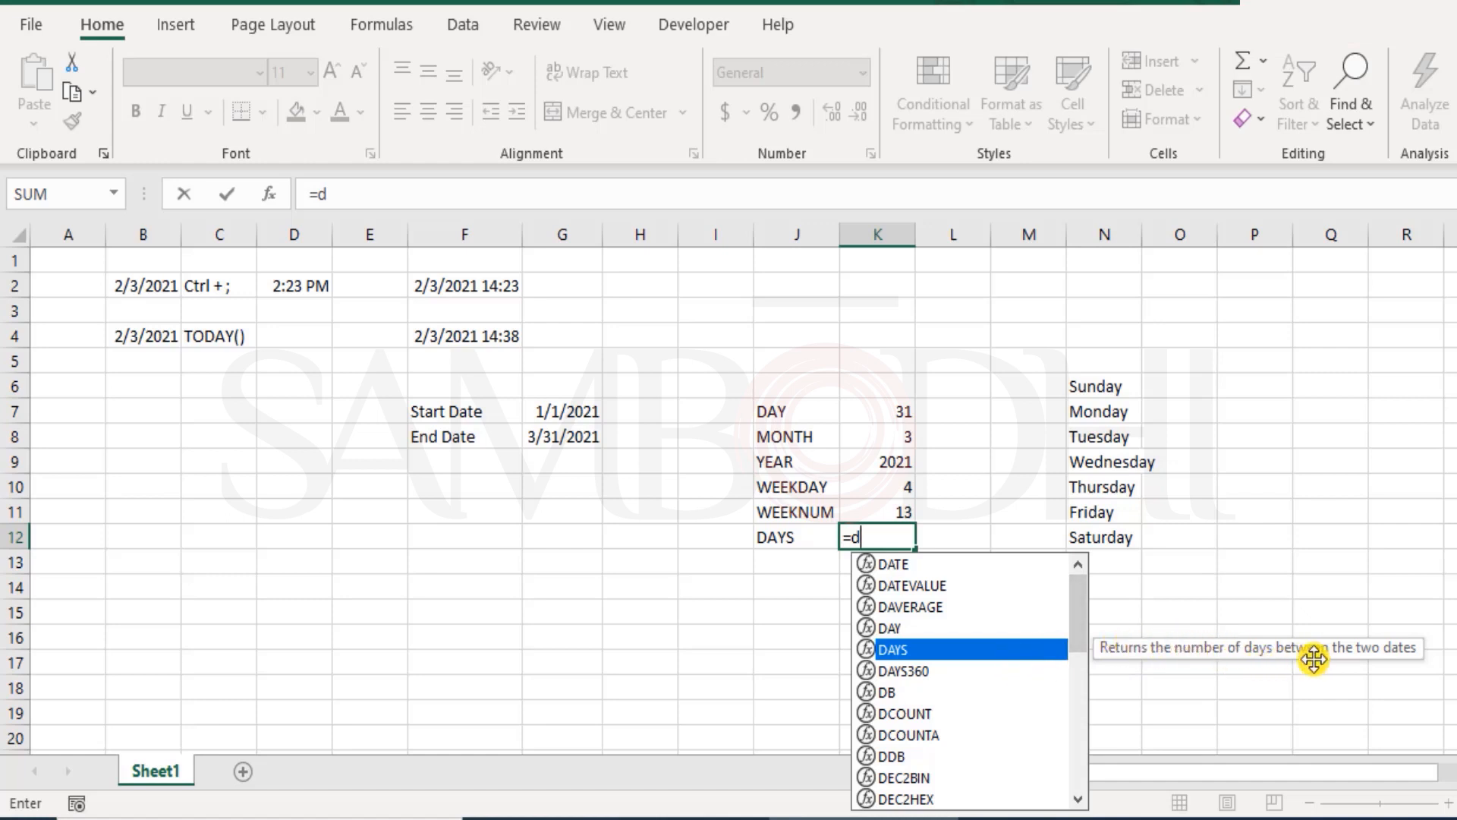
key("Tab")
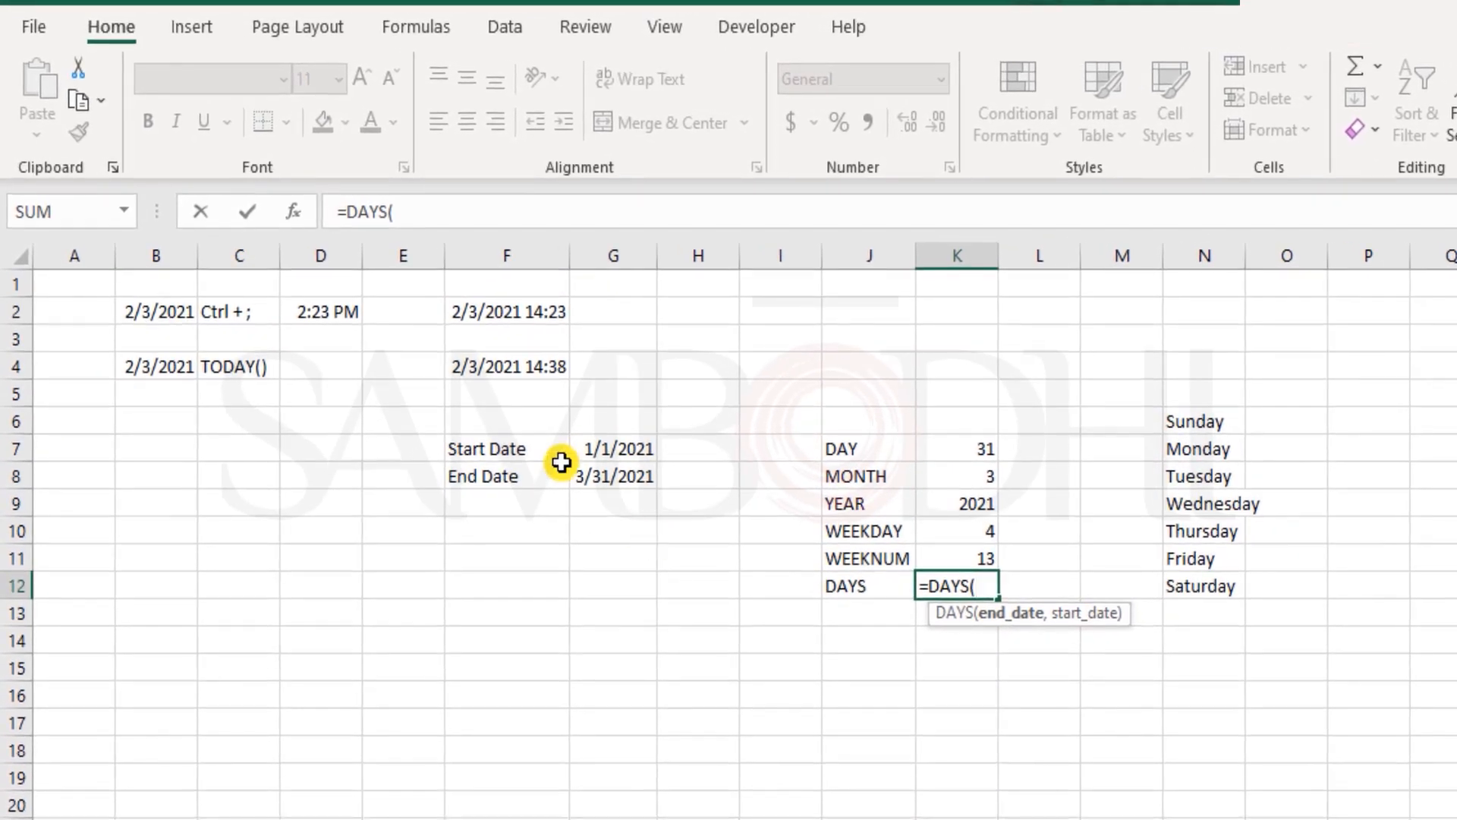
left_click(547, 429)
type(",")
left_click(614, 438)
type(")")
key("Return")
key("Up")
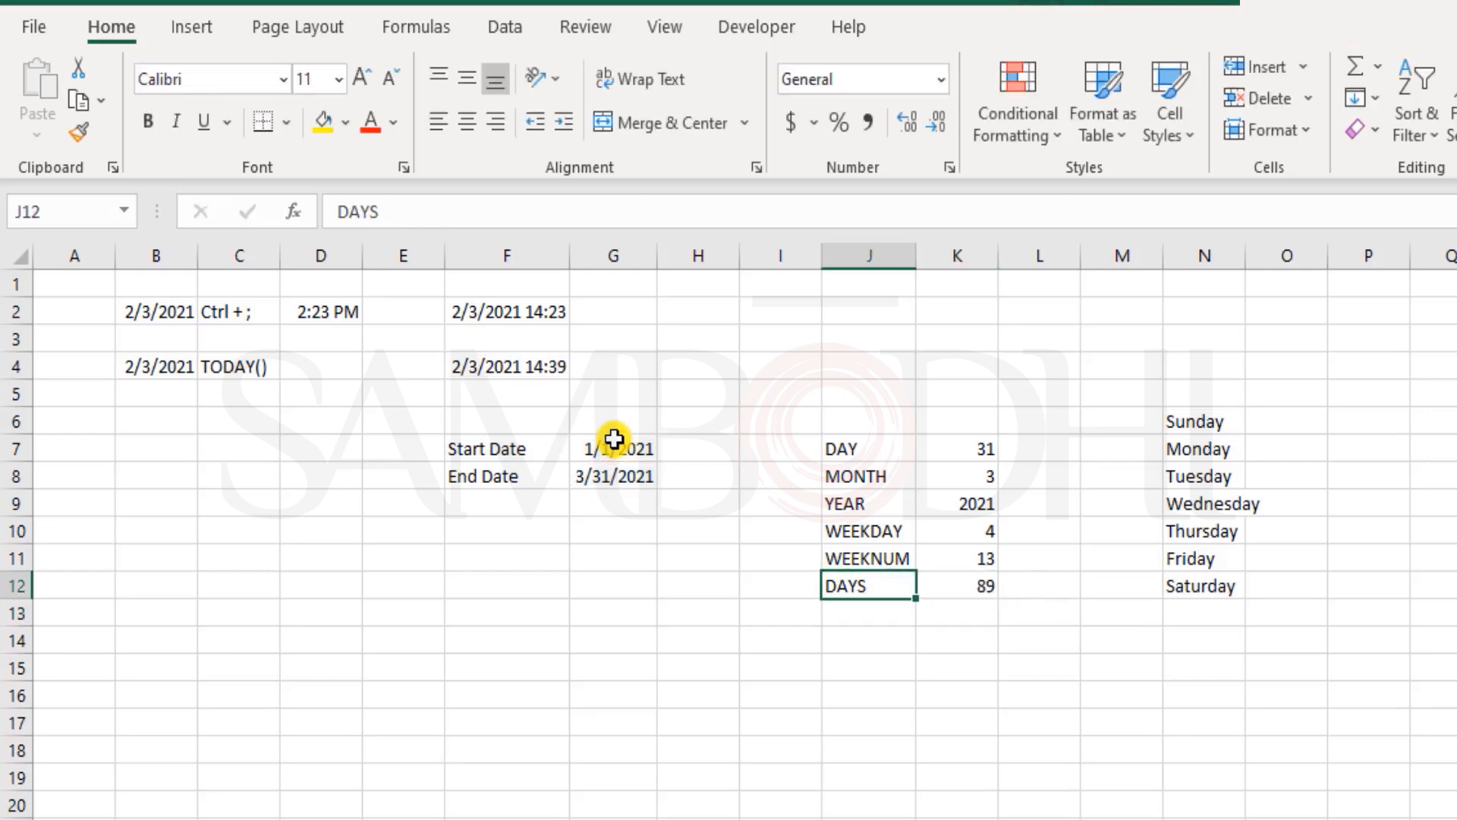
key("Right")
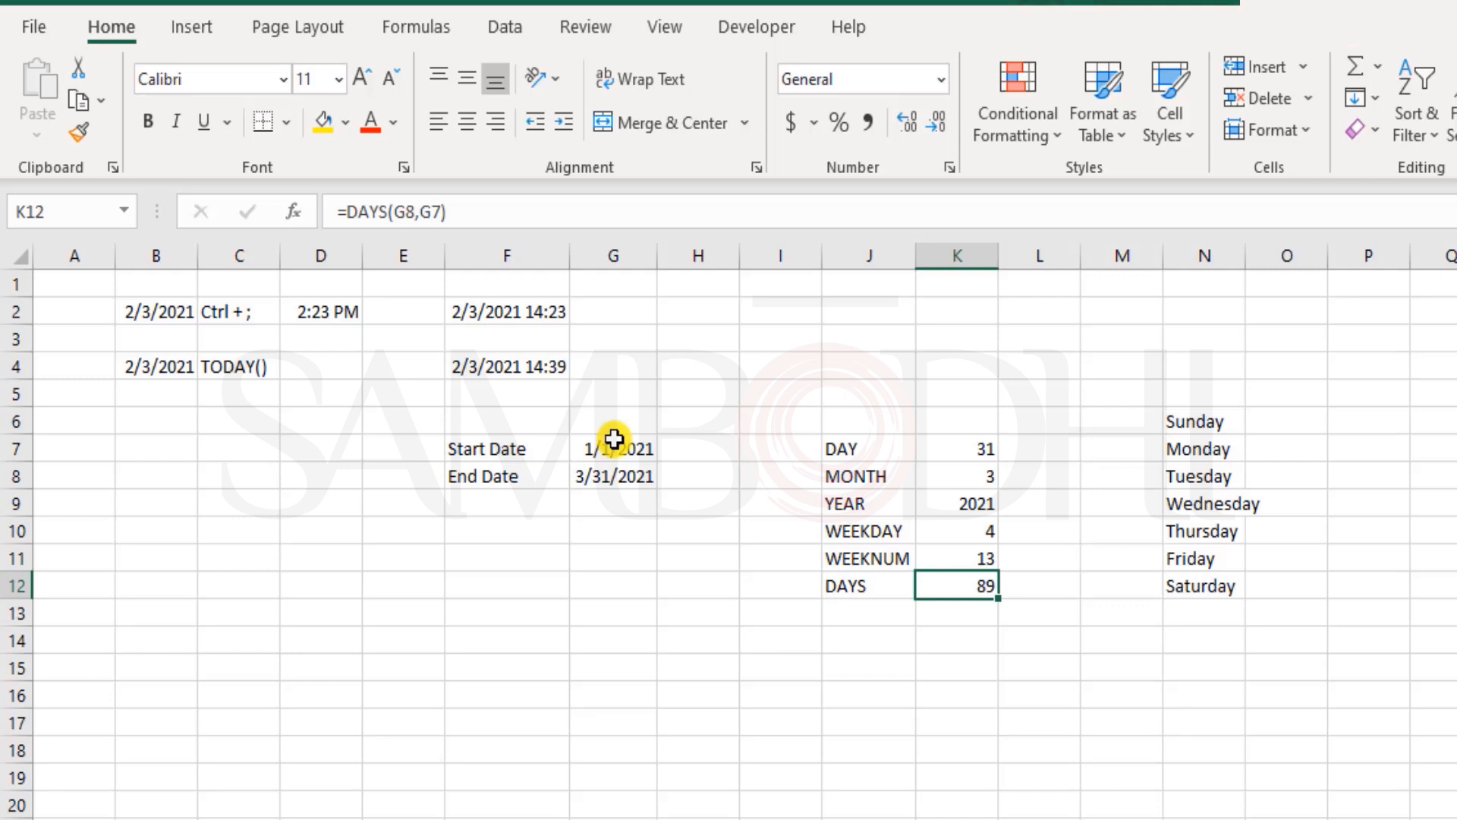
- Enter =G8-G7 in cell K13 to cross-check the DAYS result by subtraction, and compare it with the formula in K12
key("Down")
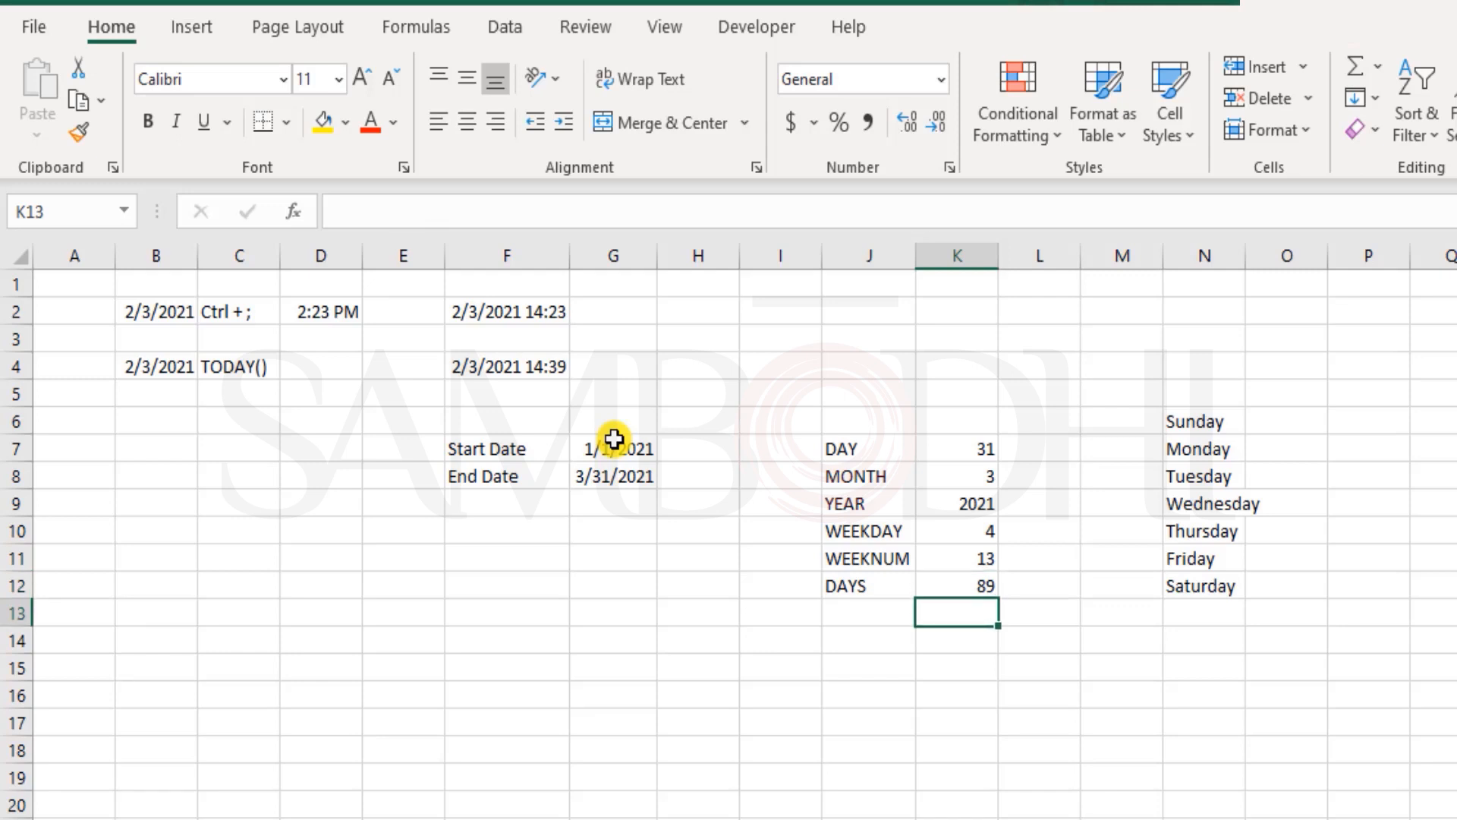
type("=")
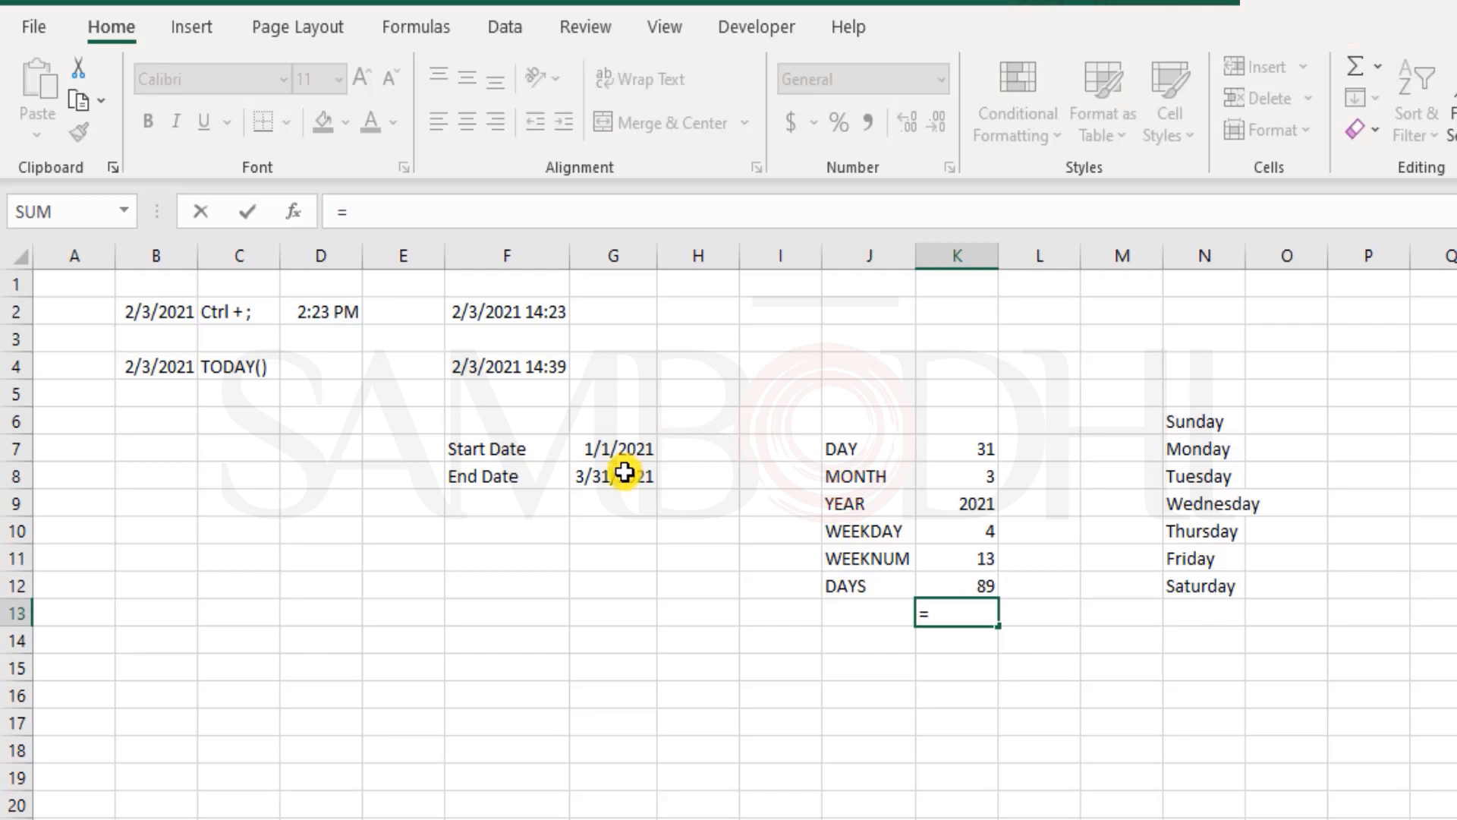
left_click(624, 473)
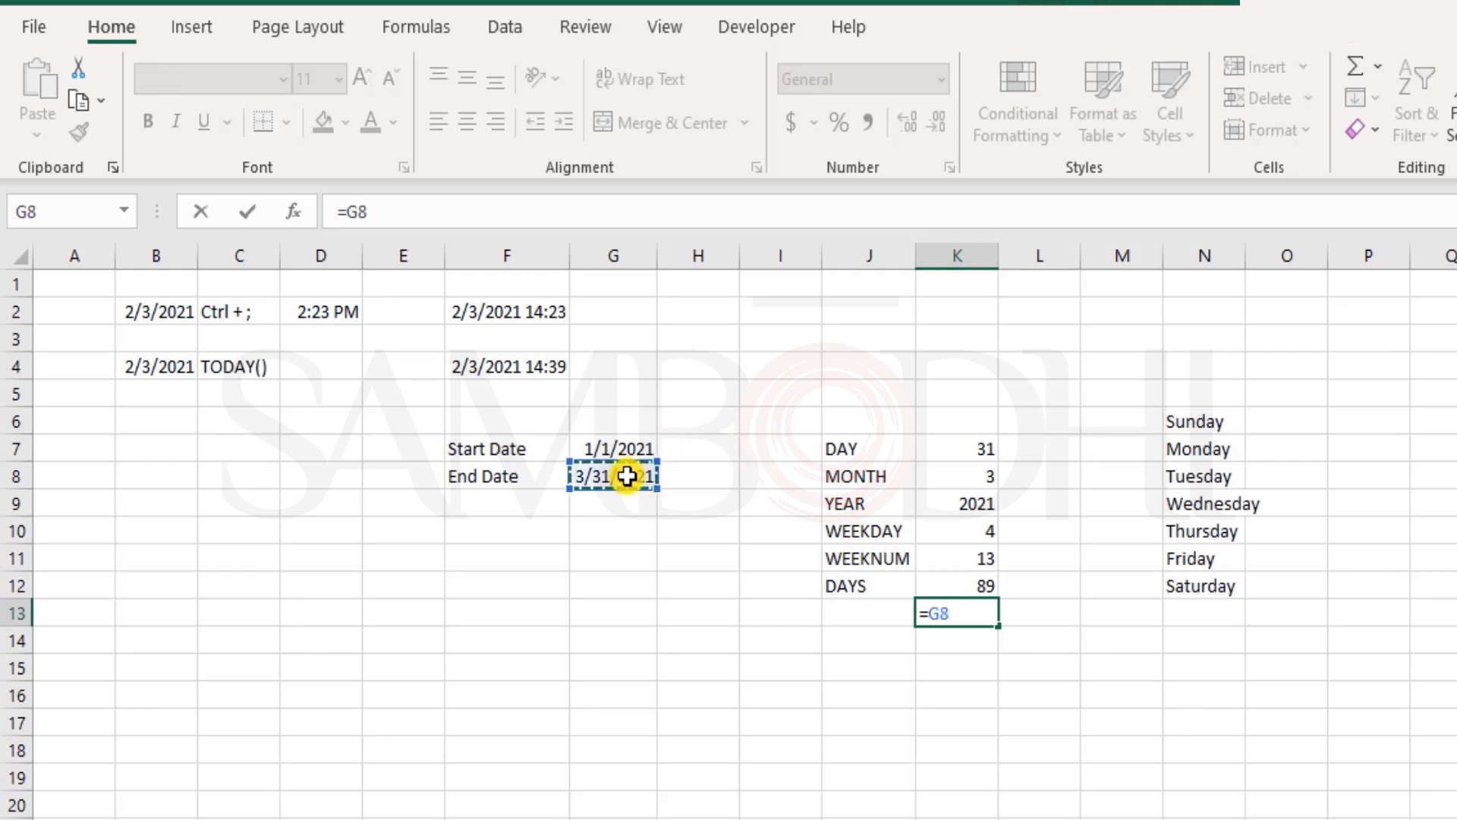
type("-")
left_click(605, 446)
key("Return")
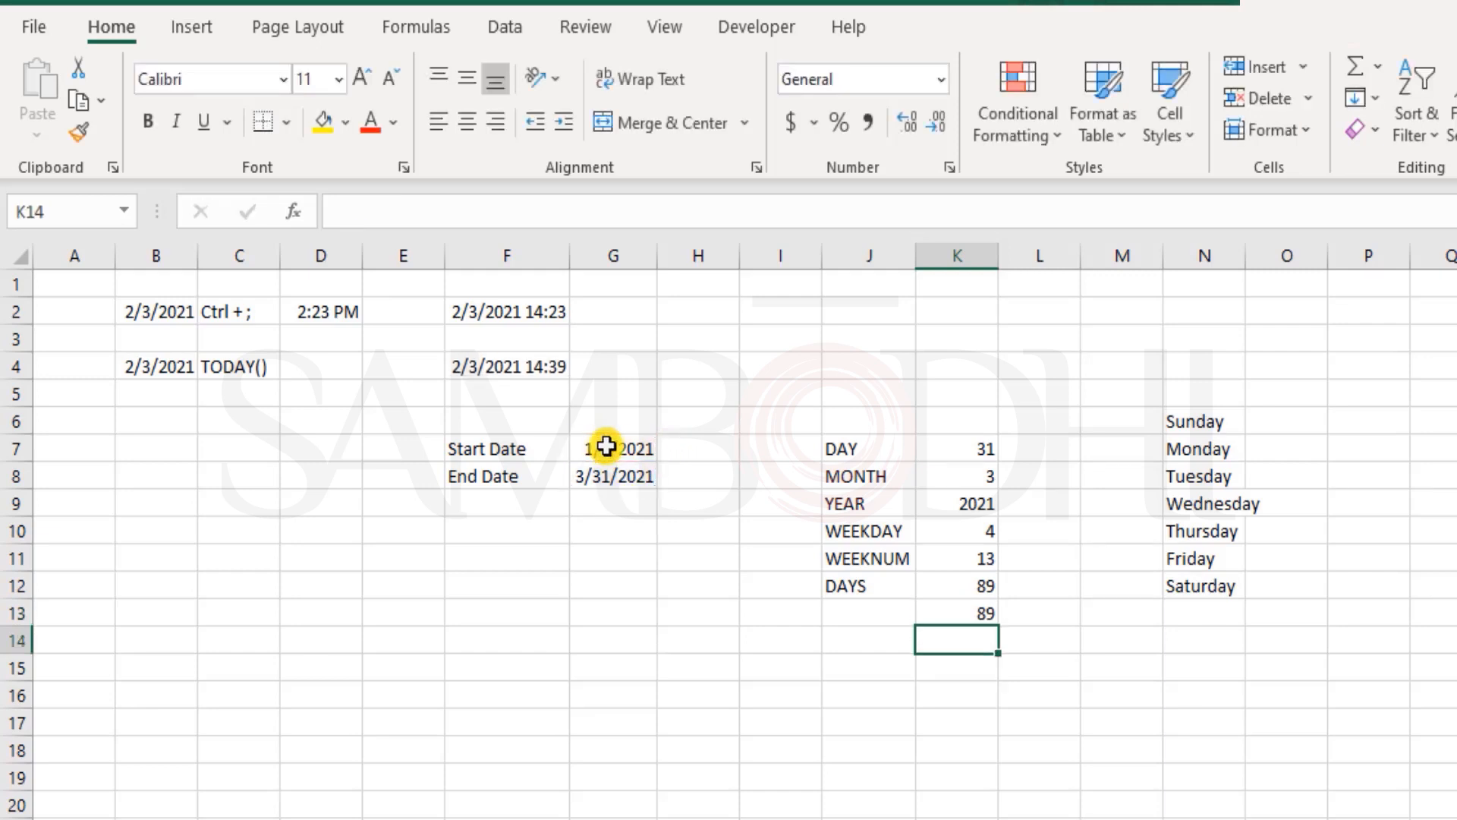
double_click(996, 586)
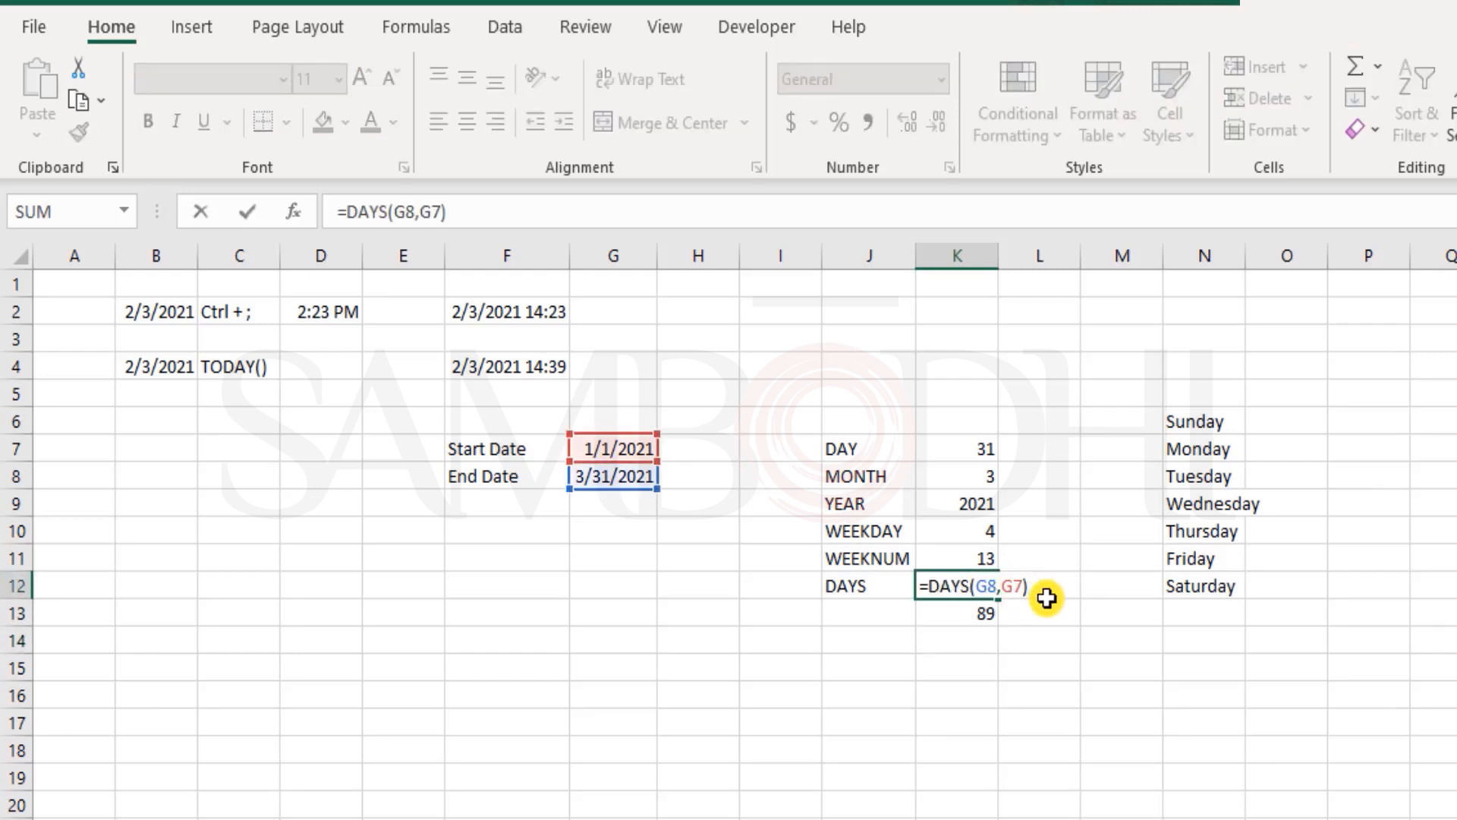
- Enter the label DAYS360 in cell J14
left_click(869, 641)
type("D")
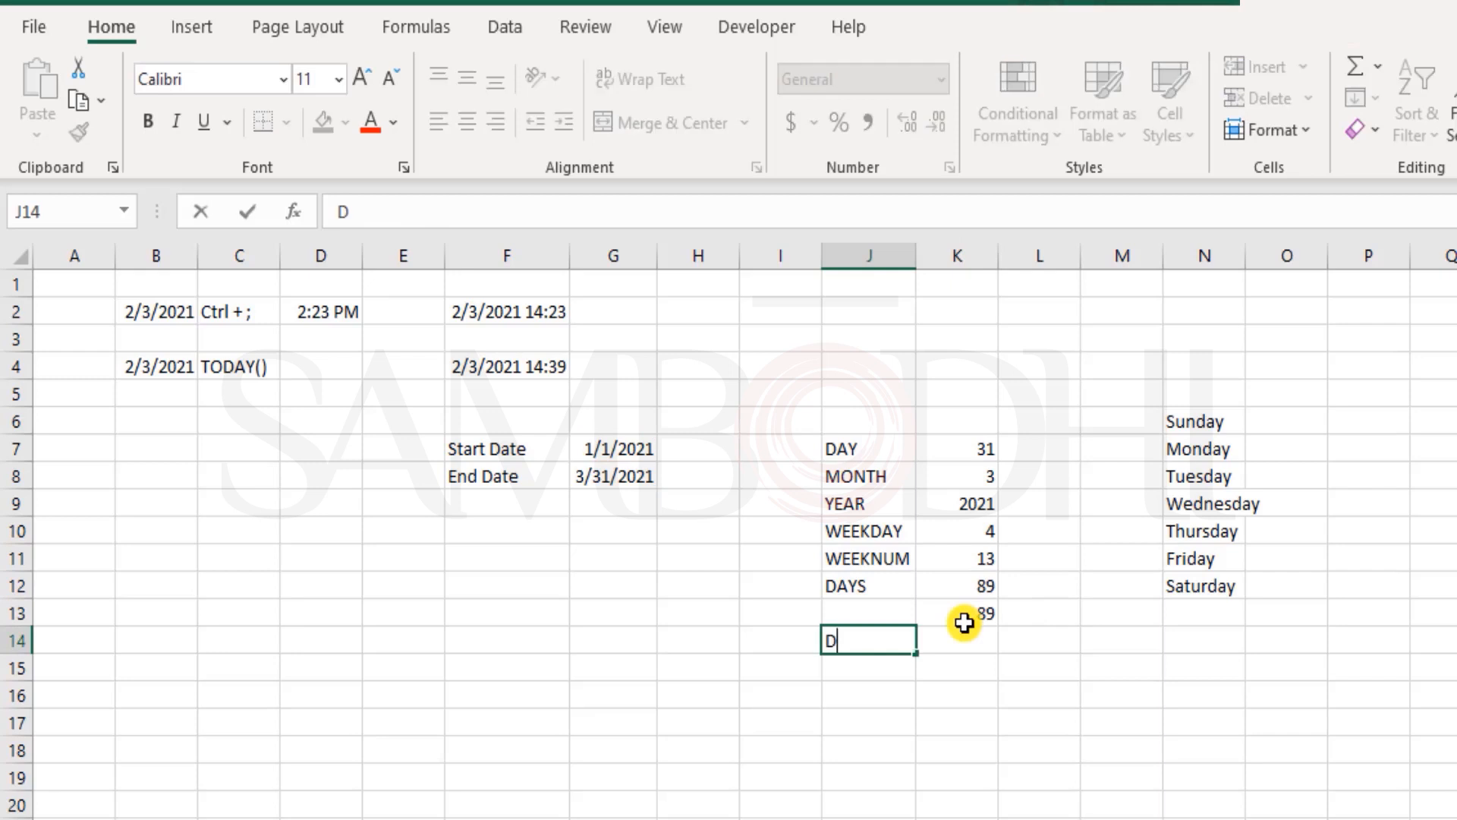
type("AYS")
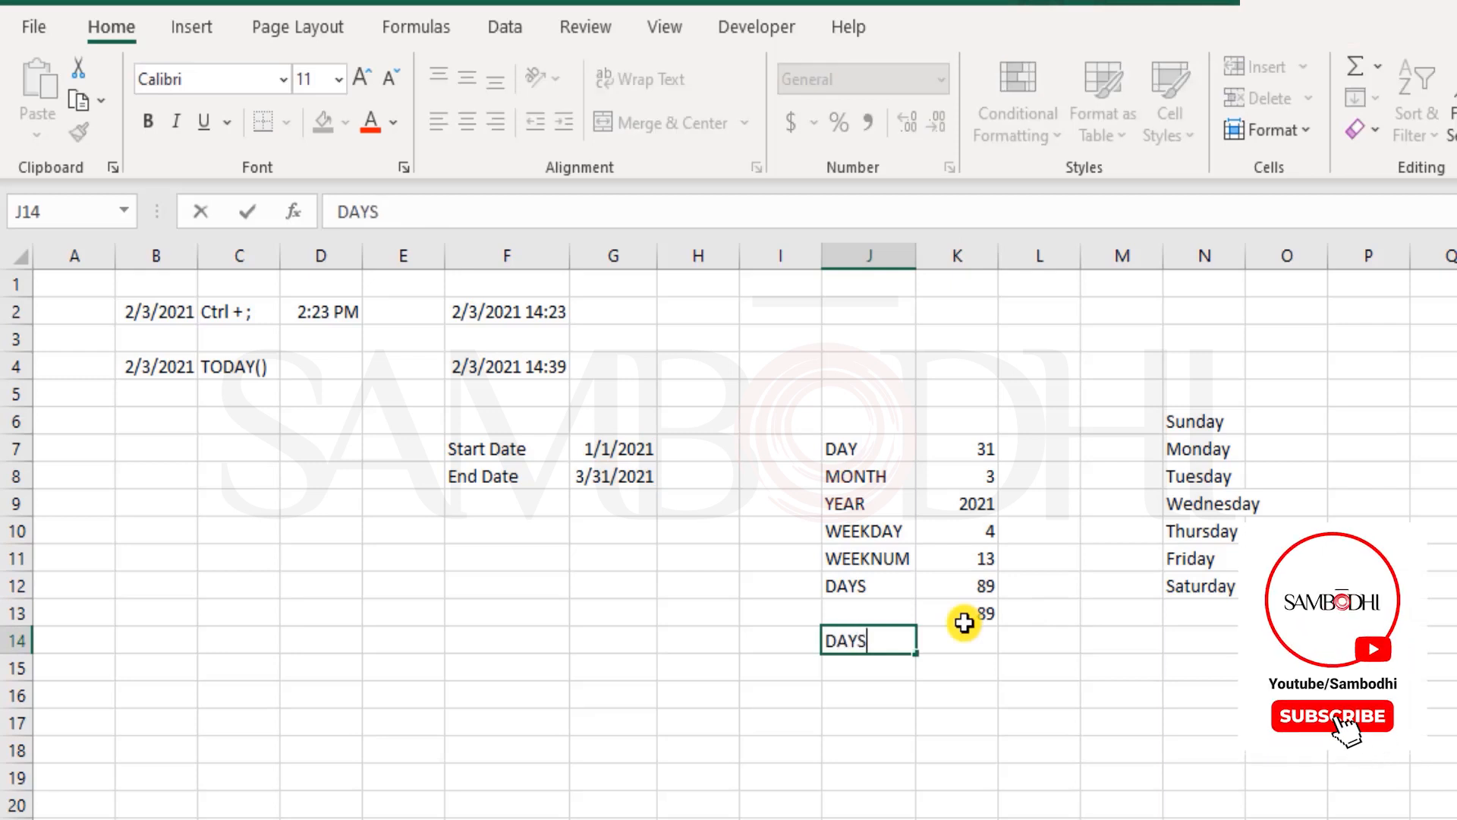
type("360")
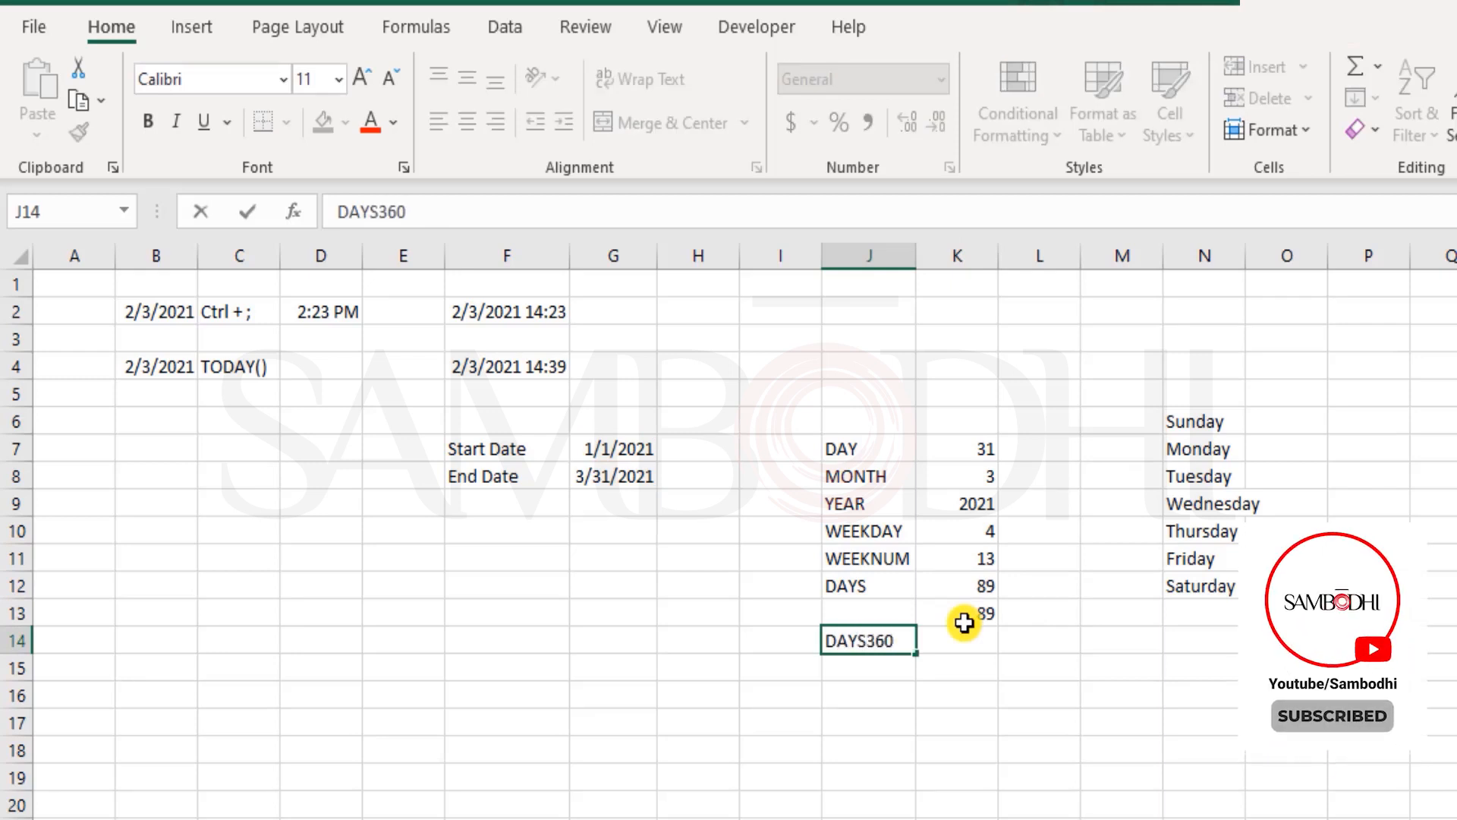
key("Tab")
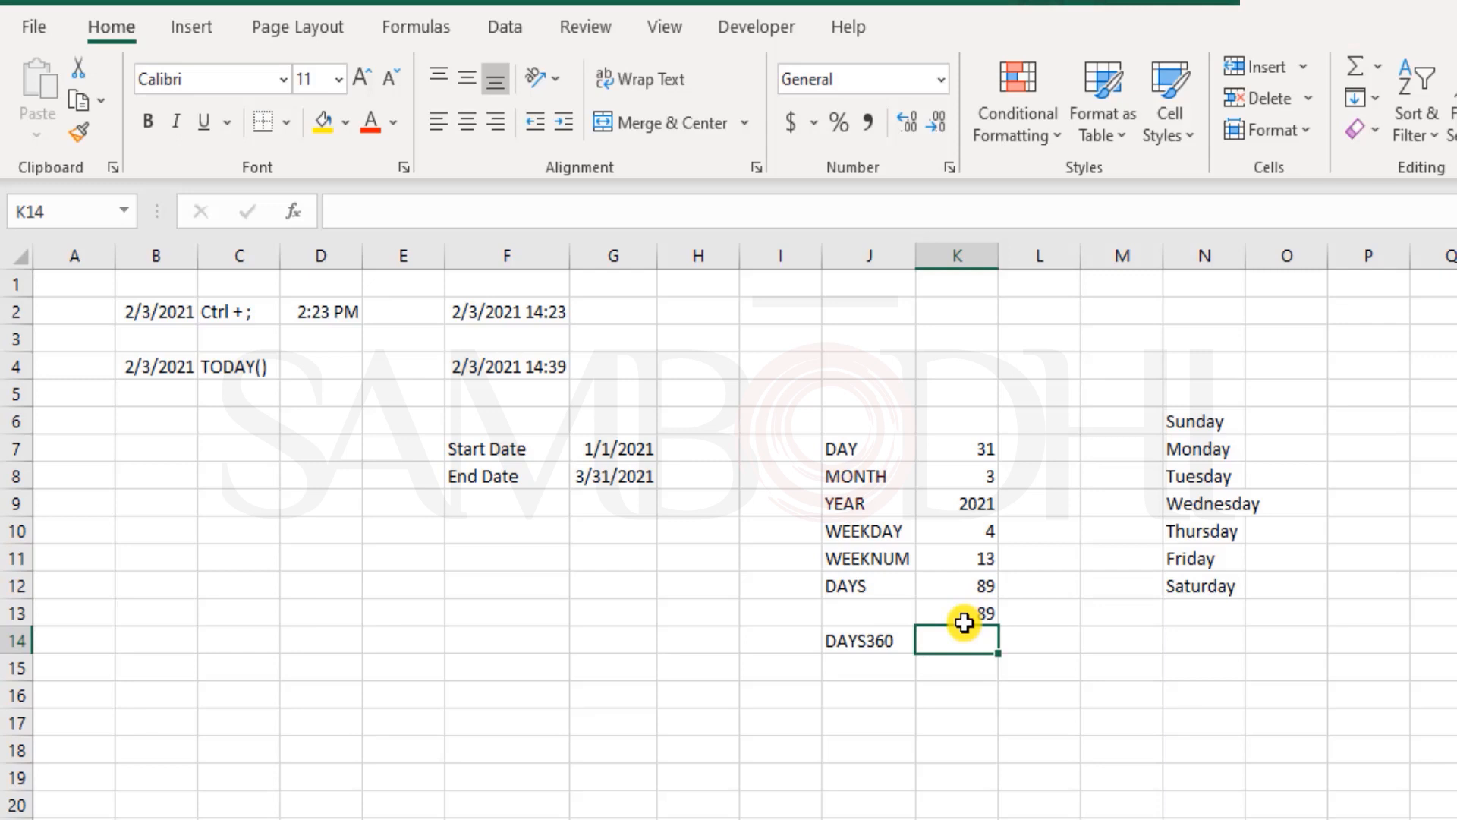
- Enter =DAYS360(G7,G8) in cell K14 to count the days between the start and end dates on a 360-day year
type("=days")
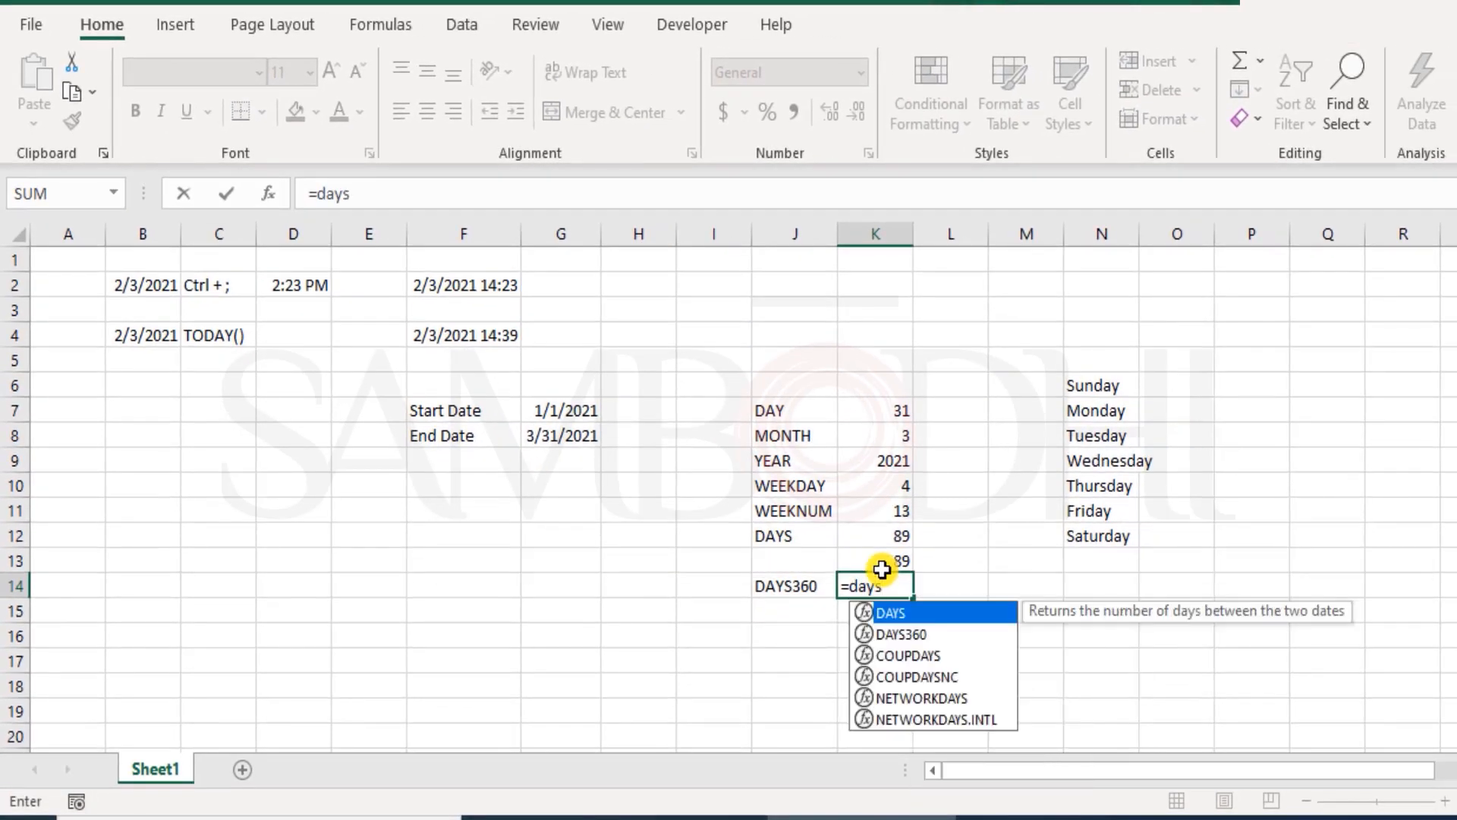
key("Down")
key("Tab")
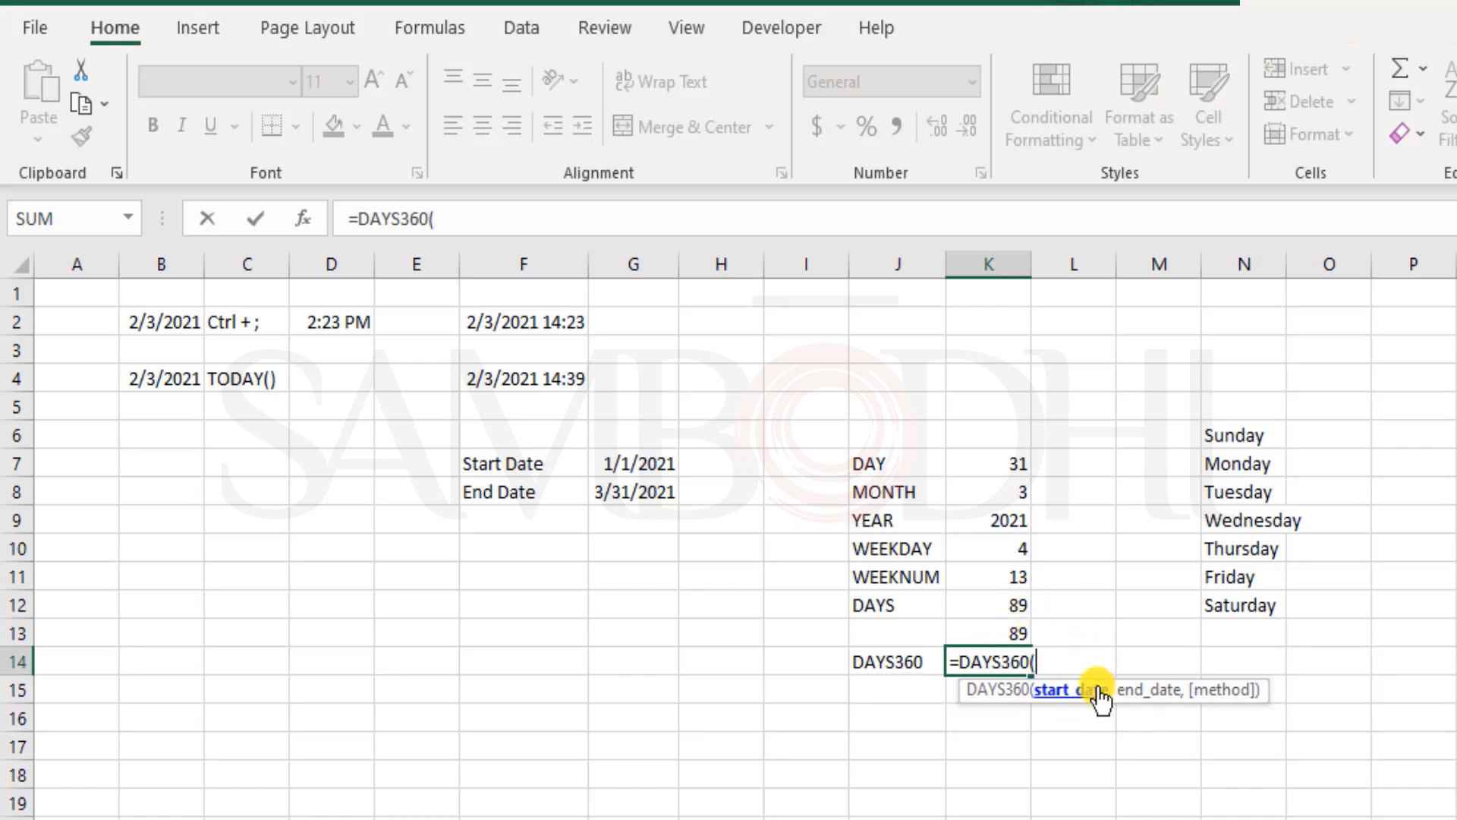
left_click(611, 465)
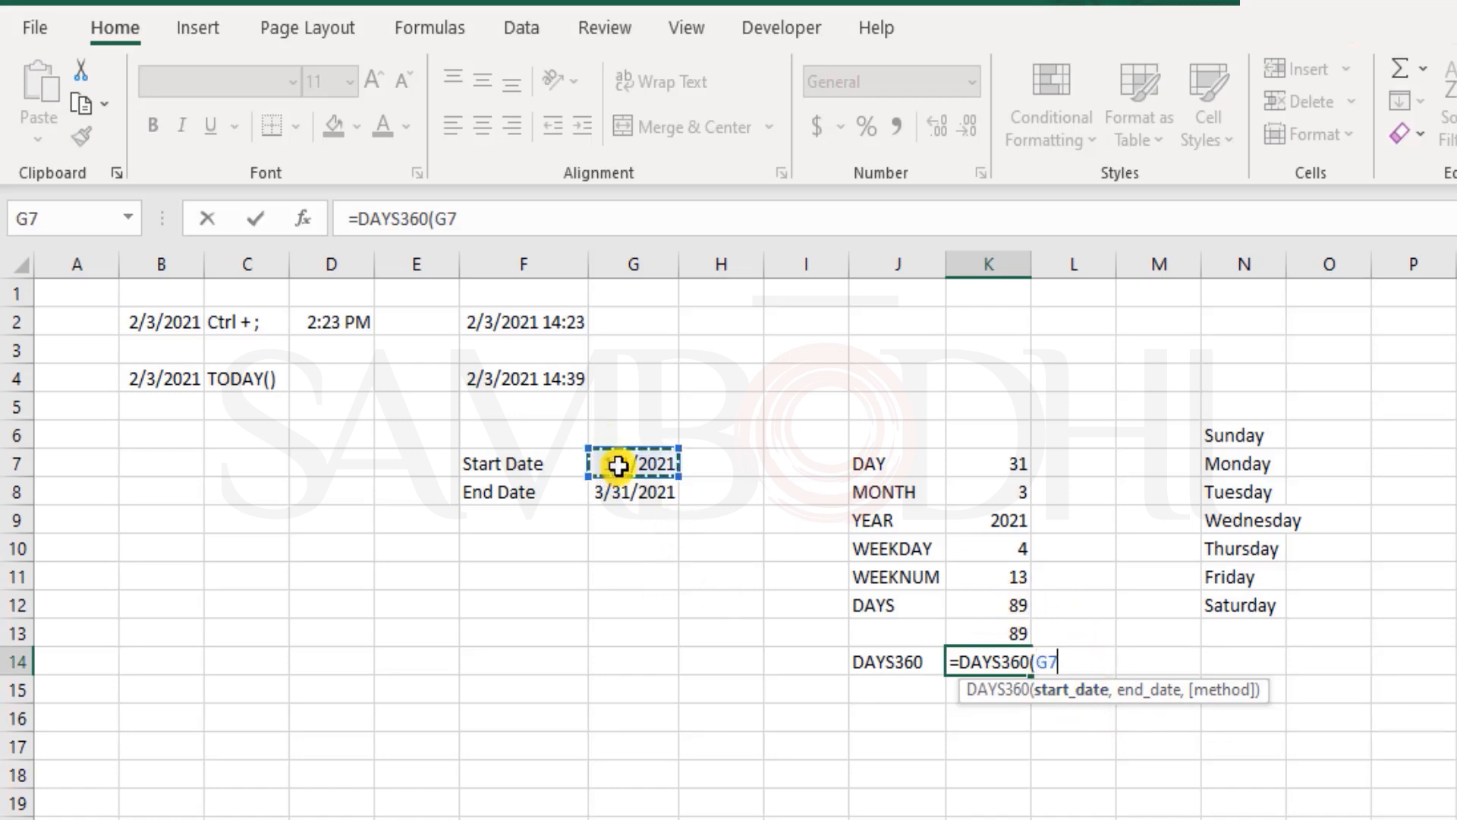
type(",")
left_click(645, 495)
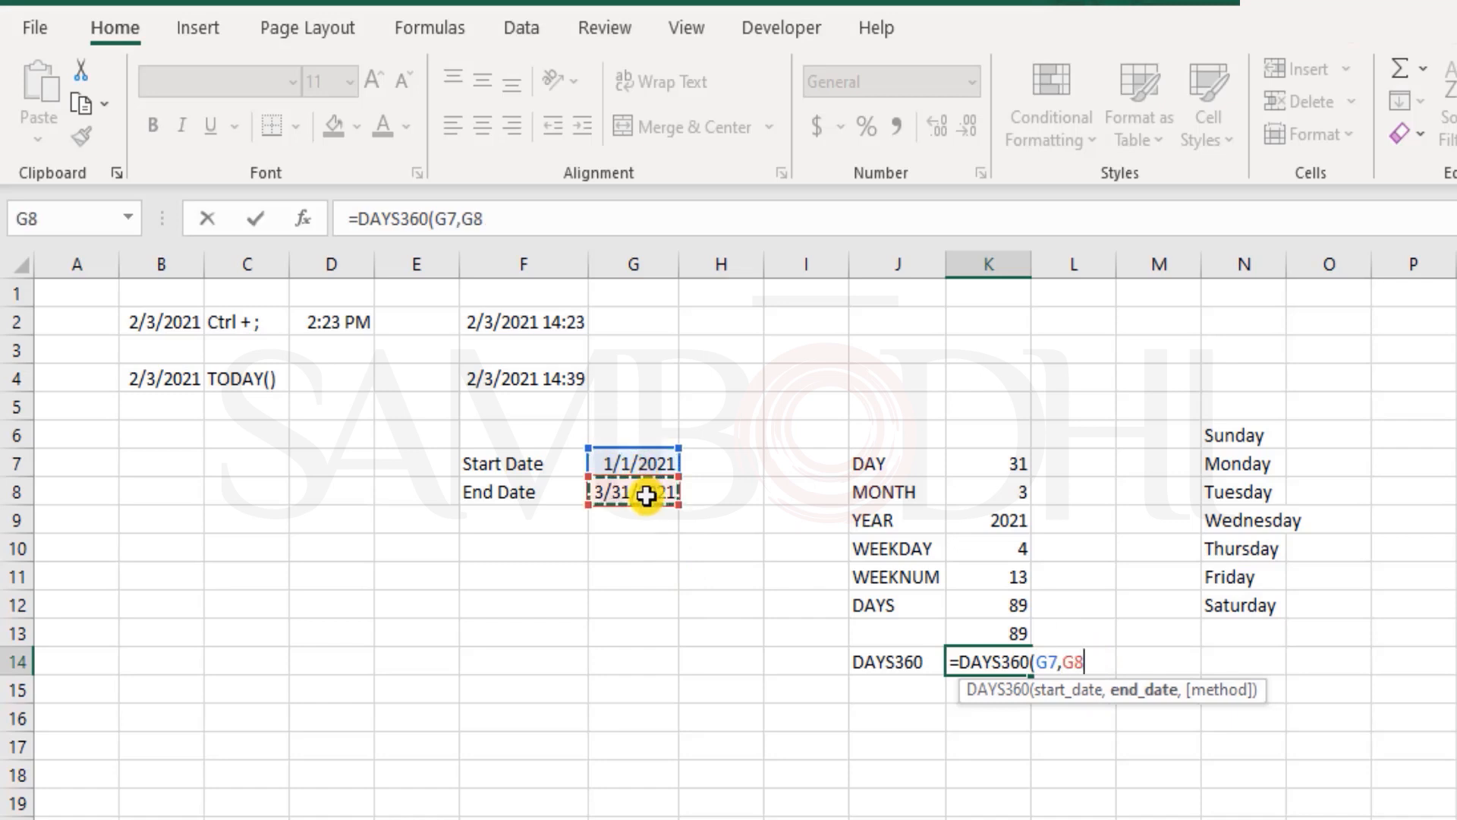
type(",")
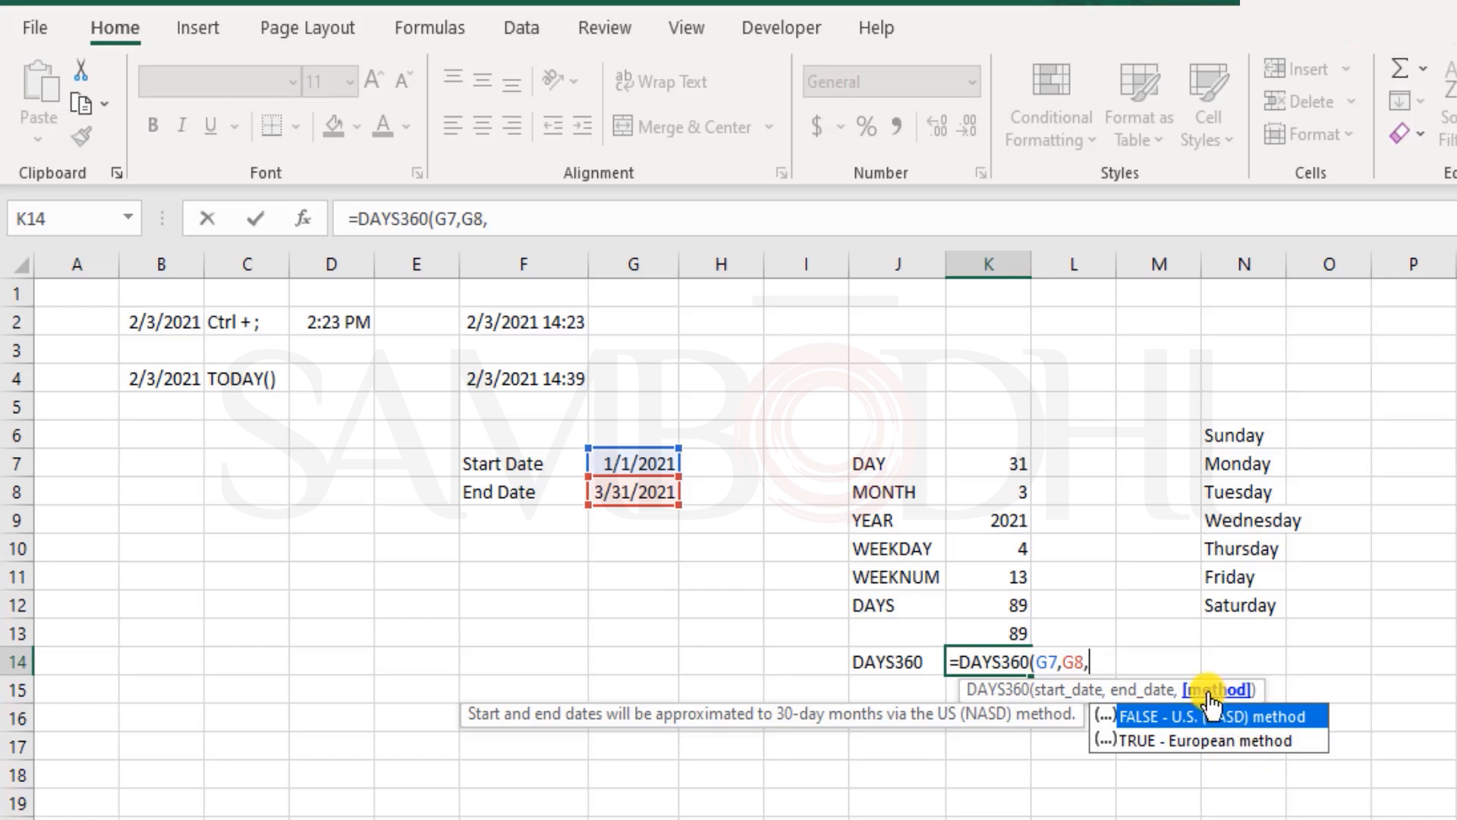
key("BackSpace")
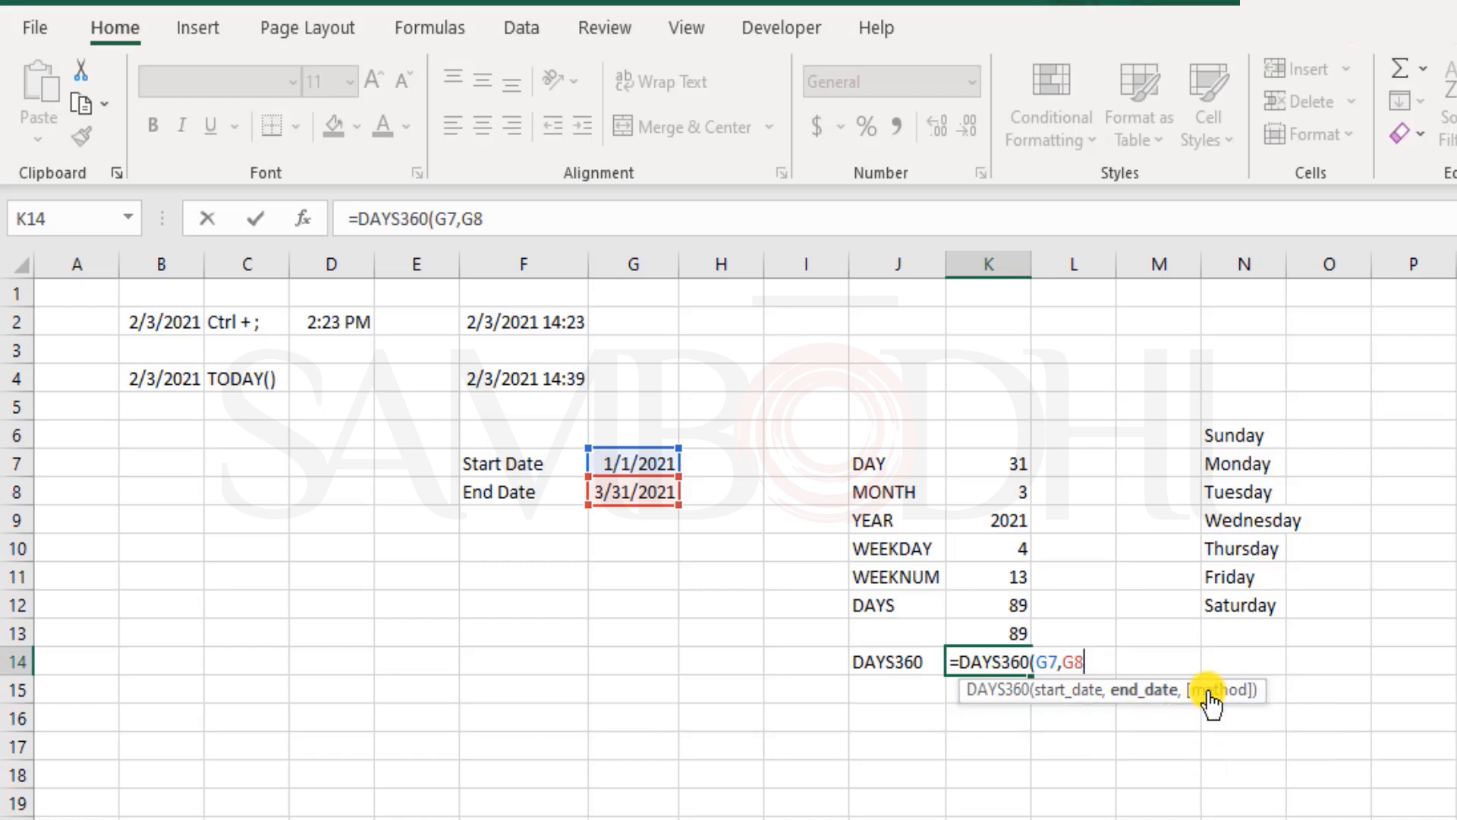
type(")")
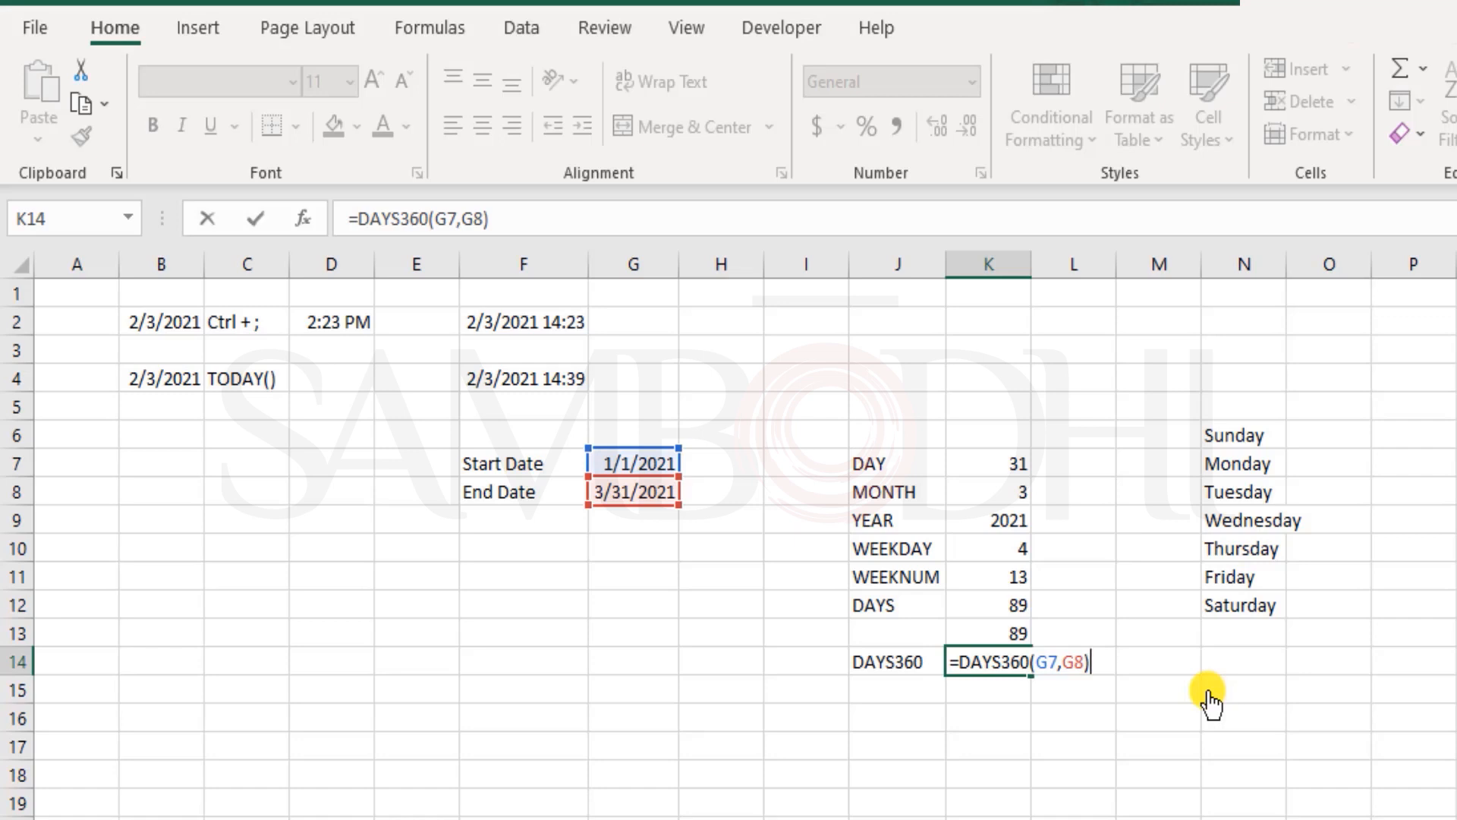
key("ctrl+Return")
key("Return")
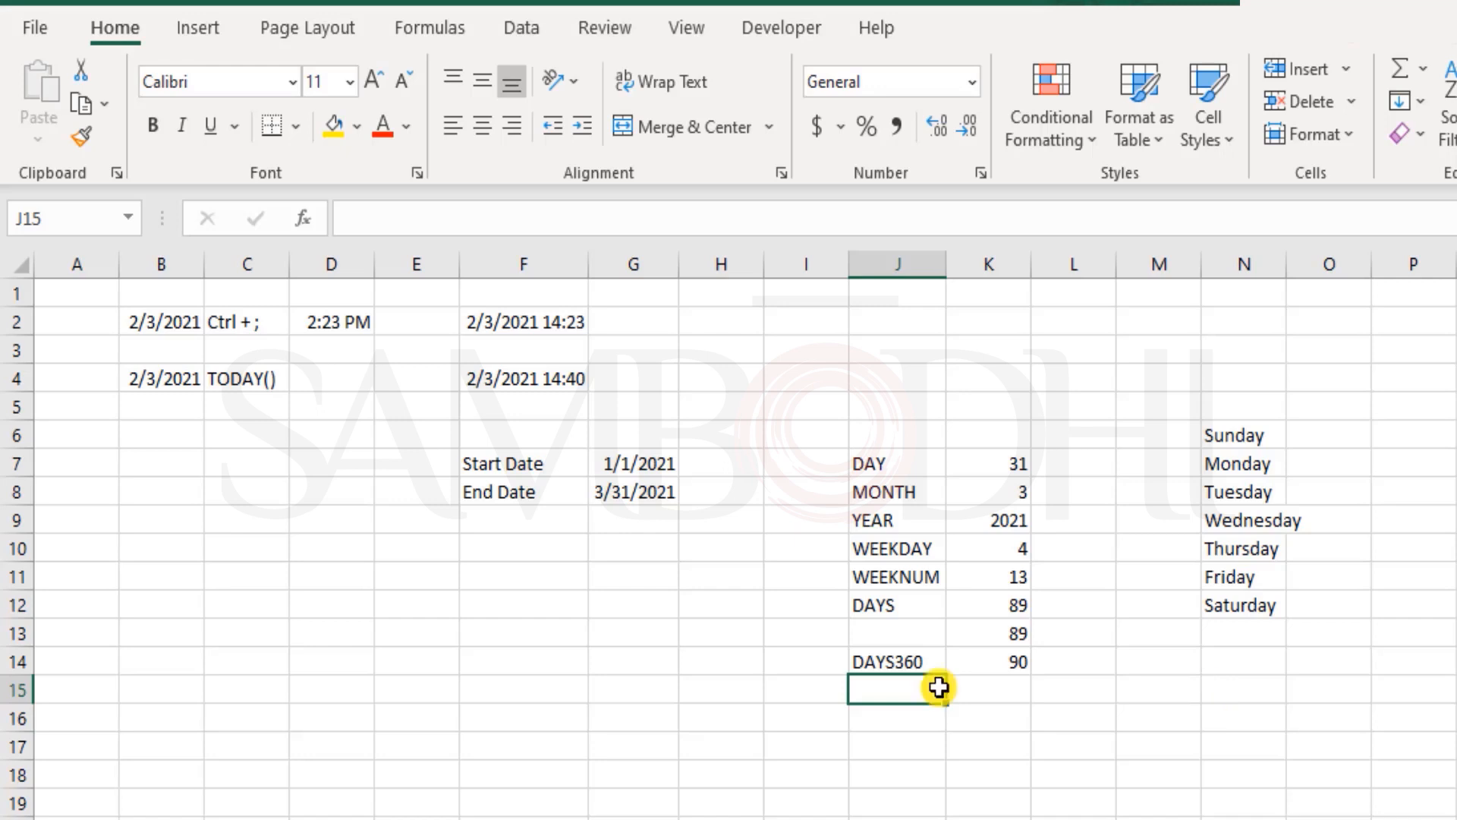
- Label cell J15 DATE and enter =DATE(K9,K8,K7) in K15 to build a date from the year, month and day cells
type("DATE")
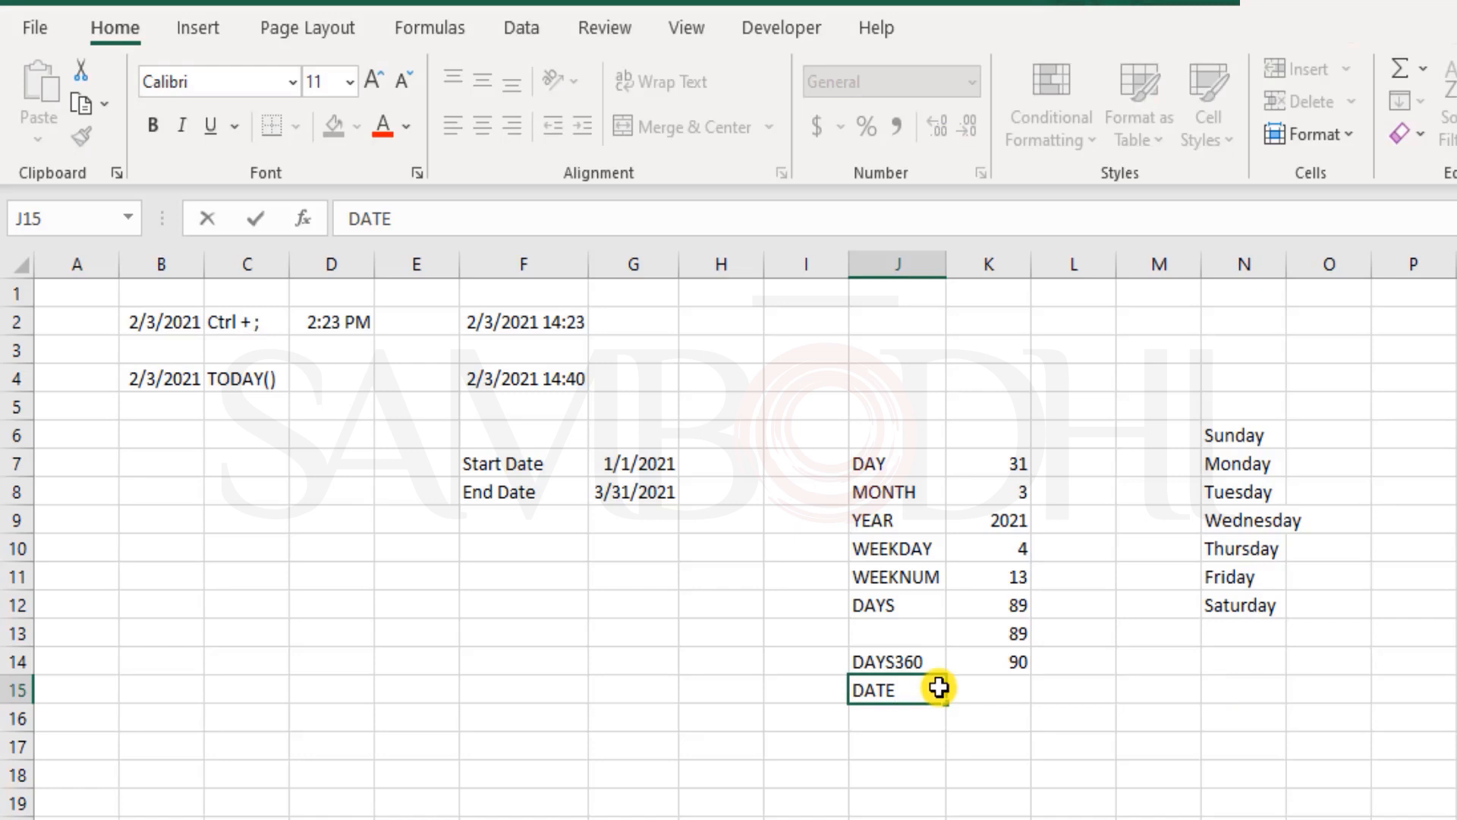
key("Tab")
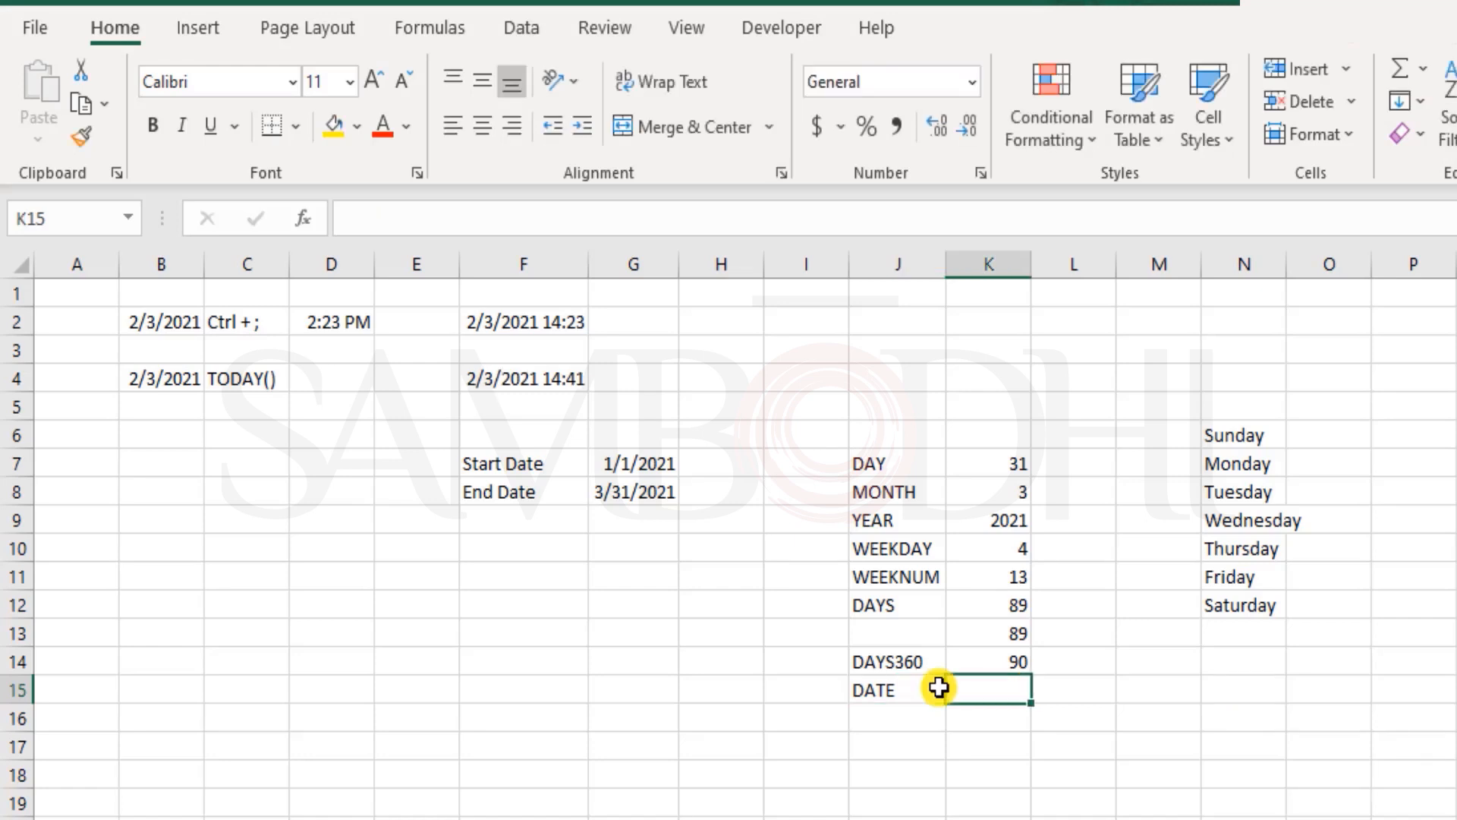
type("=")
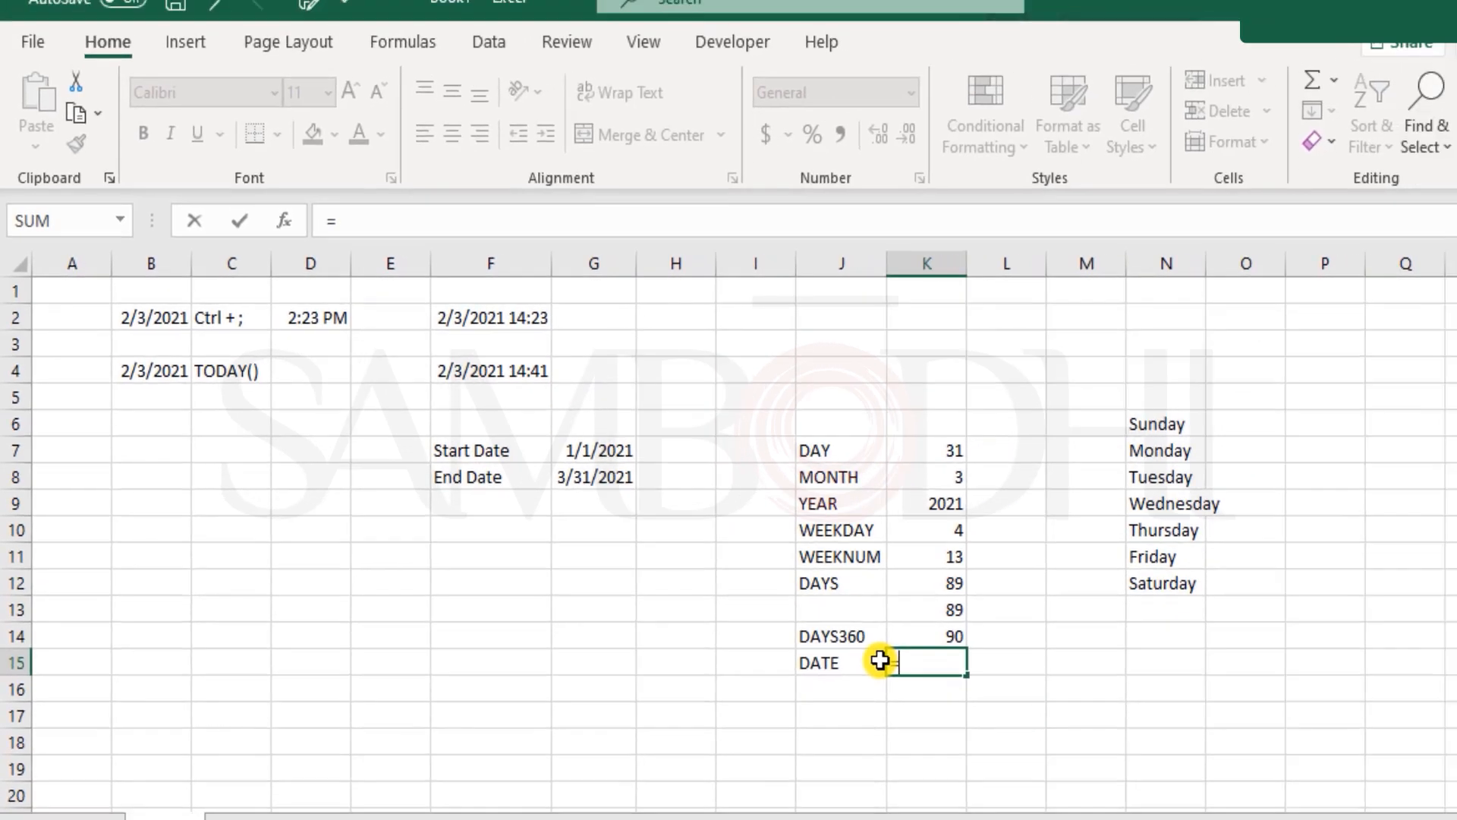
type("dat")
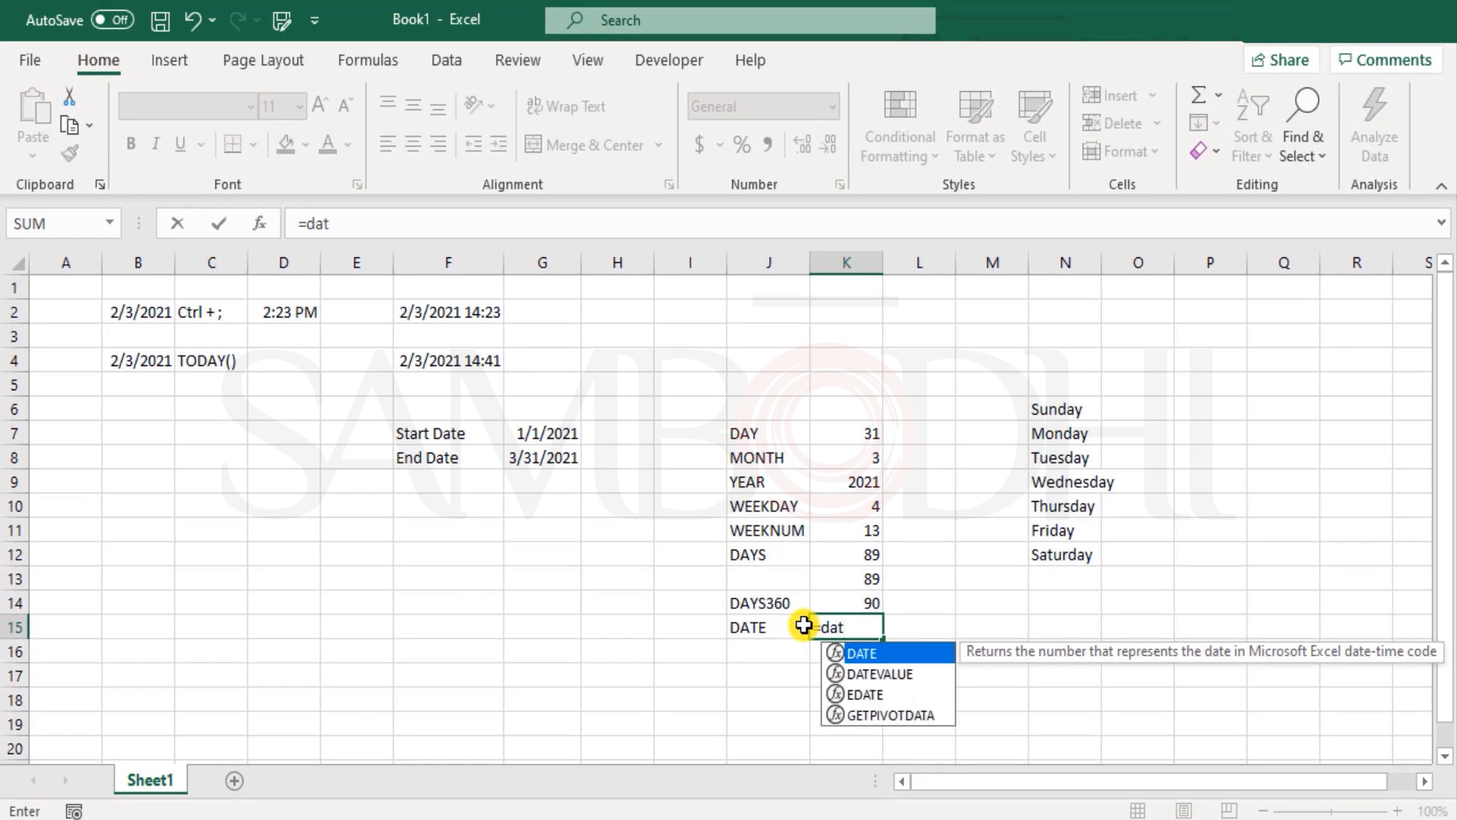
key("Tab")
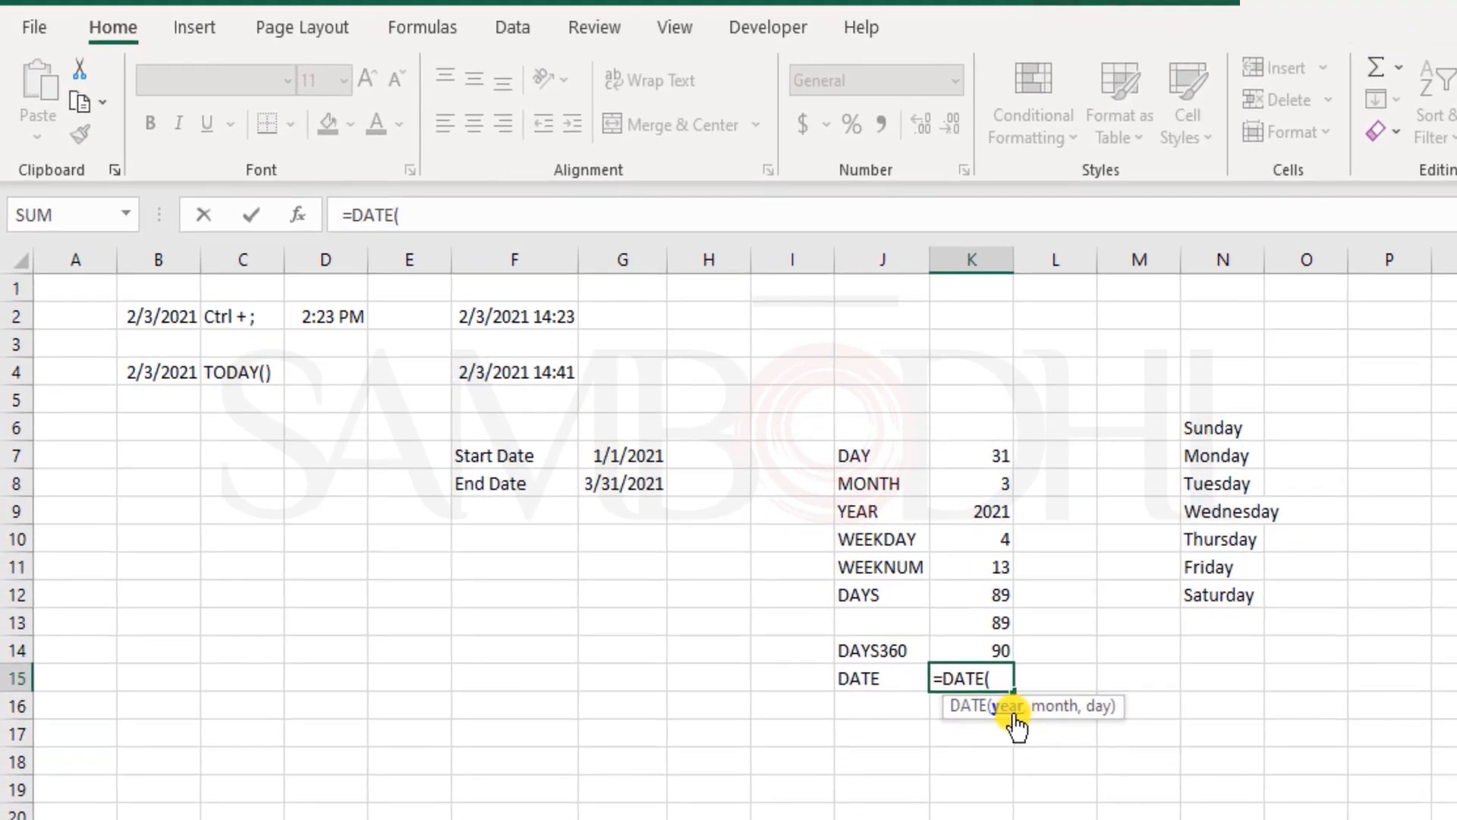
left_click(983, 507)
type(",")
left_click(999, 483)
type(",")
left_click(987, 454)
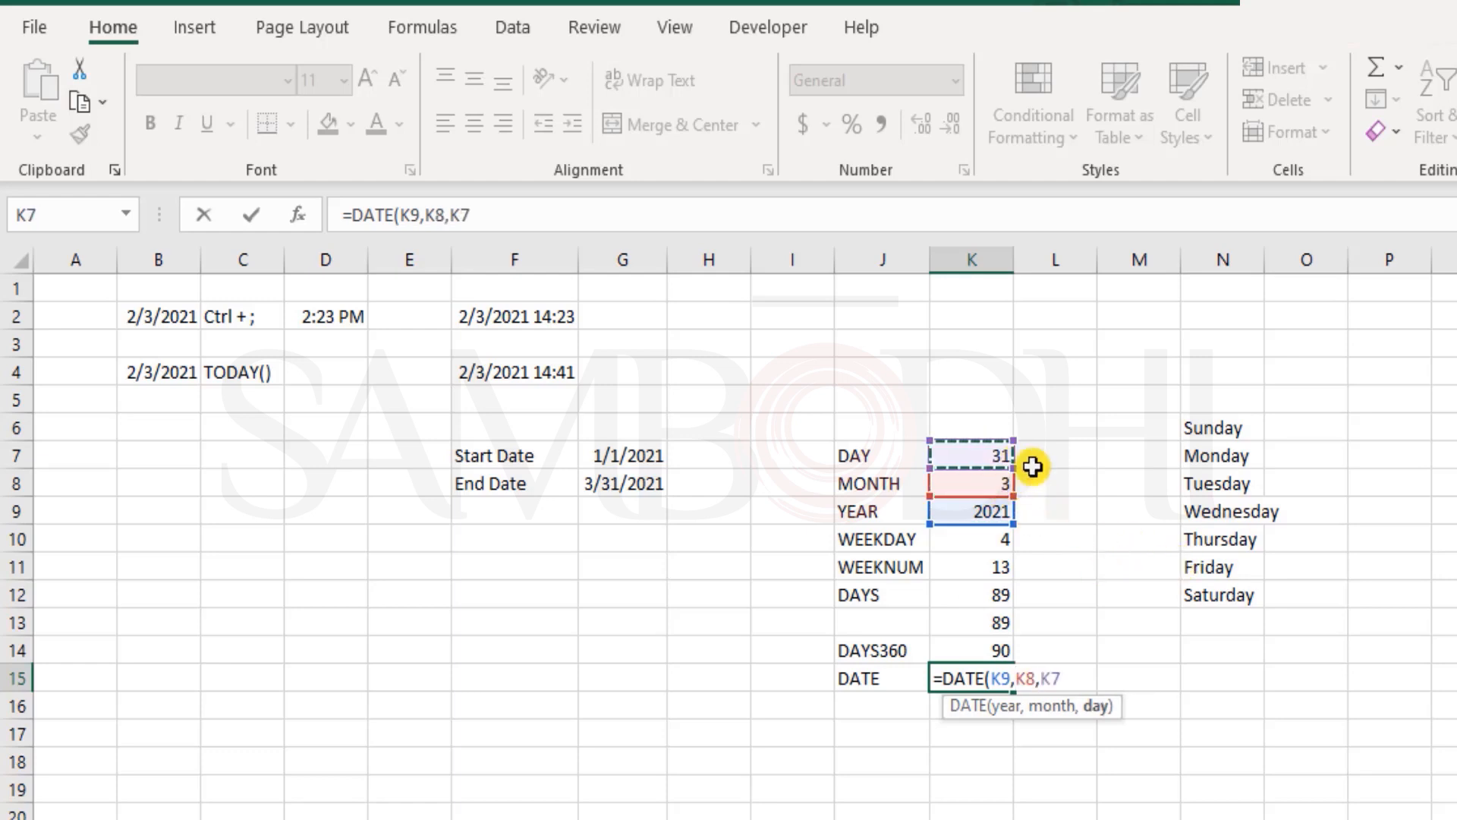
type(")")
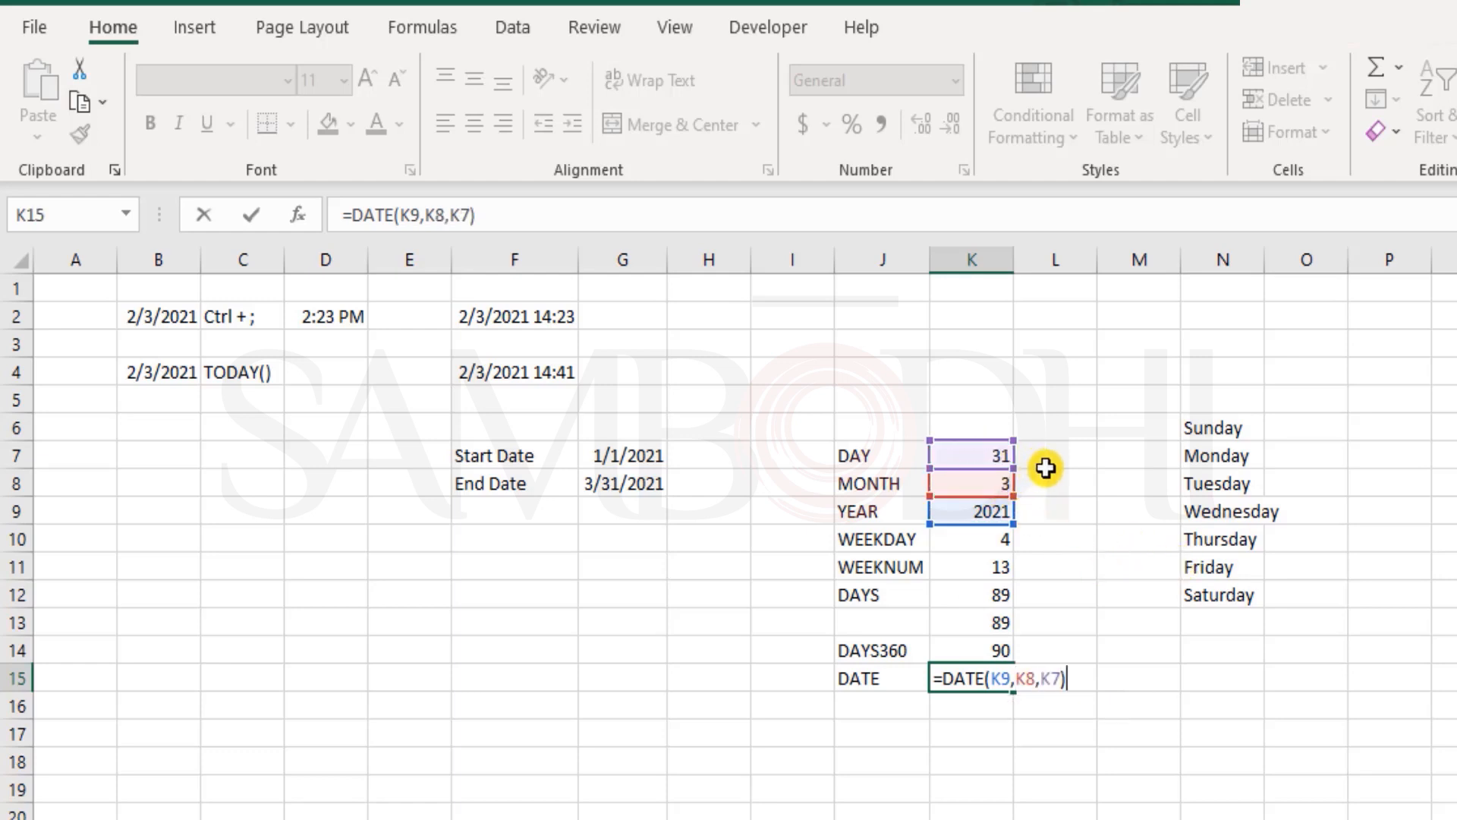
key("Return")
key("Up")
key("Right")
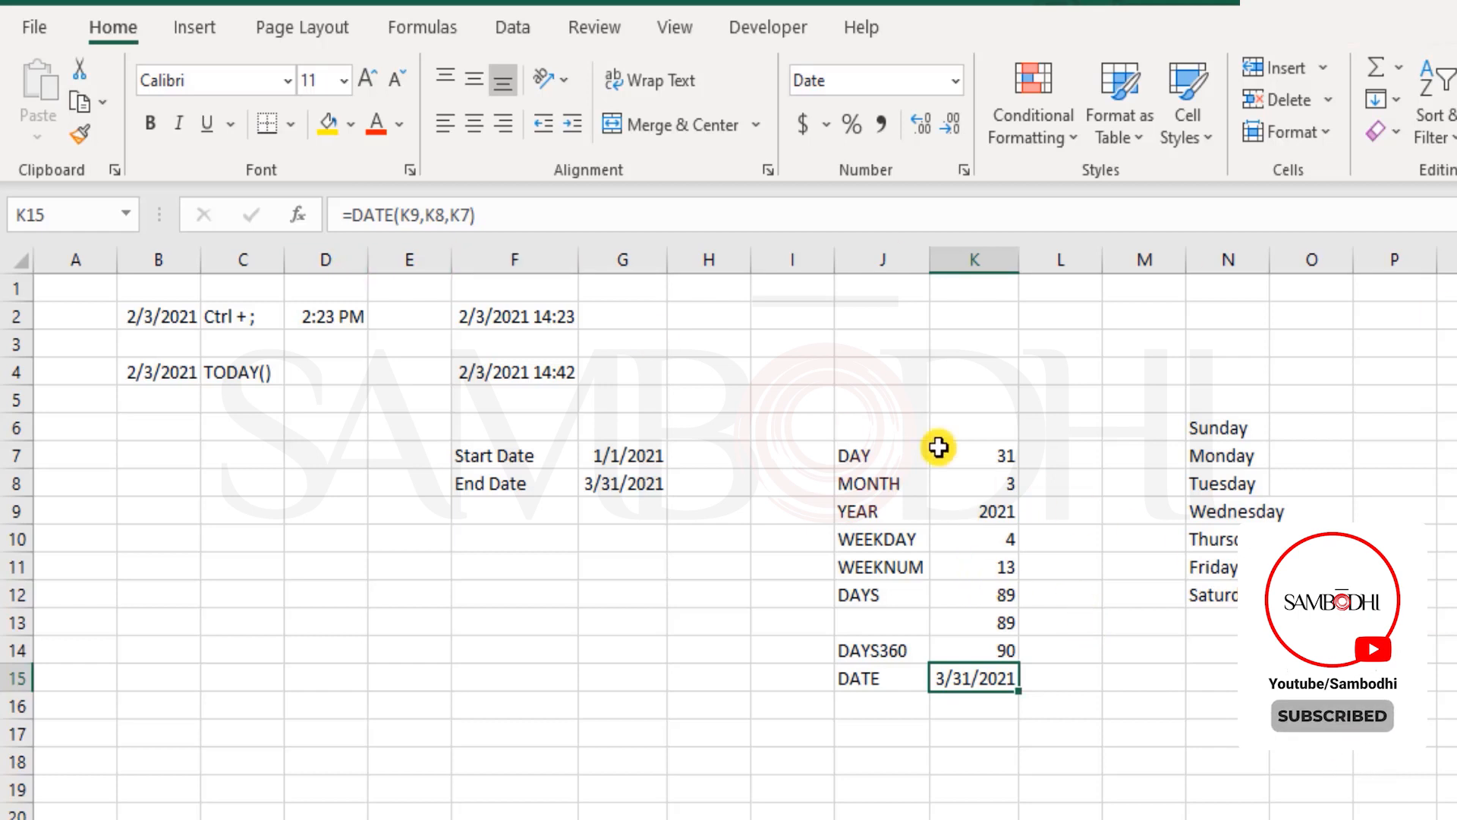
- Enter =DATE(YEAR(G8),4,1) in cell K16 to build April 1 of the end date's year
left_click(539, 372)
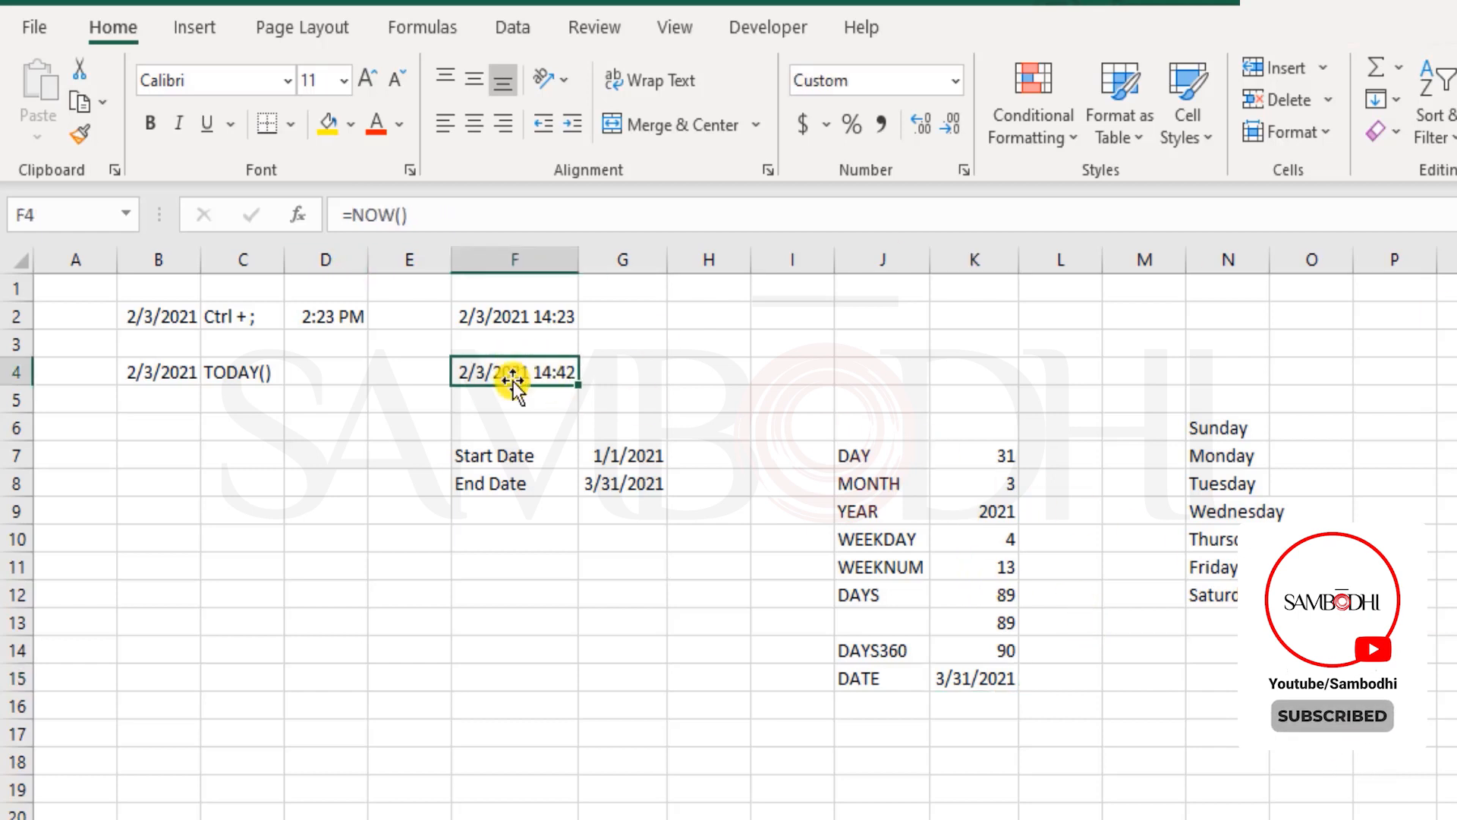
left_click(996, 705)
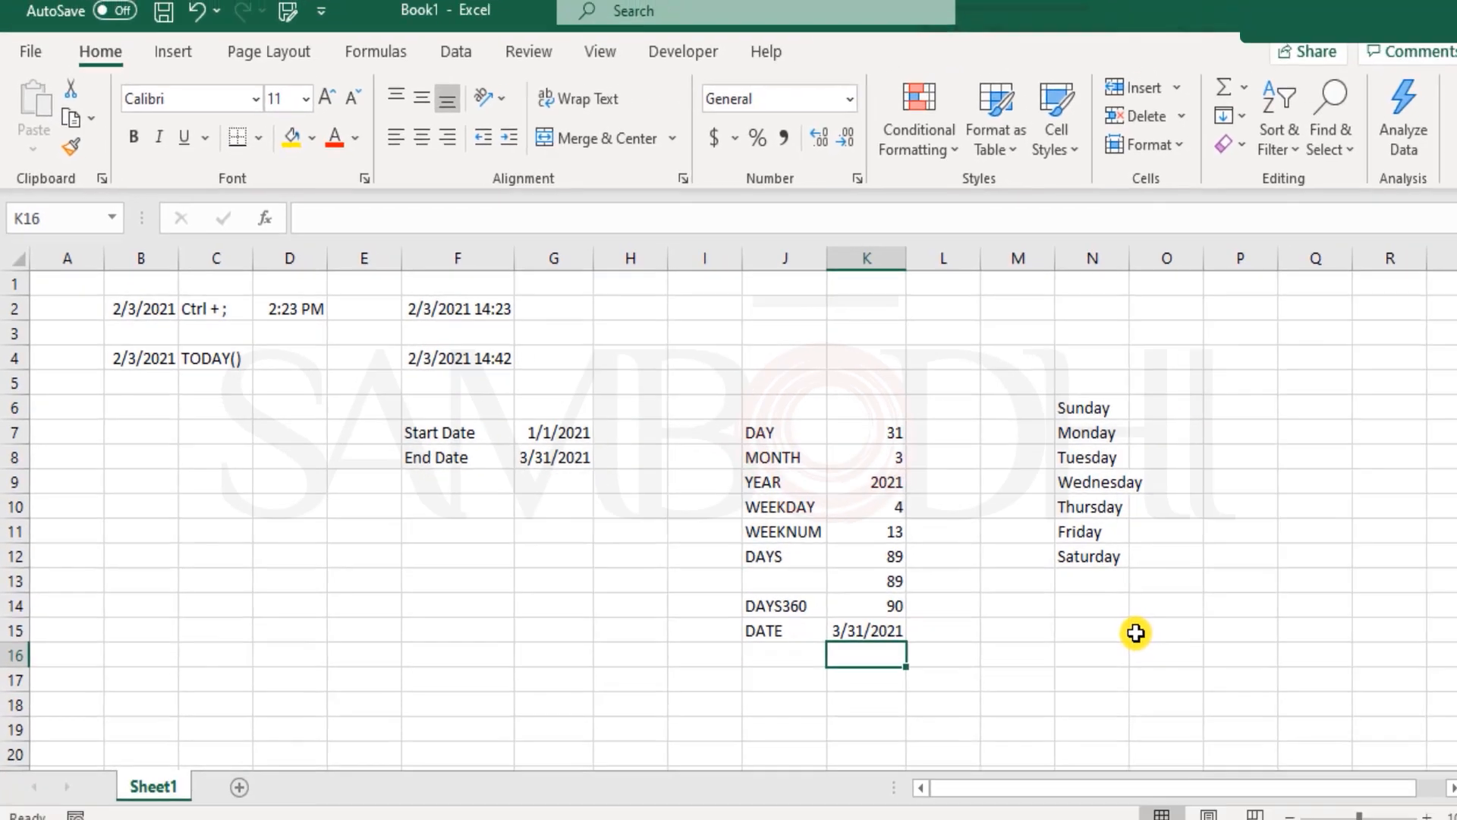
type("=date")
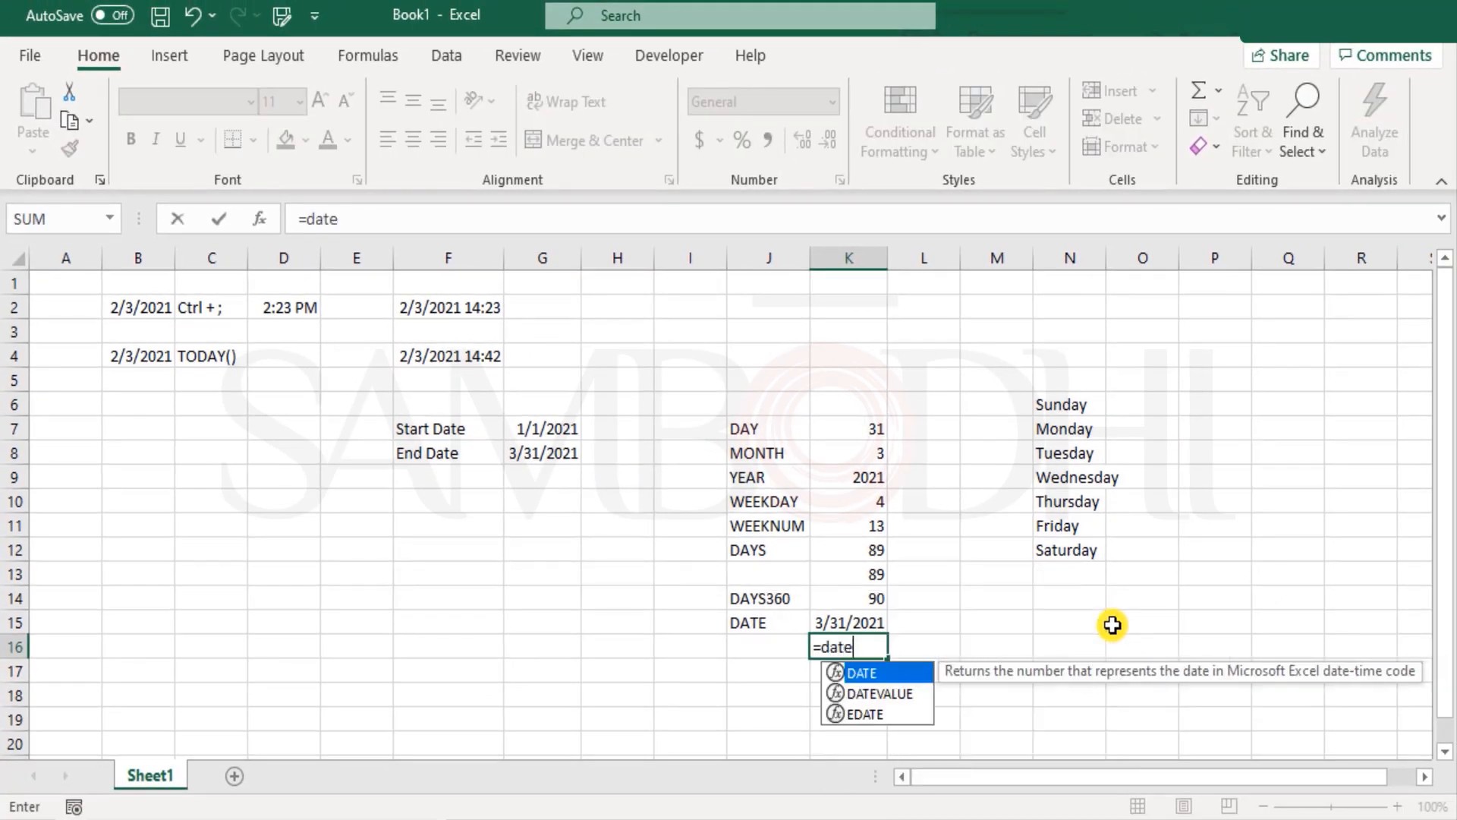
key("Tab")
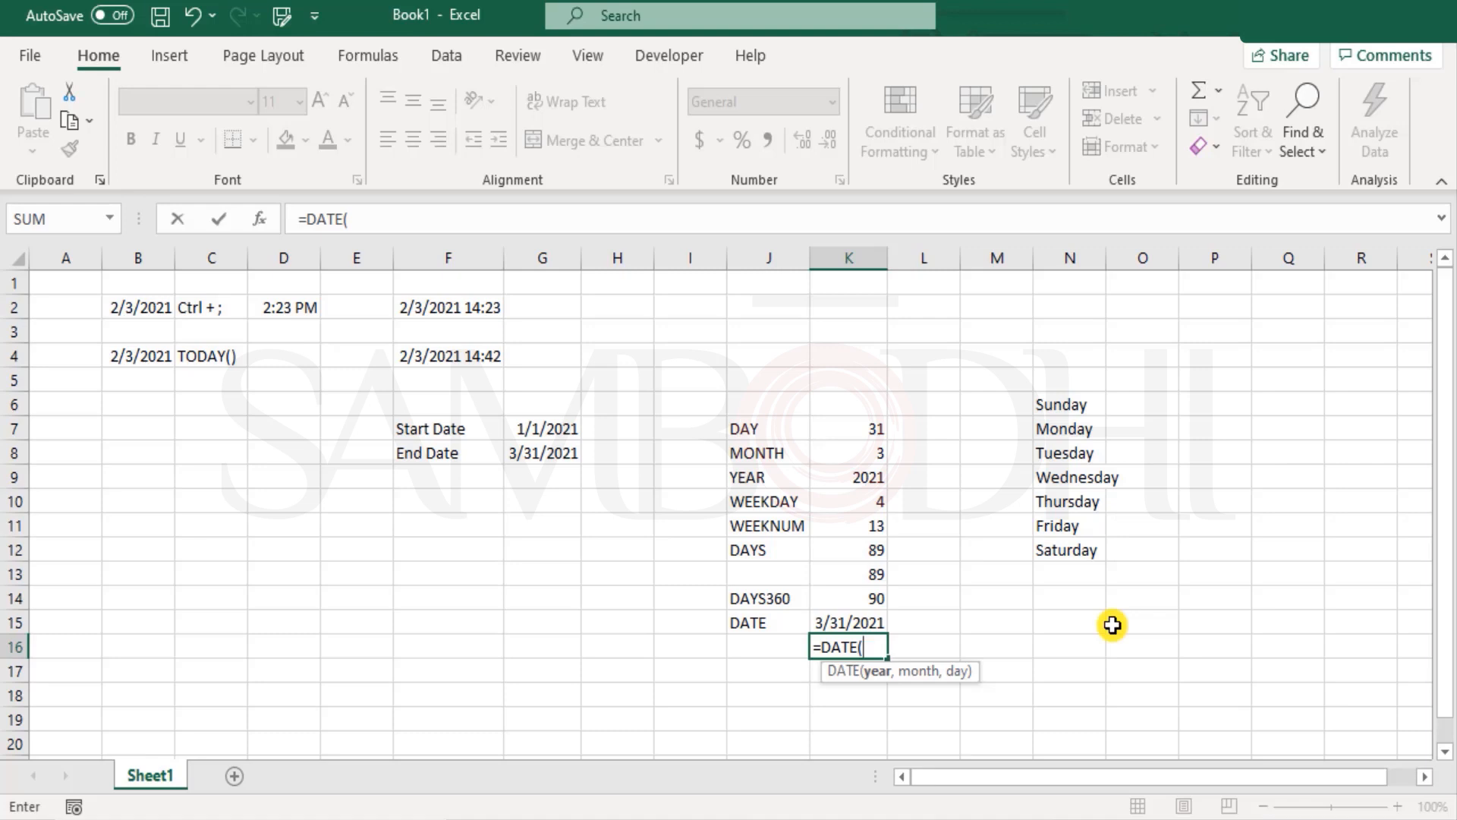
type("yea")
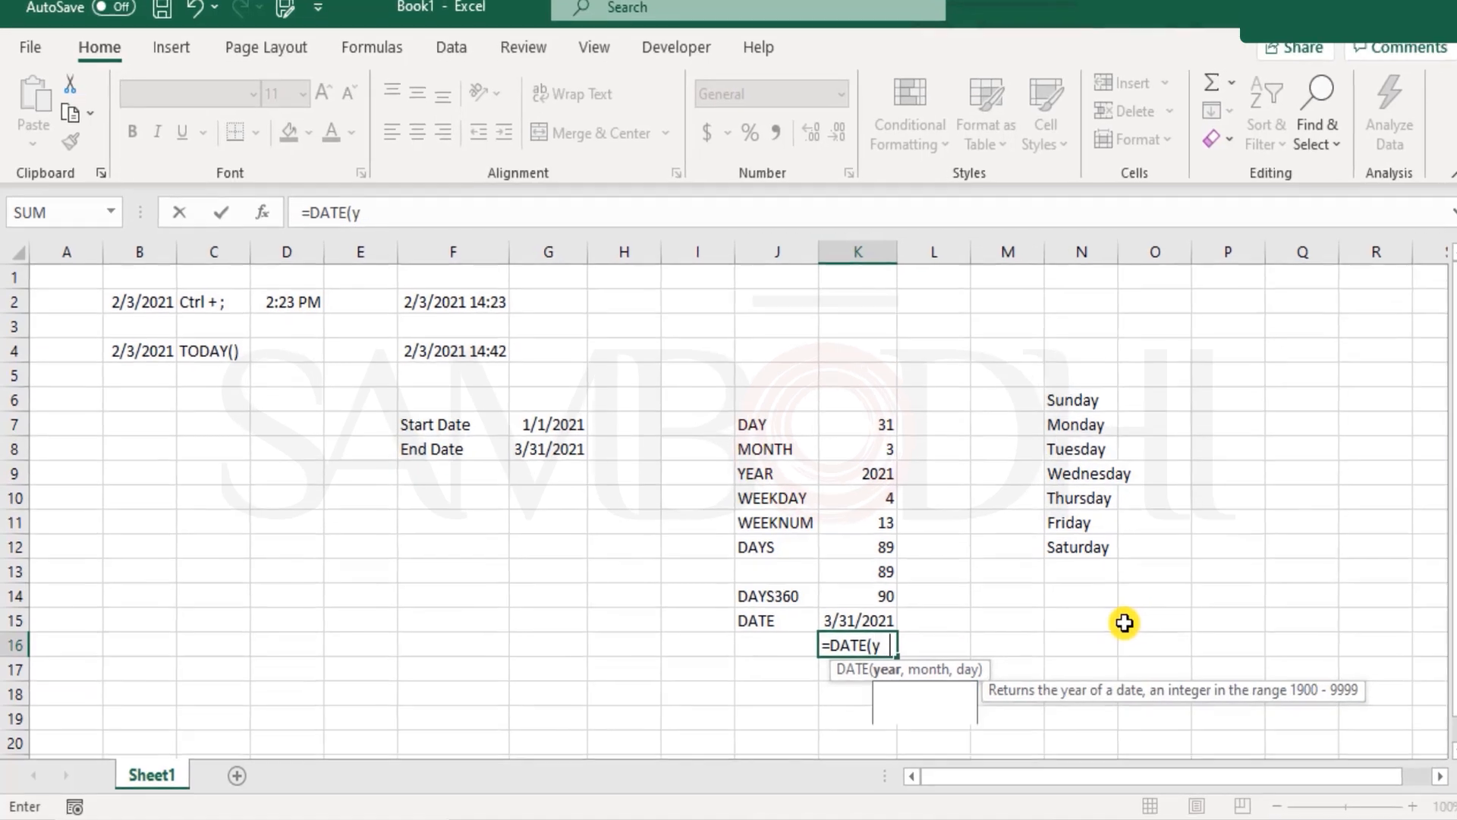
key("Tab")
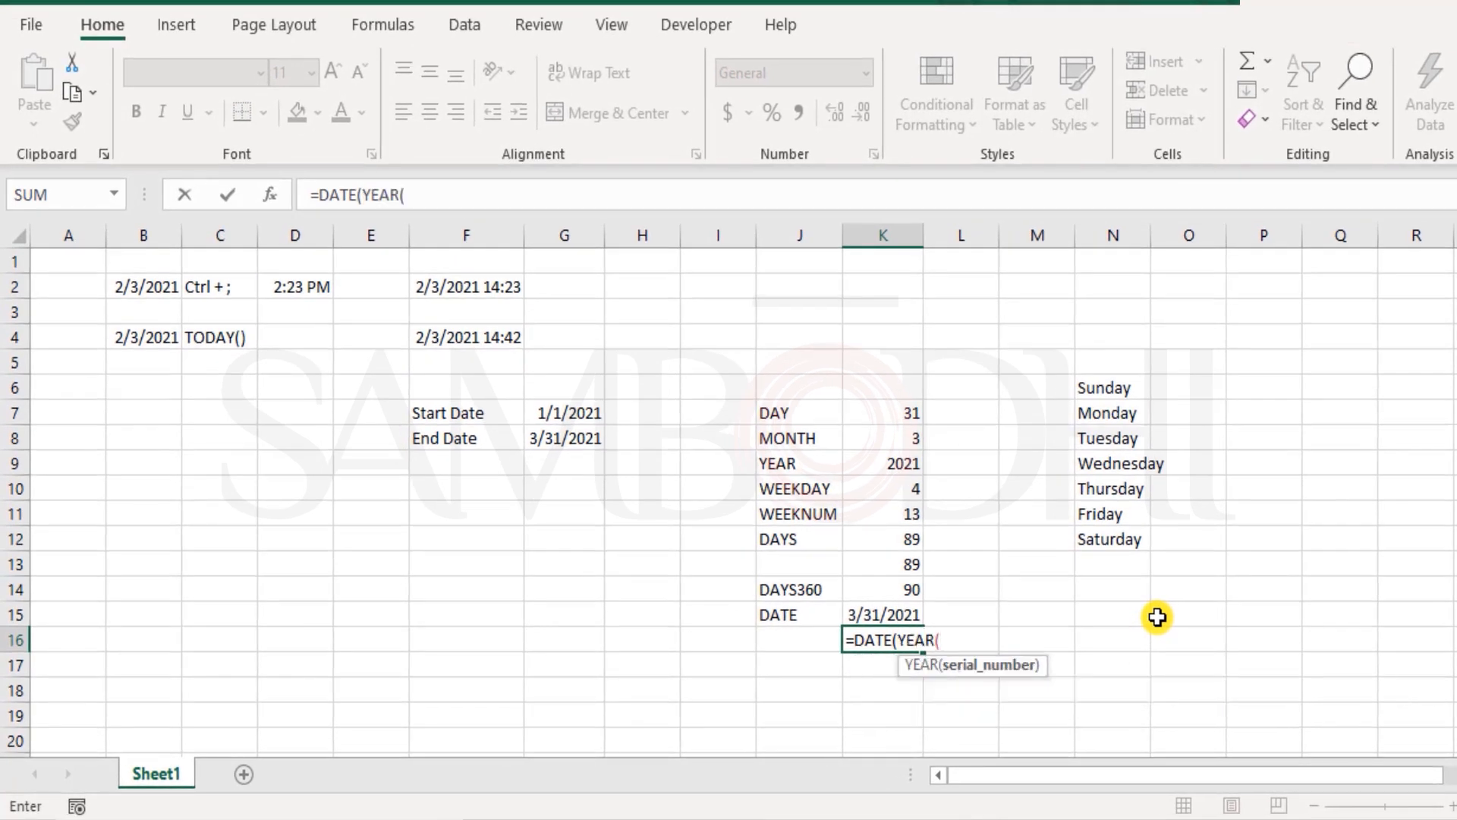
left_click(563, 439)
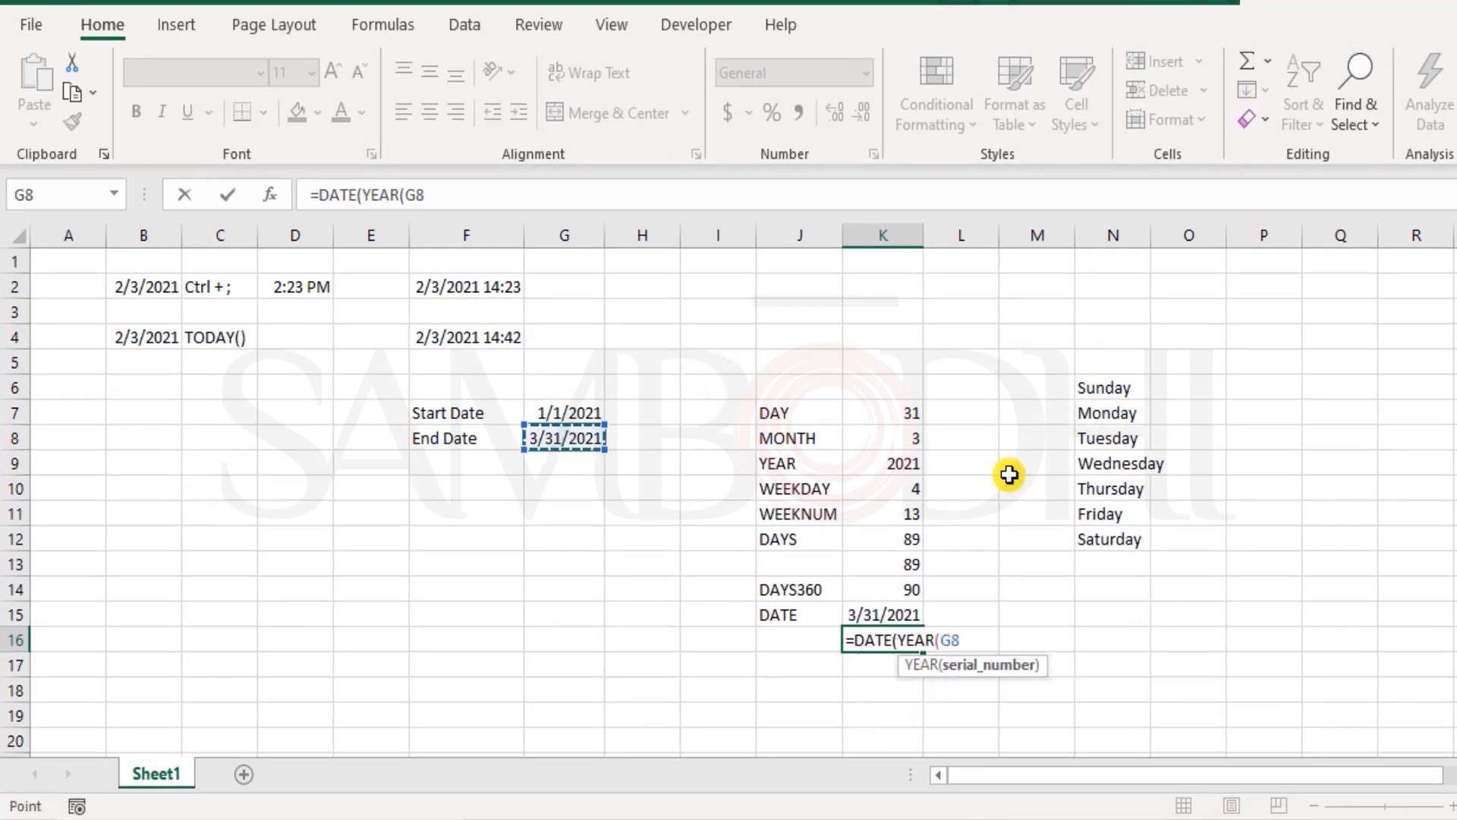
type("),")
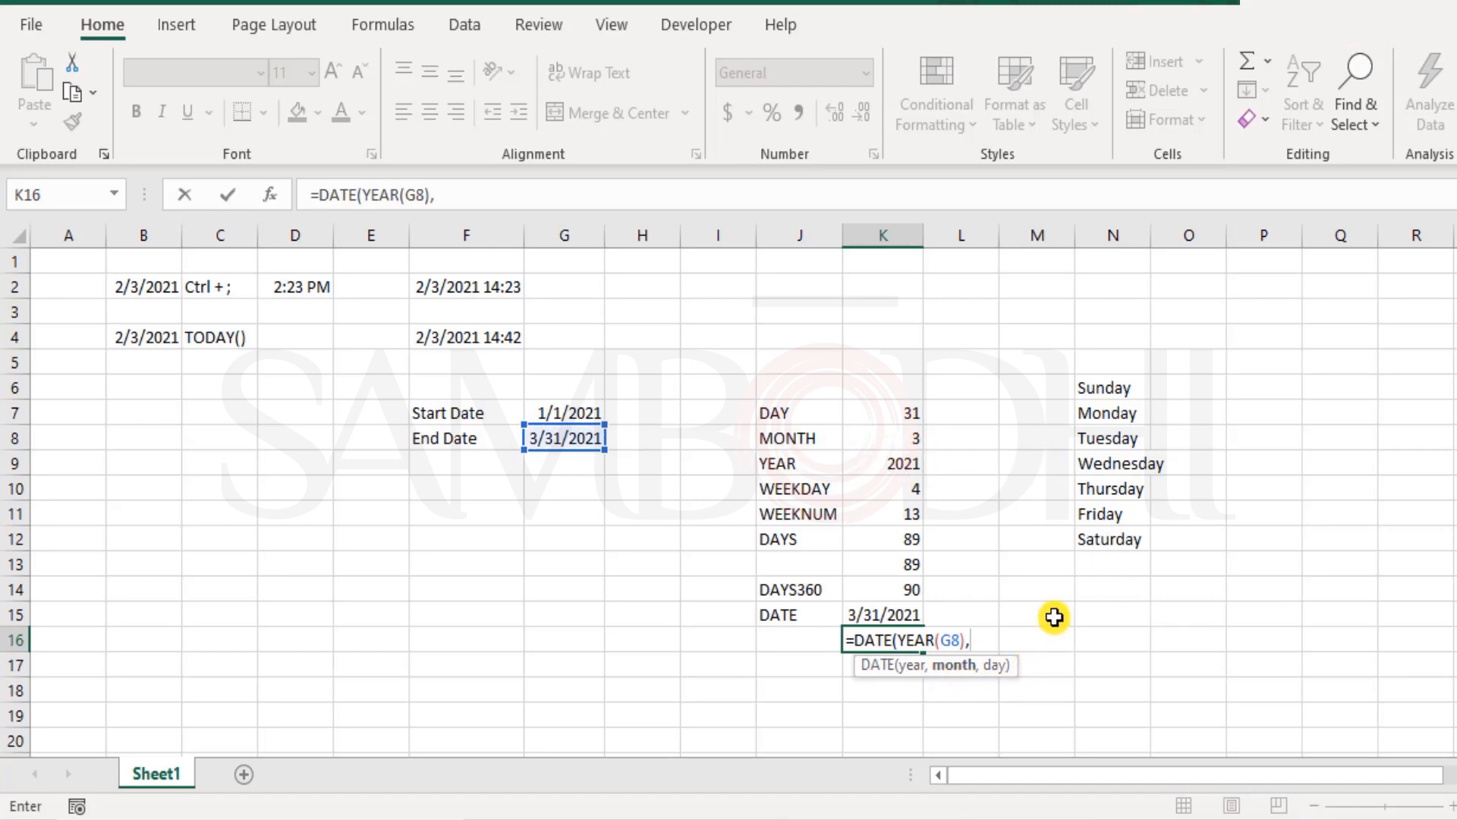
type("4,")
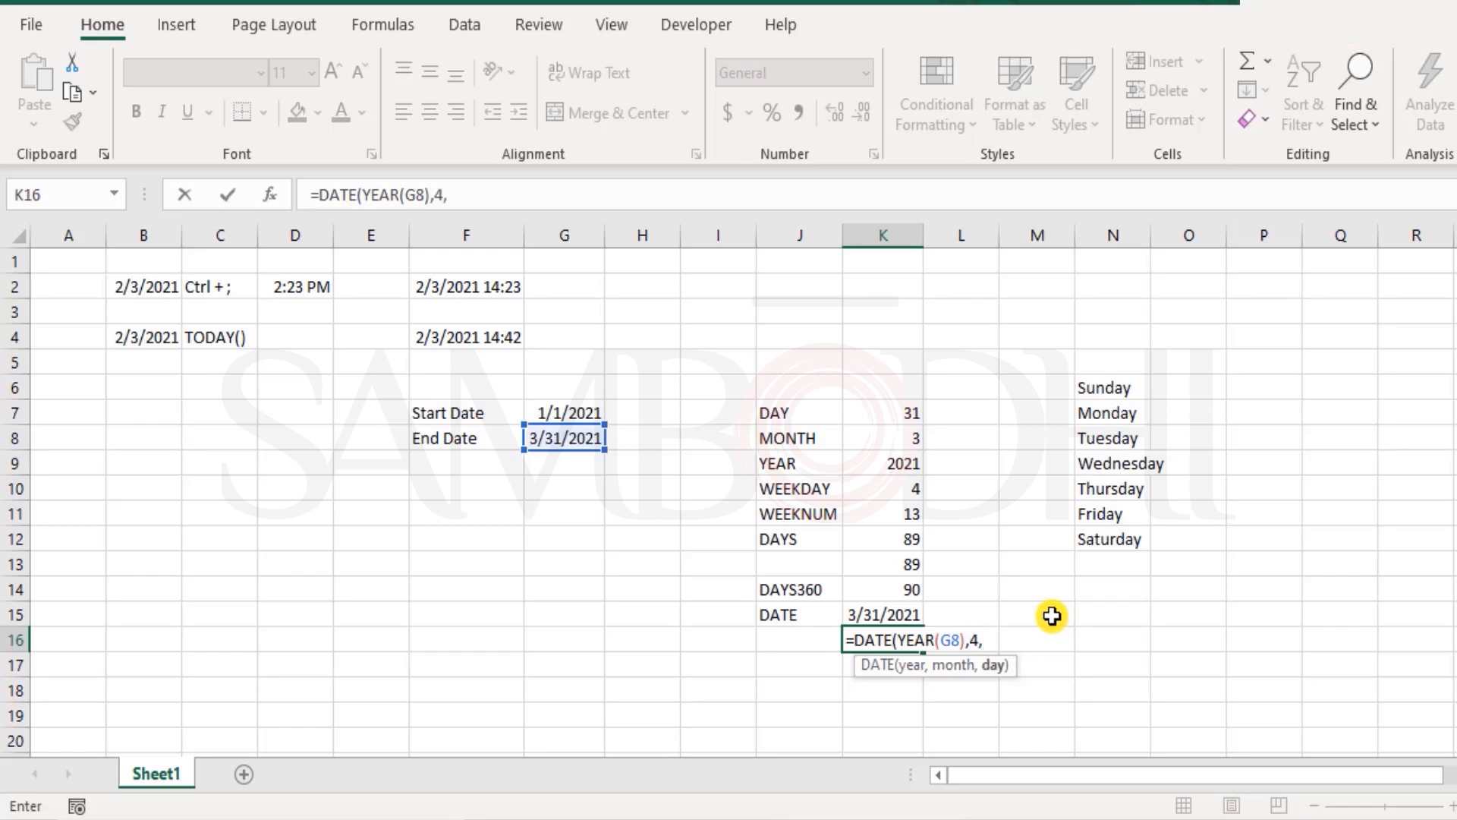
type("1)")
key("Return")
key("Up")
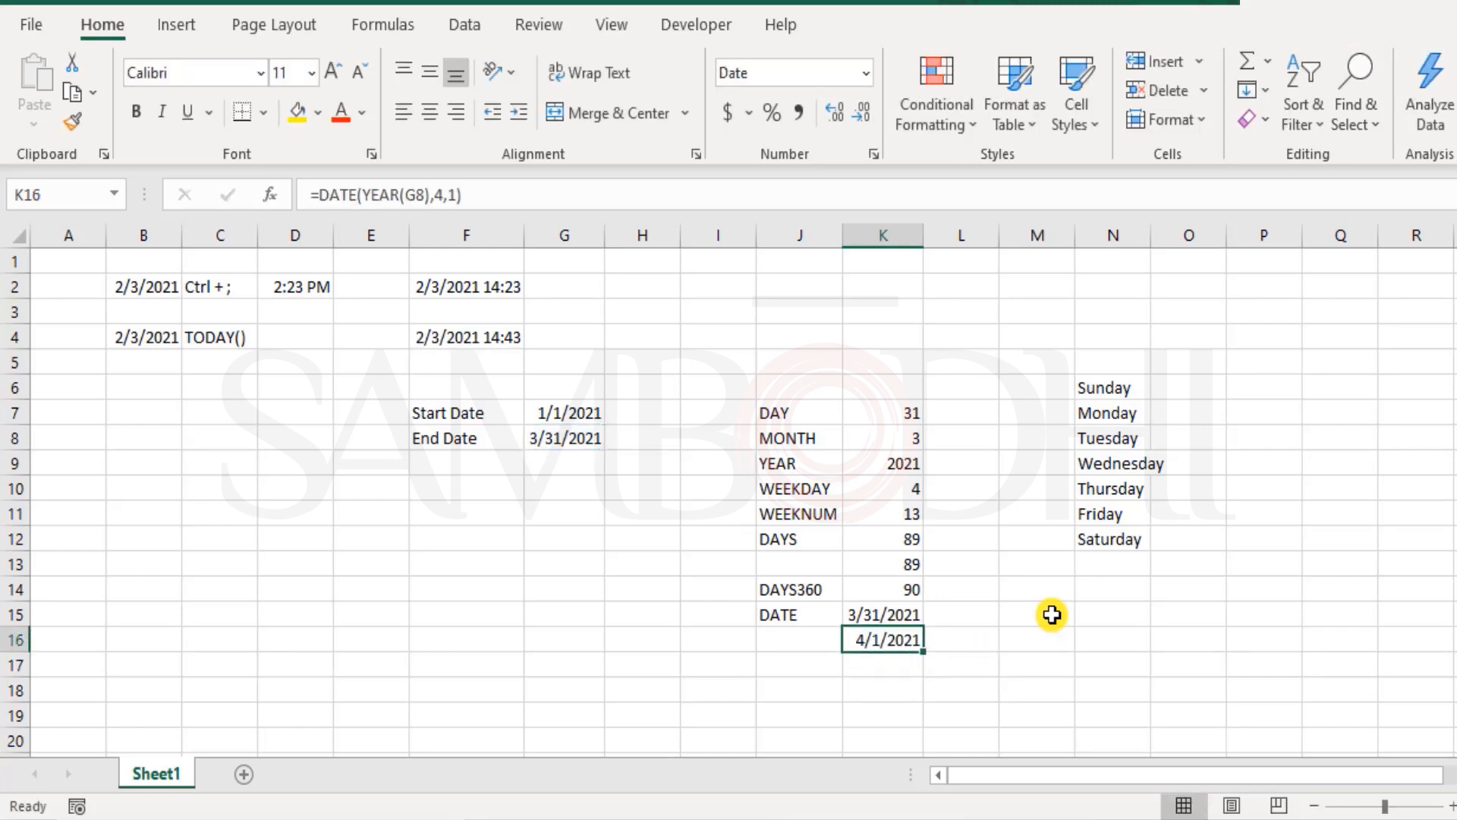
- Examine the month and day arguments of the DATE formula in cell K16, keeping the formula as it is
key("F2")
key("Left")
key("Left")
key("Left")
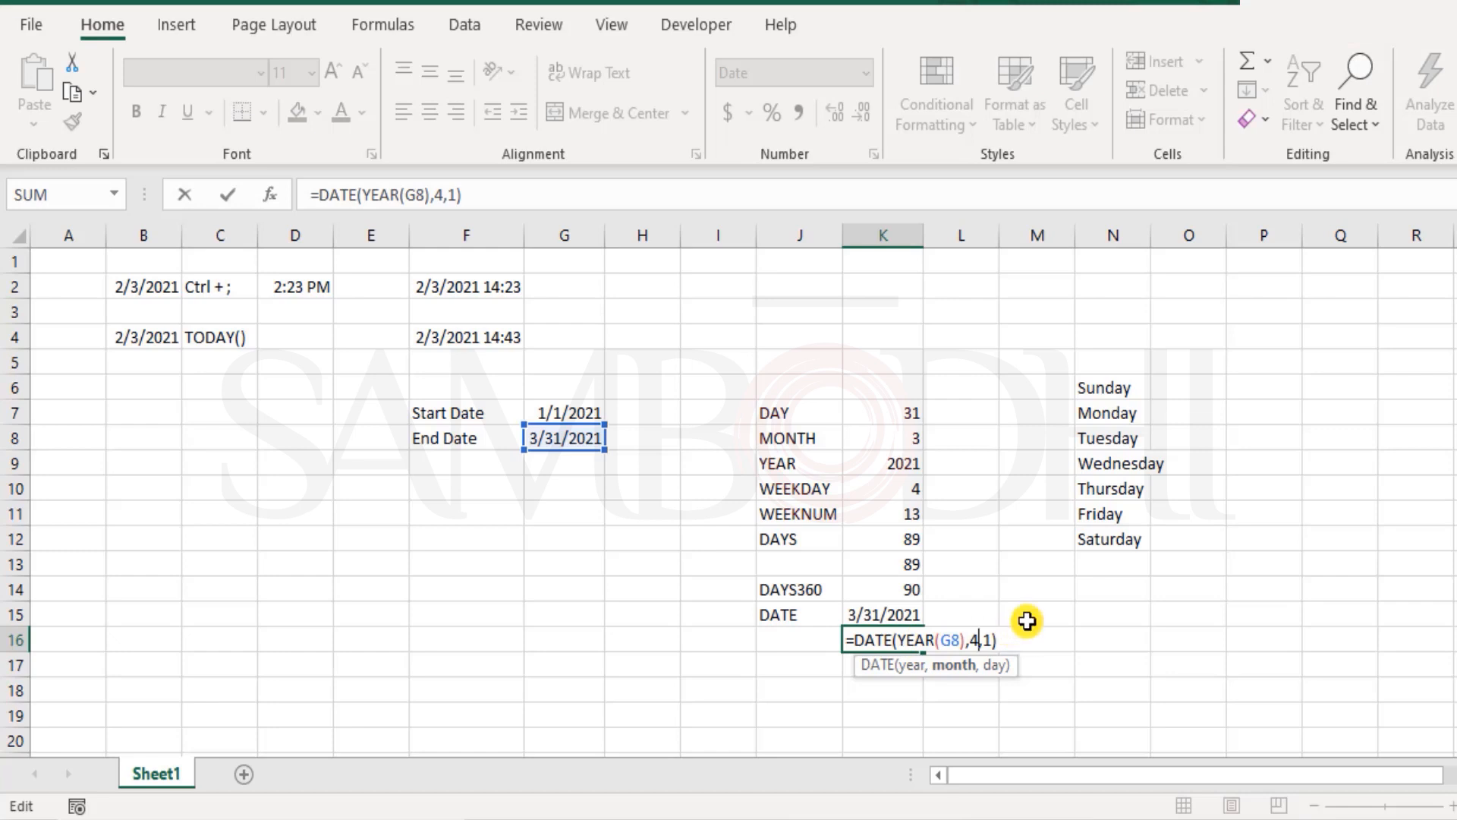
key("ctrl+Return")
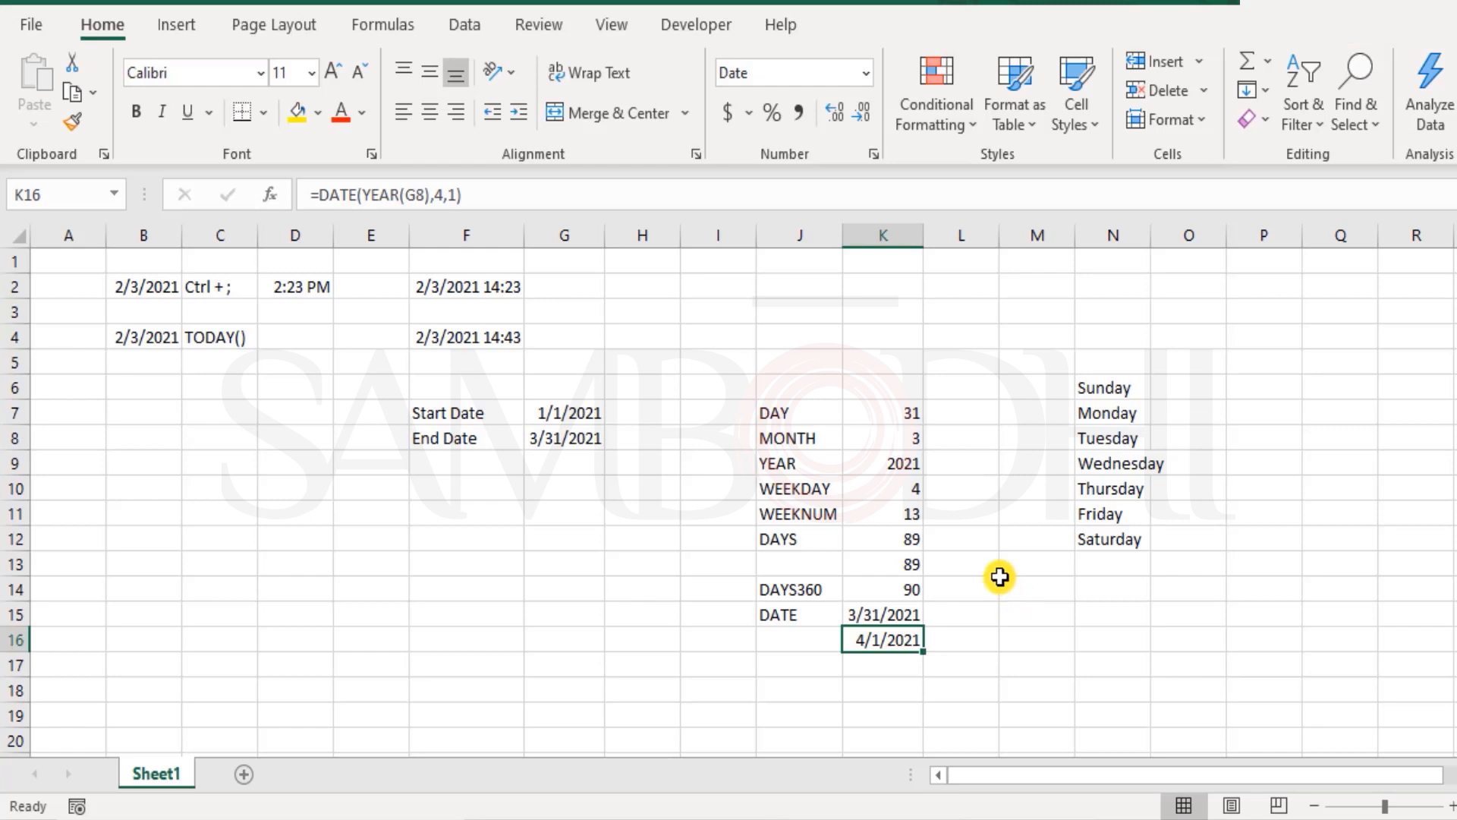
- Enter the heading Functions in cell B21, in the empty area below the existing examples
scroll(612, 533, "down", 2)
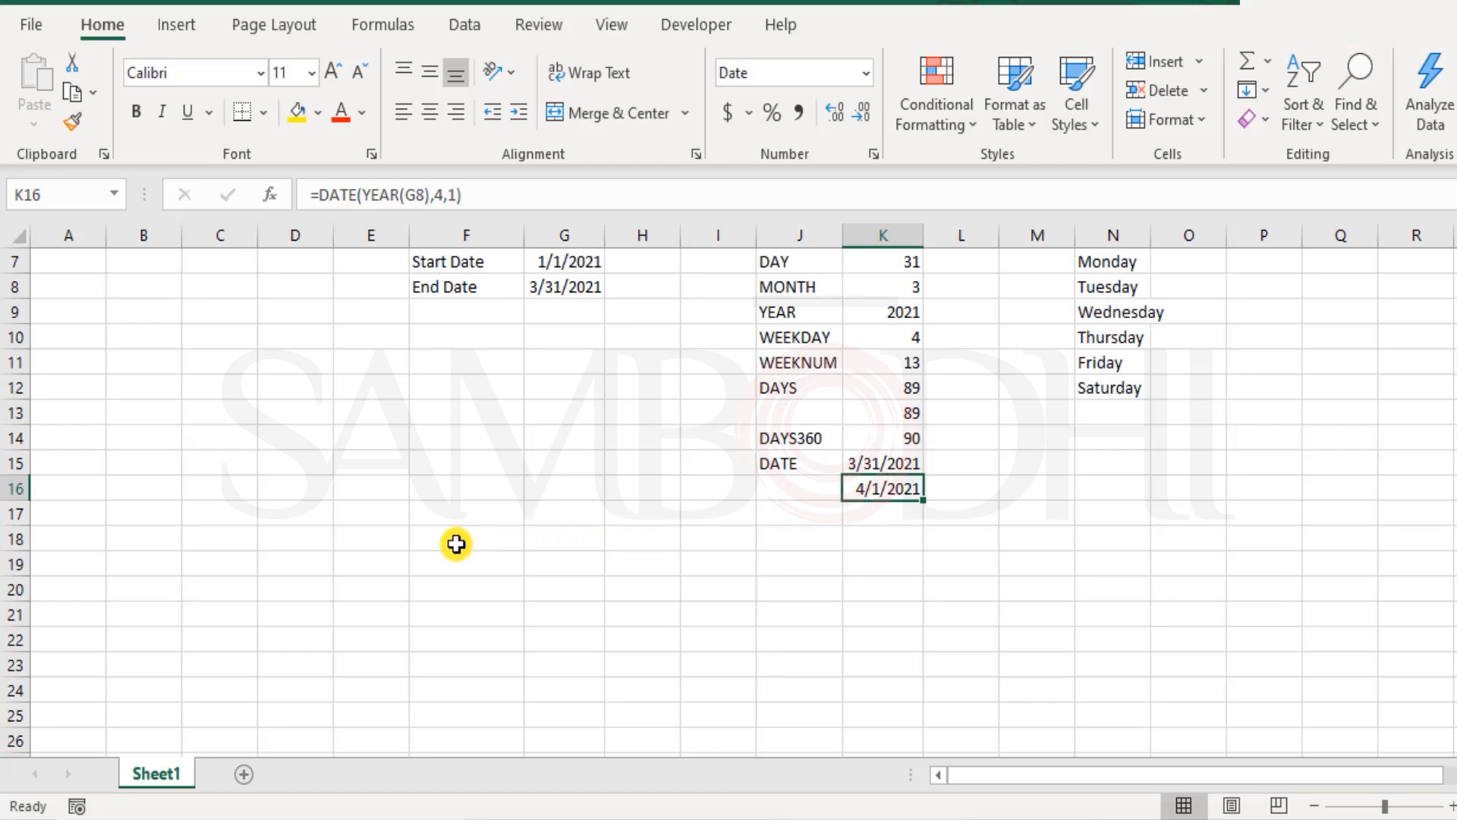
scroll(456, 543, "up", 2)
scroll(285, 612, "down", 1)
scroll(284, 612, "down", 5)
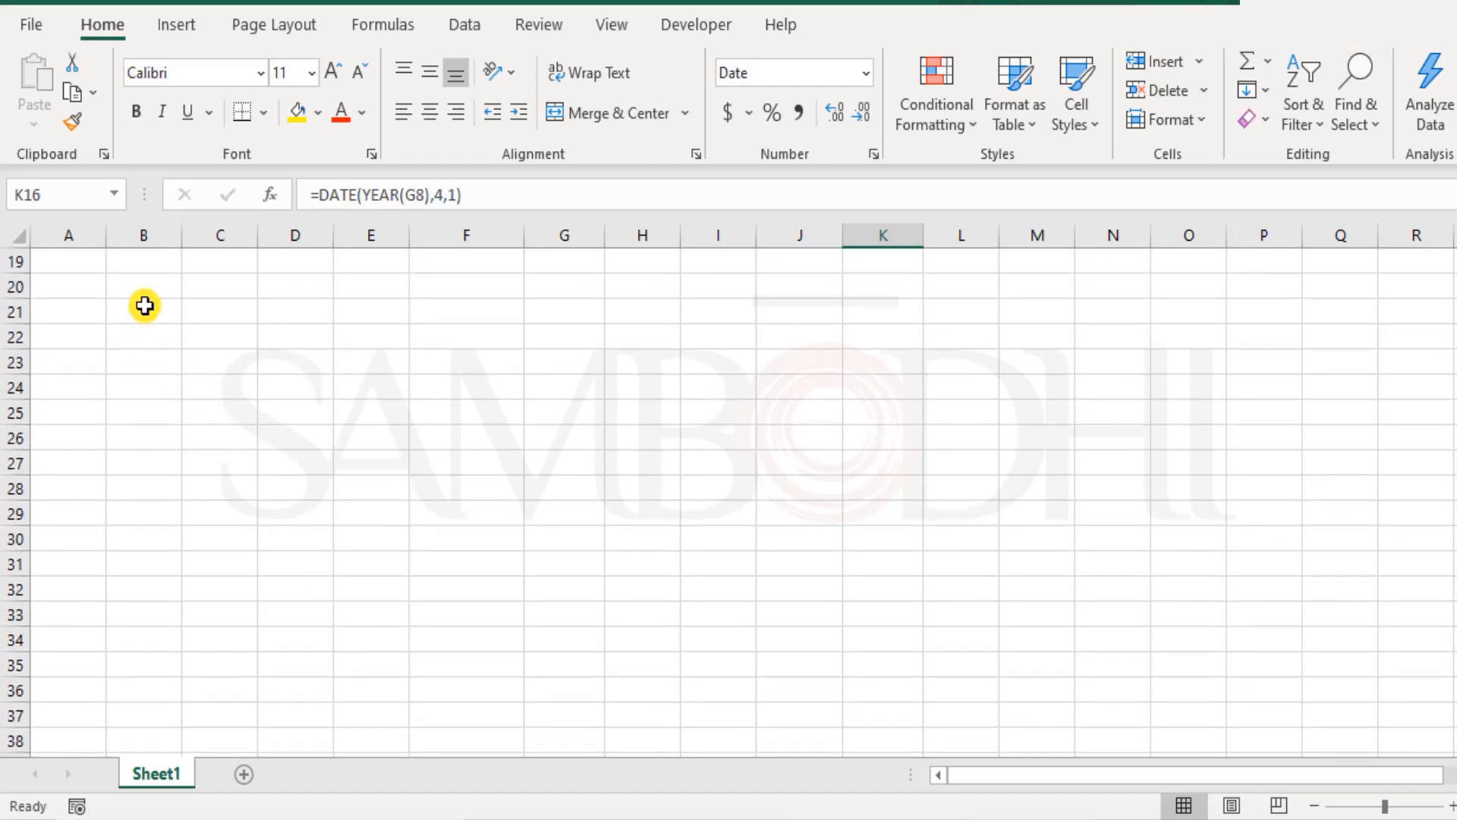
left_click(145, 306)
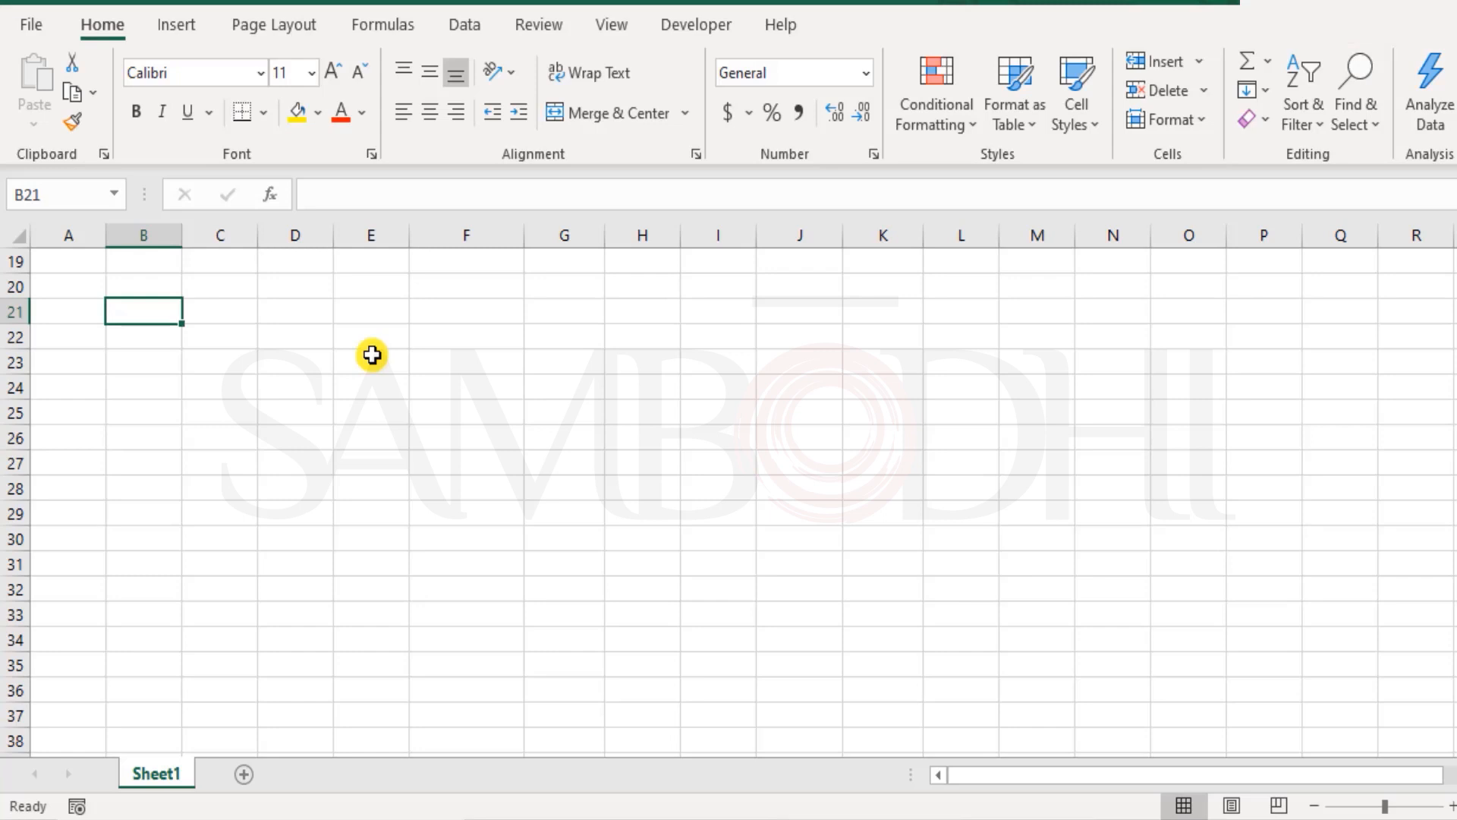
key("Right")
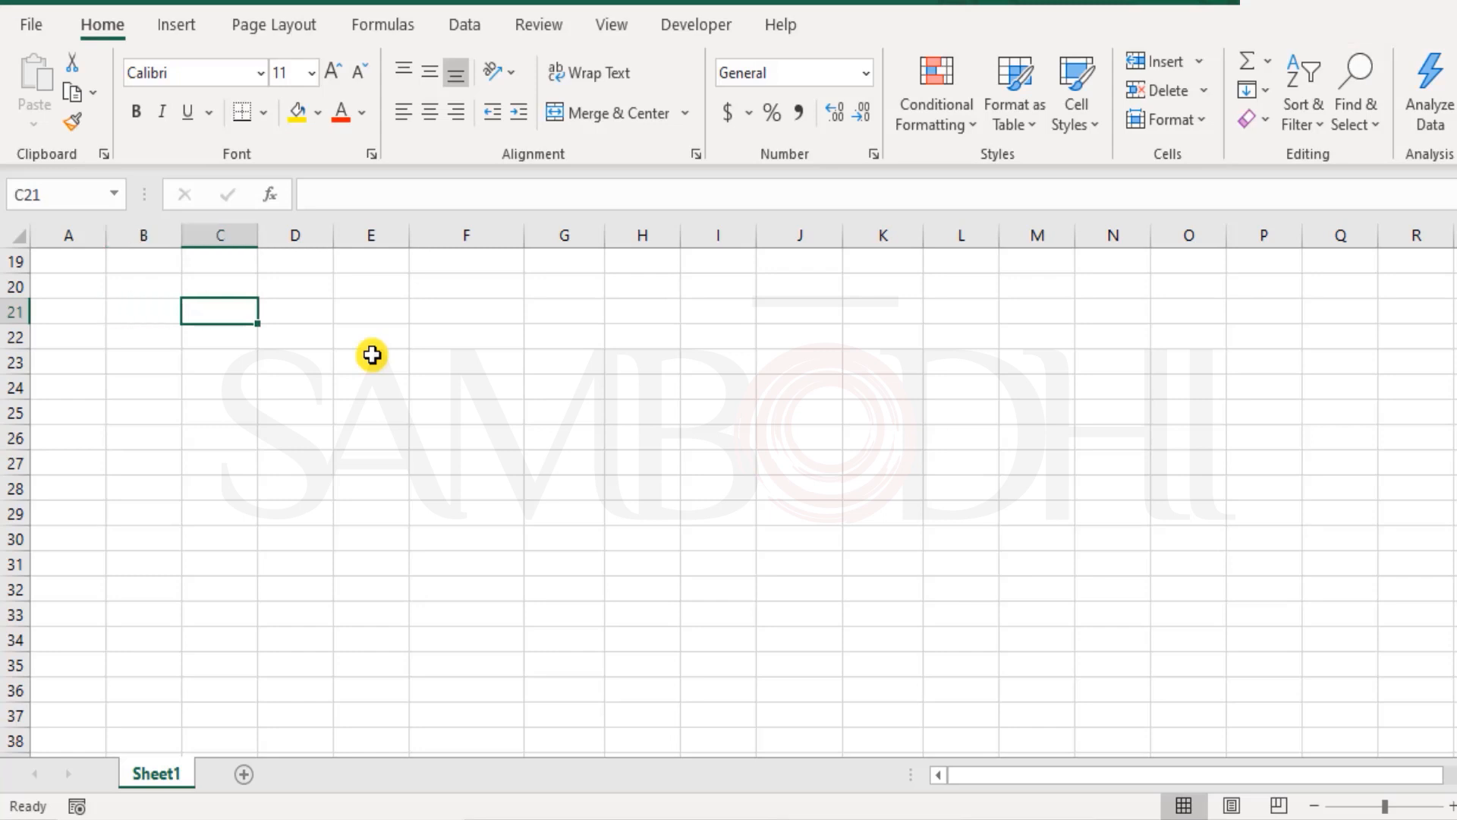
key("Left")
type("Functi")
type("onn")
key("BackSpace")
type("s")
key("Return")
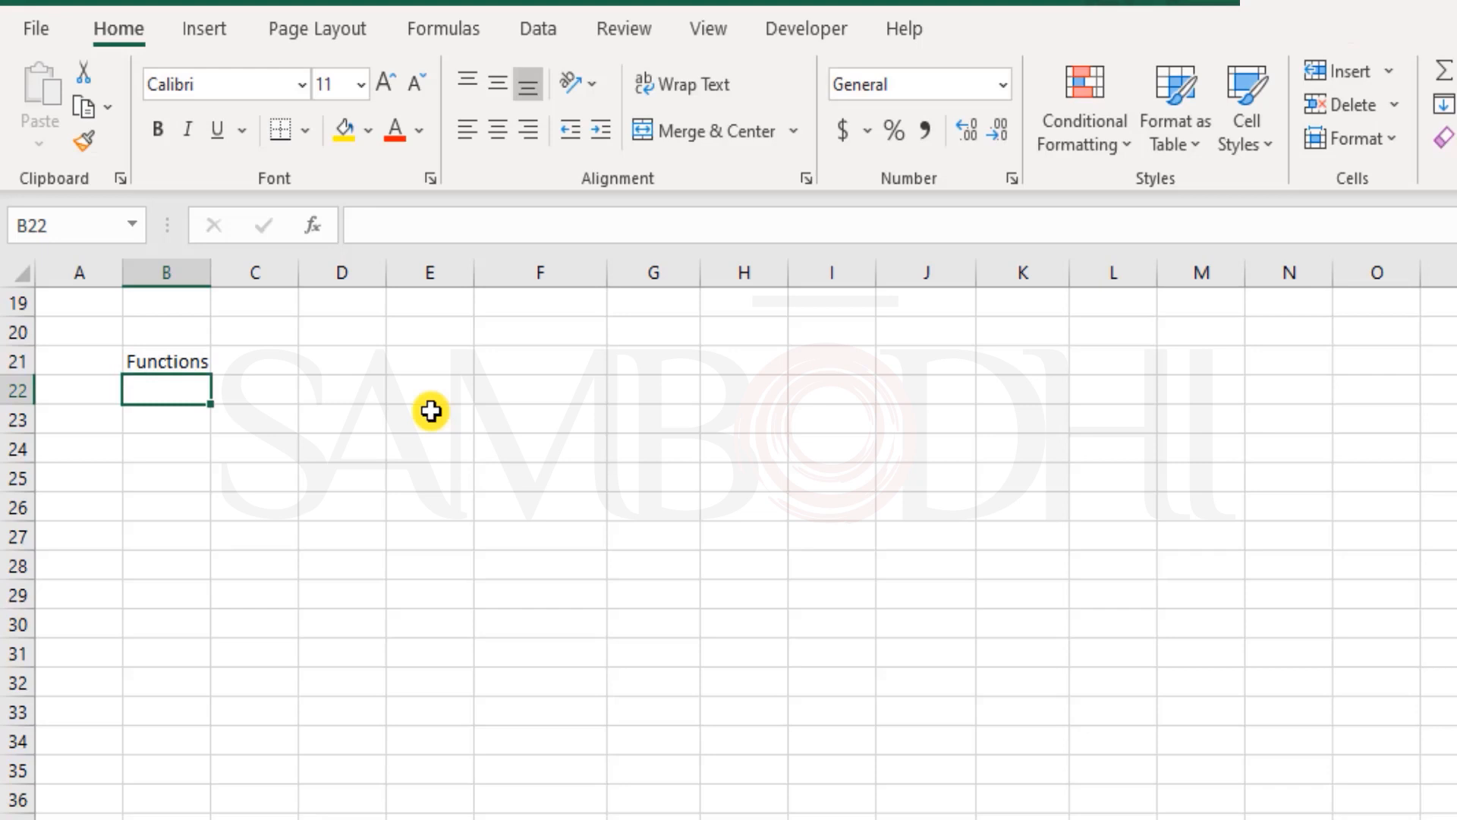
- List the function names EDATE, EOMONTH and YEARFRAC in cells B22 to B24 under the Functions heading
type("EDATE")
key("Return")
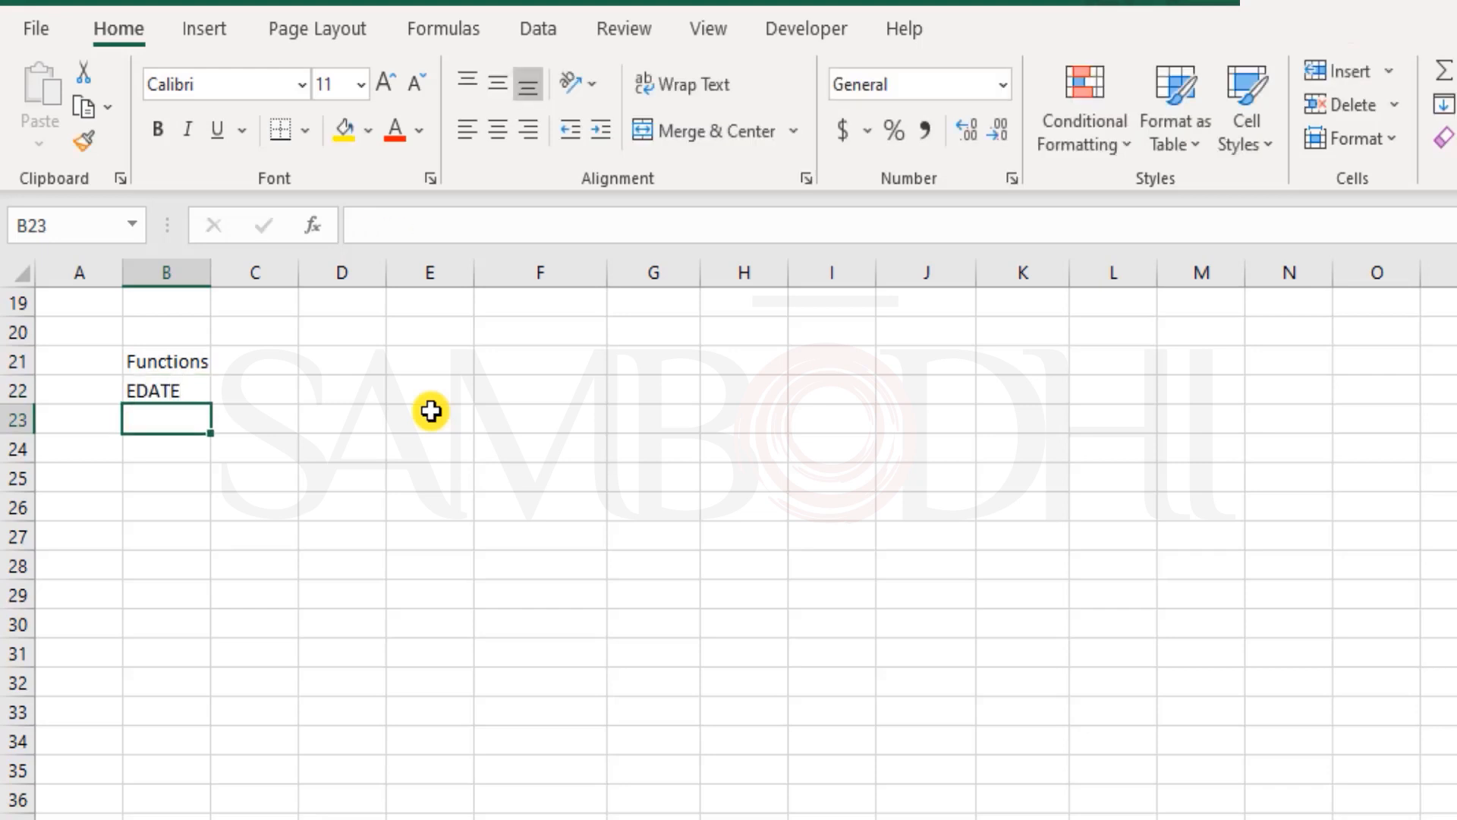
type("EOMONTH")
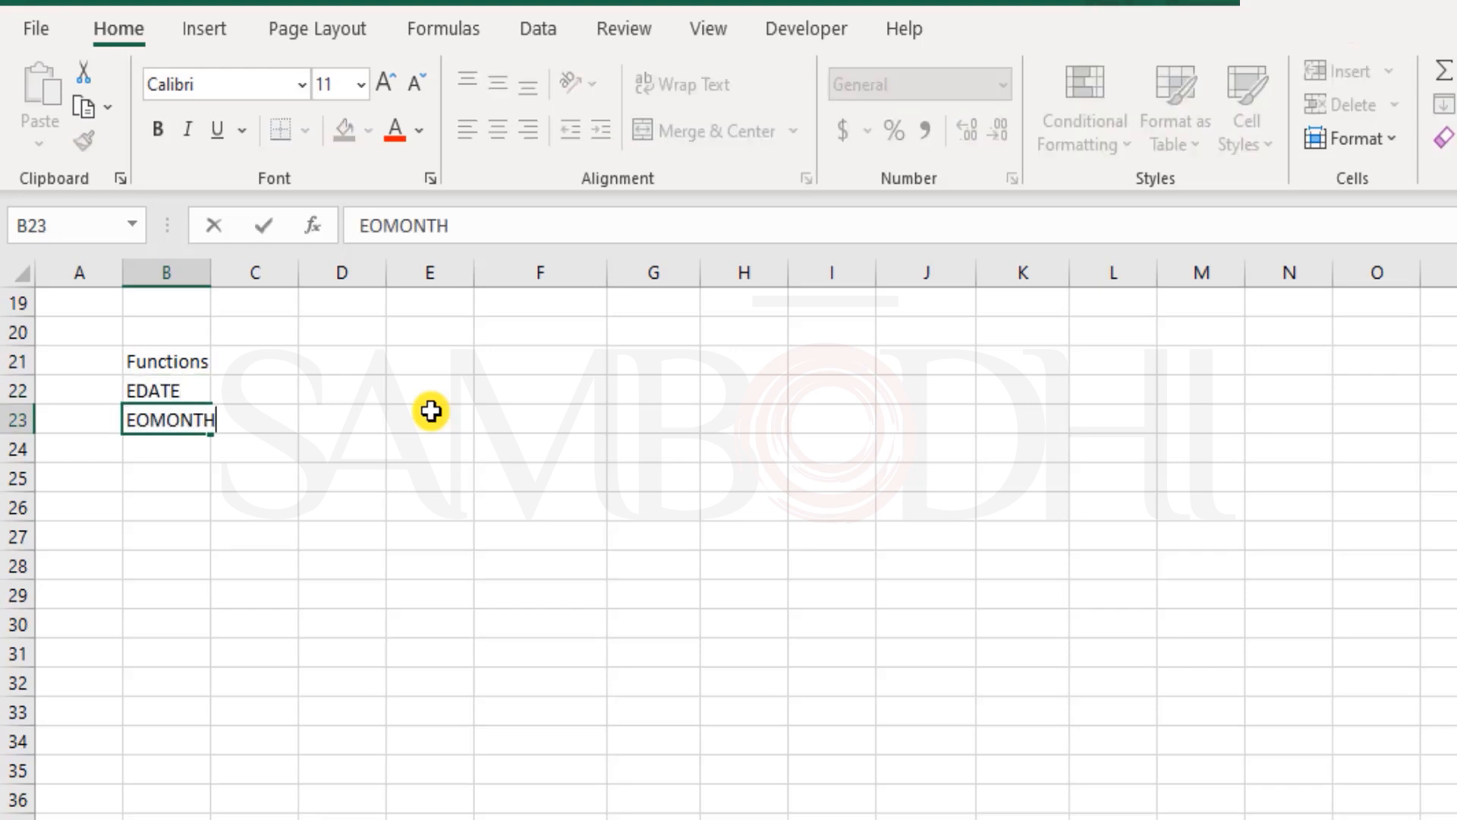
key("Return")
type("YEARFRAC")
key("Up")
- Make the Functions heading in cell B21 bold
key("Up")
key("Up")
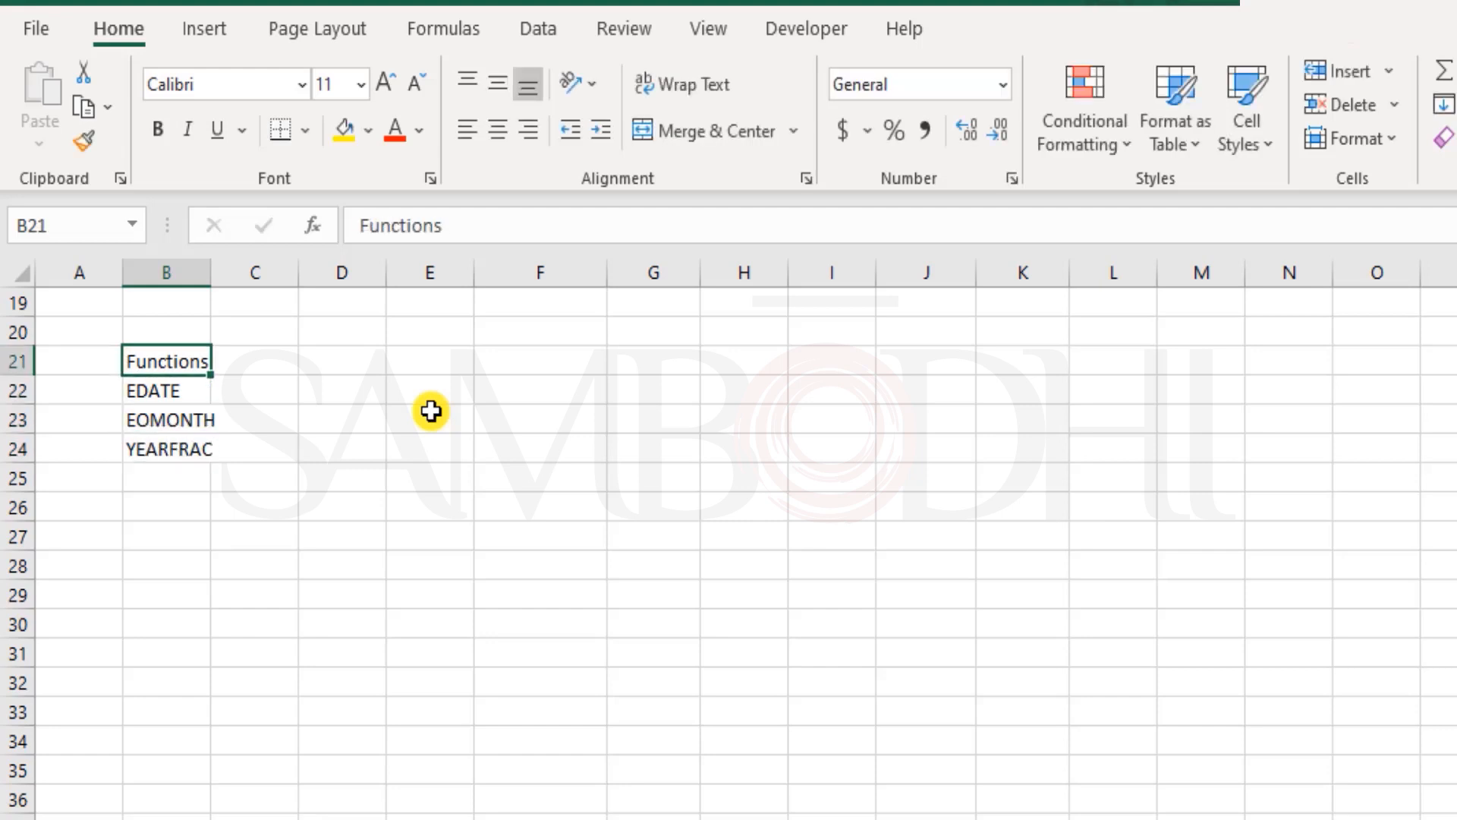
key("ctrl+b")
- Enter a second column heading starting with "Assum" in cell C21, beside the Functions heading
key("Right")
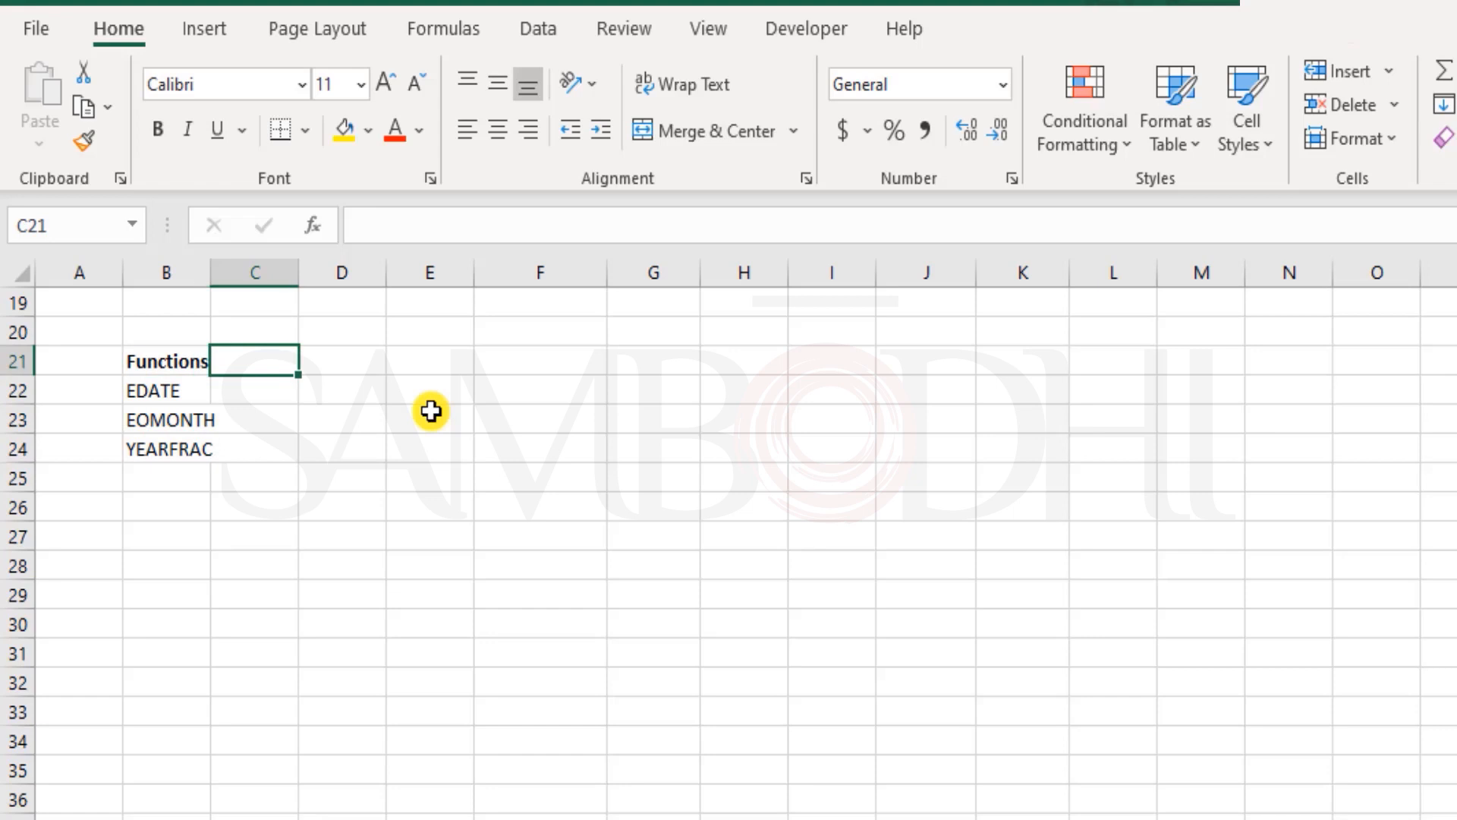
type("Assumtio")
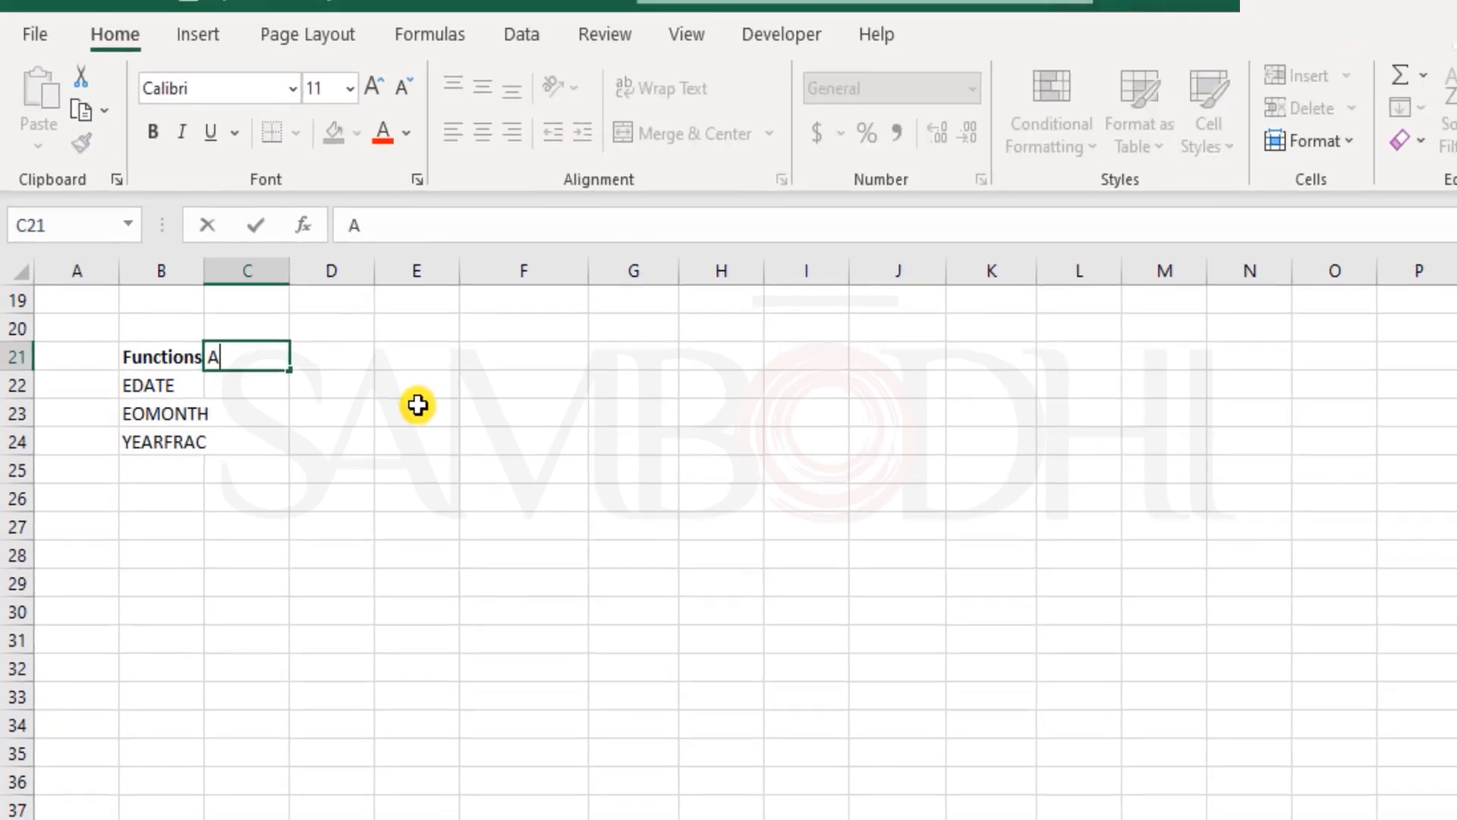